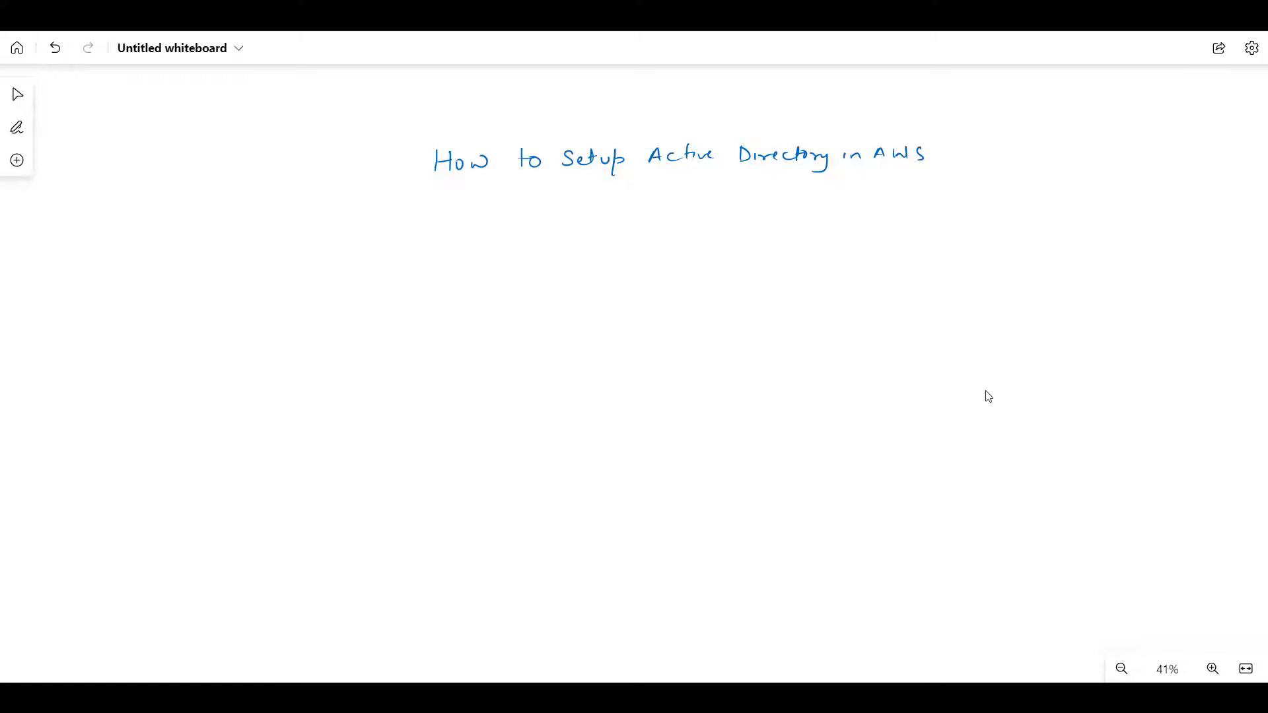
Draw an arrow from the title and write 'Apache Directory' and 'LDAP' beside it.
mouse_move(734, 221)
mouse_down()
mouse_move(734, 256)
mouse_move(754, 259)
mouse_up()
drag(782, 264, 837, 265)
mouse_move(842, 243)
mouse_down()
mouse_move(852, 264)
mouse_move(961, 257)
mouse_move(965, 273)
mouse_up()
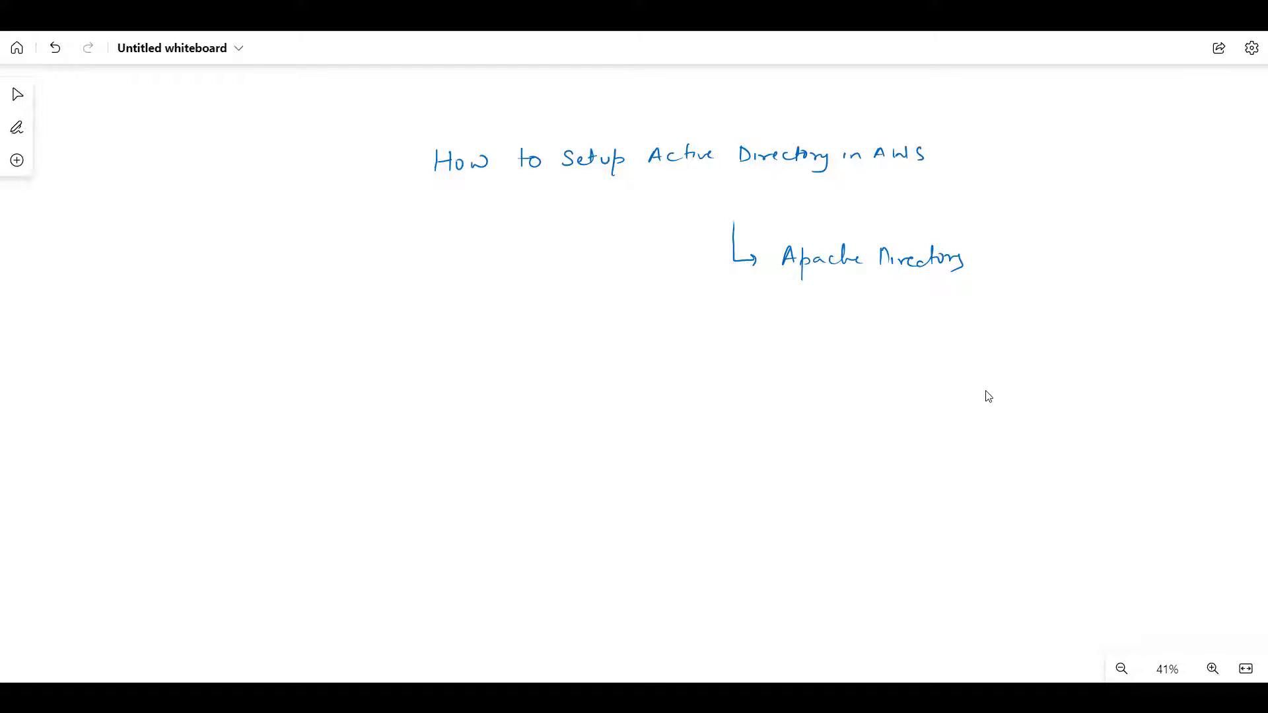
mouse_move(790, 308)
mouse_down()
mouse_move(791, 332)
mouse_move(803, 332)
mouse_up()
drag(806, 312, 806, 331)
drag(819, 331, 843, 322)
Add circled step 1 'Windows 2019' with an arrow to 'Add role for AD'.
mouse_move(549, 381)
mouse_down()
mouse_move(590, 406)
mouse_move(607, 383)
mouse_move(628, 401)
mouse_up()
drag(640, 386, 643, 403)
drag(650, 395, 650, 396)
drag(658, 395, 675, 394)
mouse_move(683, 390)
mouse_down()
mouse_move(674, 404)
mouse_move(733, 400)
mouse_up()
mouse_move(751, 387)
mouse_down()
mouse_move(748, 404)
mouse_move(856, 392)
mouse_up()
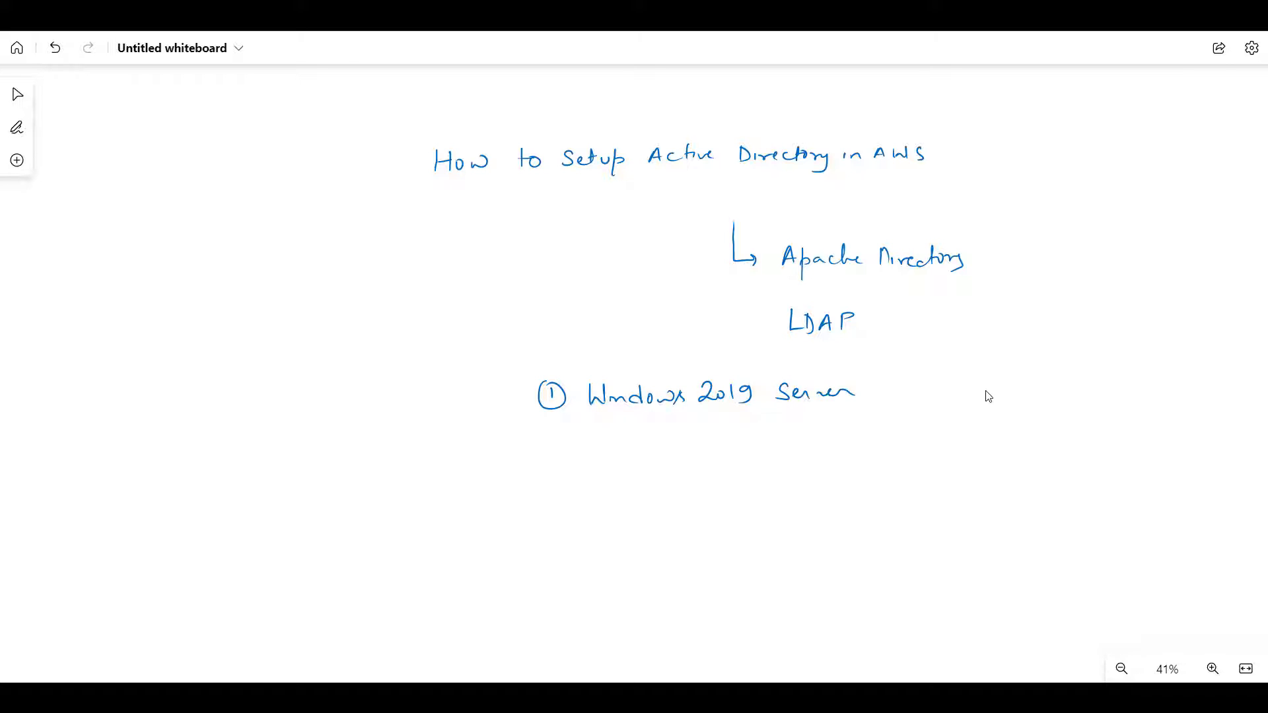
mouse_move(723, 431)
mouse_down()
mouse_move(725, 449)
mouse_move(810, 458)
mouse_move(916, 462)
mouse_move(926, 449)
mouse_up()
drag(937, 442, 996, 453)
drag(984, 447, 1005, 454)
drag(1005, 434, 1006, 455)
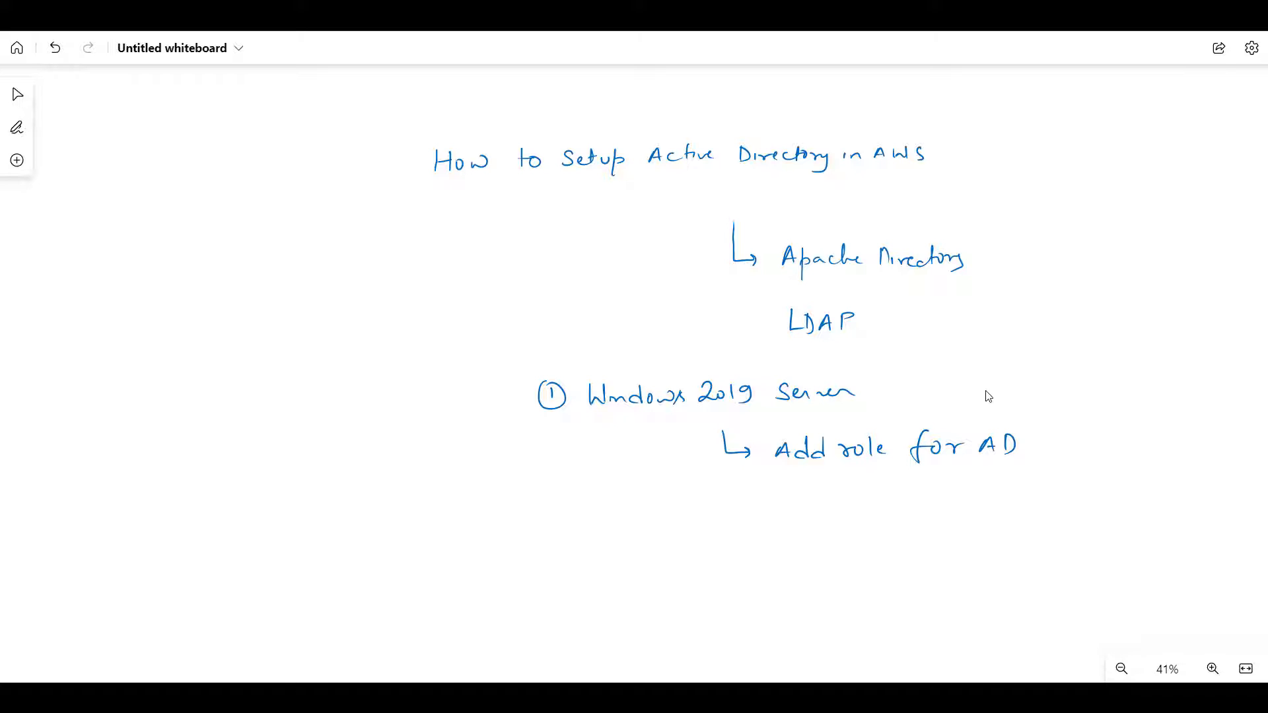
Add circled step 11 'Configure N/W' below the first item.
drag(547, 527, 547, 538)
mouse_move(553, 528)
mouse_down()
mouse_move(554, 539)
mouse_move(556, 515)
mouse_move(650, 541)
mouse_up()
mouse_move(659, 525)
mouse_down()
mouse_move(654, 551)
mouse_move(672, 544)
mouse_up()
mouse_move(679, 539)
mouse_down()
mouse_move(671, 562)
mouse_move(705, 546)
mouse_up()
drag(704, 542, 713, 537)
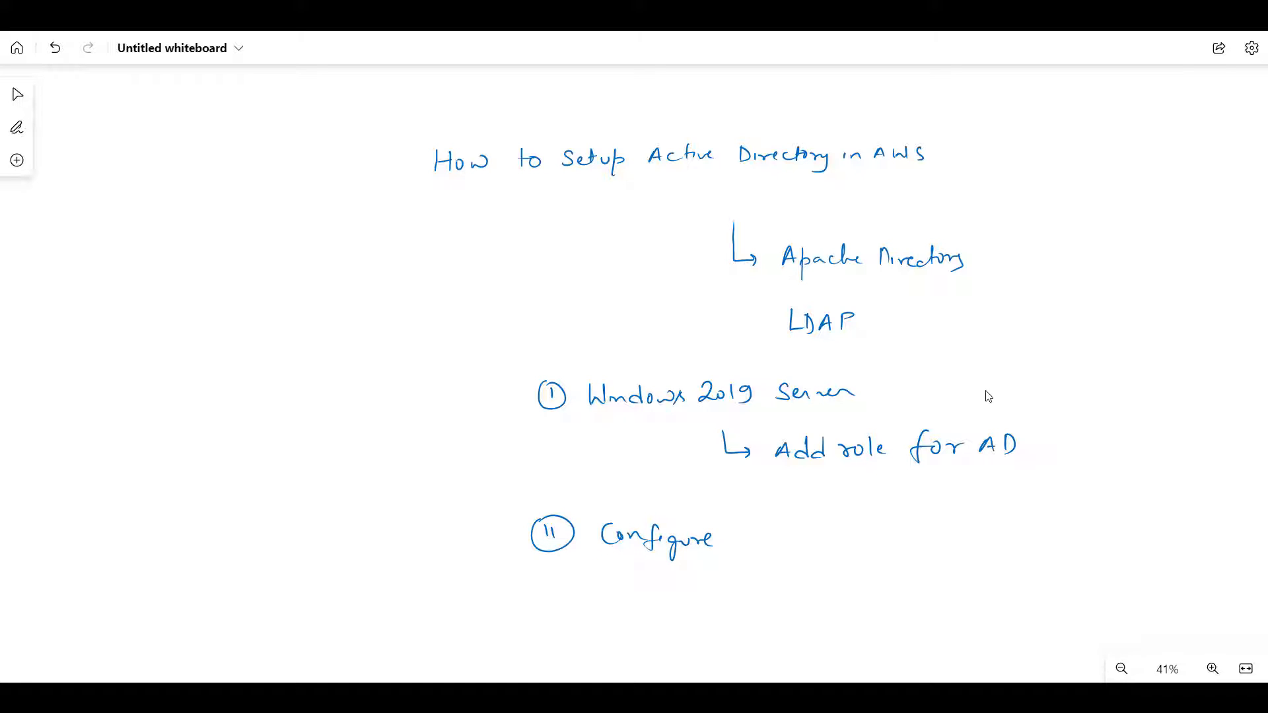
drag(741, 549, 760, 528)
drag(776, 524, 766, 554)
mouse_move(780, 531)
mouse_down()
mouse_move(792, 546)
mouse_move(802, 530)
mouse_up()
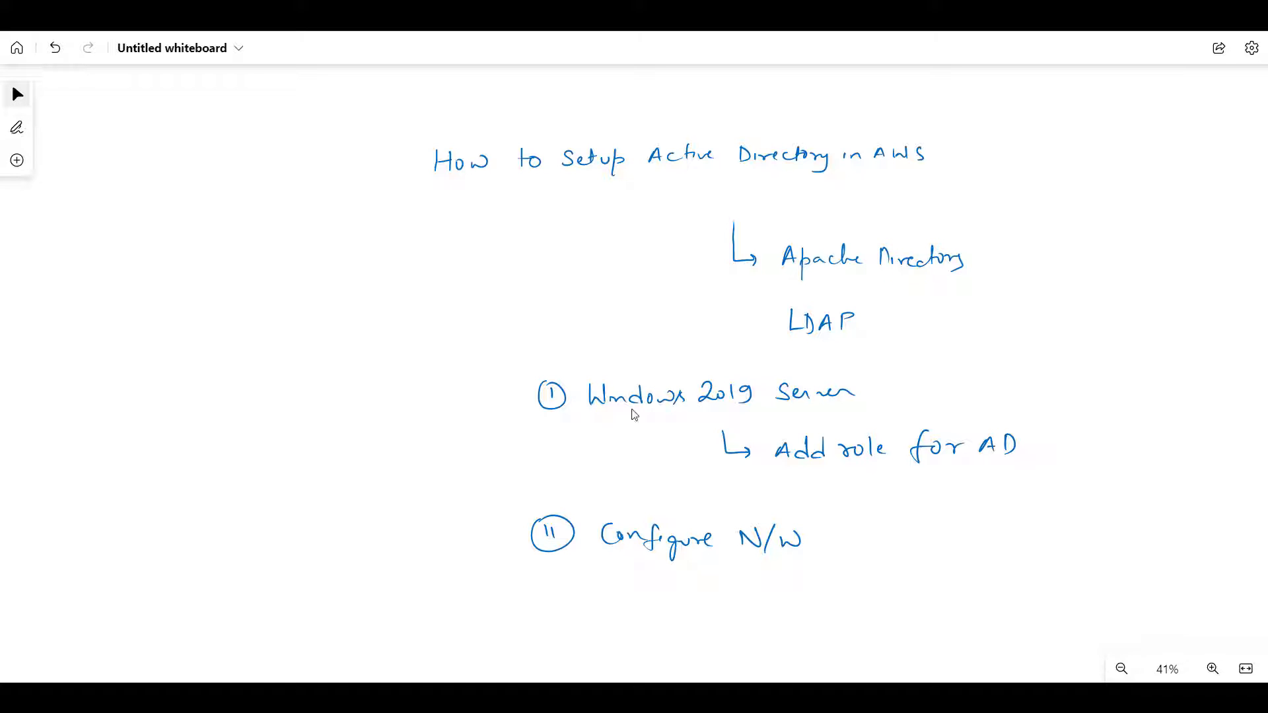
Search 'aws con' in a new browser tab and sign back in to the AWS Management Console.
mouse_move(469, 694)
click(449, 675)
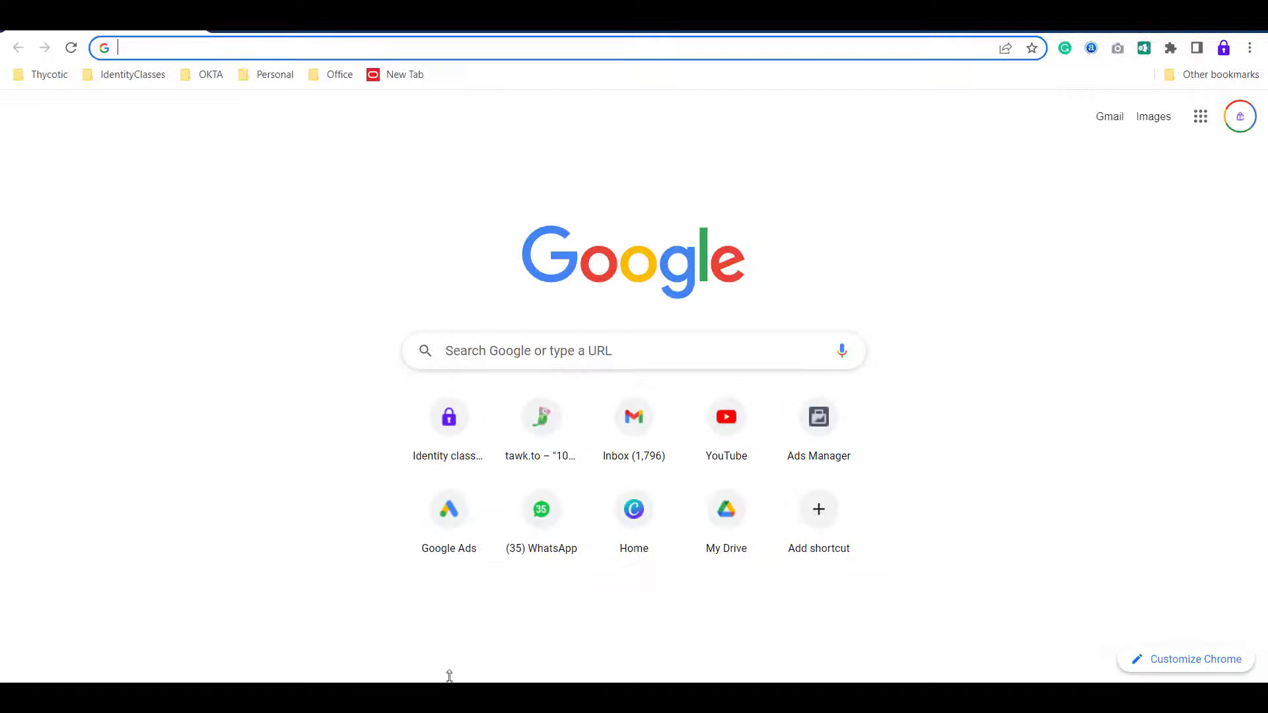
text(aws con)
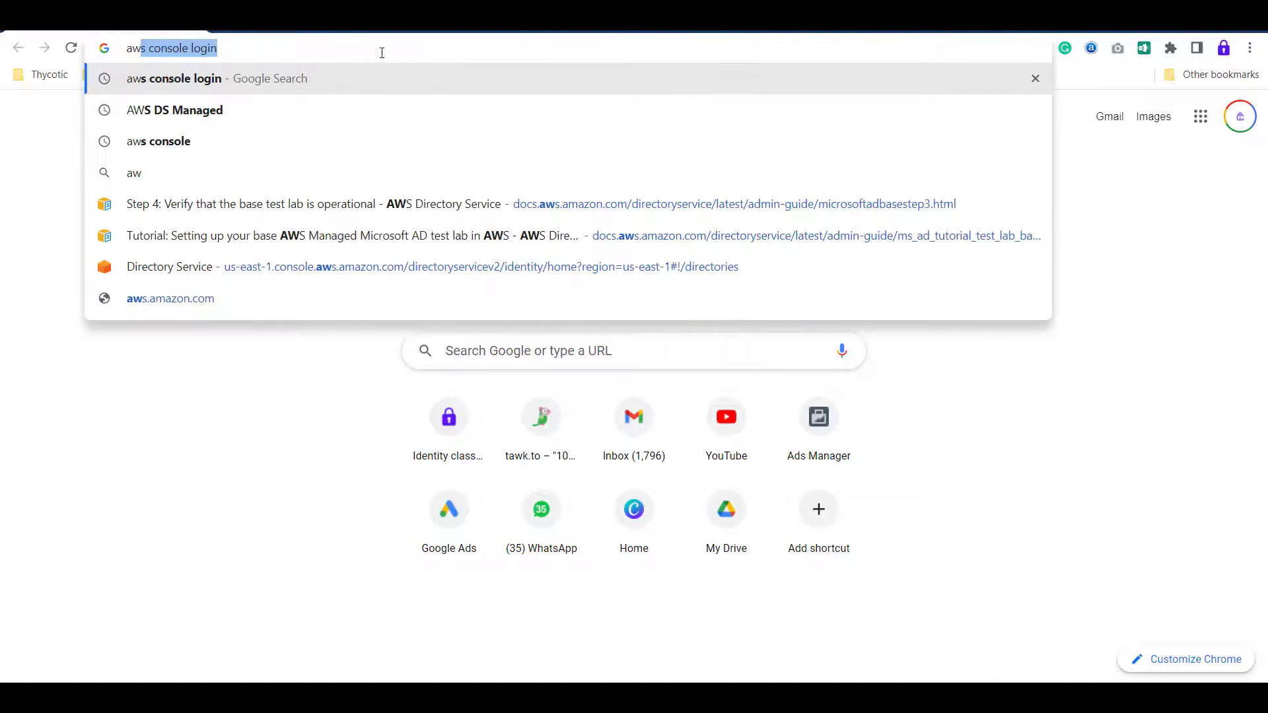
key(Return)
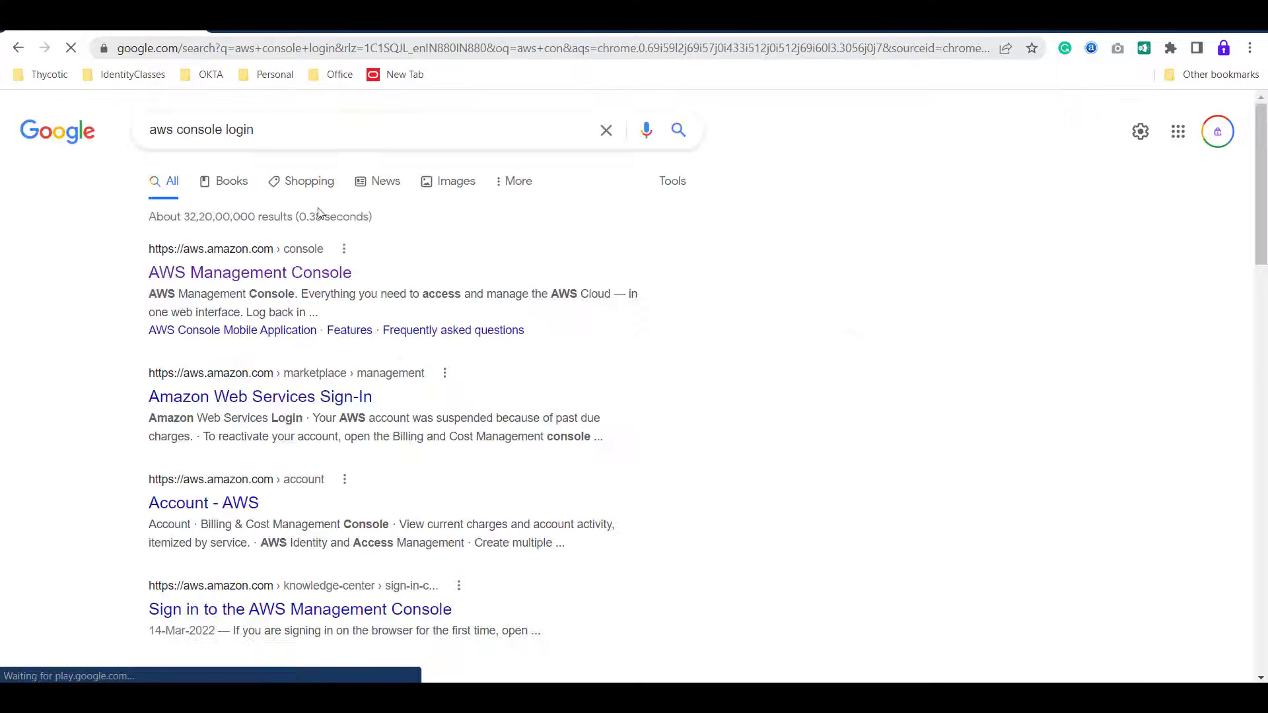
click(280, 283)
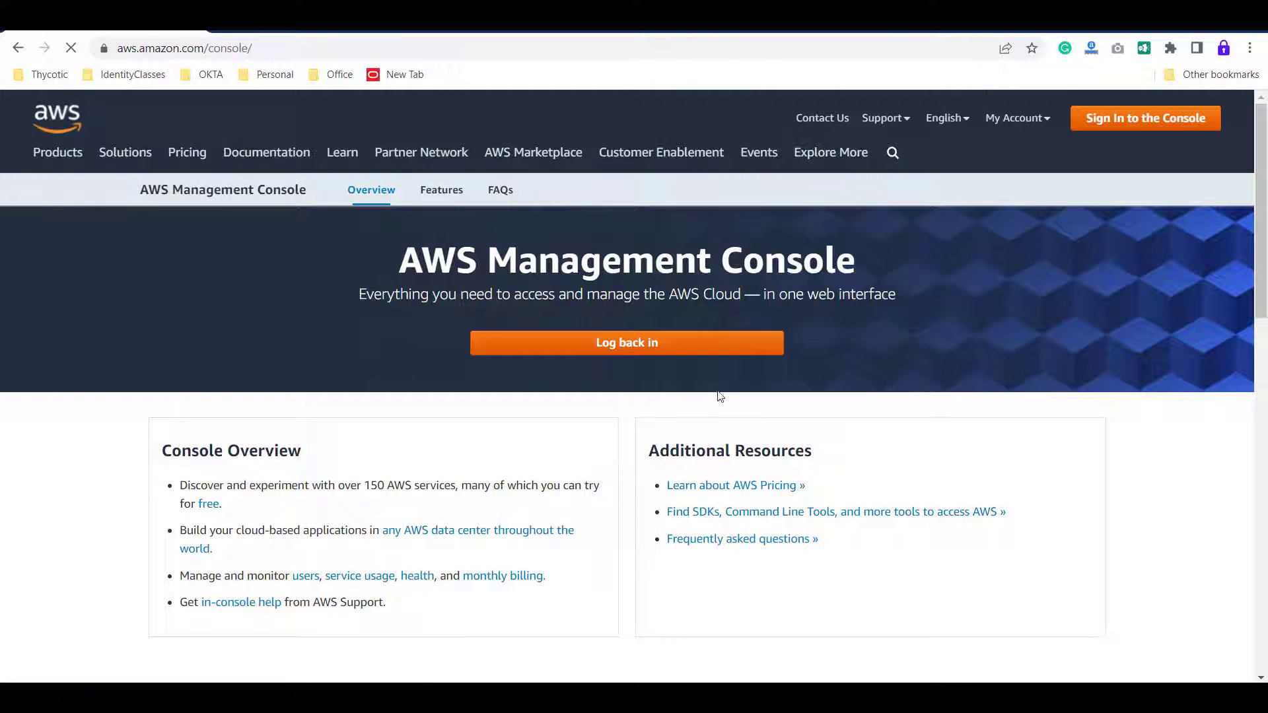
click(673, 355)
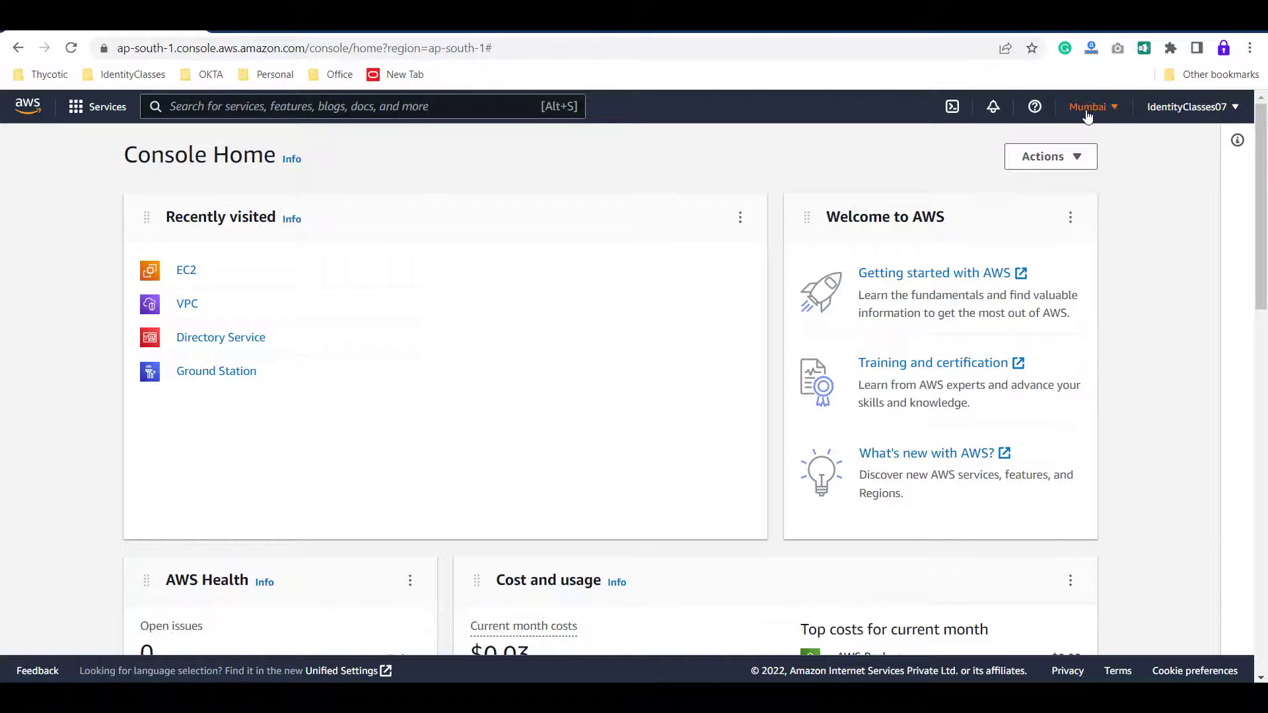
Confirm the region is Asia Pacific (Mumbai) and bring up the Services list.
click(1088, 111)
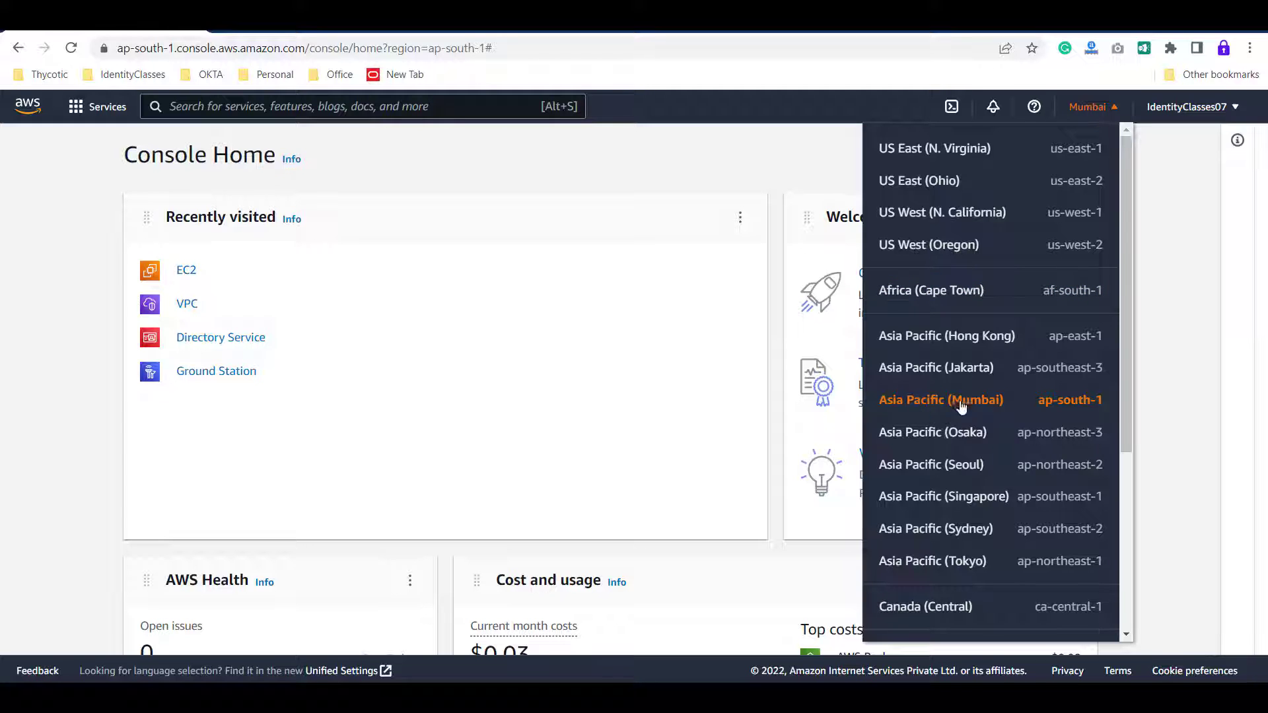
click(1137, 365)
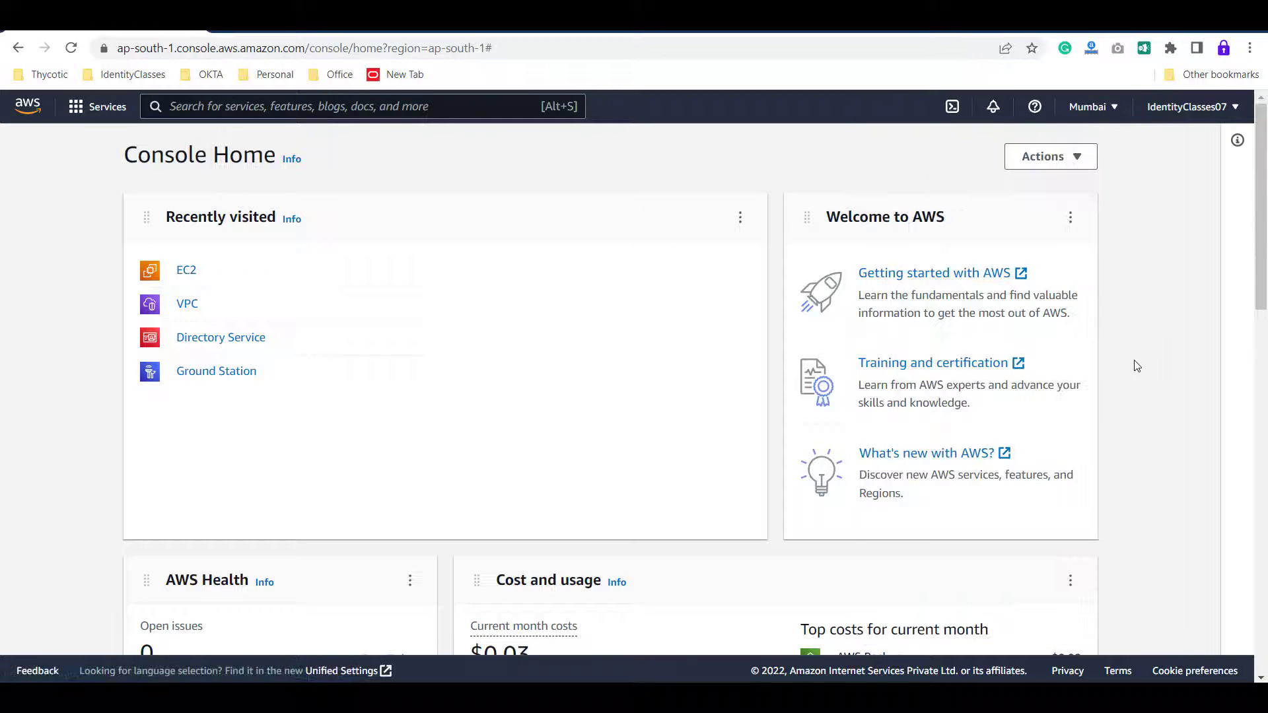
click(76, 108)
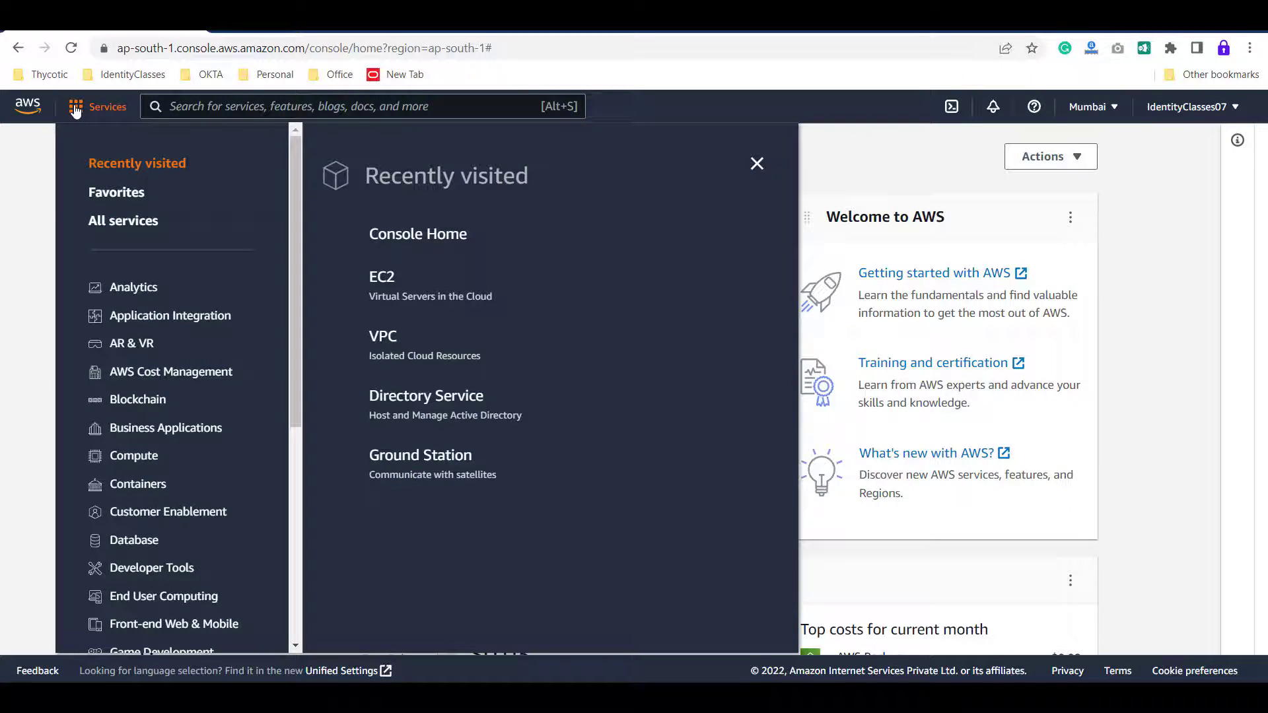
From EC2 Instances, start a new launch named 'Active Directory' and browse the AMI catalogue.
click(381, 279)
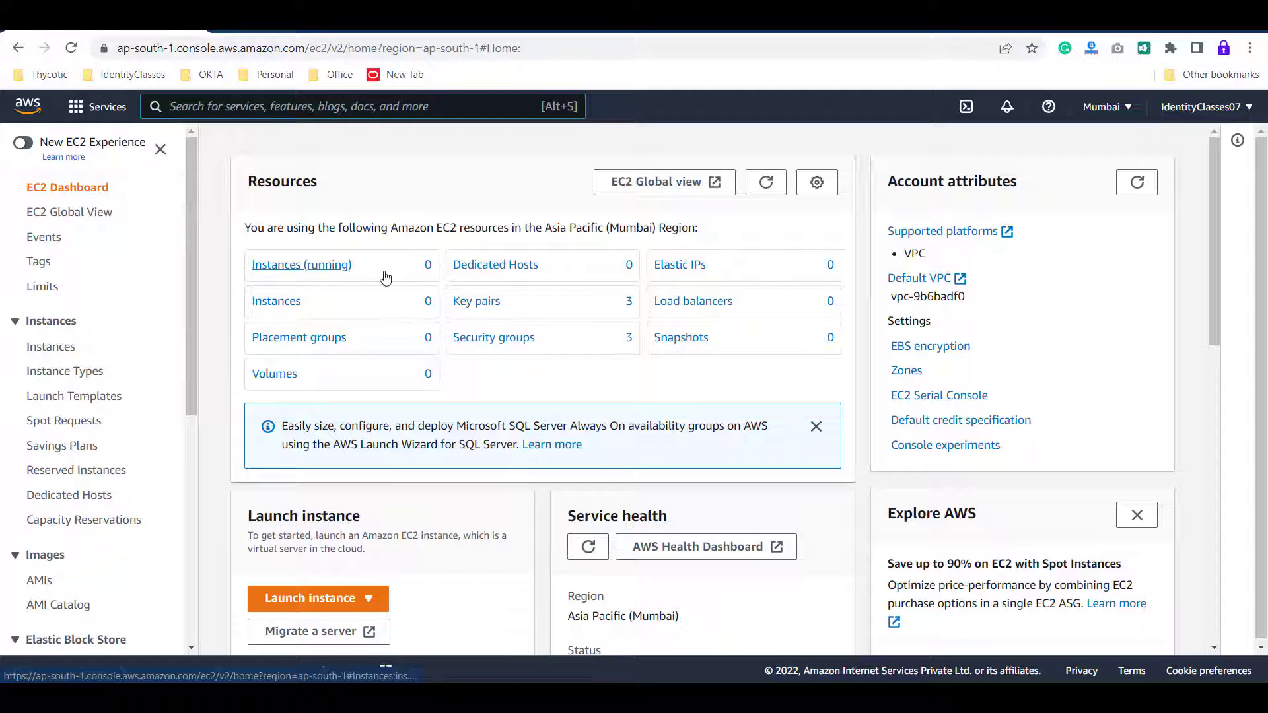
click(303, 265)
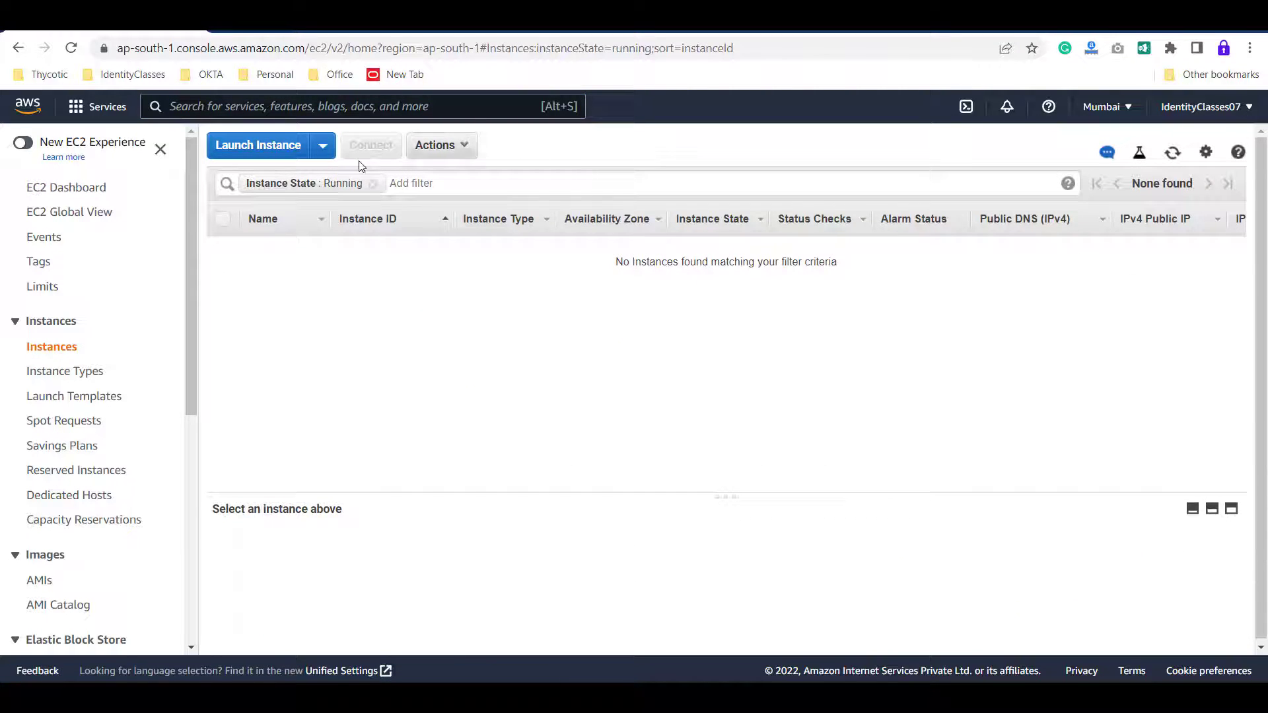
click(281, 151)
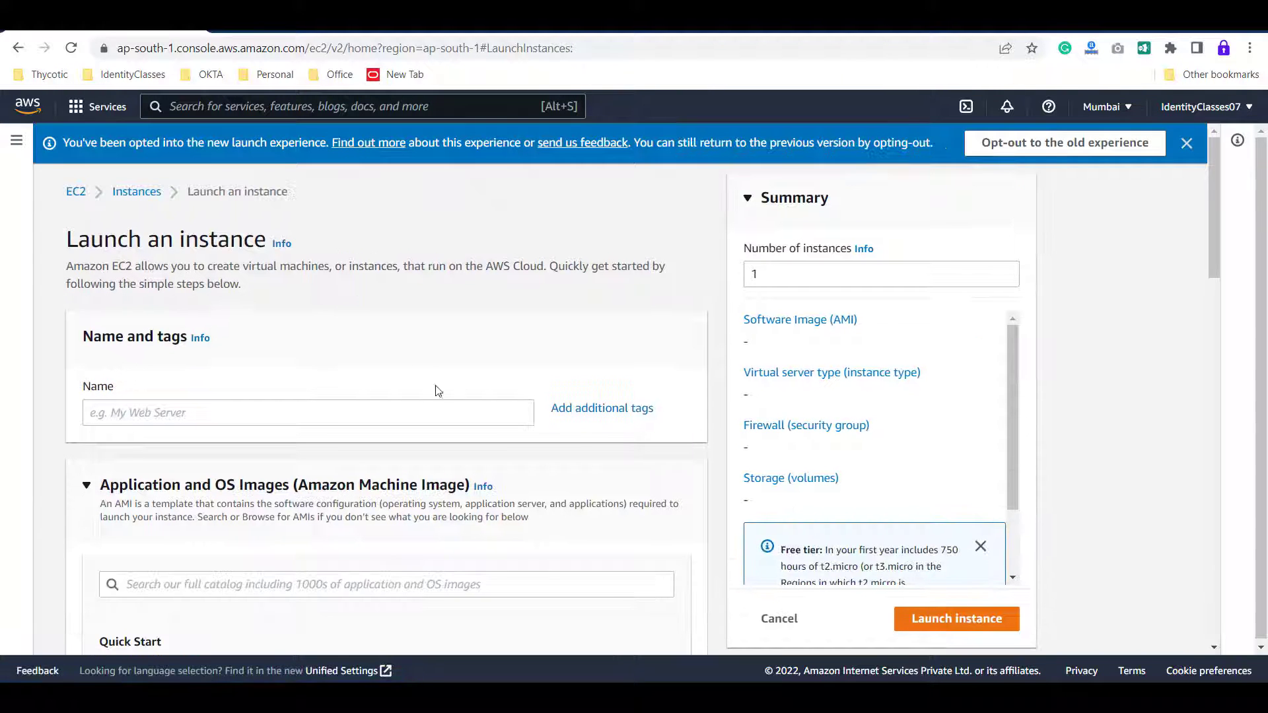
click(274, 417)
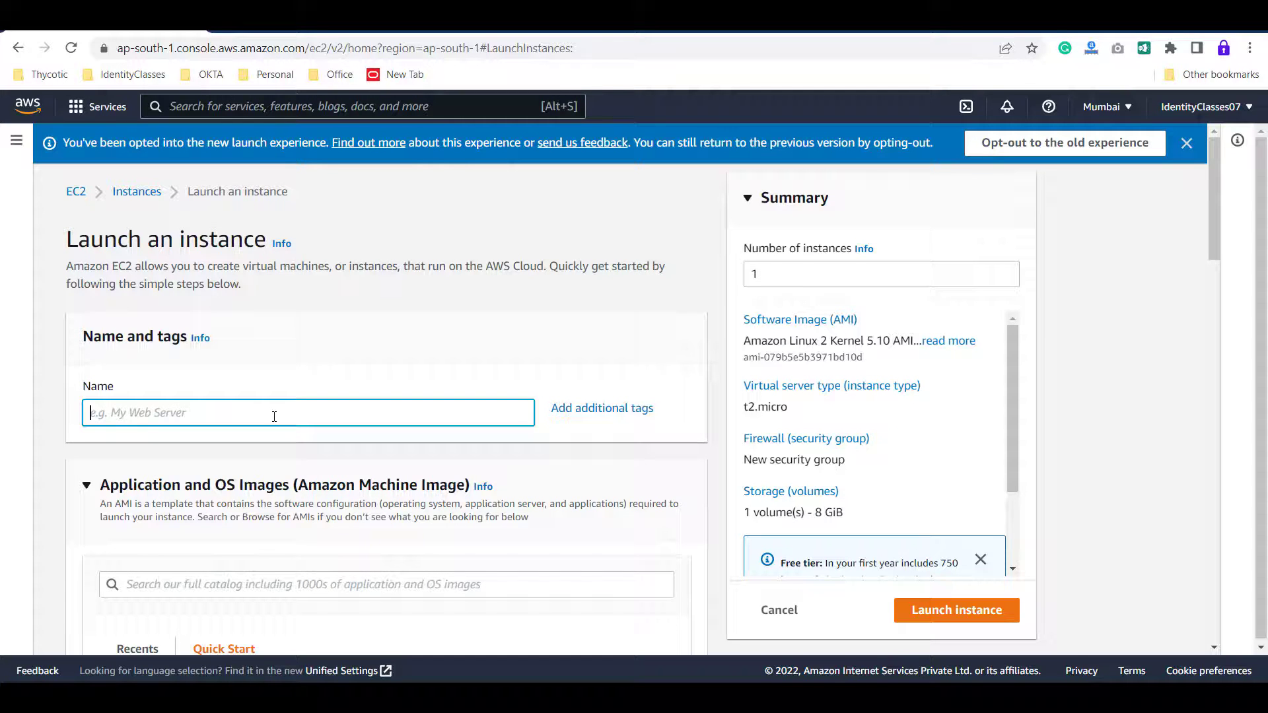
text(Act)
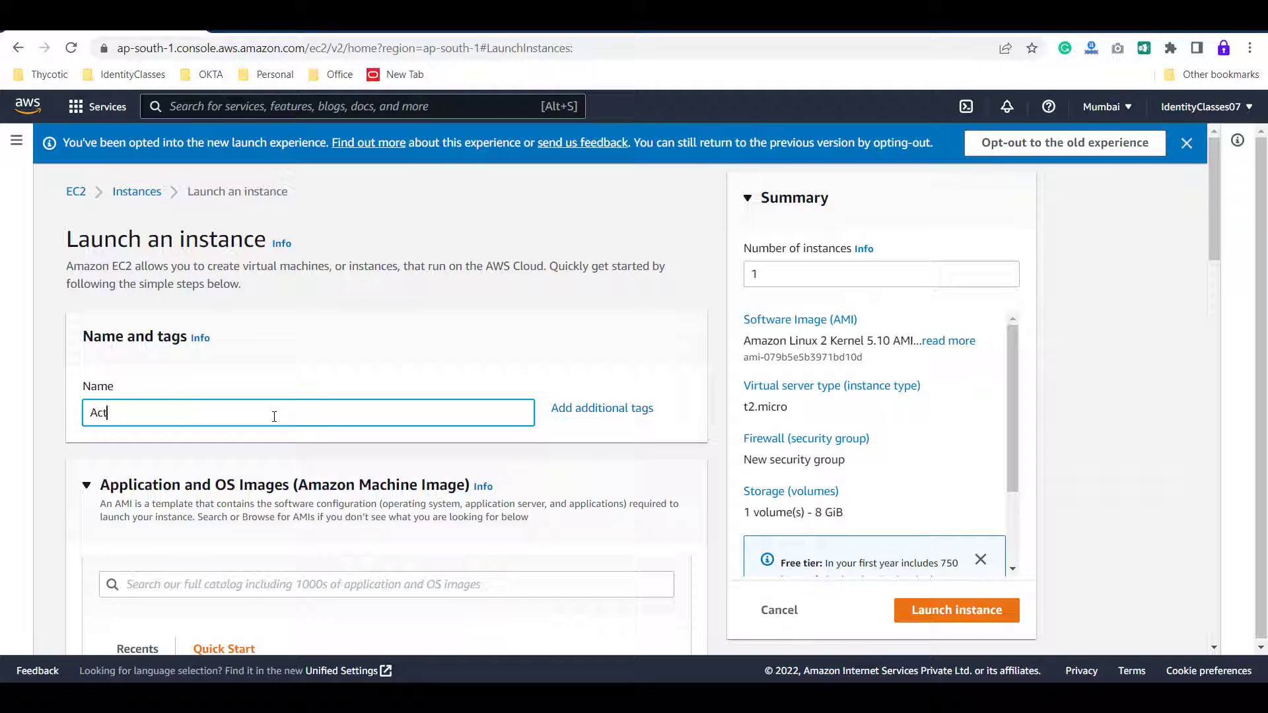
text(ive Directory)
scroll(274, 416, down, 4)
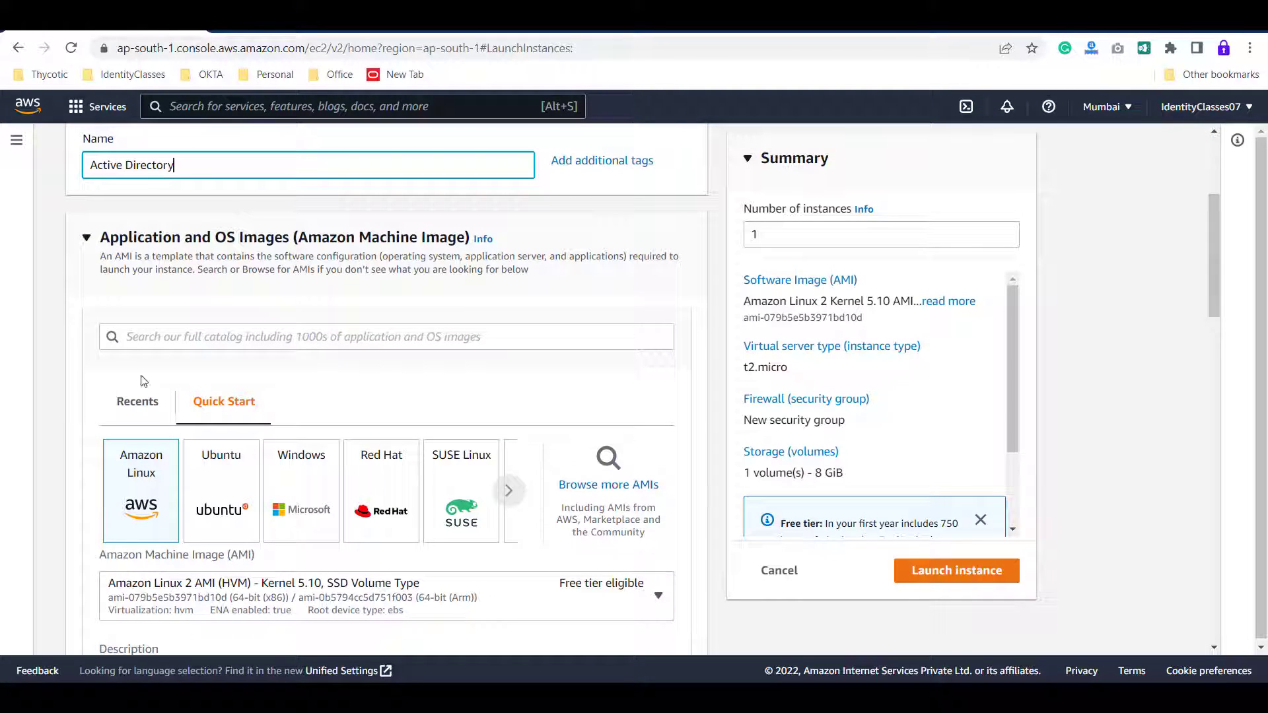
click(607, 490)
Search AMIs for 'Windows 2019', select Microsoft Windows Server 2019 Base and confirm the changes.
scroll(607, 490, down, 1)
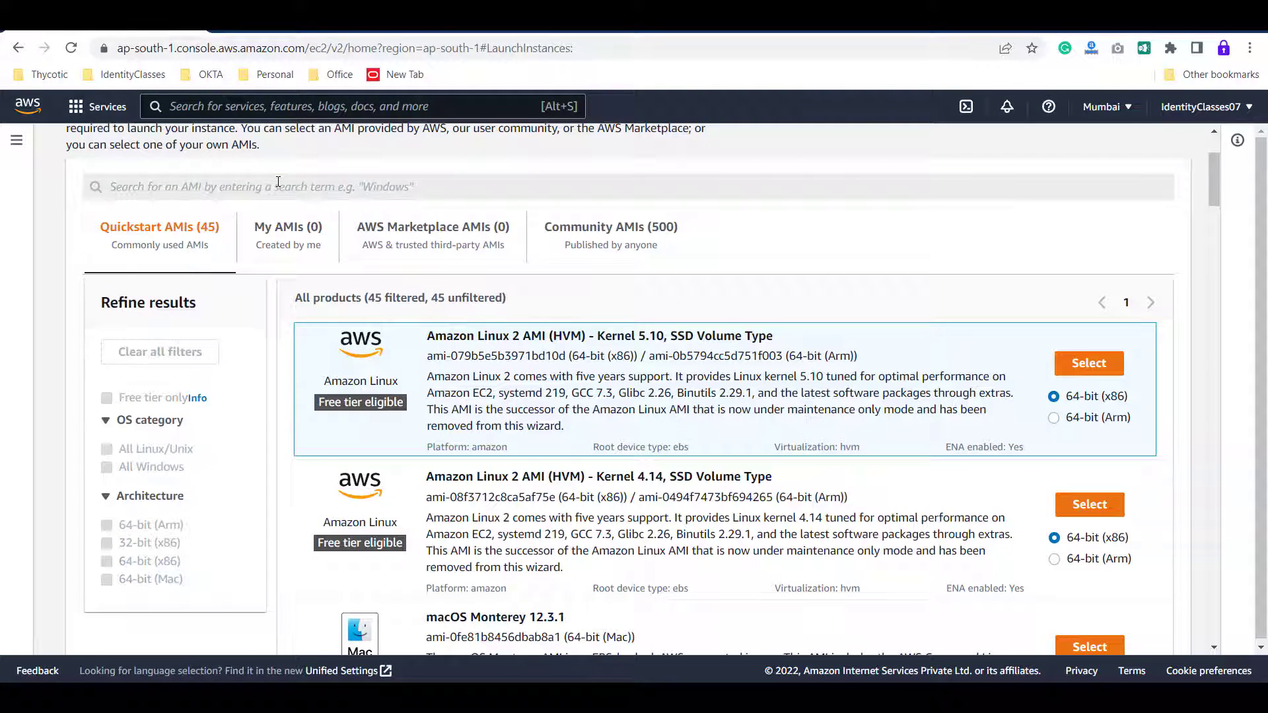
scroll(279, 181, down, 5)
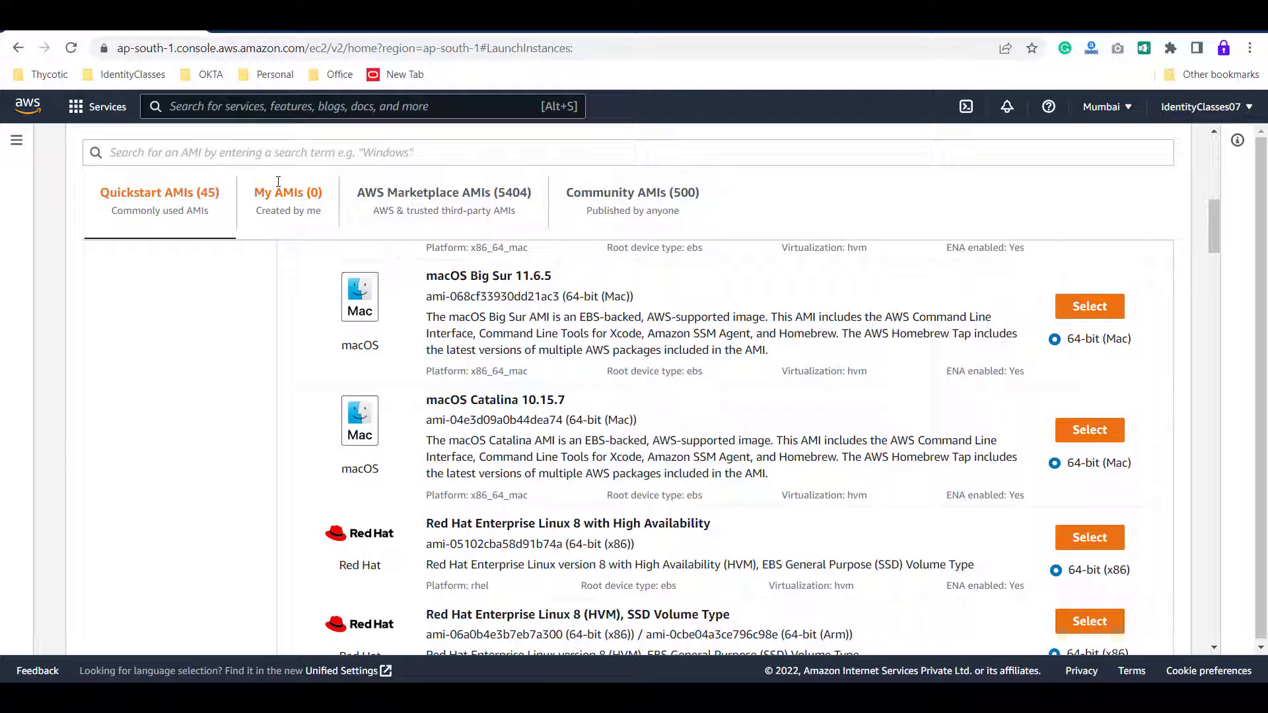
click(300, 156)
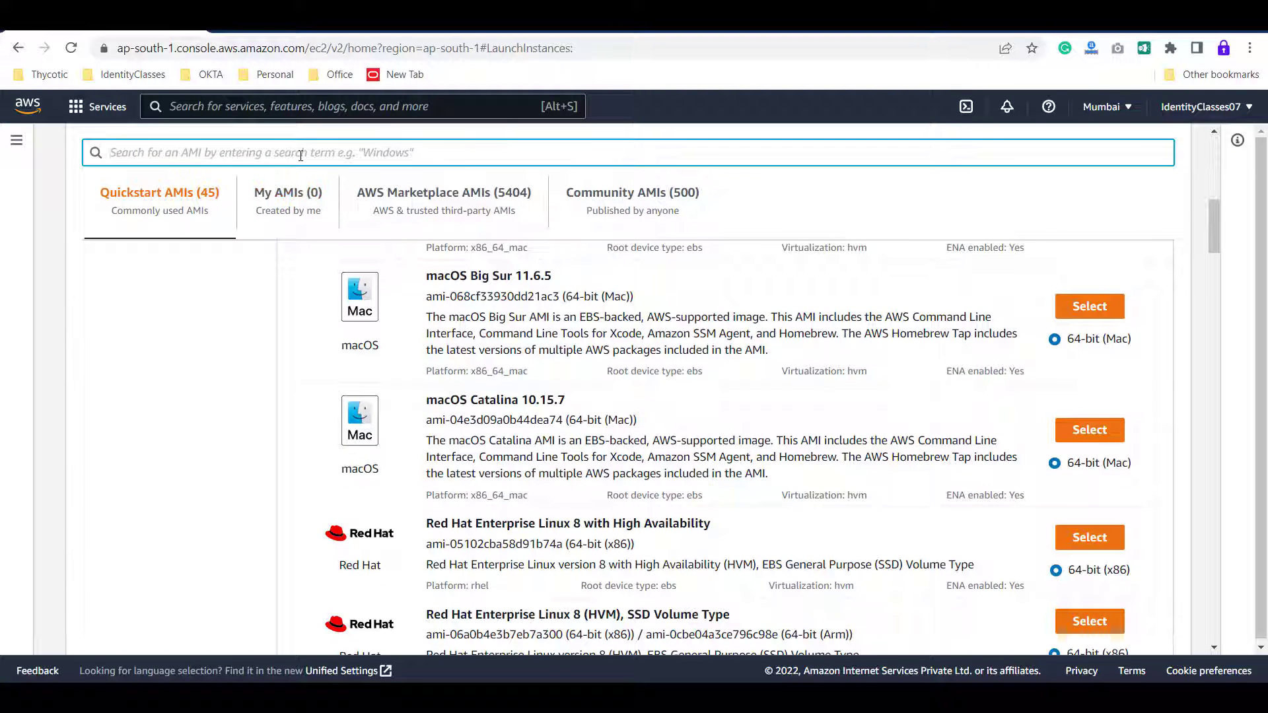
text(Windows 20)
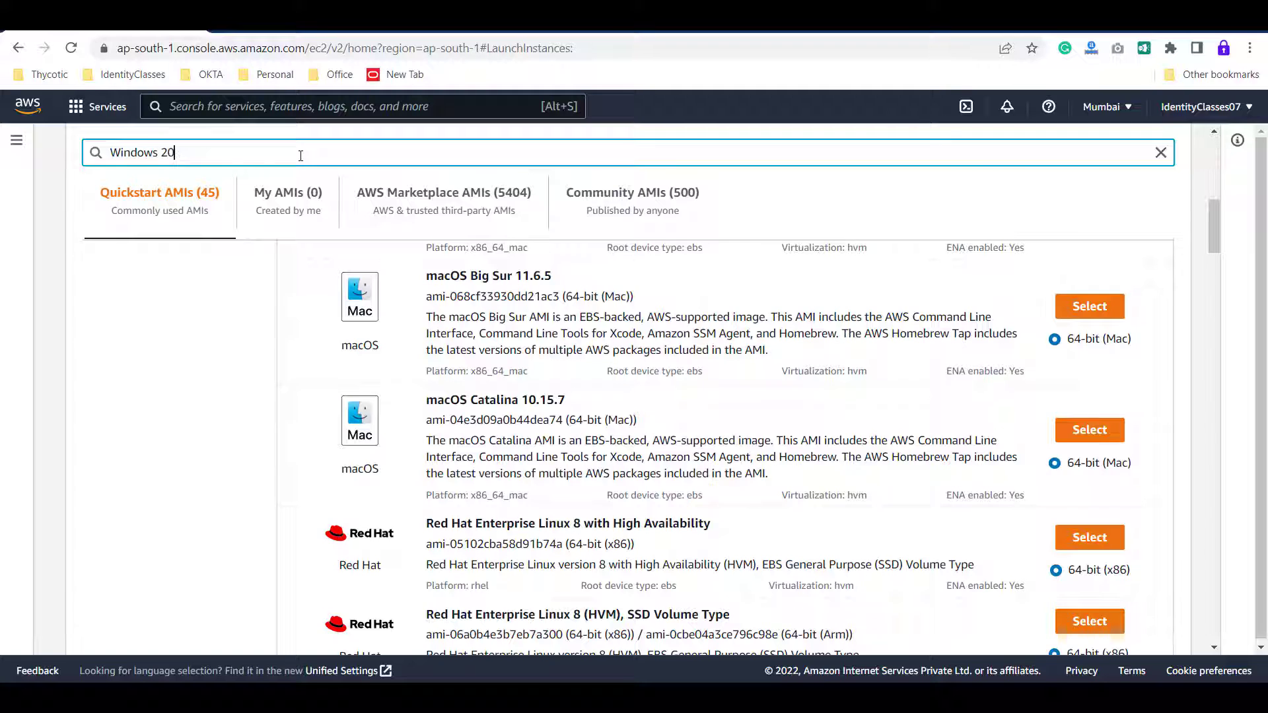
text(19)
key(Return)
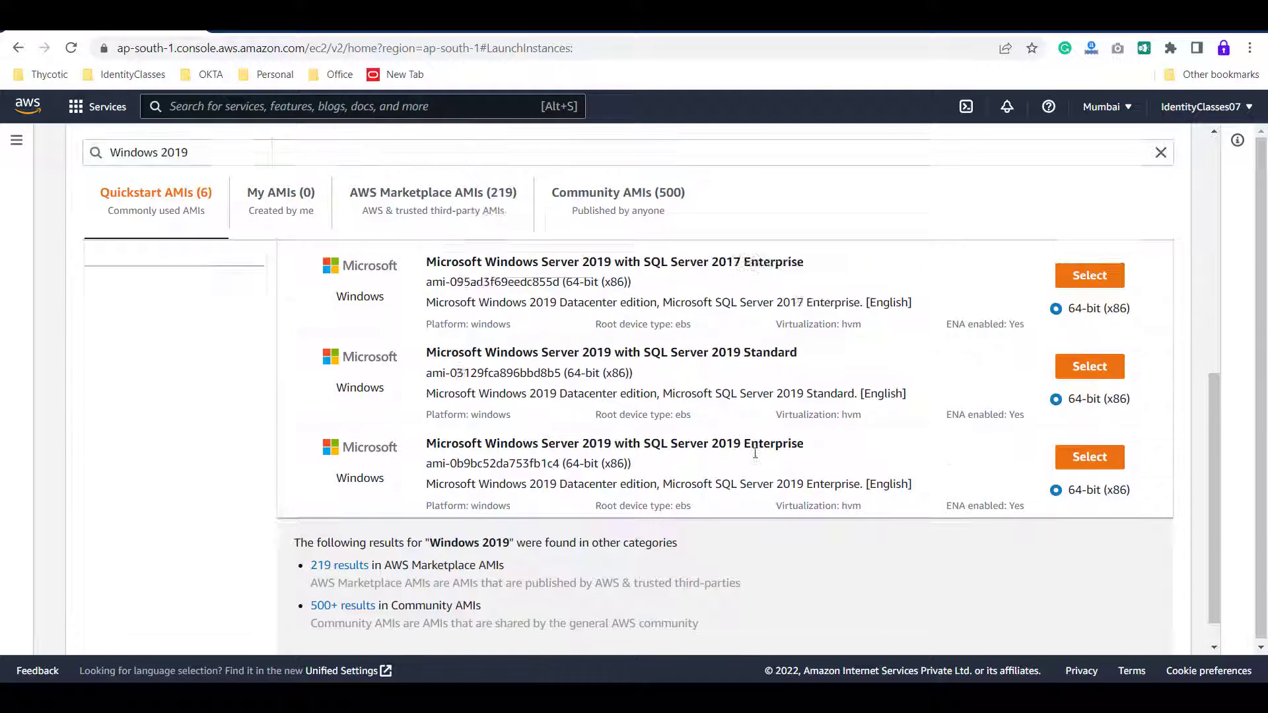
scroll(755, 453, up, 7)
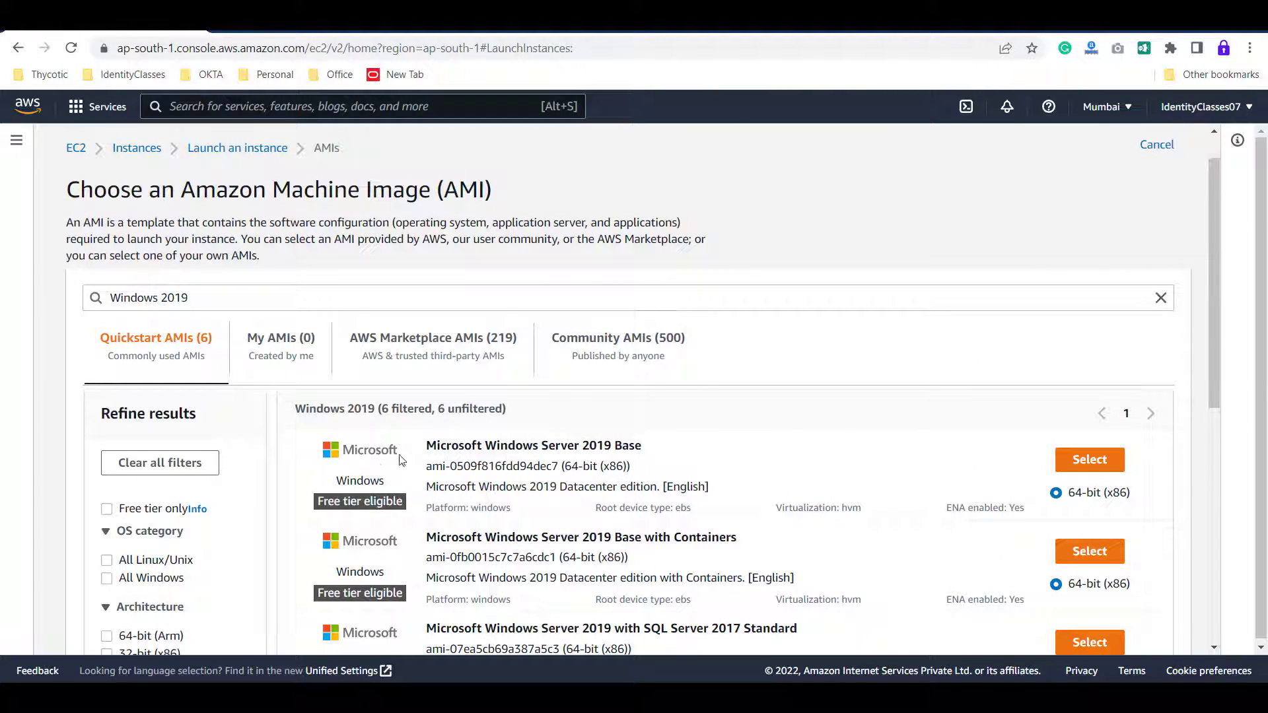
drag(427, 447, 656, 455)
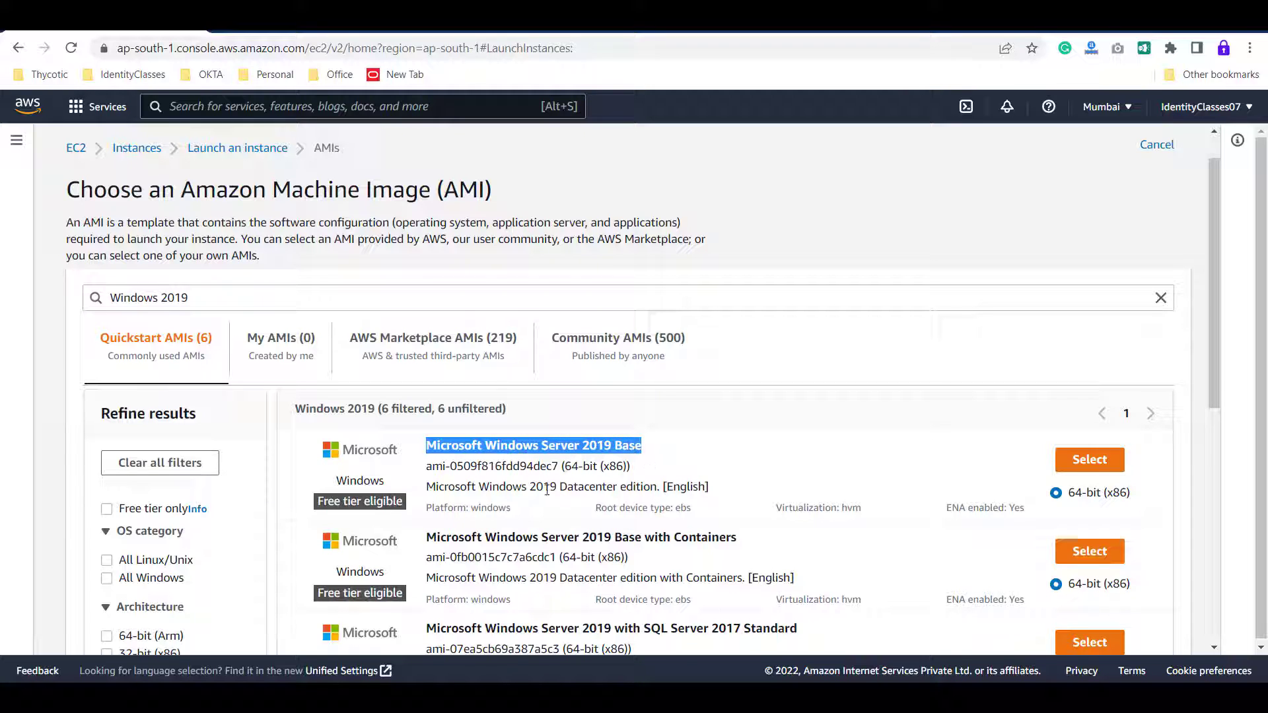
drag(544, 487, 658, 486)
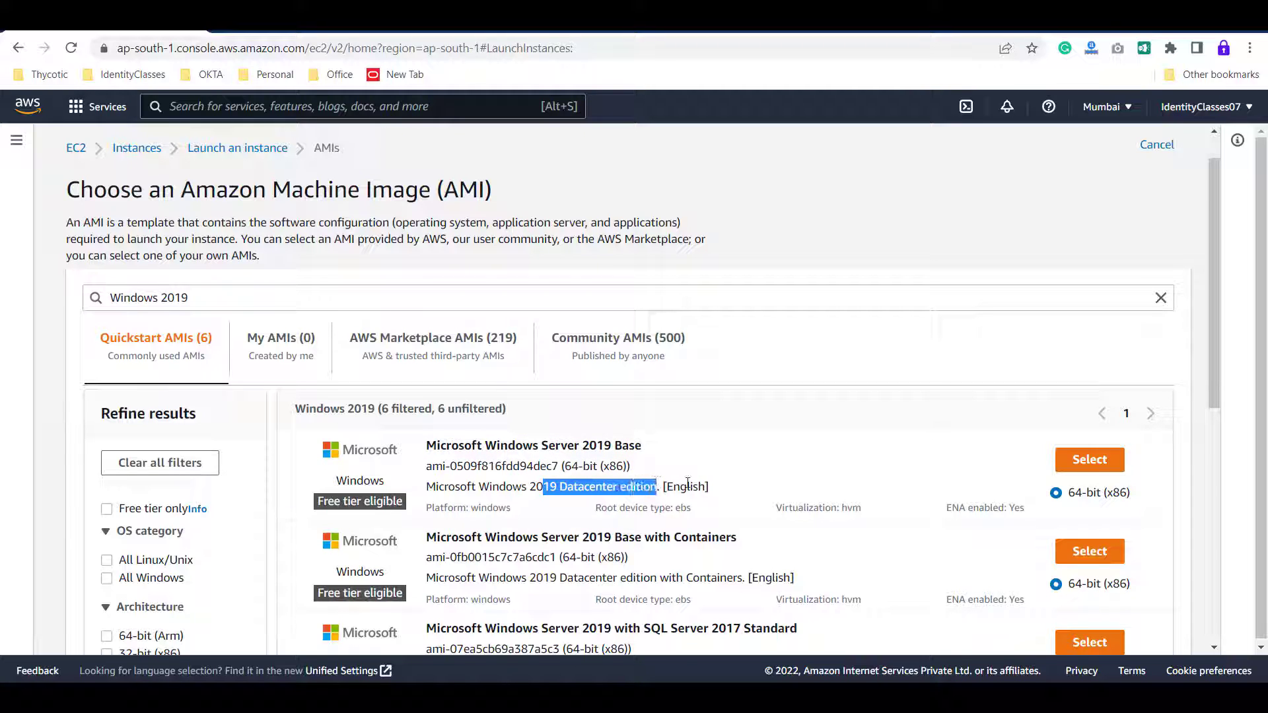
click(1091, 461)
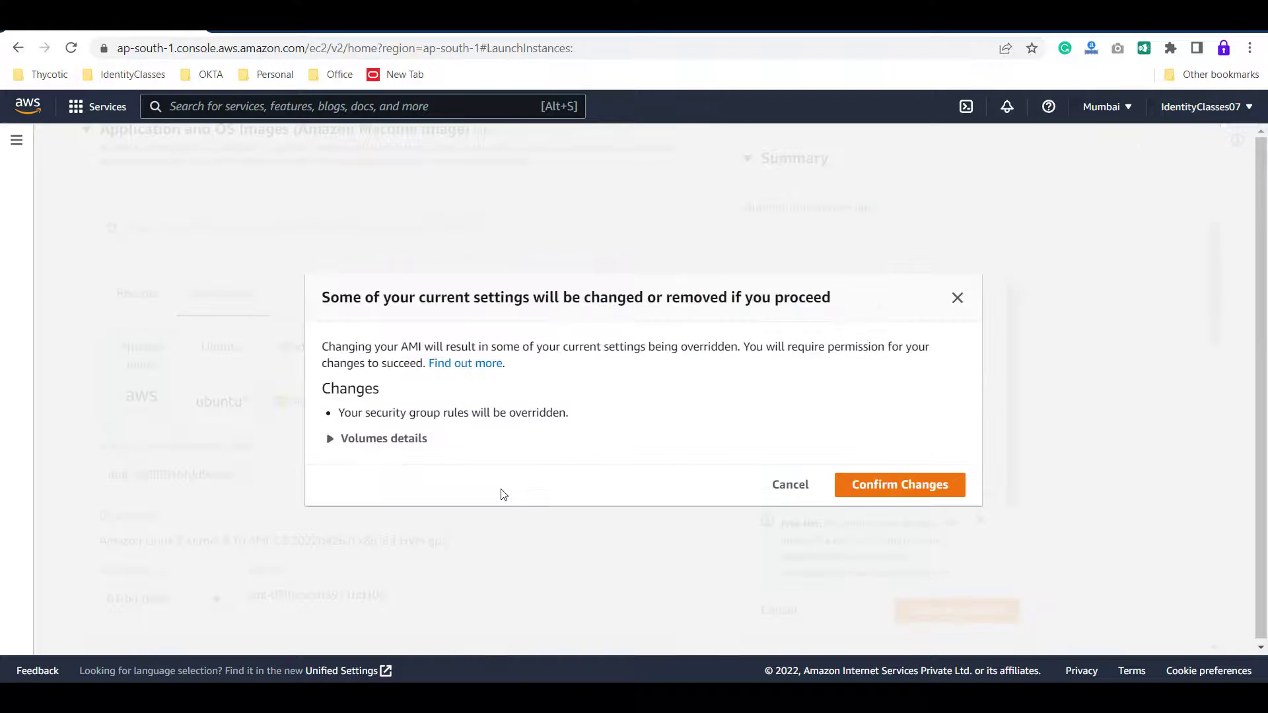
click(866, 483)
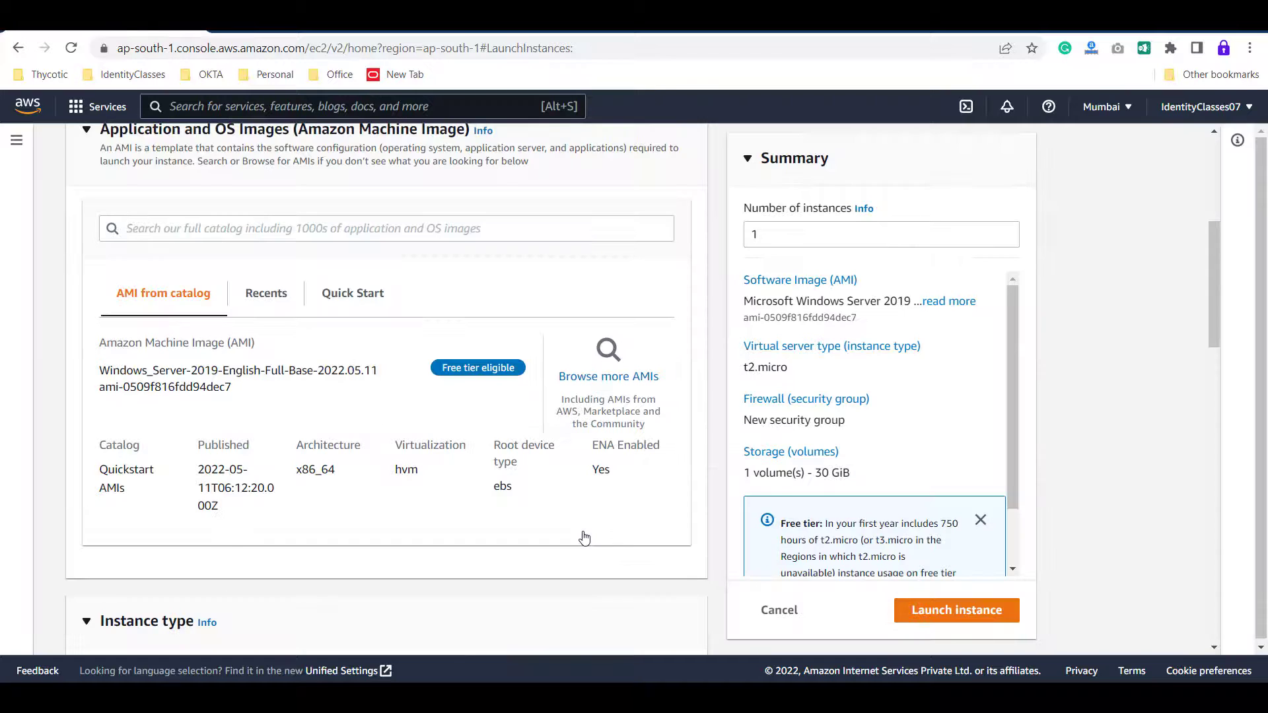
Compare the hourly Linux and Windows prices of the t2 instance types.
scroll(426, 452, down, 5)
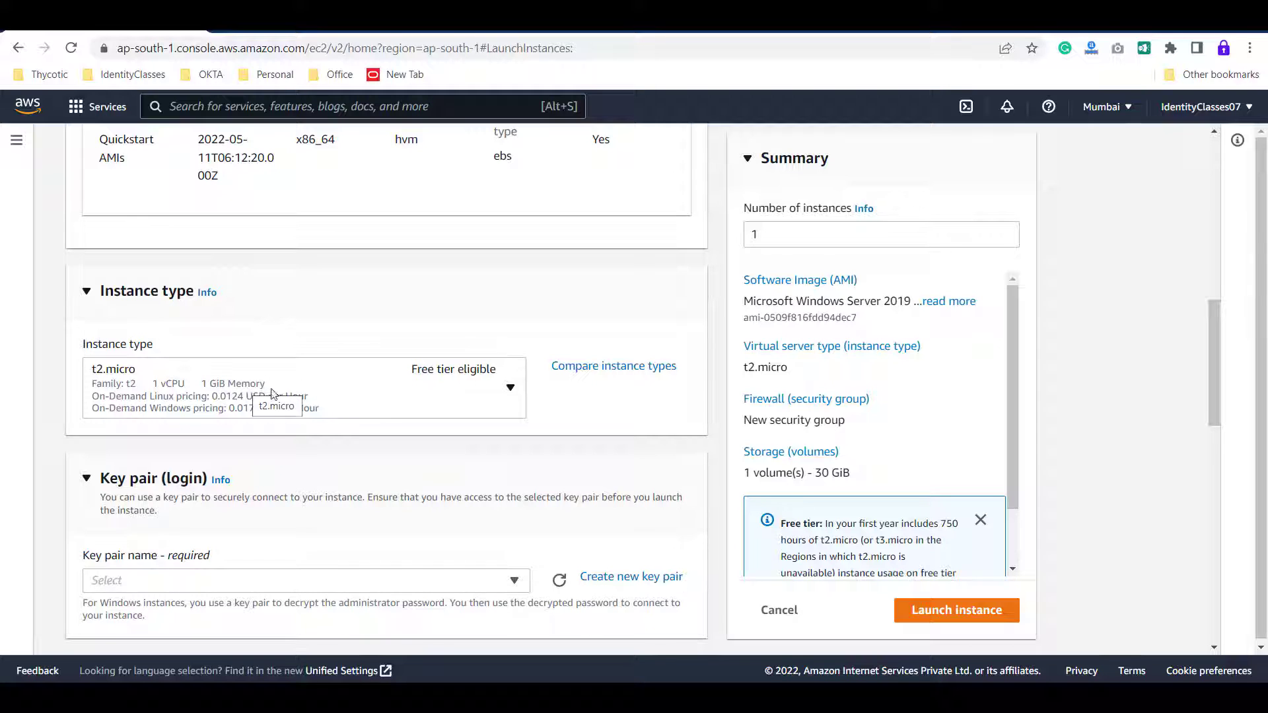
click(488, 396)
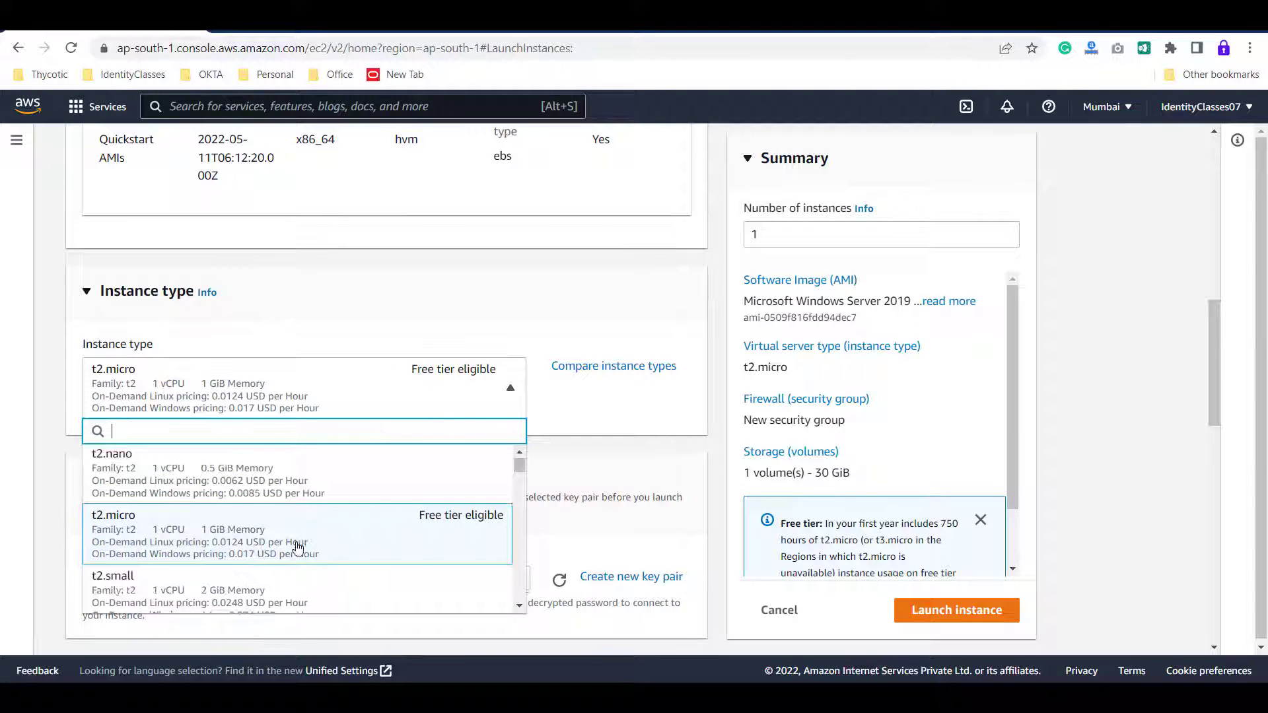
scroll(297, 546, down, 3)
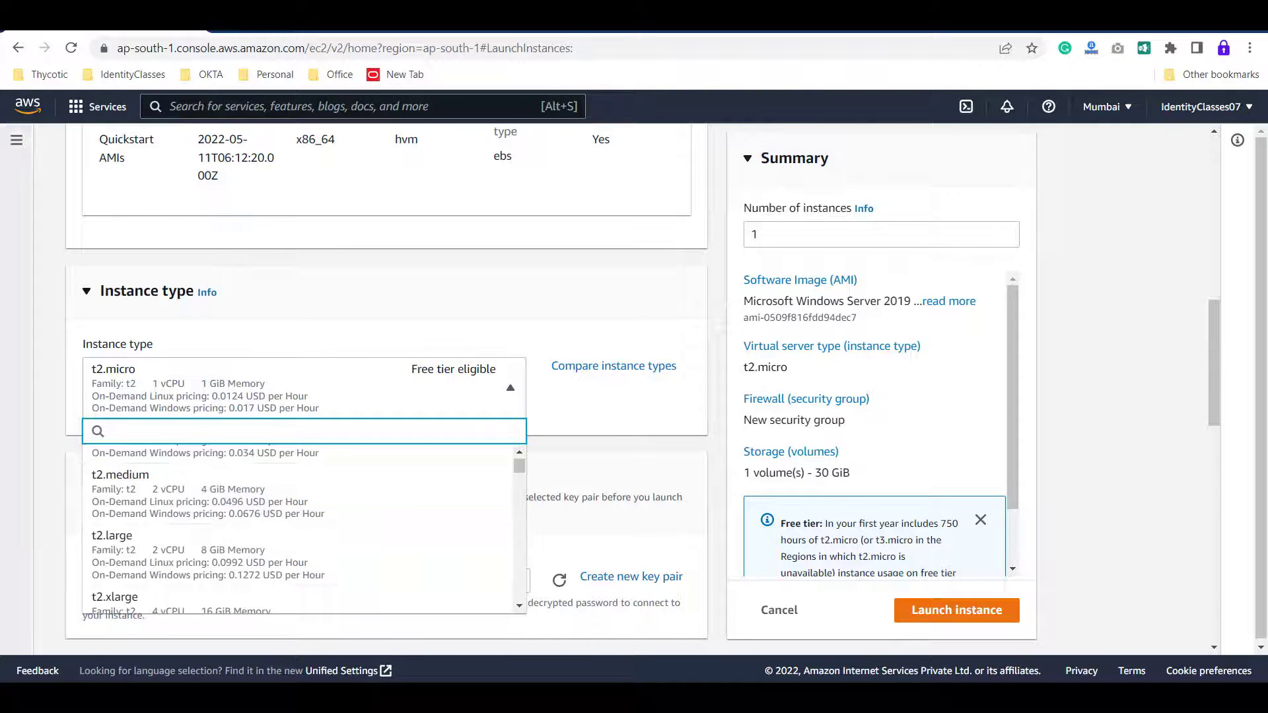
key(super)
Launch Calculator and compute the daily t2.medium Windows cost: 0.0676 × 24 = 1.6224.
text(calc)
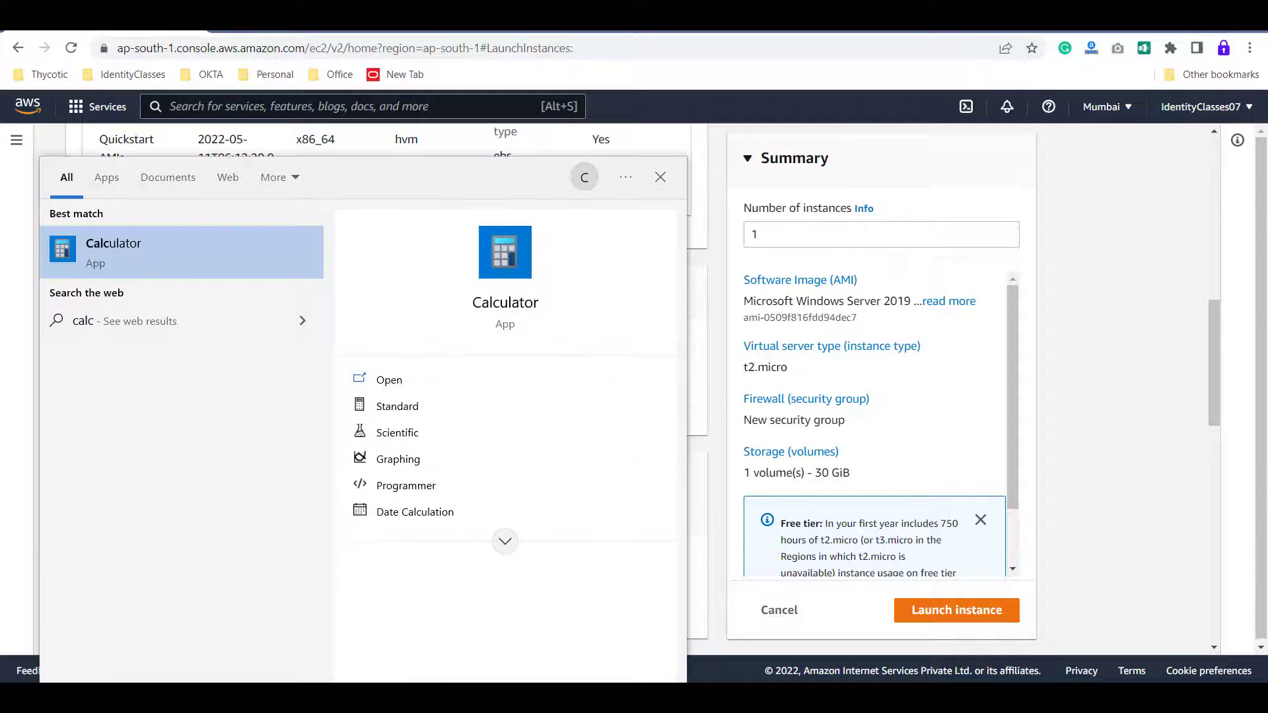
key(Return)
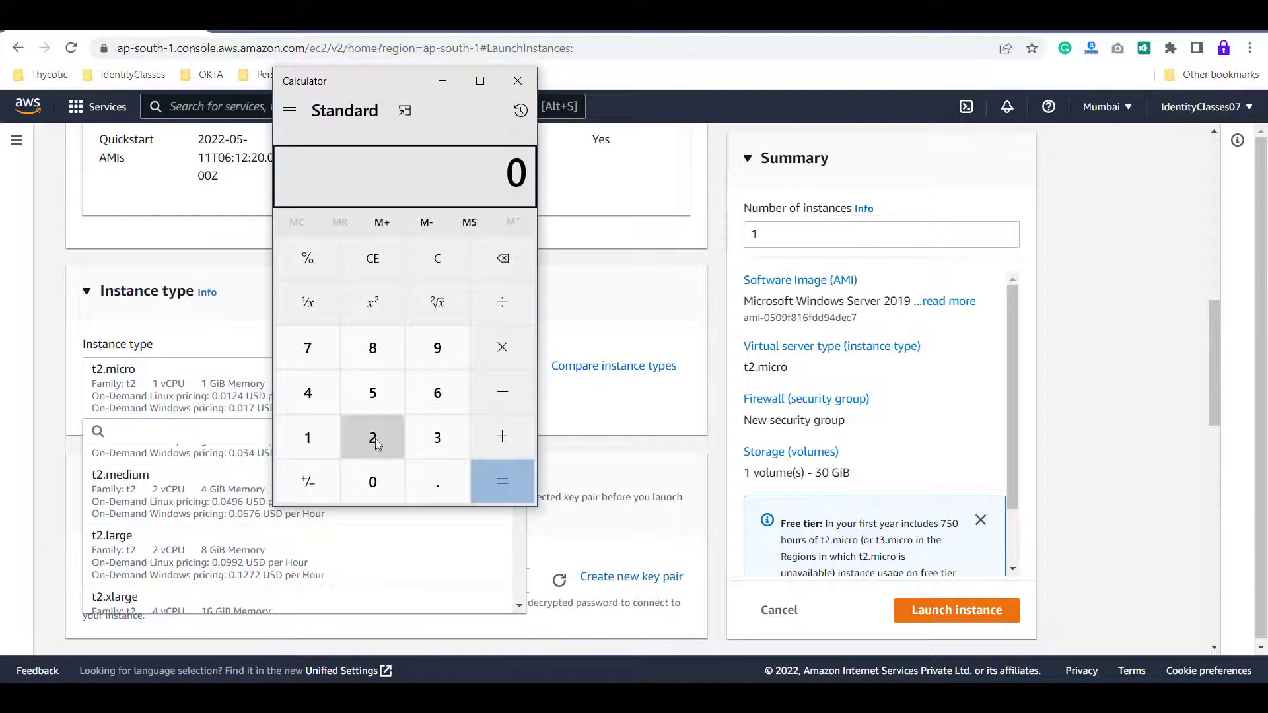
click(420, 477)
click(371, 481)
click(435, 413)
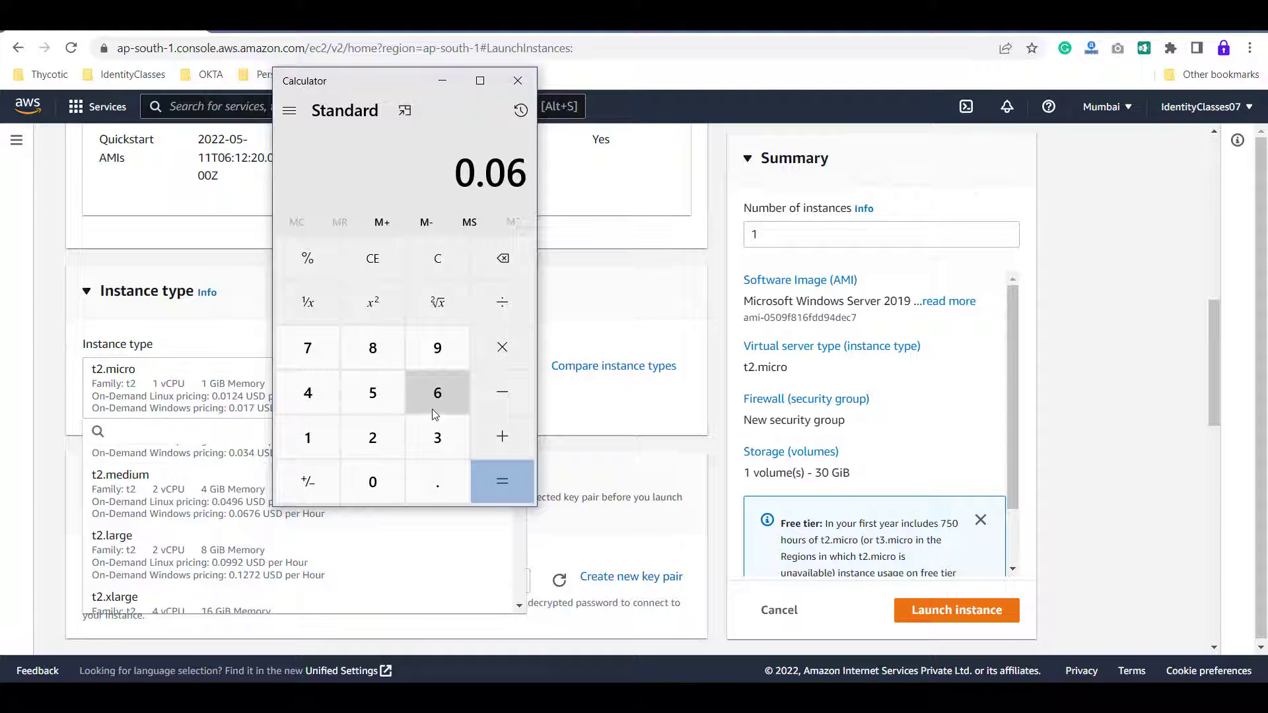
click(312, 350)
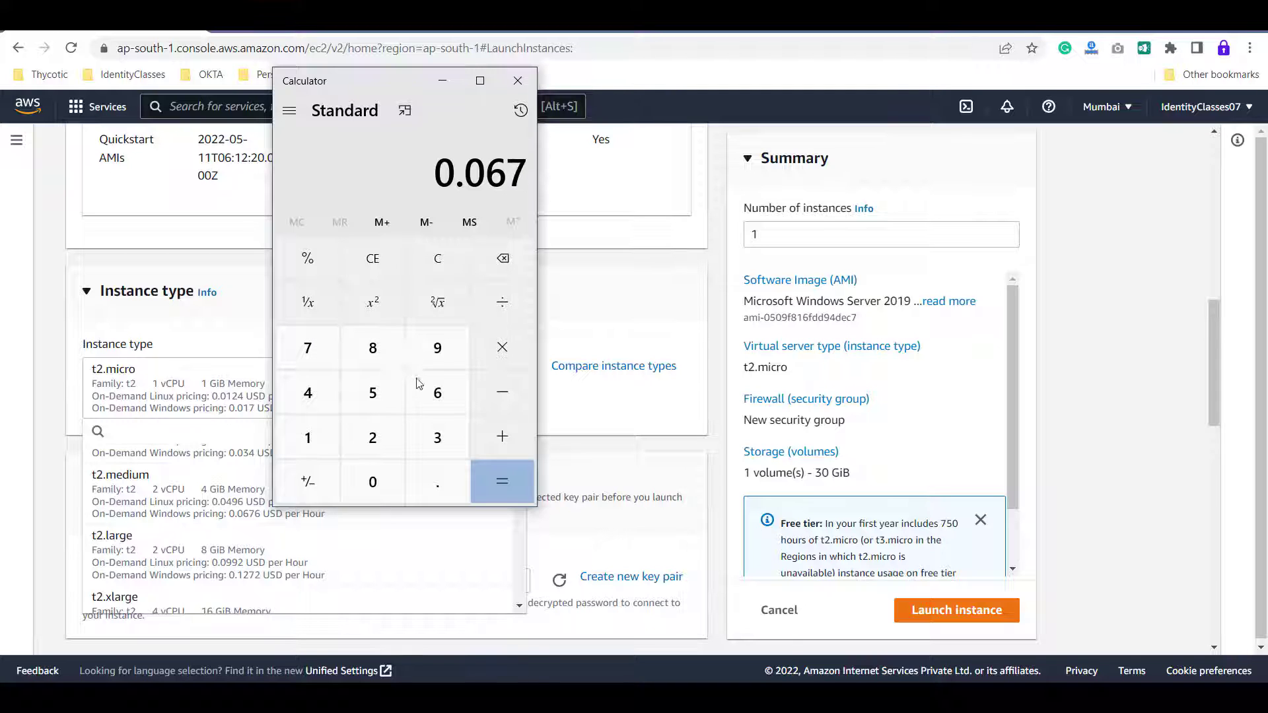
click(434, 395)
click(503, 349)
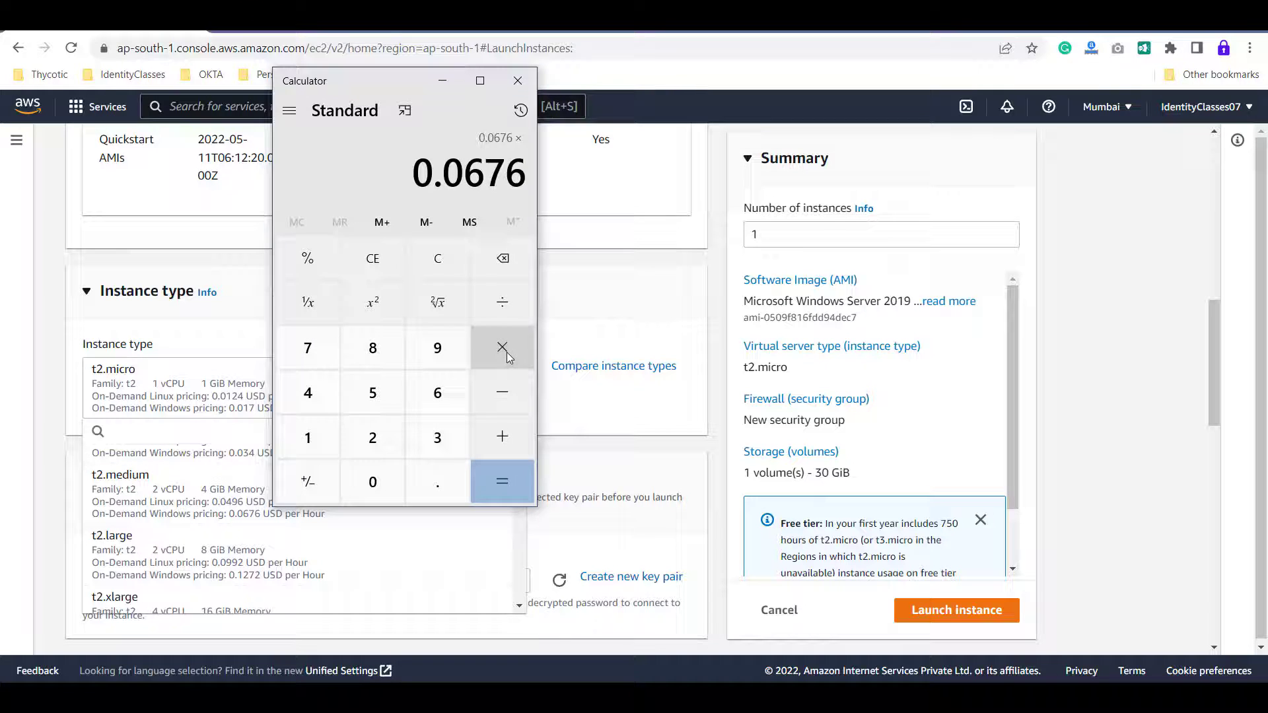
click(372, 440)
click(308, 399)
click(494, 492)
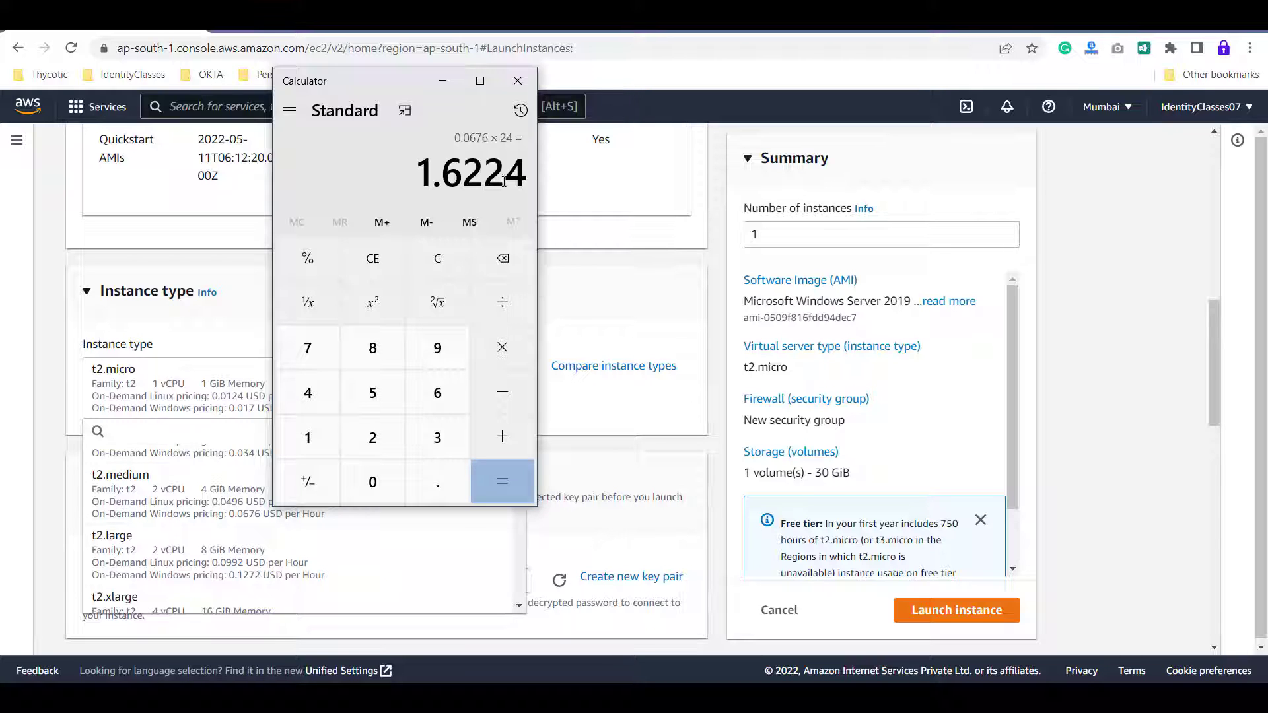
Multiply the daily cost by 30 to get the monthly cost of 48.672 USD.
click(508, 356)
click(438, 438)
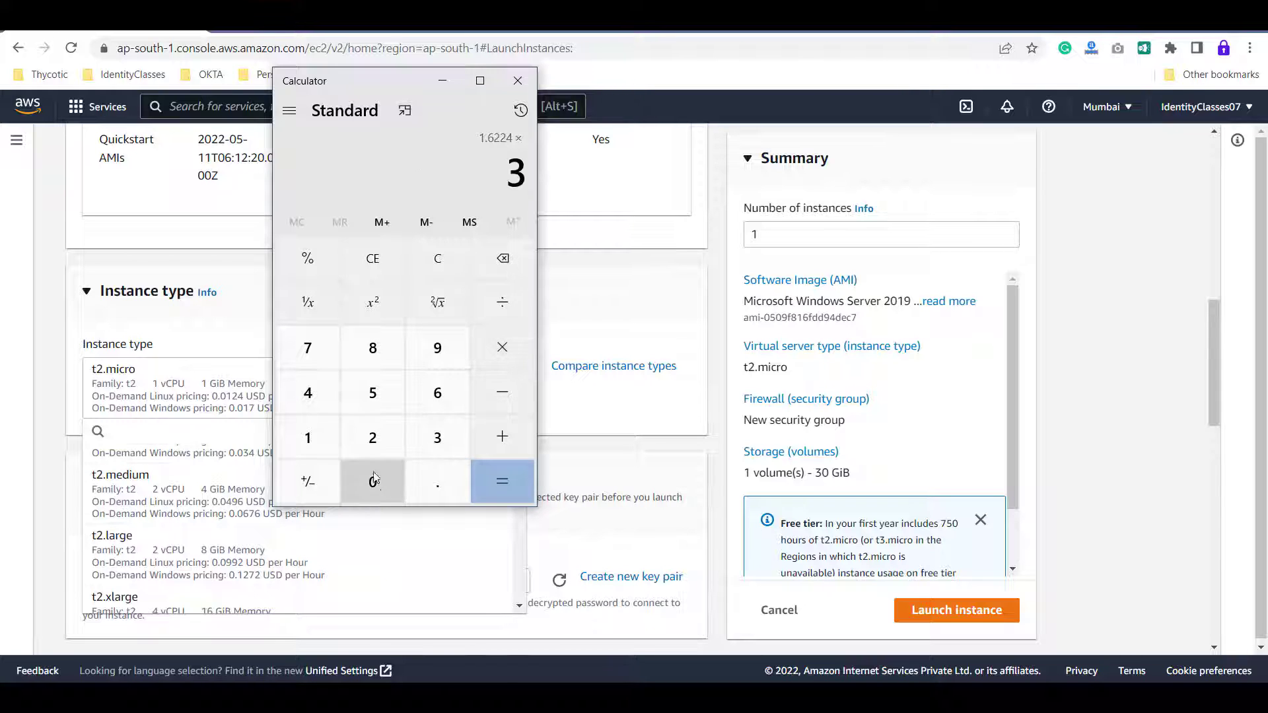
click(374, 478)
click(491, 474)
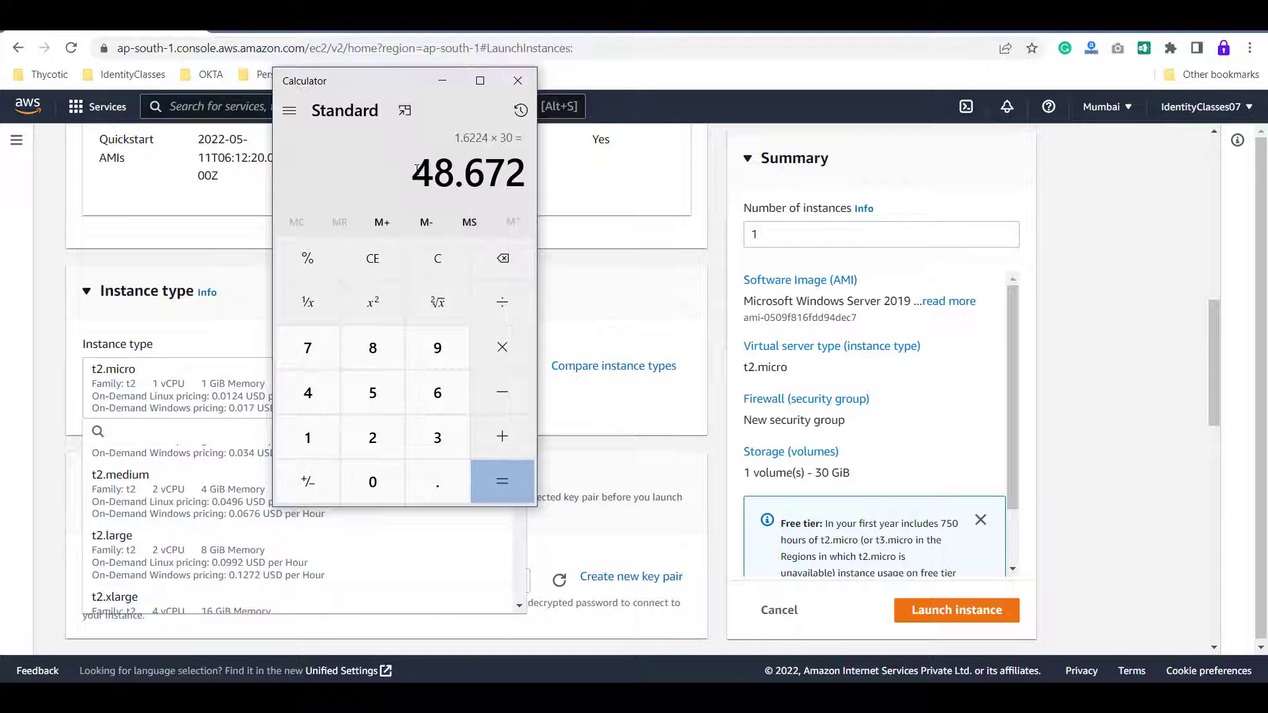
drag(417, 170, 456, 170)
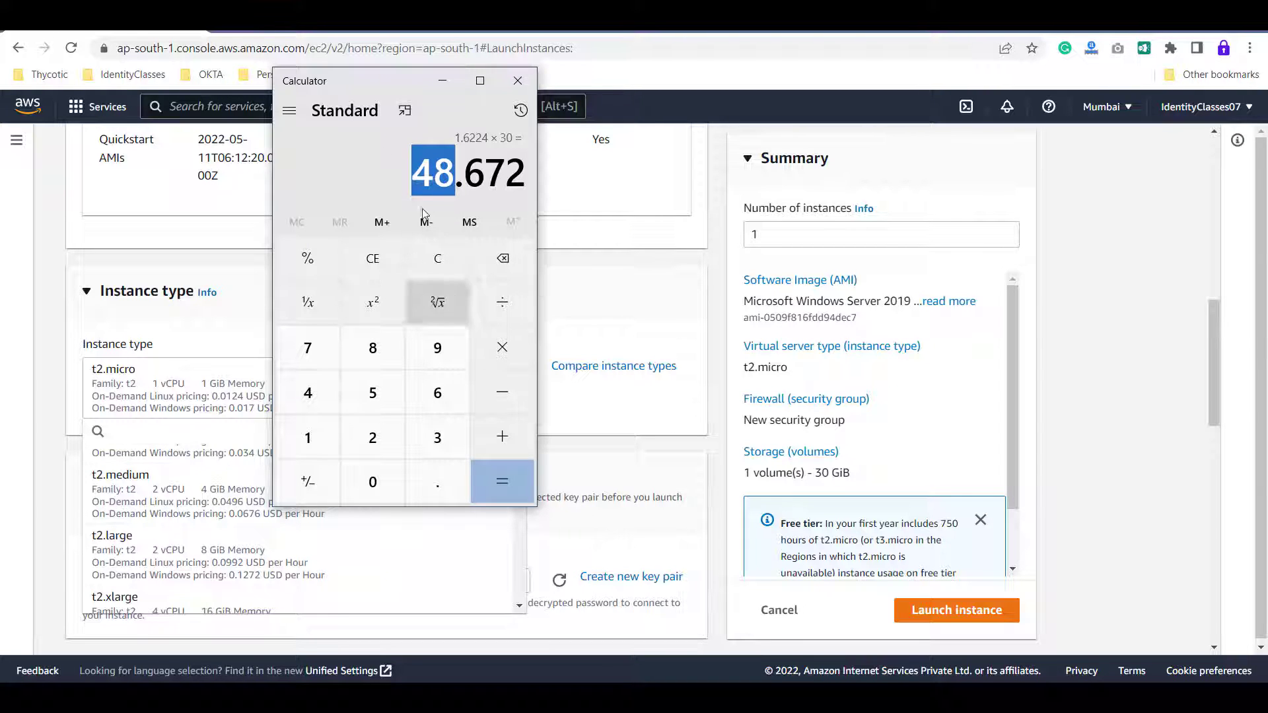
click(221, 31)
key(ctrl+t)
Convert 50 USD to Indian rupees with a Google search, giving 3,879.52 INR.
text(5)
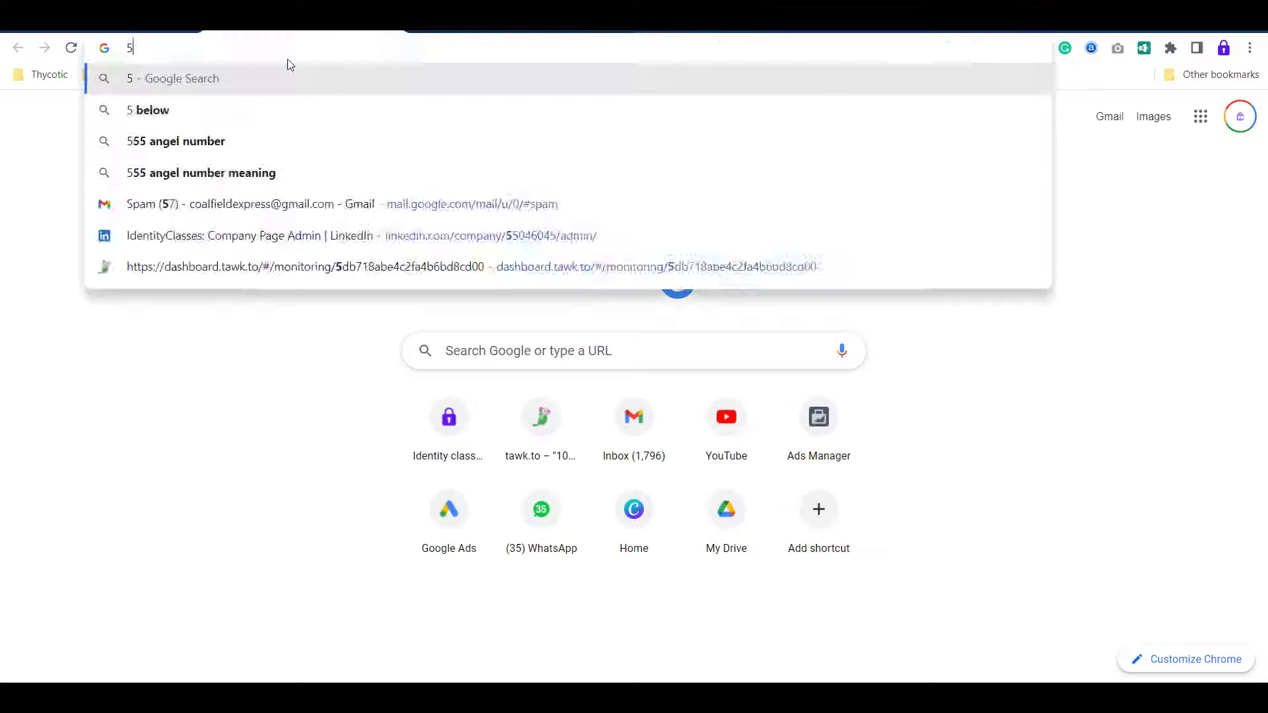
text(0 USD)
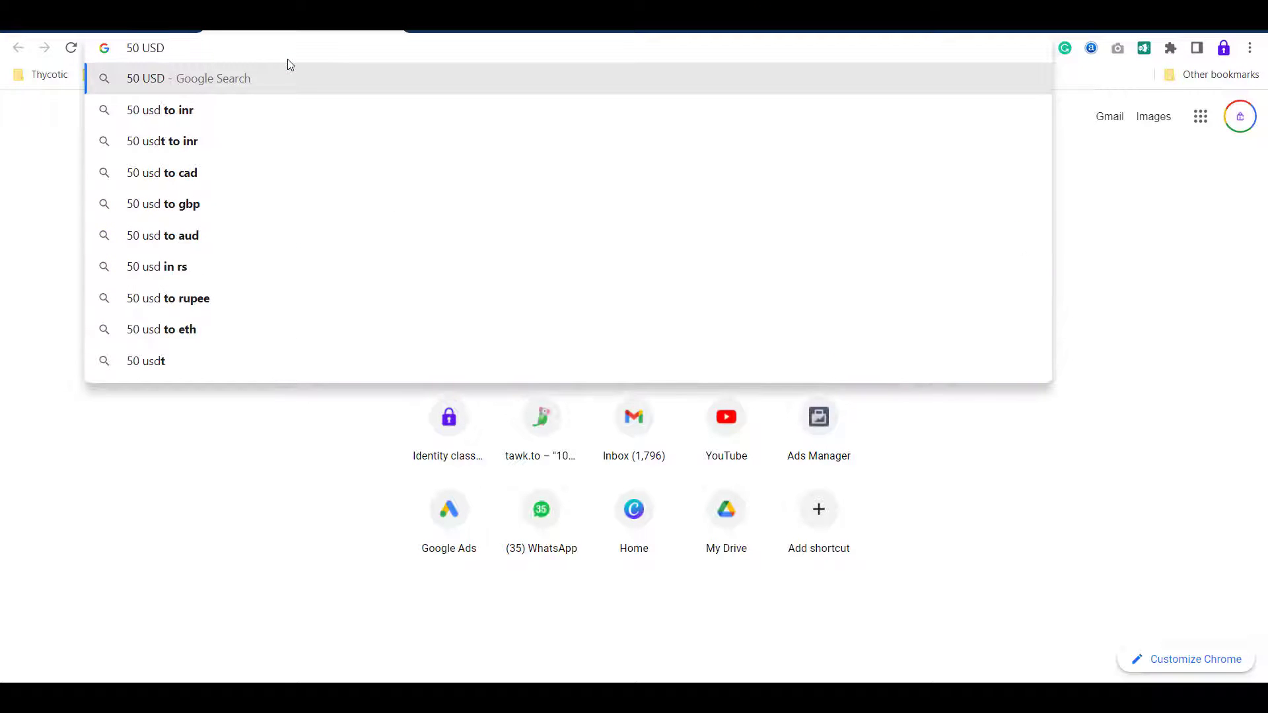
key(Down)
key(Return)
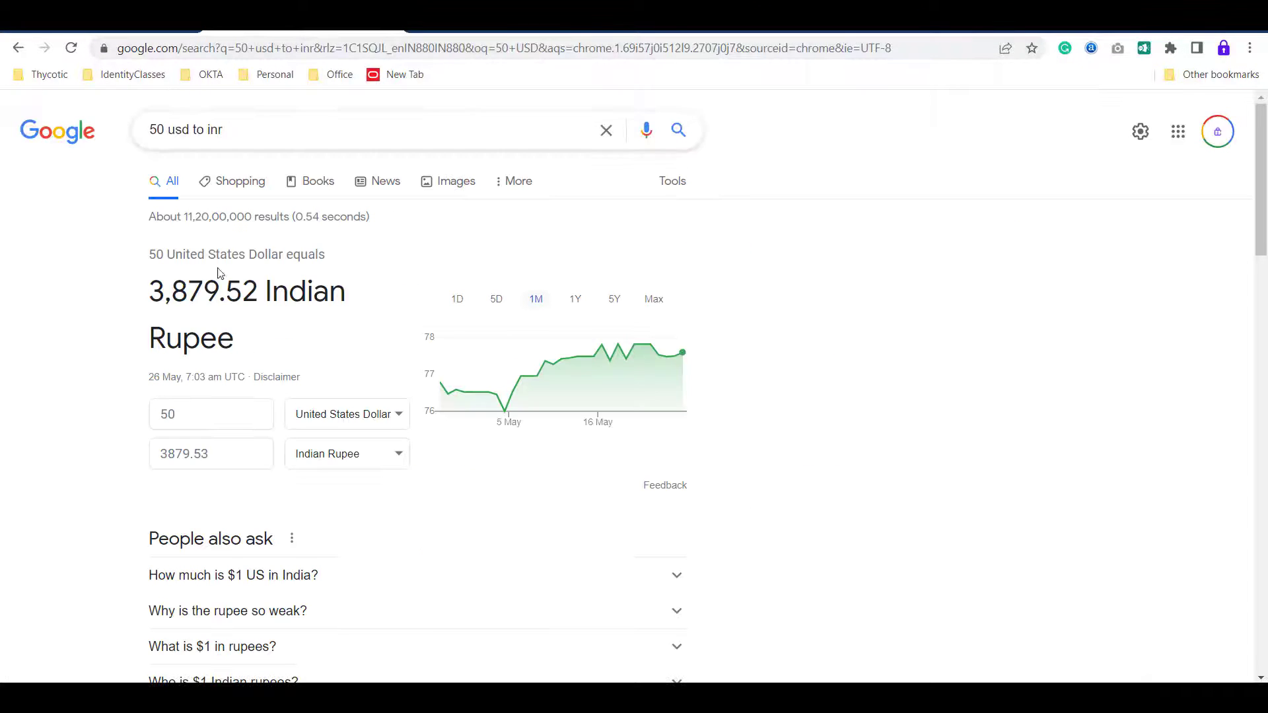
drag(142, 289, 218, 286)
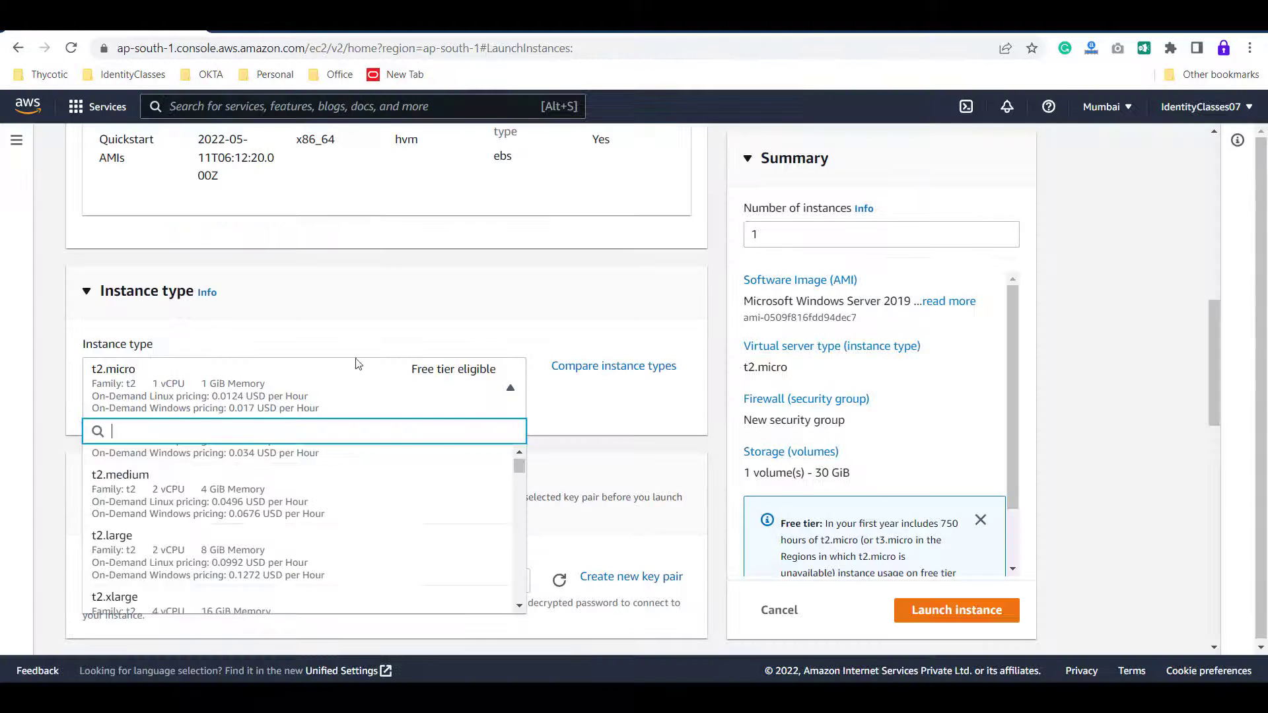
Set the instance type to t2.medium (2 vCPU, 4 GiB memory).
click(96, 494)
scroll(123, 474, down, 3)
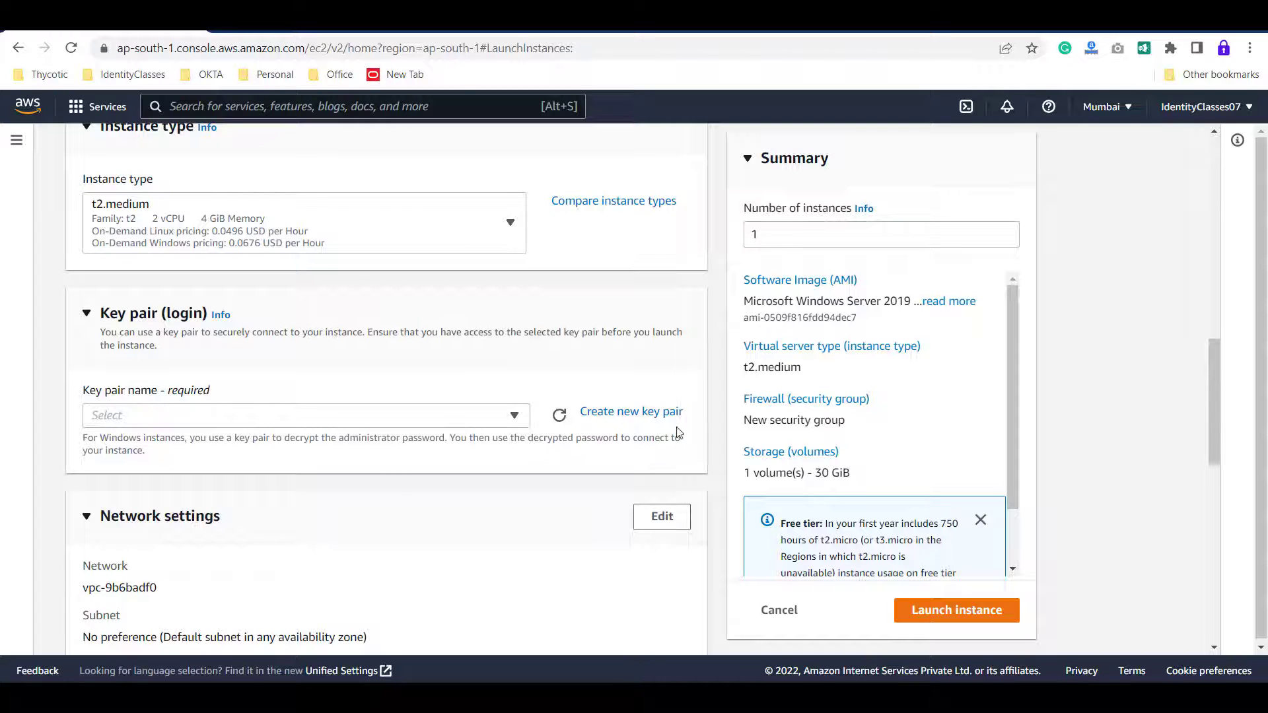
Create a new .pem key pair named 'Active Directory' for the instance.
click(645, 413)
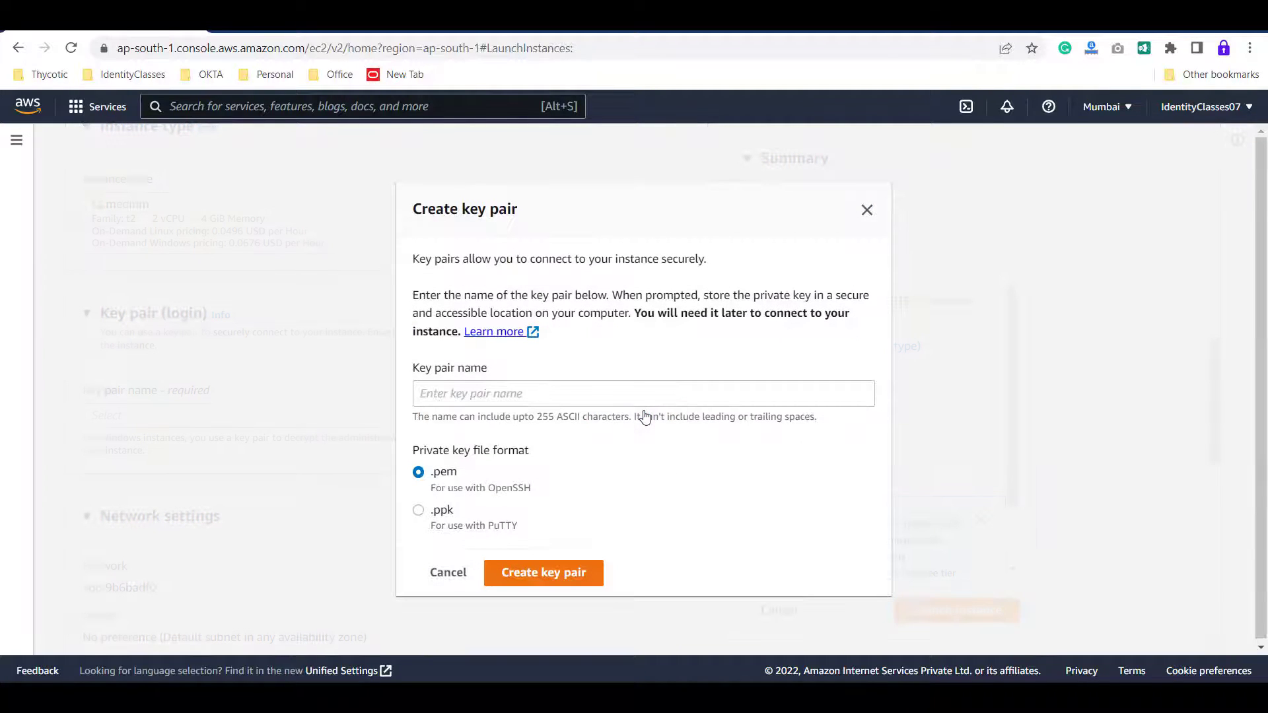
click(525, 398)
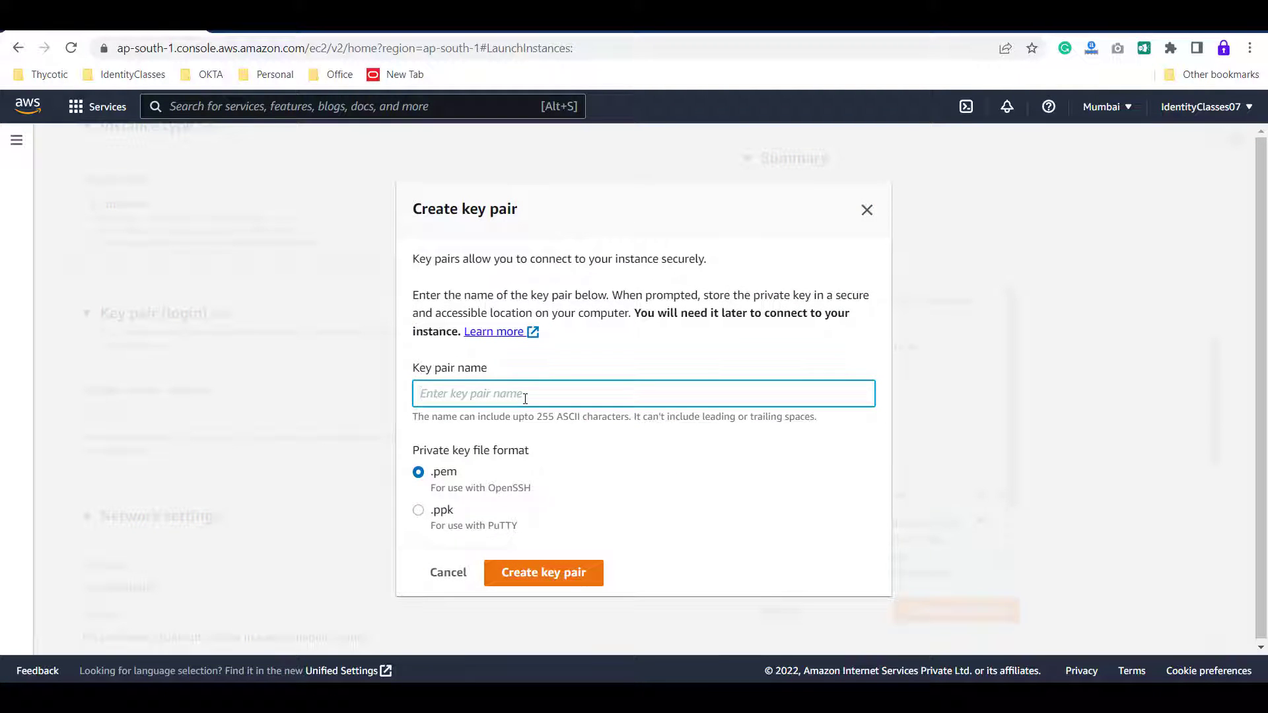
text(Active Dirt)
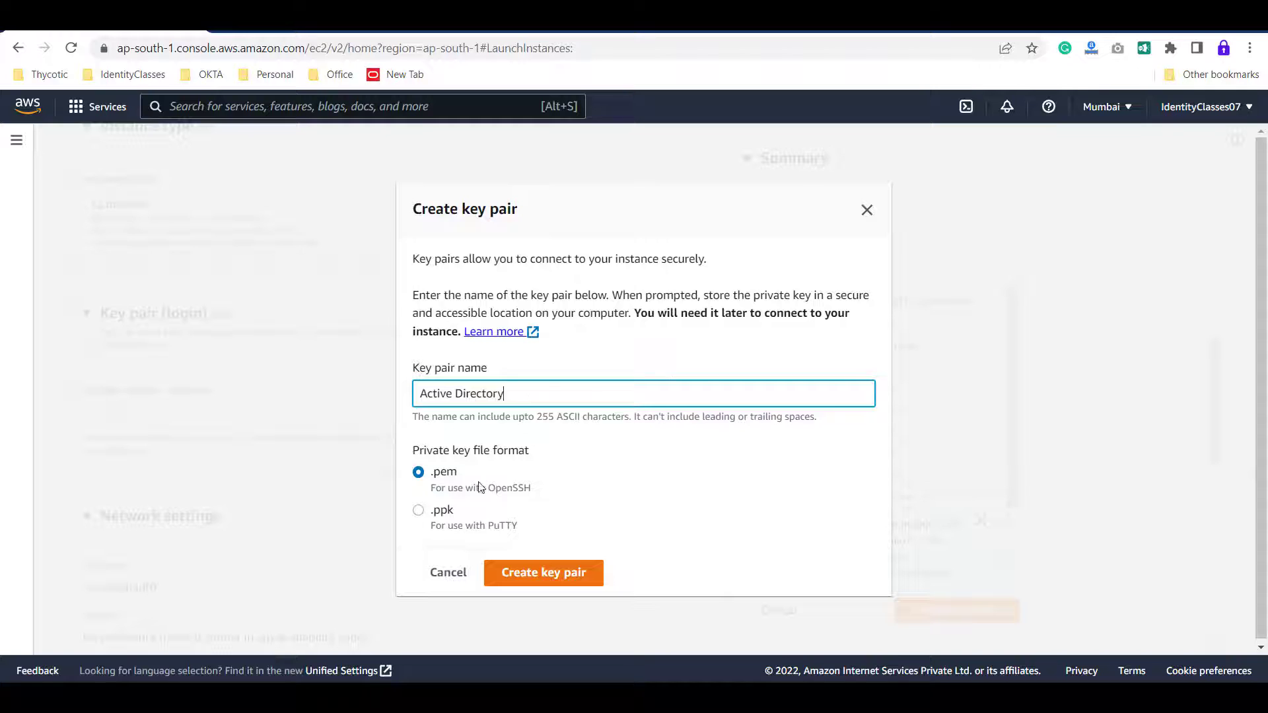
click(572, 579)
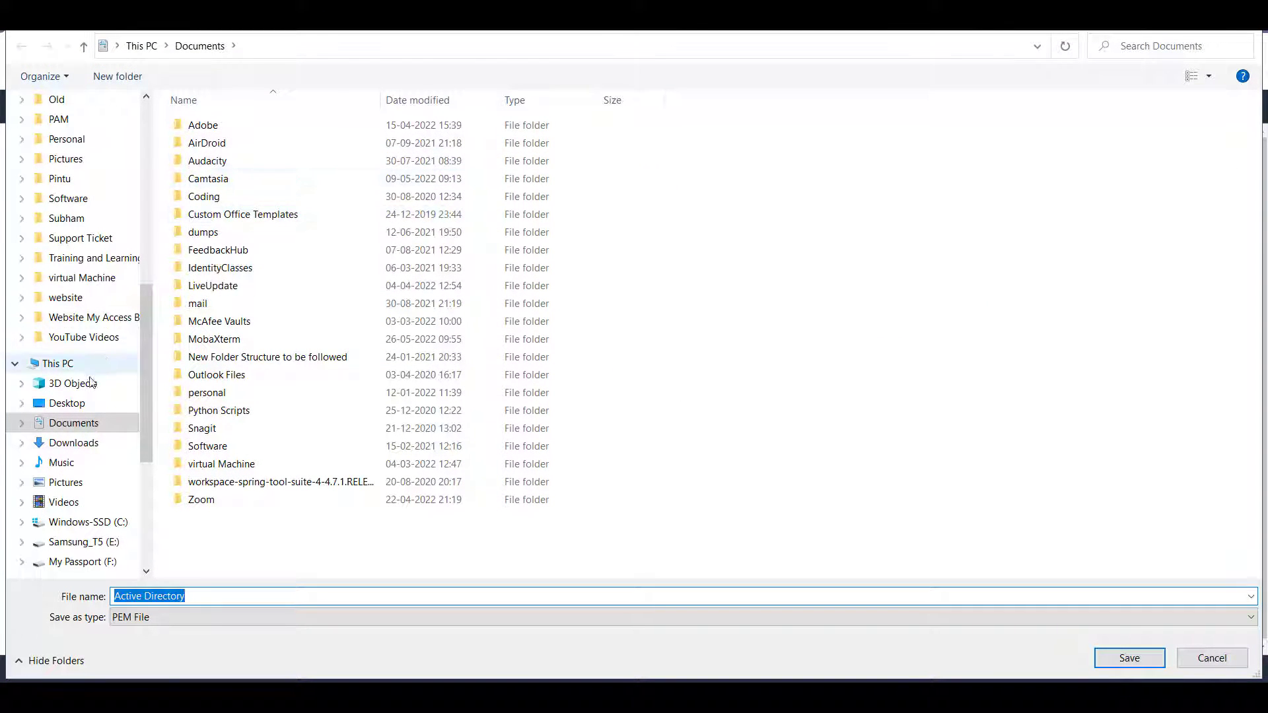
Save the Active Directory.pem key file into the cloud > AWS > AD folder.
scroll(89, 397, up, 7)
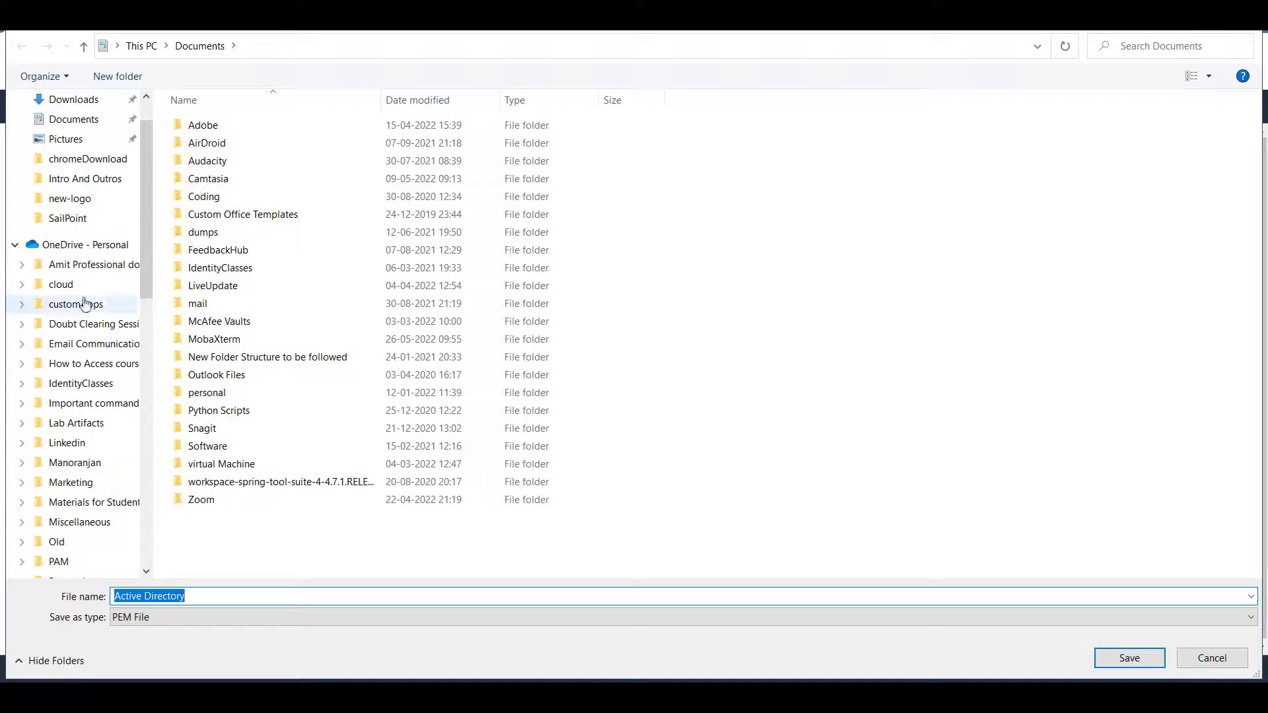
click(70, 285)
double_click(258, 124)
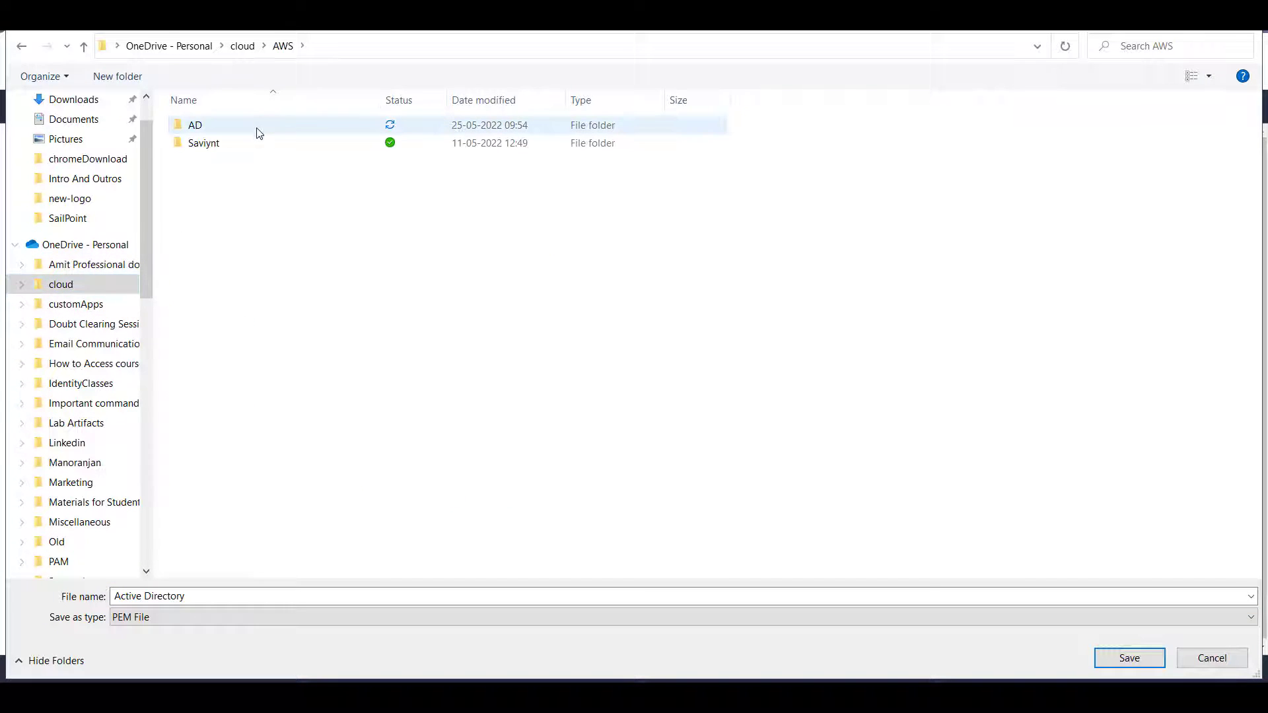
double_click(259, 129)
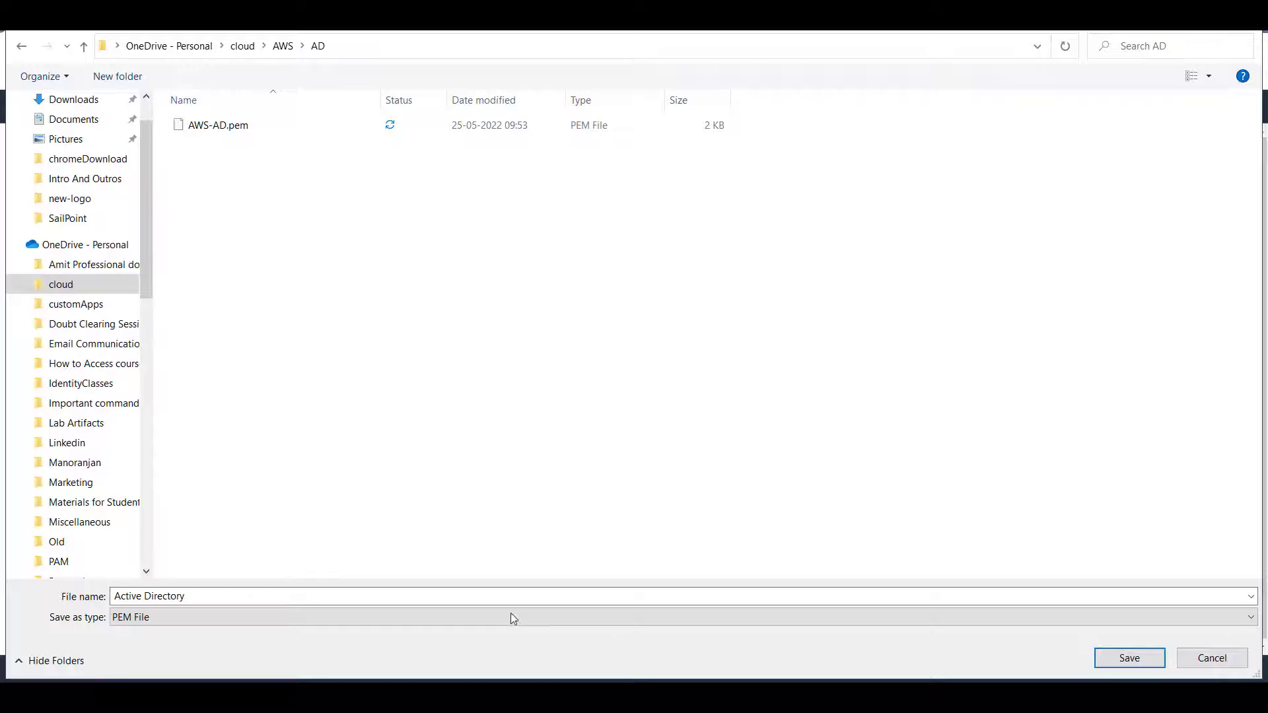
click(1129, 658)
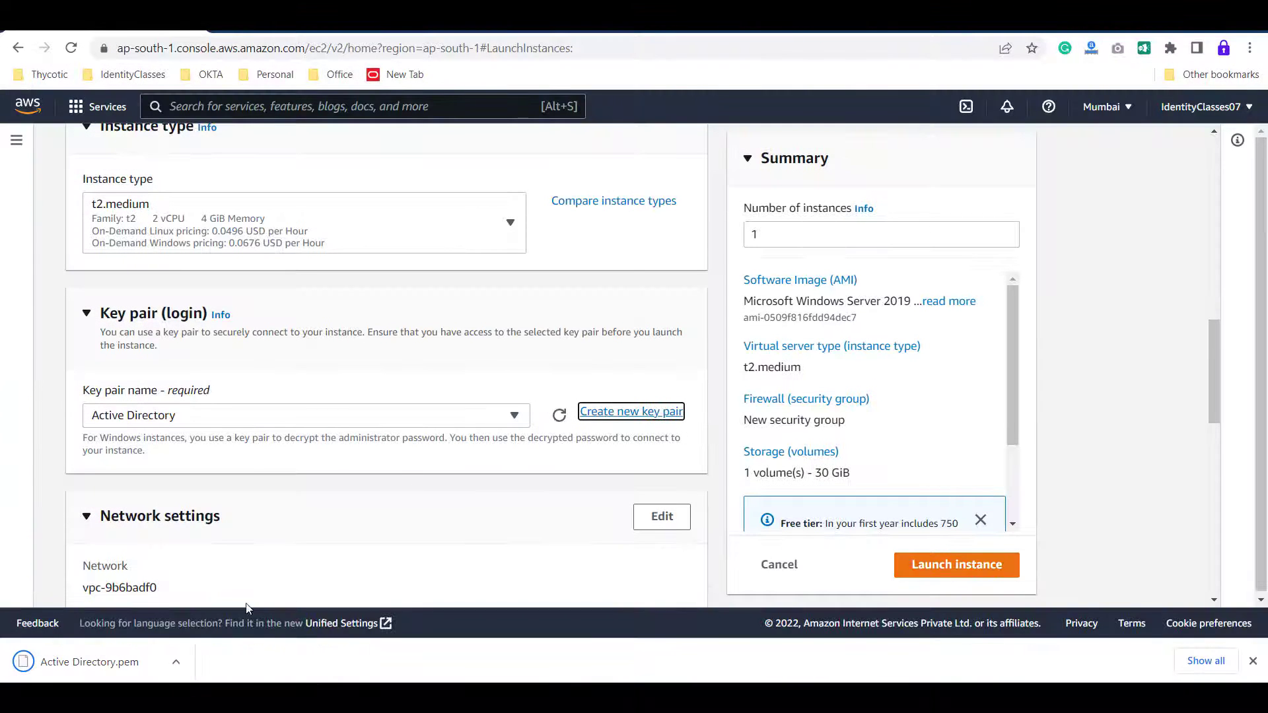
Review the network and storage settings, then launch the Windows Server 2019 instance.
scroll(437, 471, down, 4)
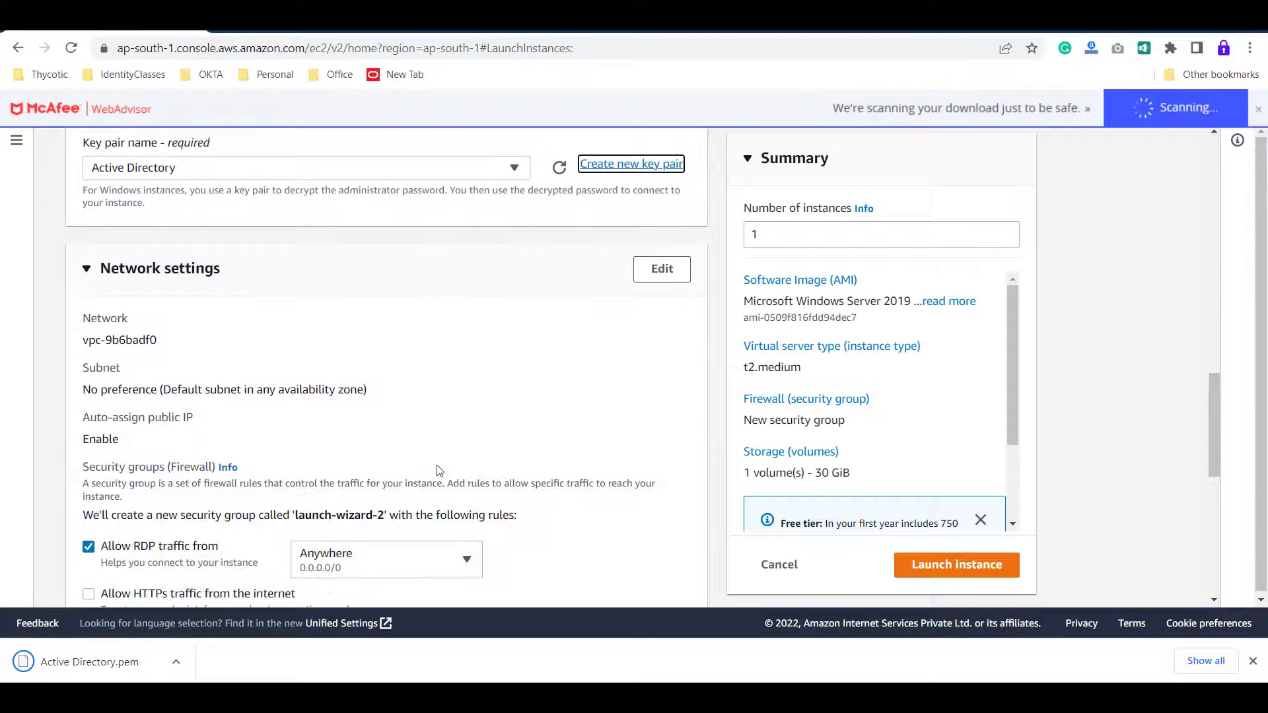
scroll(546, 418, down, 2)
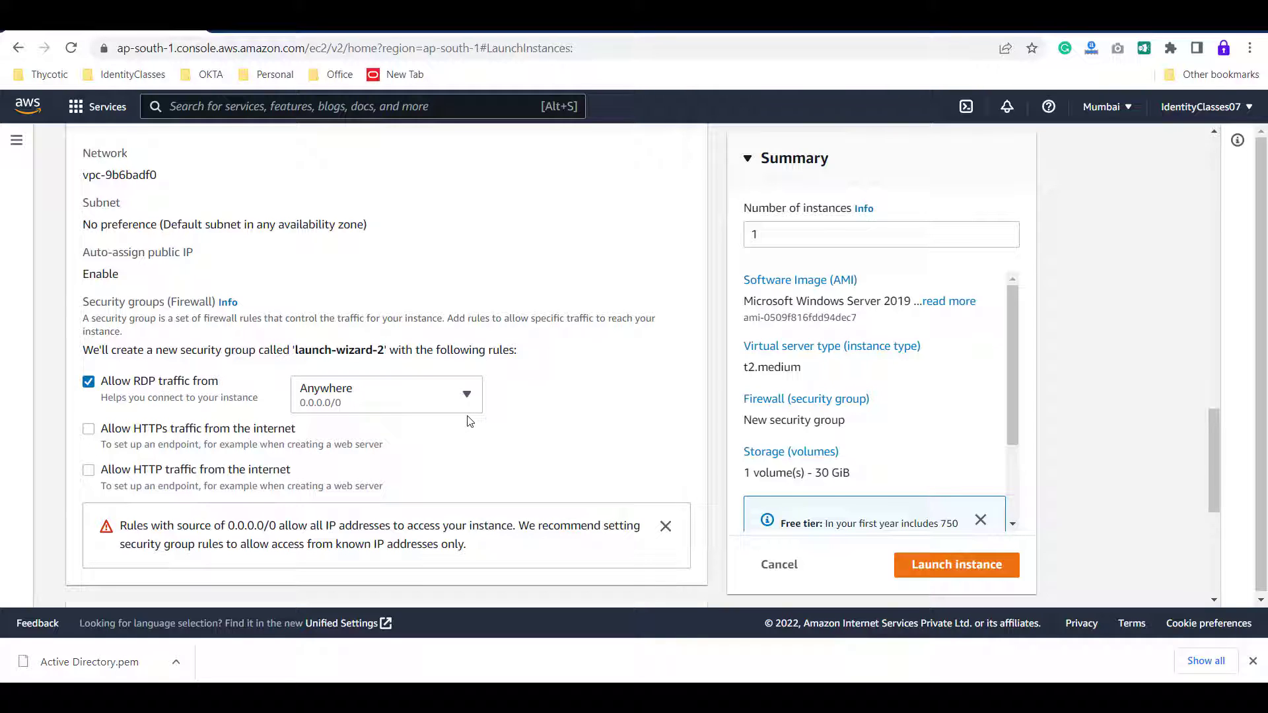
click(1253, 661)
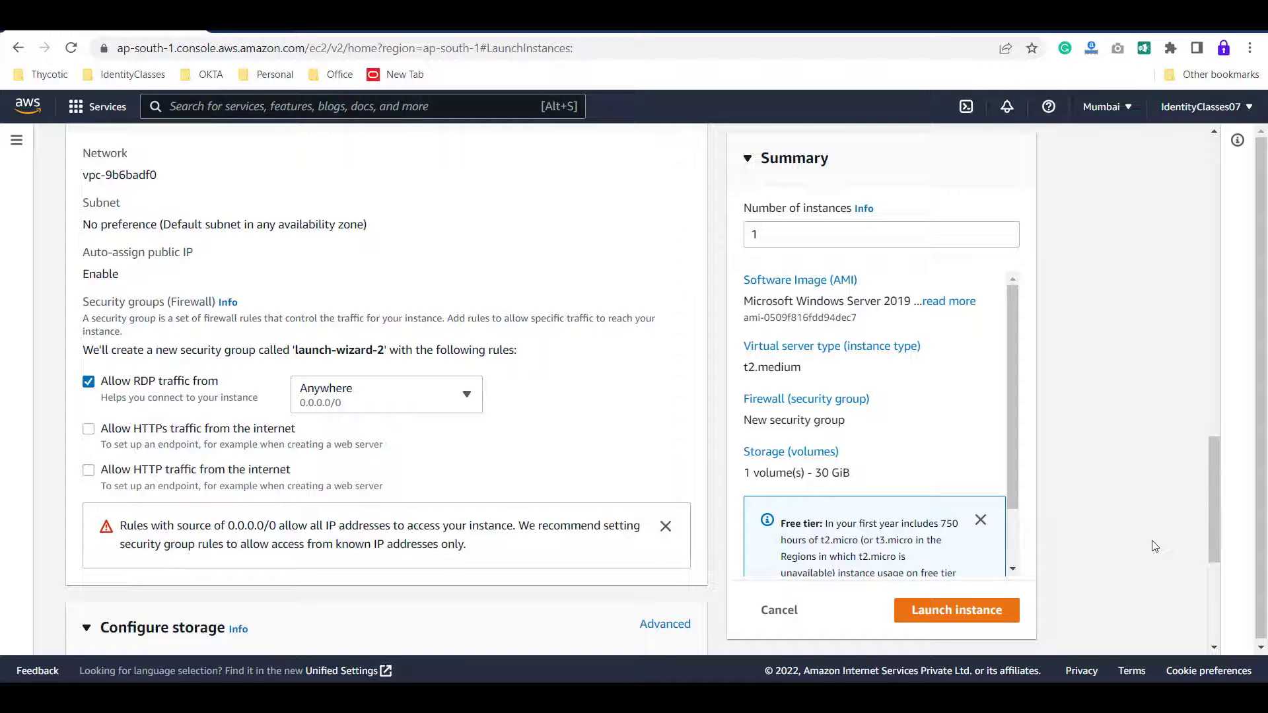
scroll(1155, 547, down, 5)
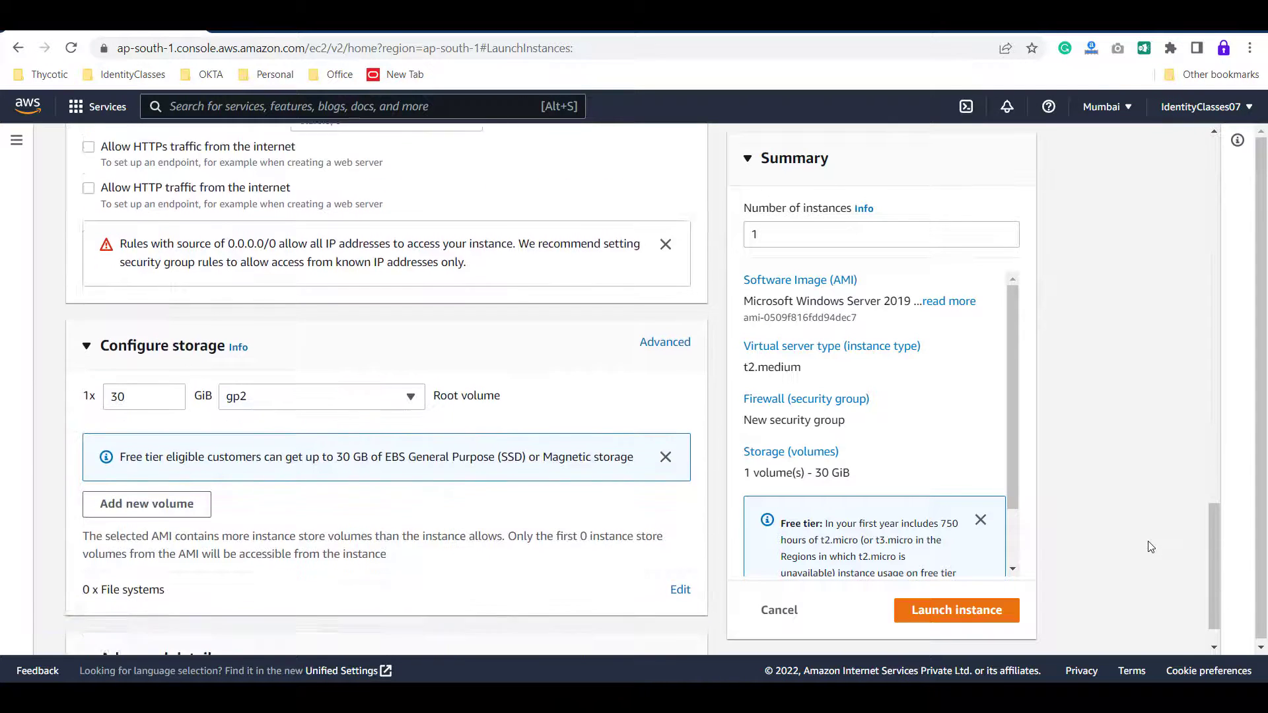
scroll(1150, 547, up, 15)
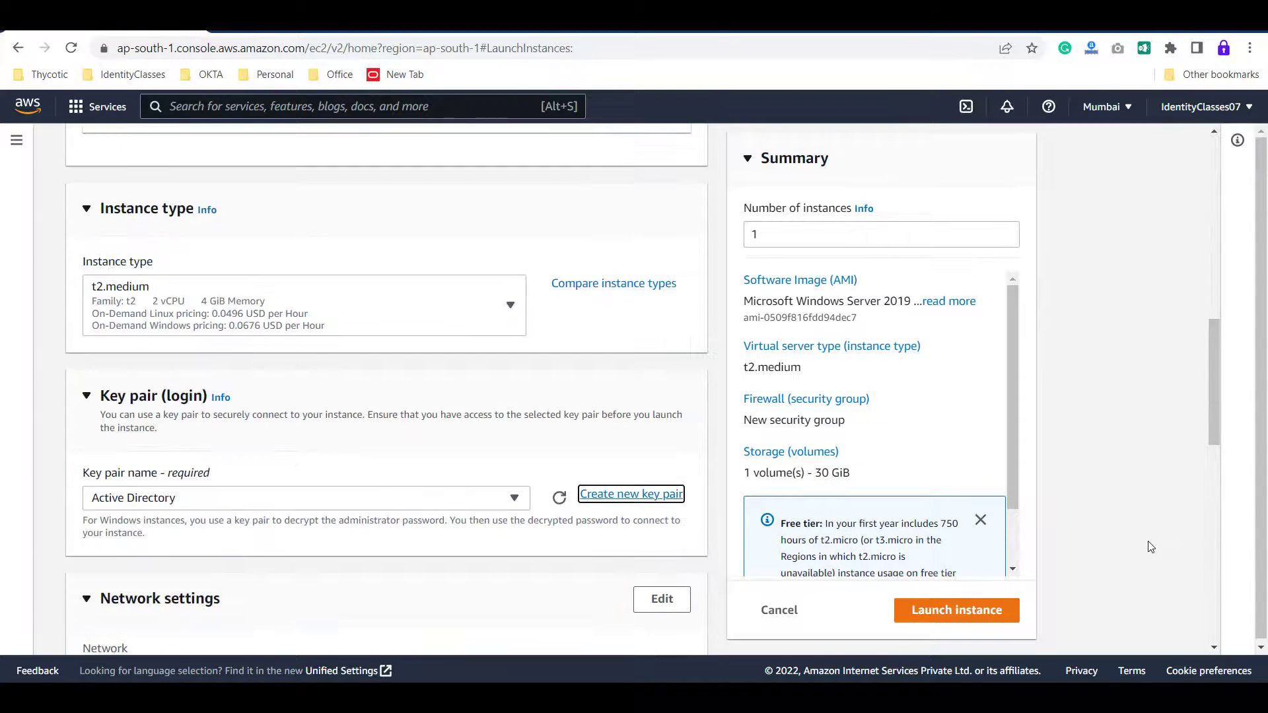
scroll(1151, 547, down, 14)
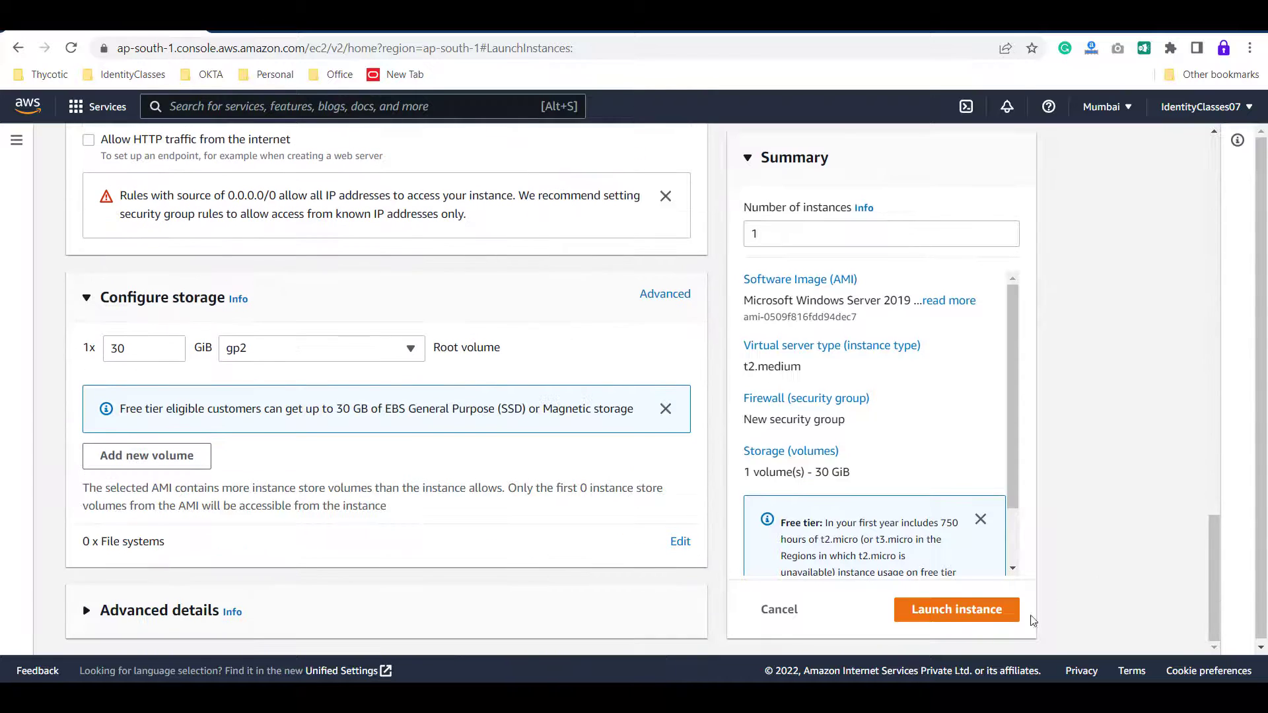
click(966, 620)
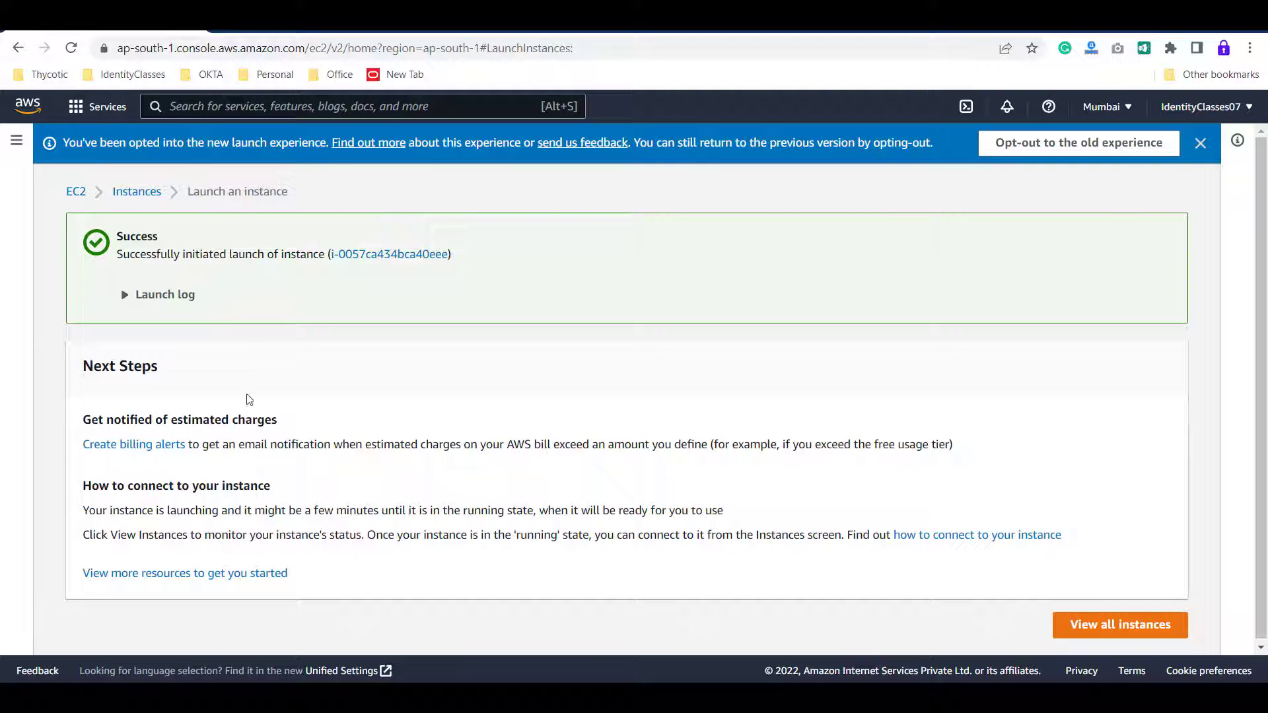
click(390, 259)
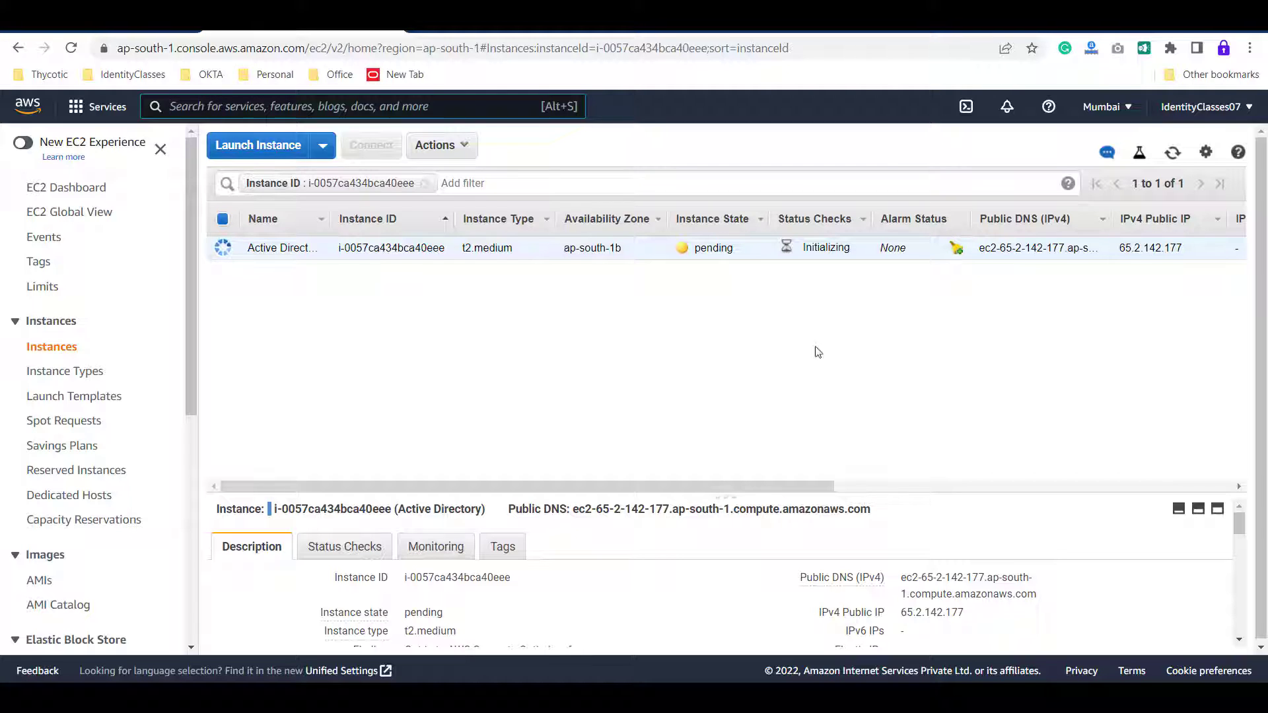
drag(1130, 251, 1189, 255)
right_click(1157, 253)
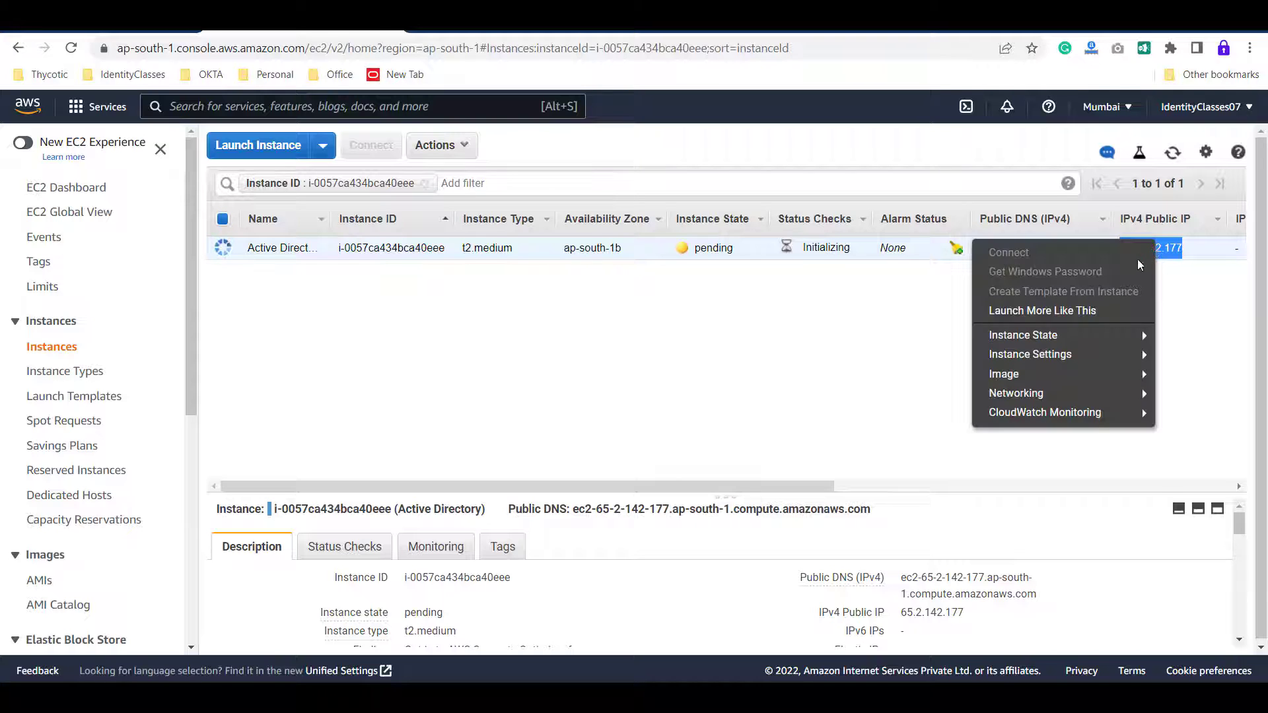
click(1181, 294)
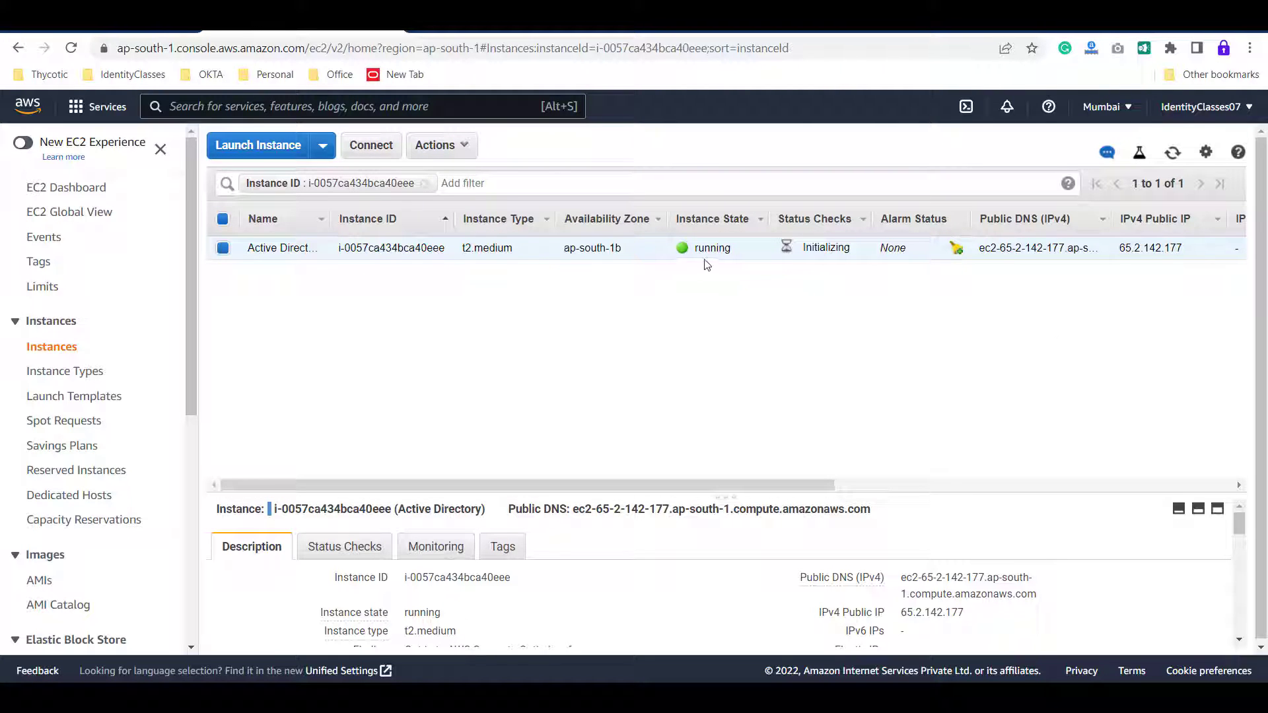
drag(696, 252, 738, 253)
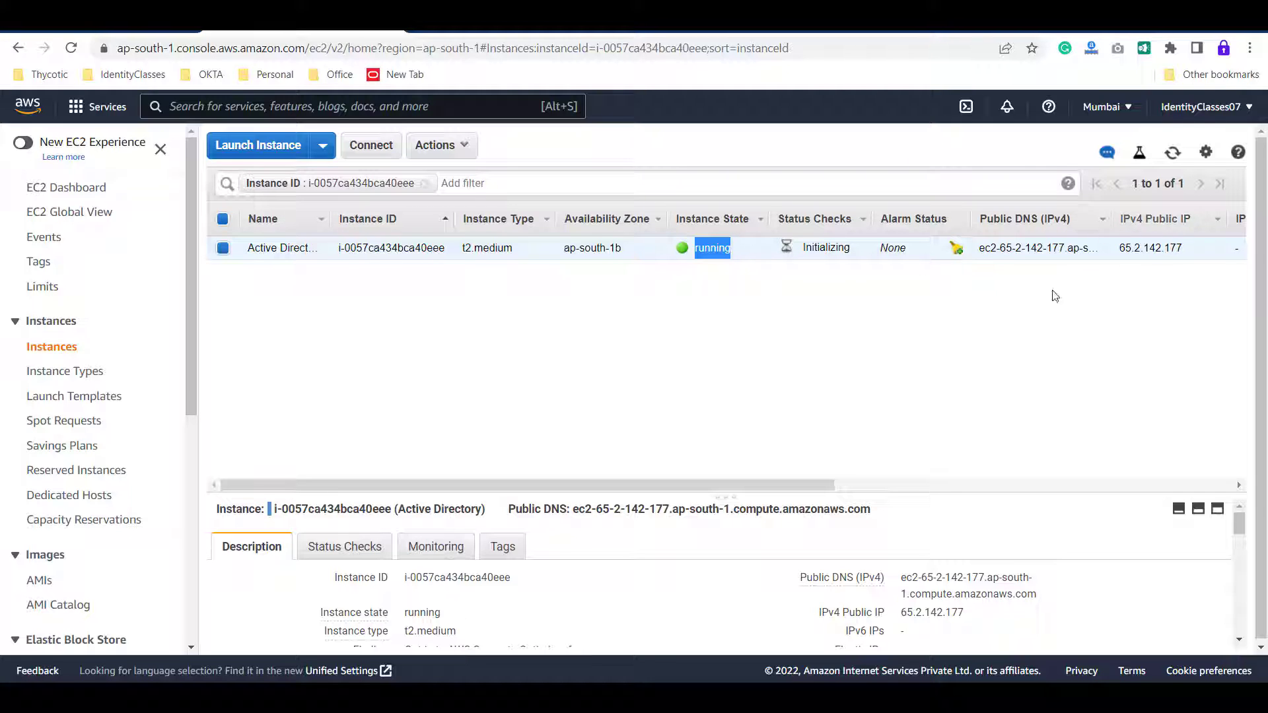
scroll(909, 487, right, 1)
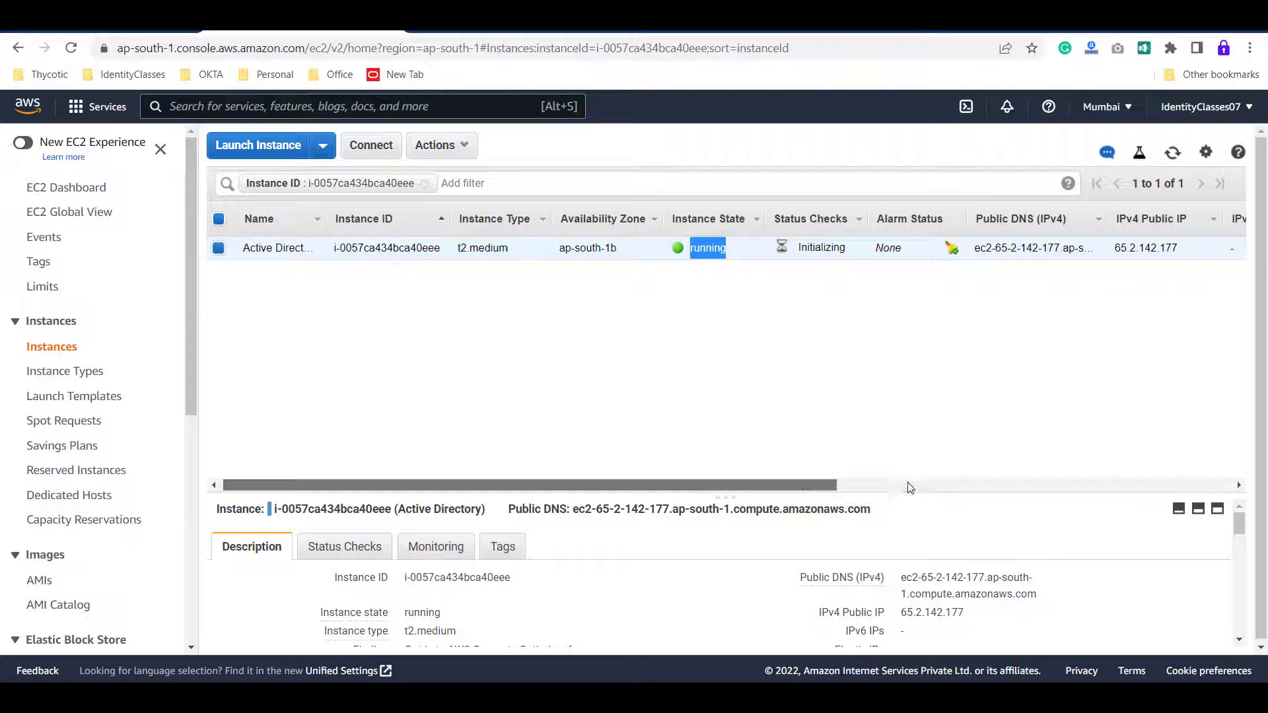
click(1187, 489)
mouse_move(1187, 489)
mouse_down()
mouse_move(720, 488)
mouse_move(1195, 473)
mouse_up()
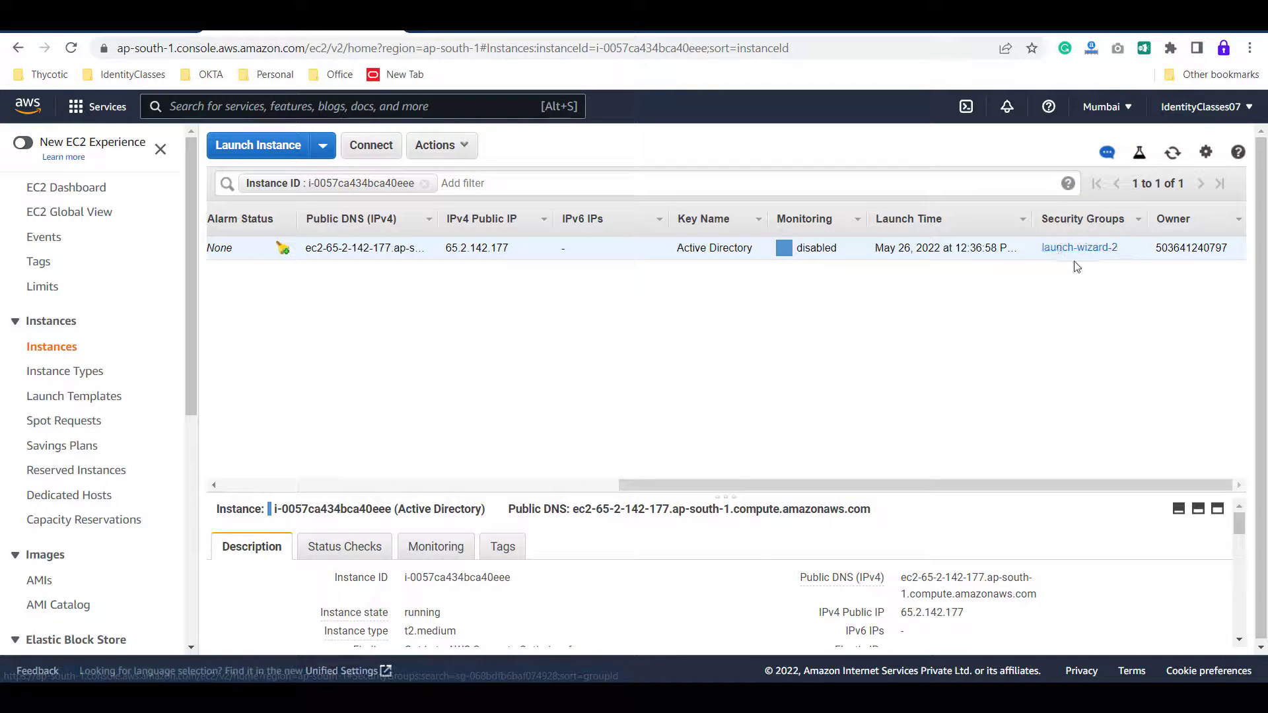
scroll(981, 479, left, 10)
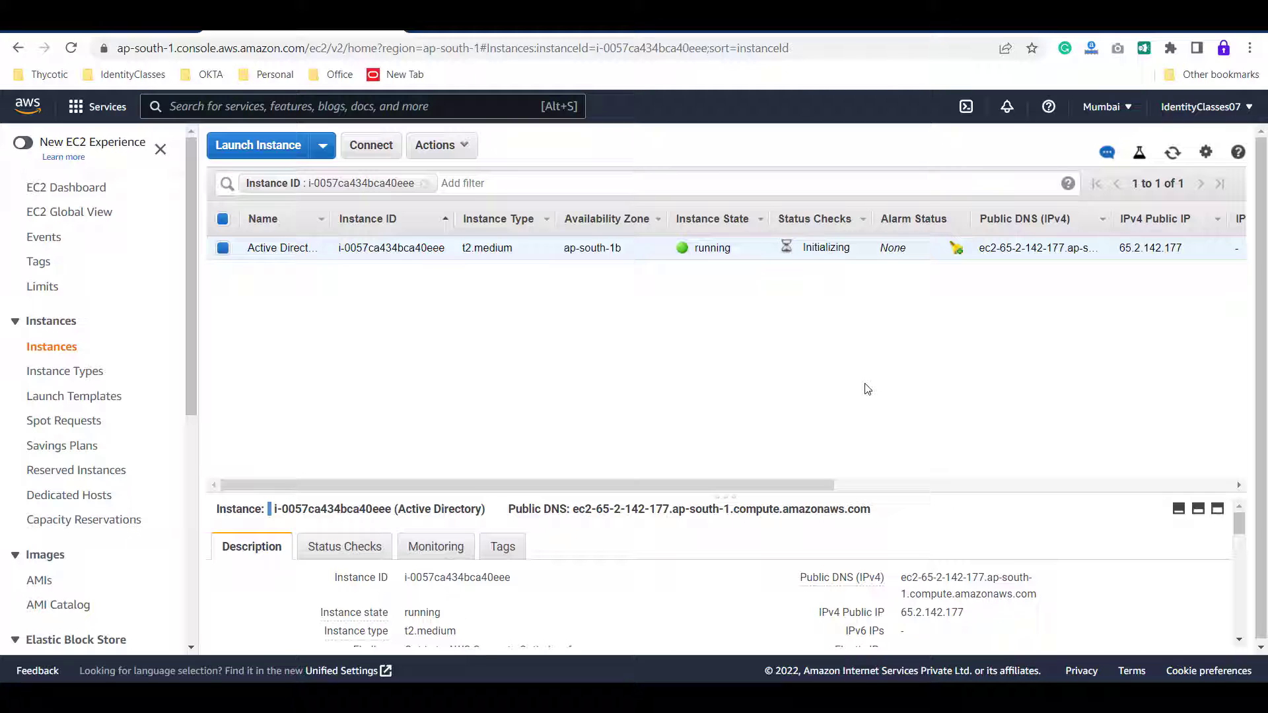
Download the instance's Remote Desktop file and save it to Documents.
click(365, 147)
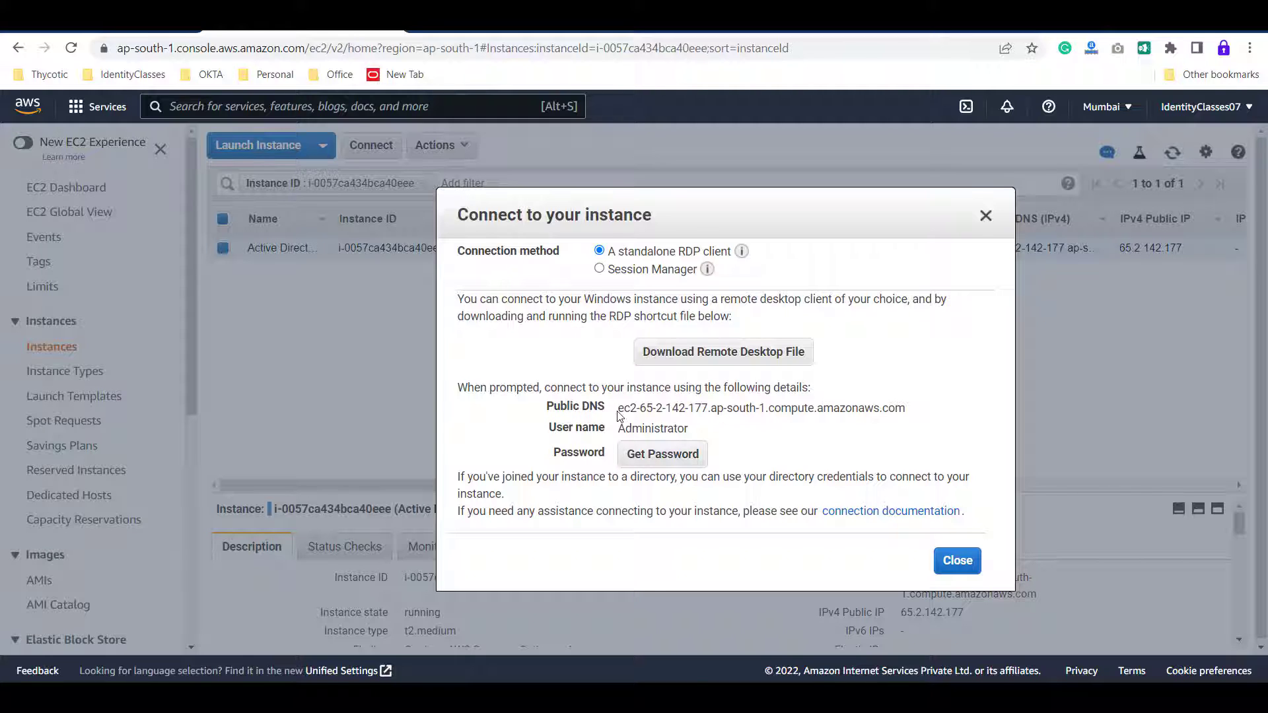
drag(619, 412, 858, 469)
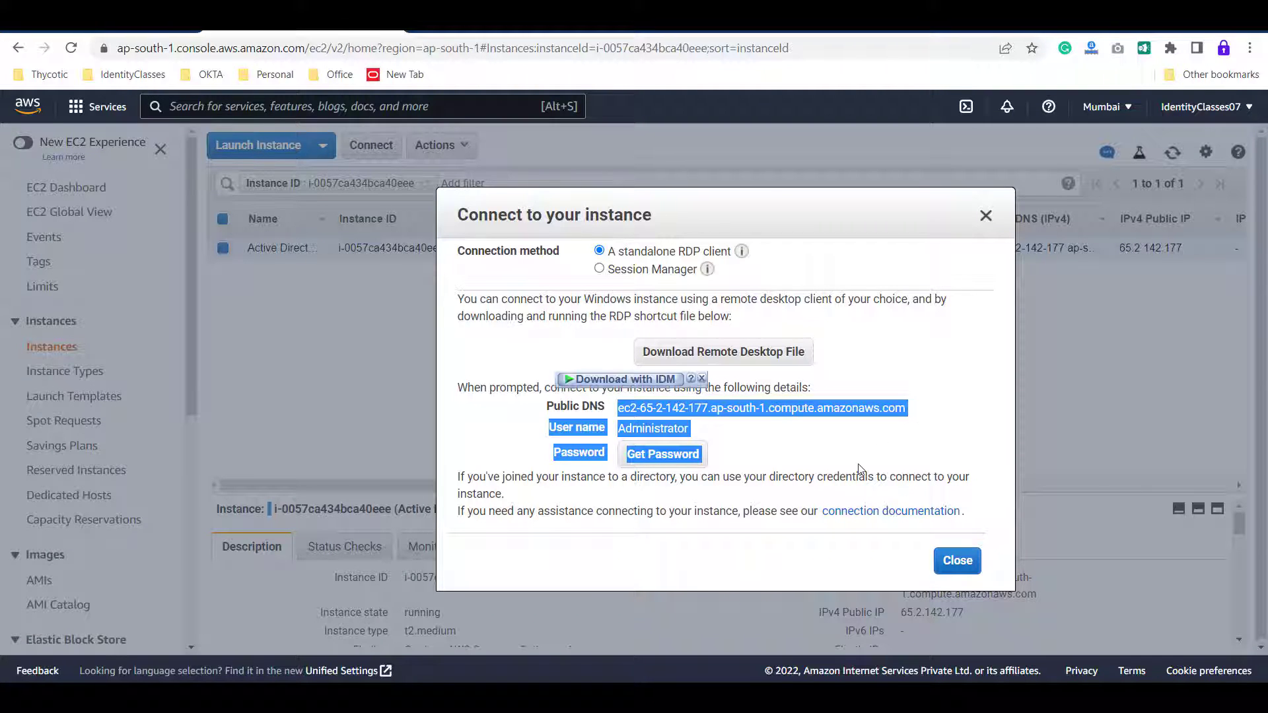
click(859, 469)
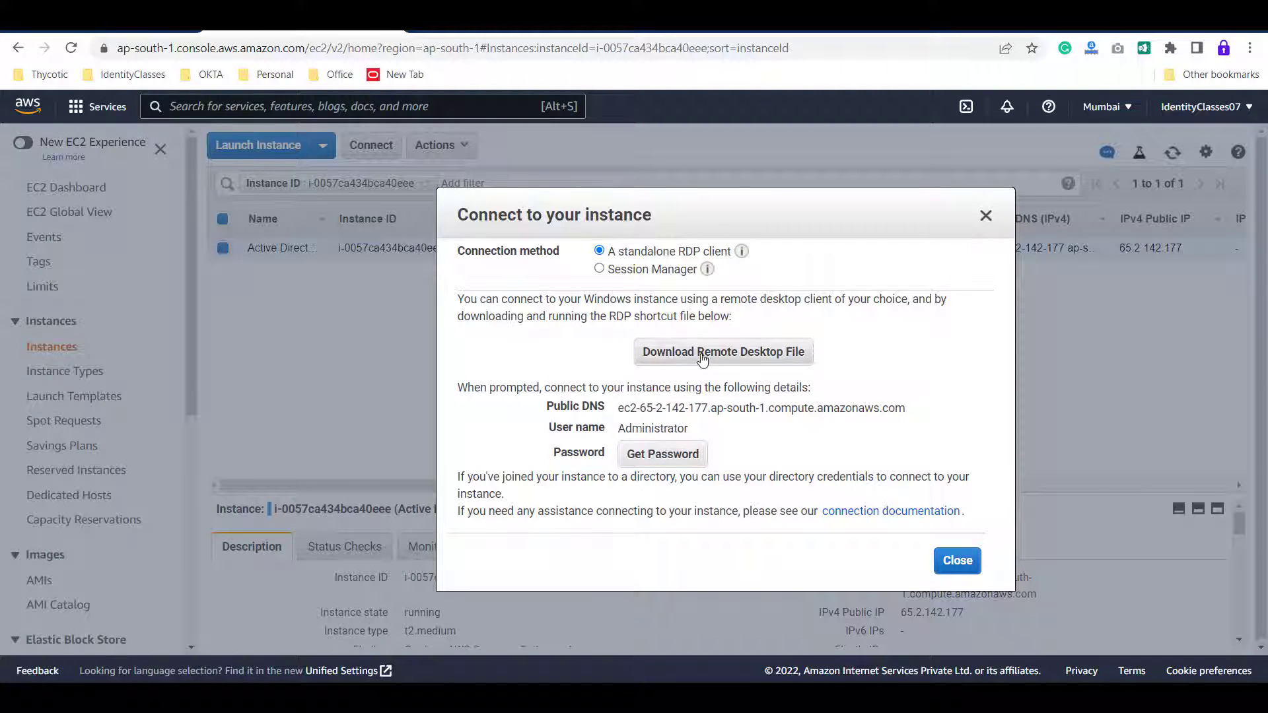
click(768, 354)
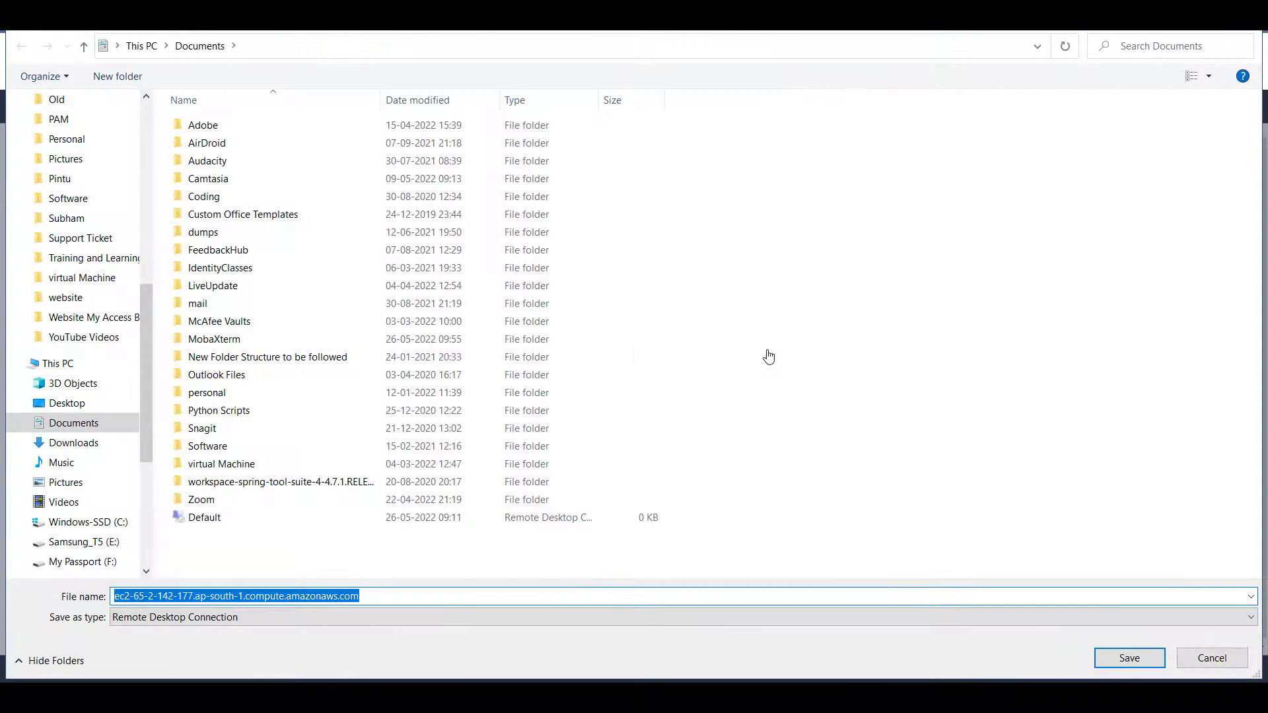
click(1114, 659)
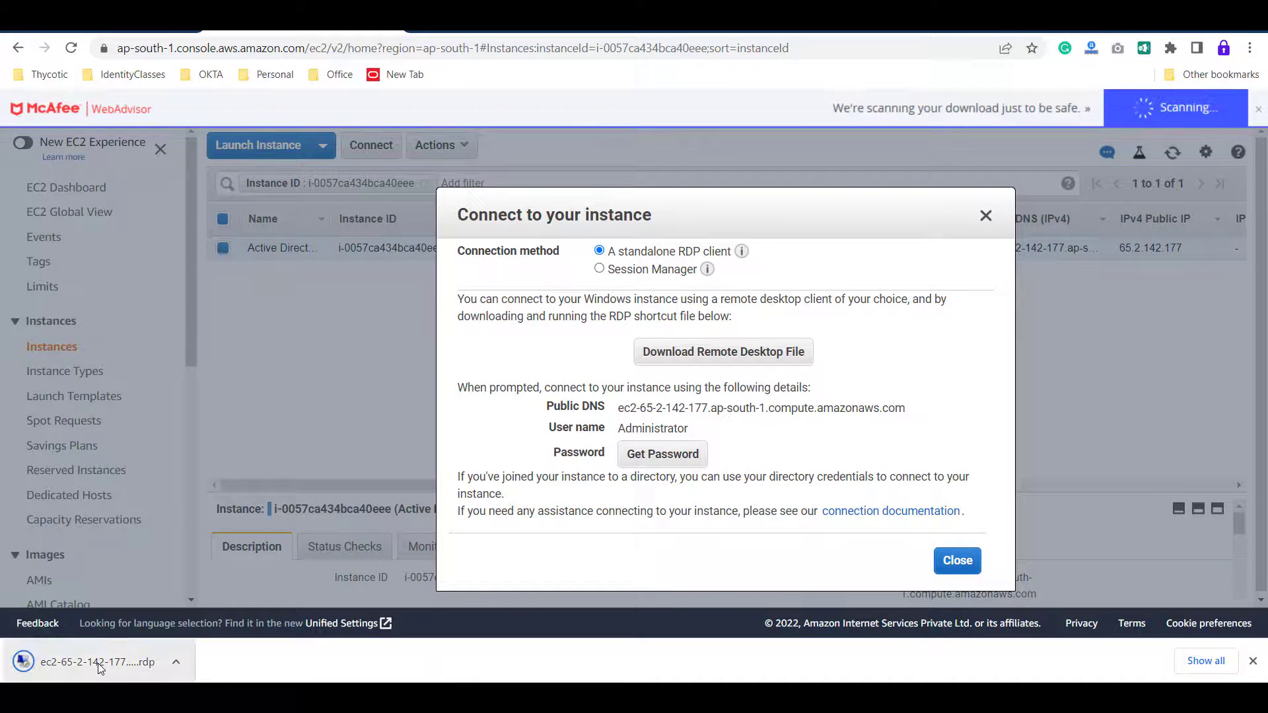
Open the RDP file, cancel the credentials prompt, and try Get Password, which isn't available yet.
click(99, 664)
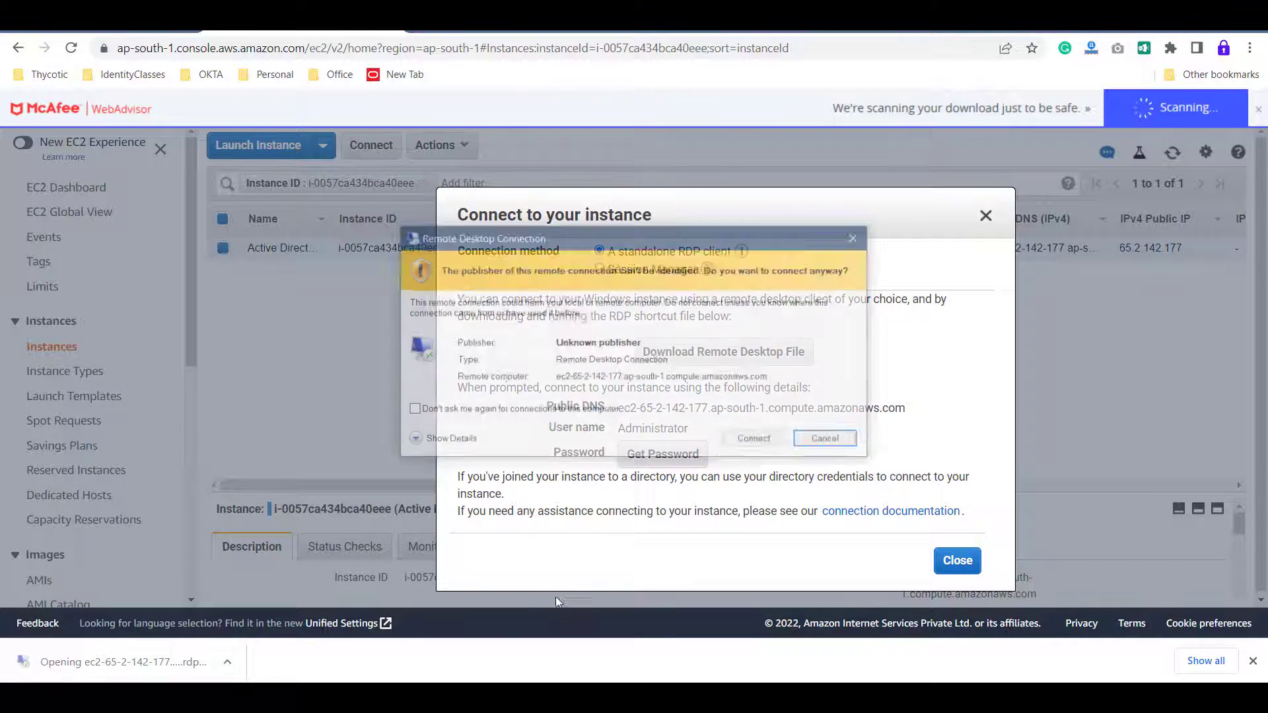
click(775, 447)
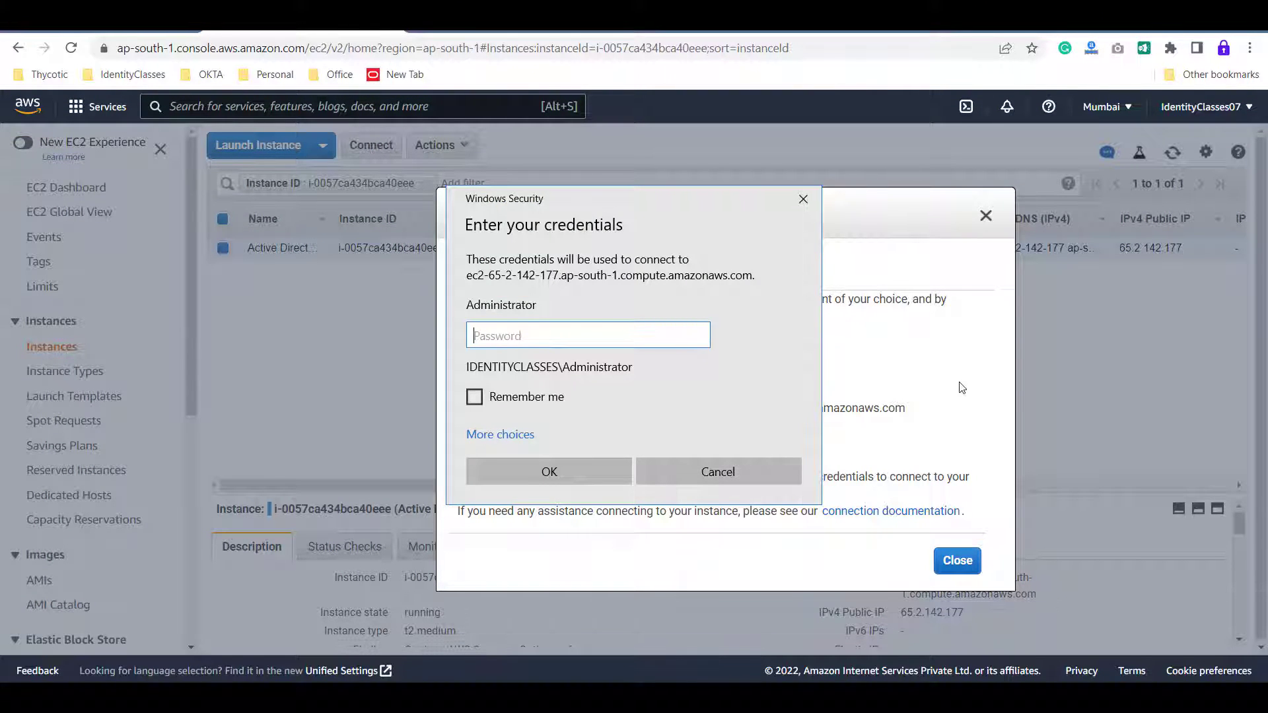
click(963, 388)
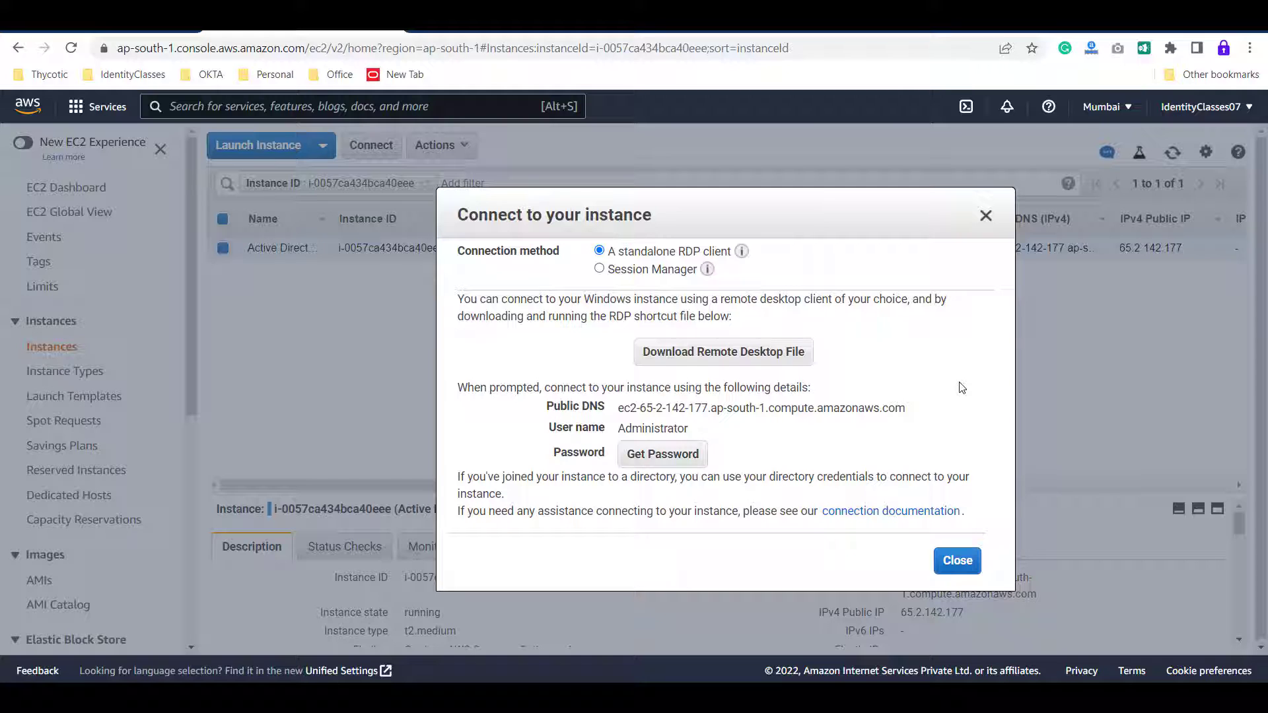
click(665, 461)
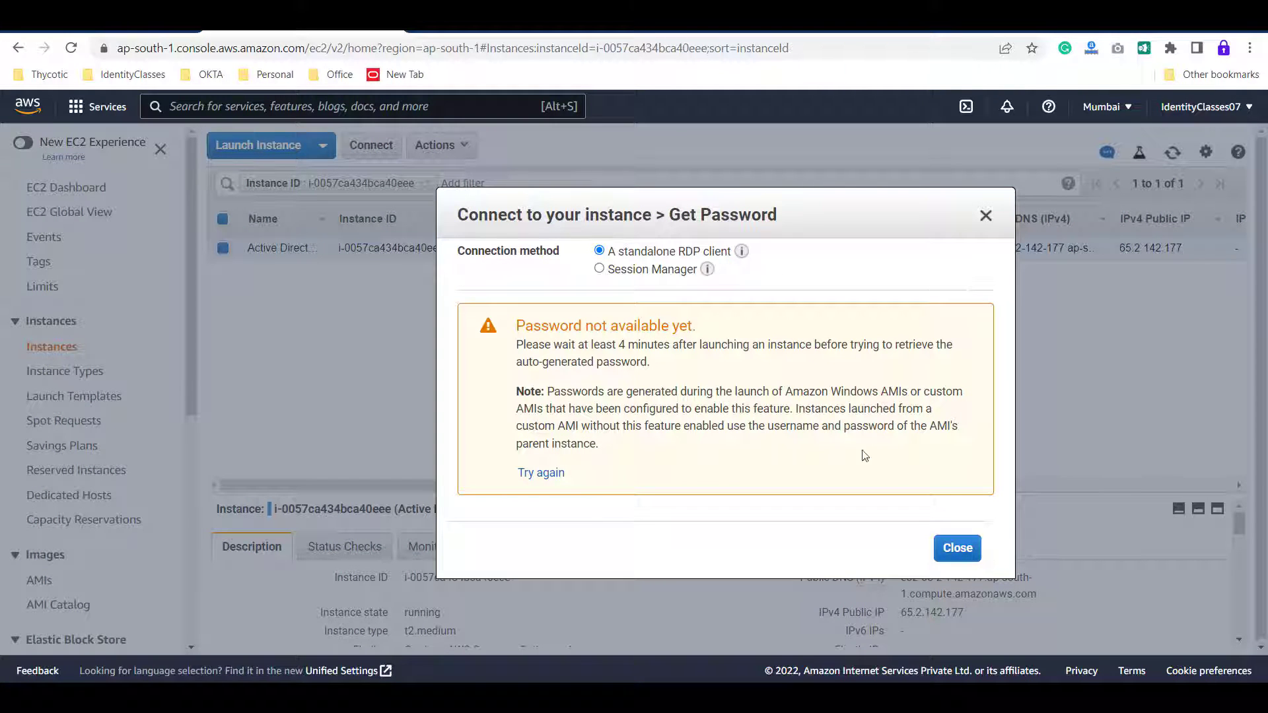
click(957, 547)
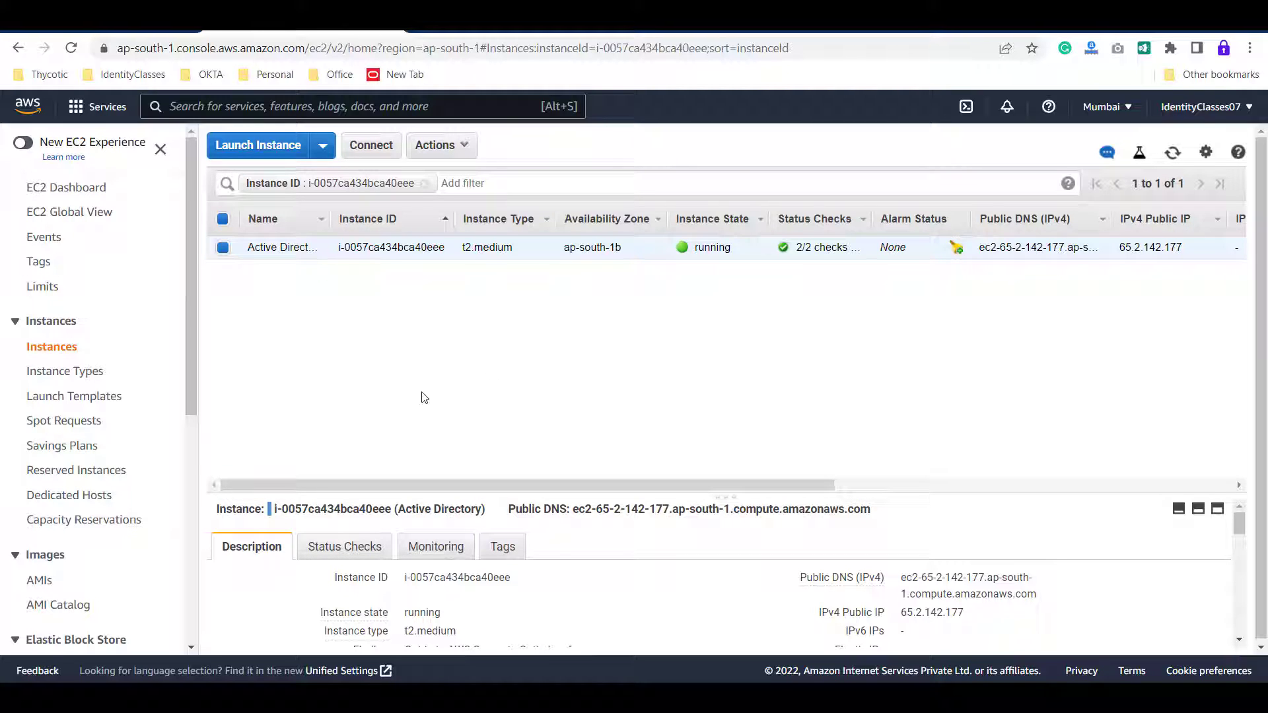
Reopen Get Password for the instance and note the required key pair name.
click(374, 146)
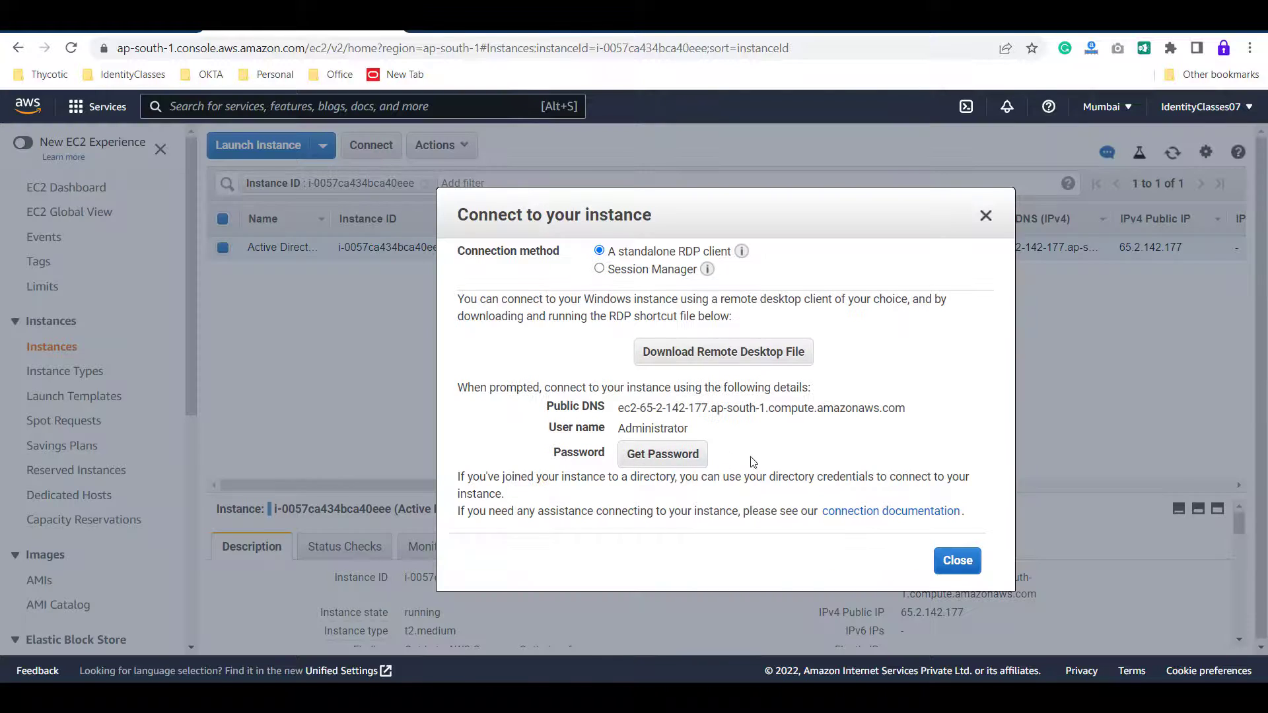
click(664, 454)
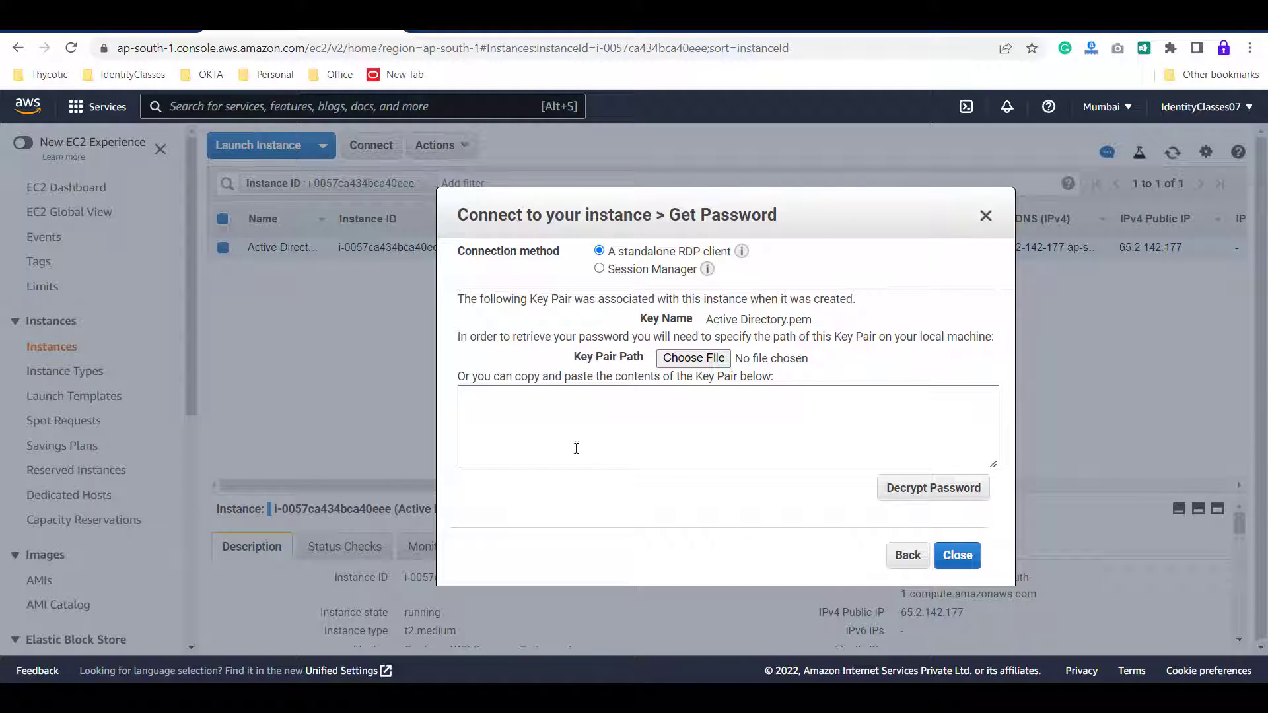
click(718, 461)
drag(710, 320, 827, 329)
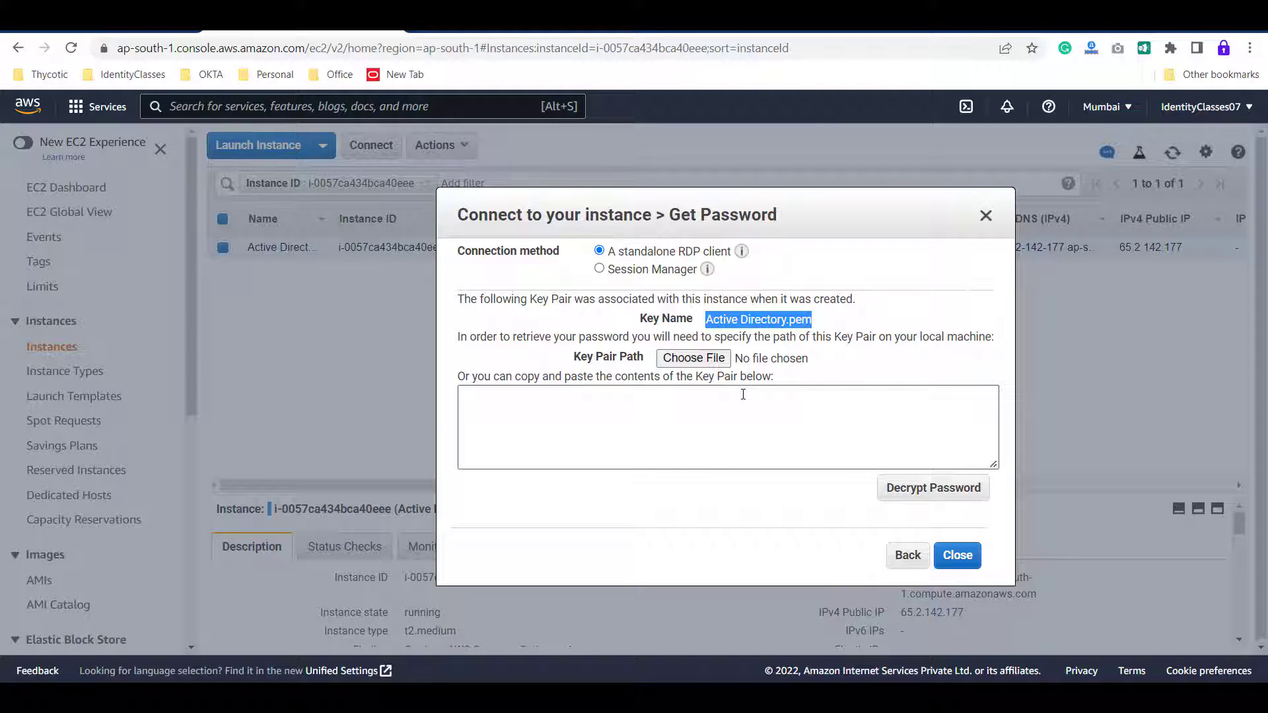
Load the key file AD\Active Directory.pem into the Get Password dialog.
click(710, 364)
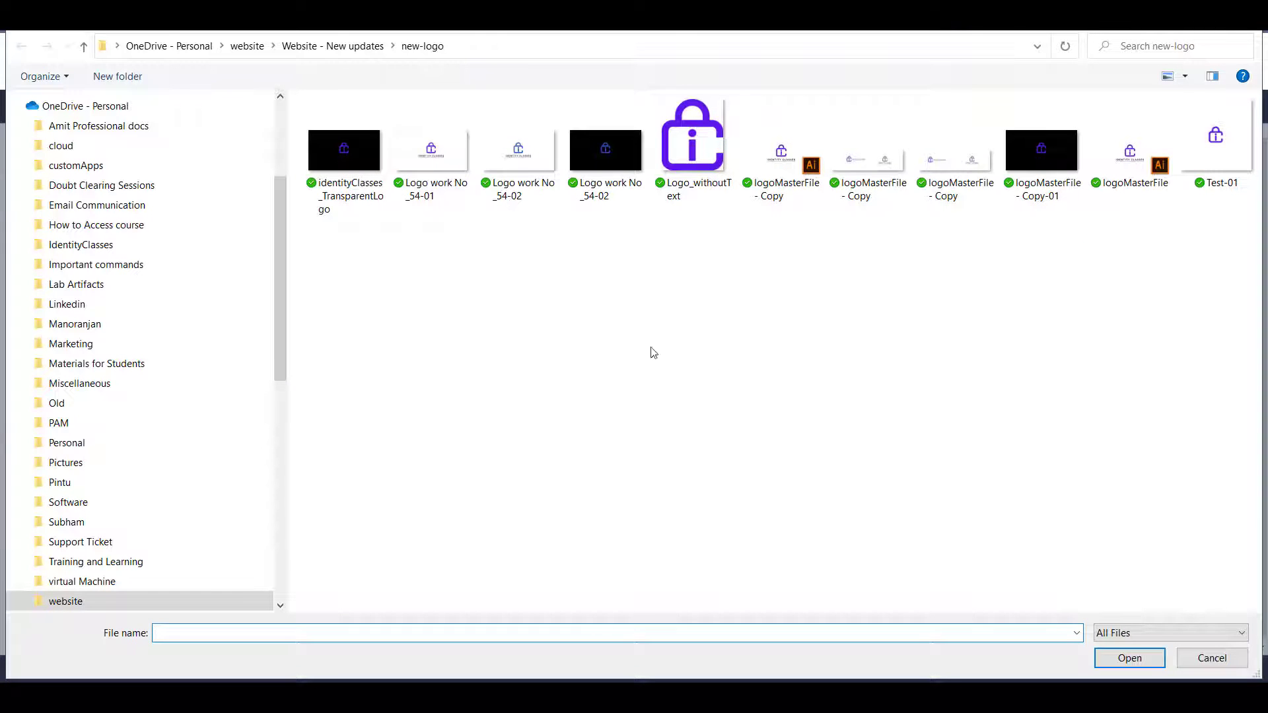
click(144, 284)
click(145, 225)
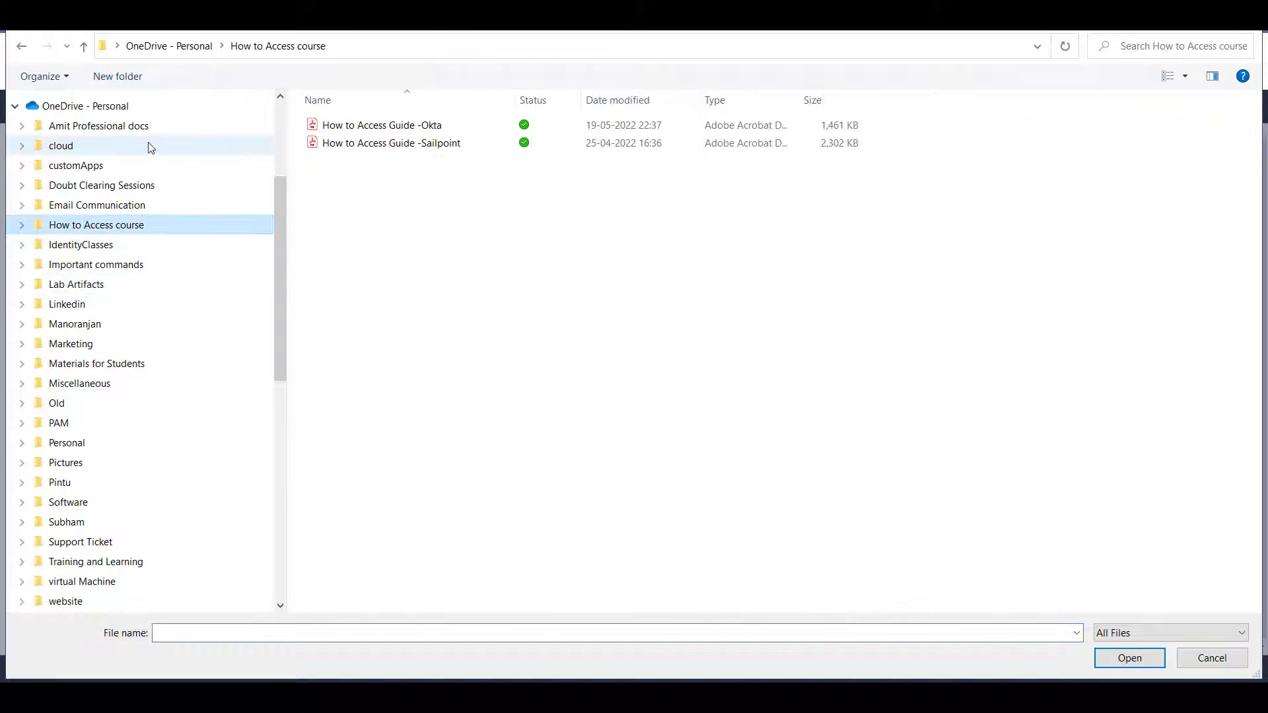
click(151, 147)
double_click(368, 126)
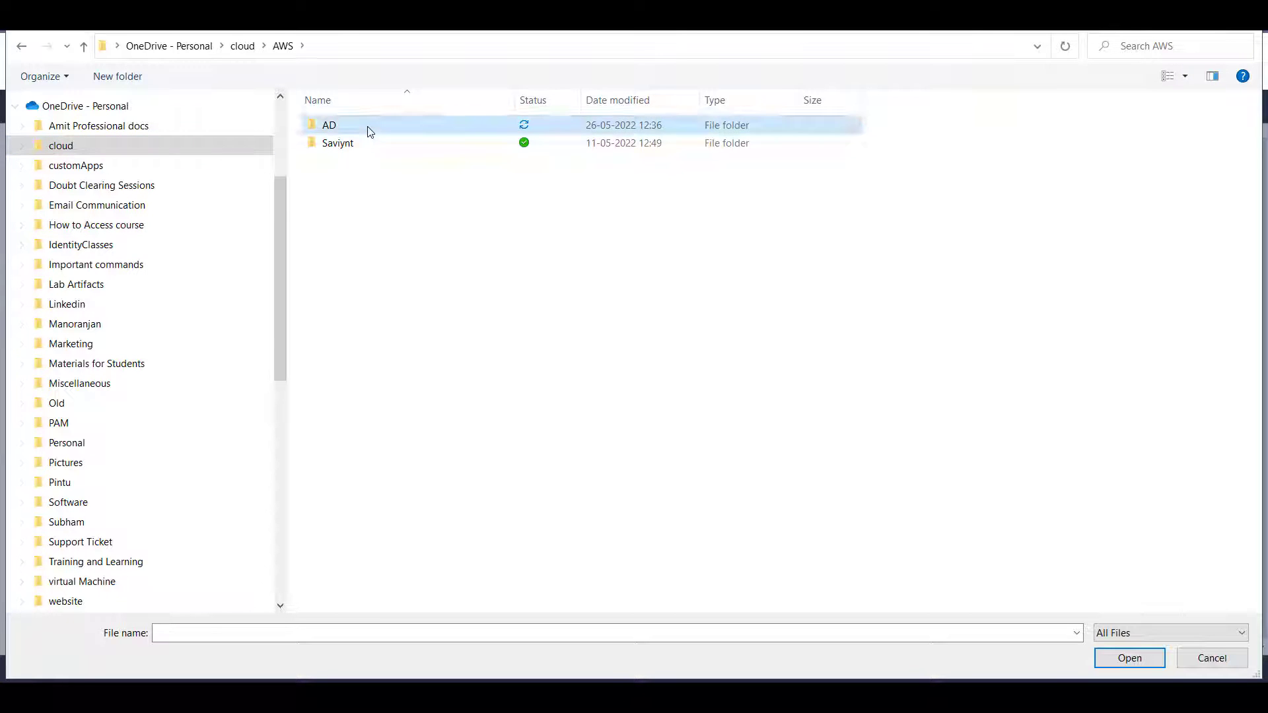
double_click(370, 132)
click(370, 132)
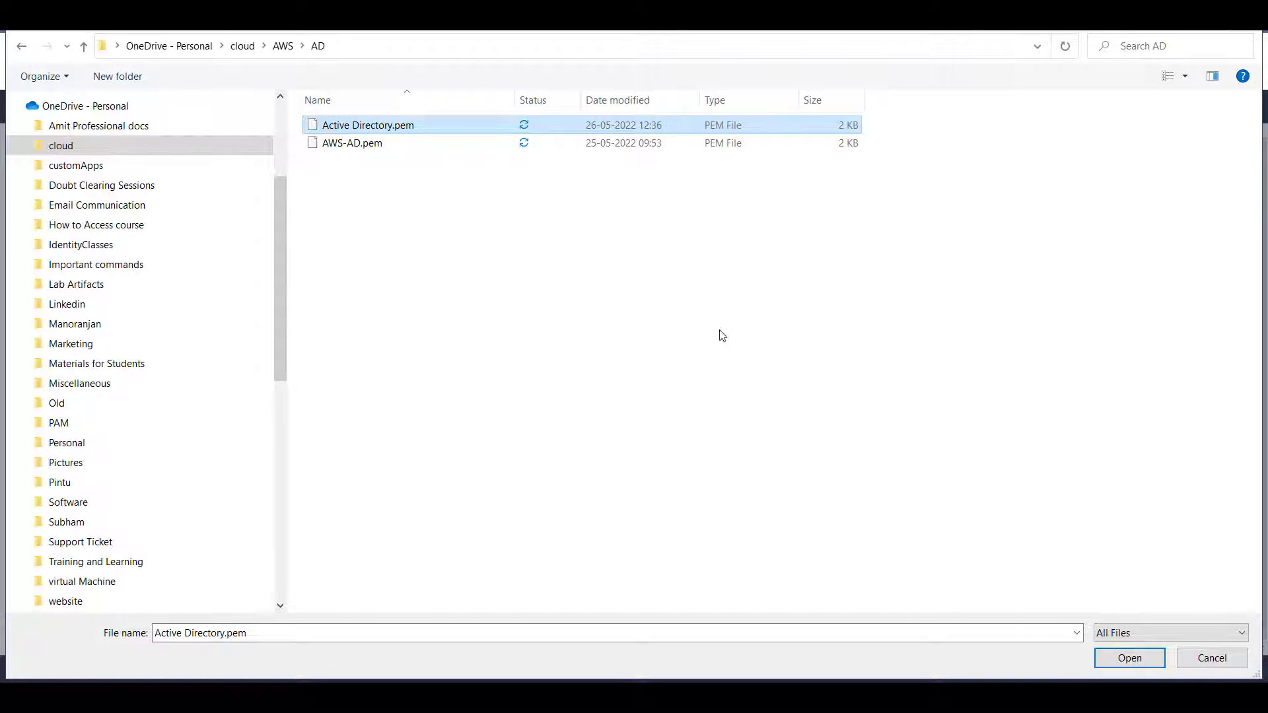
click(1125, 658)
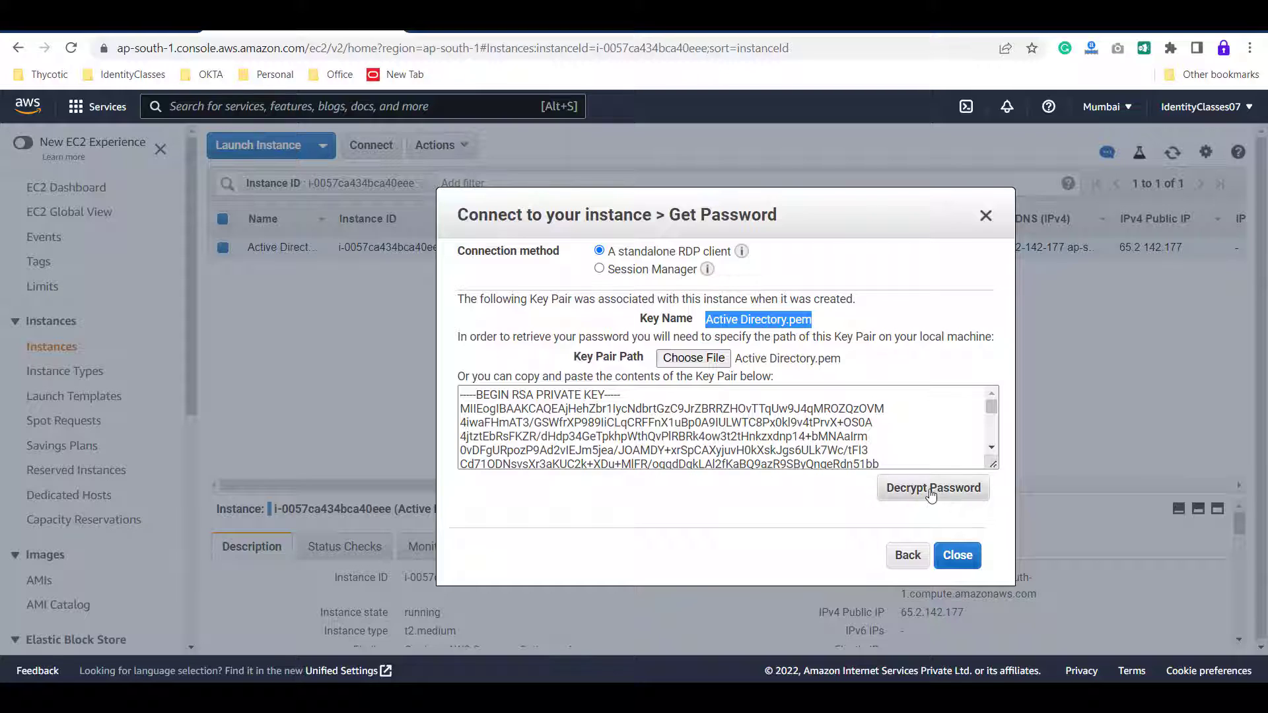
Decrypt the Administrator password and copy it to the clipboard.
click(938, 488)
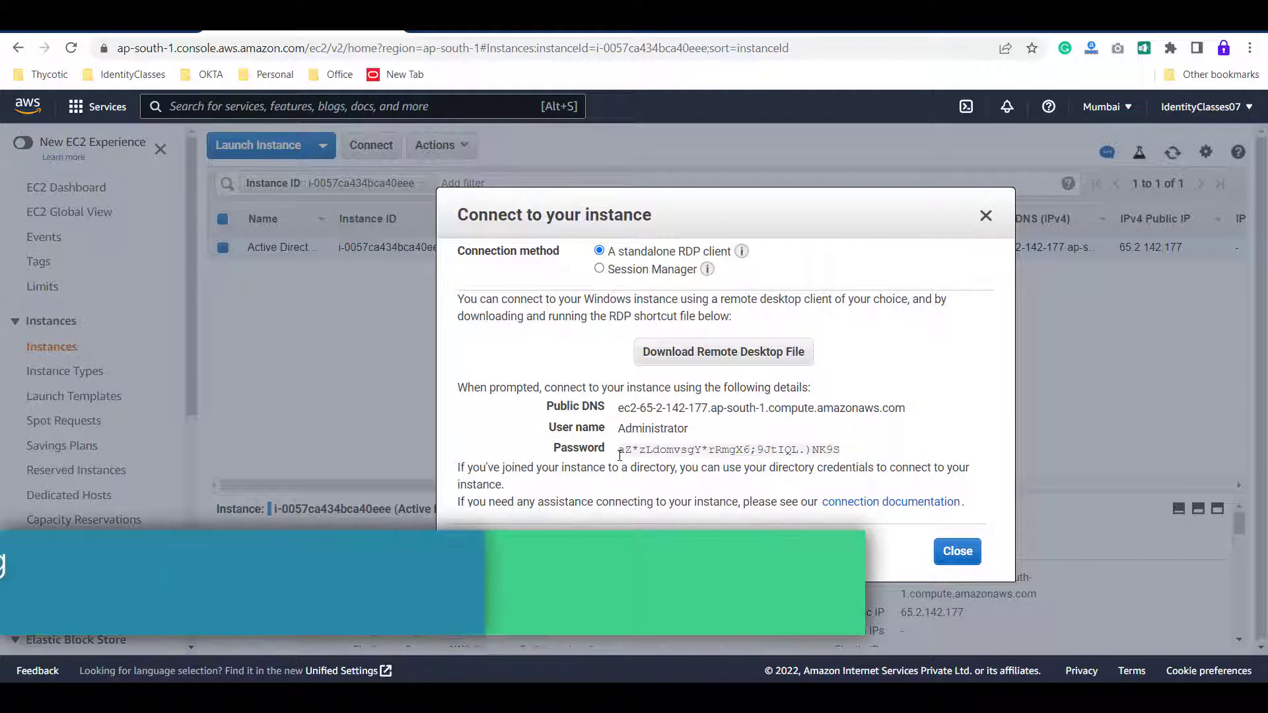
drag(618, 450, 838, 451)
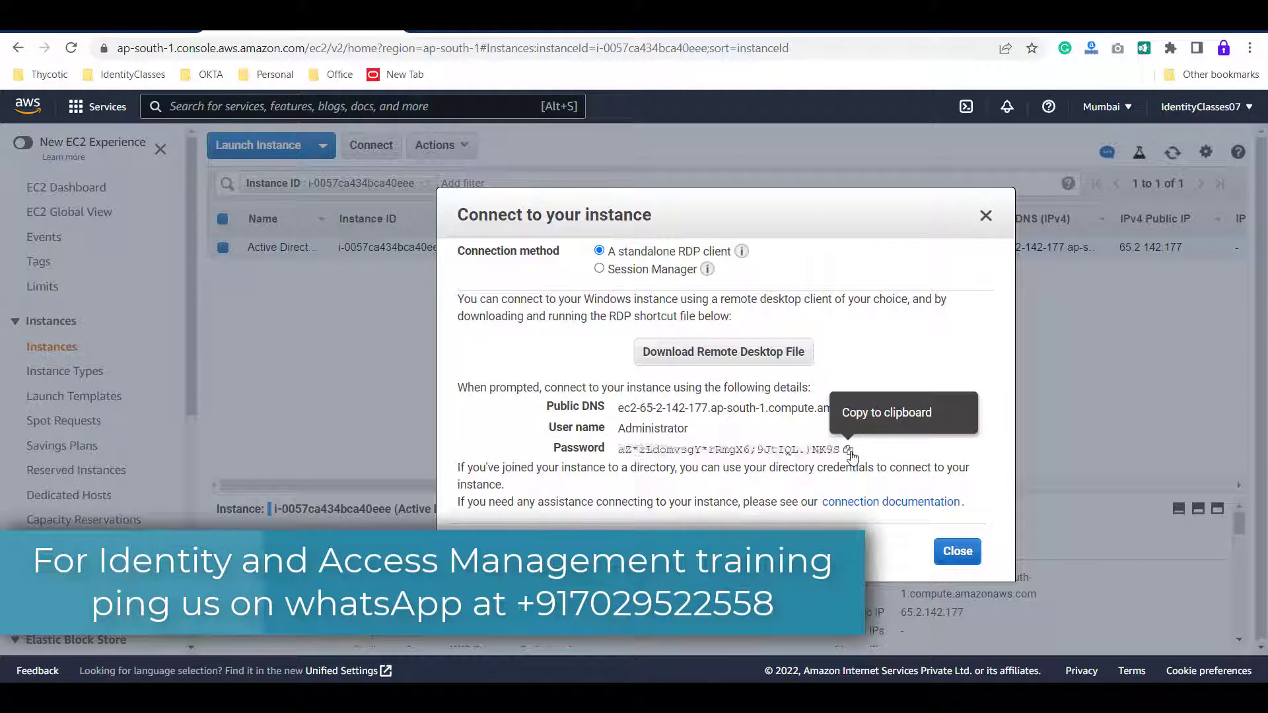
click(848, 450)
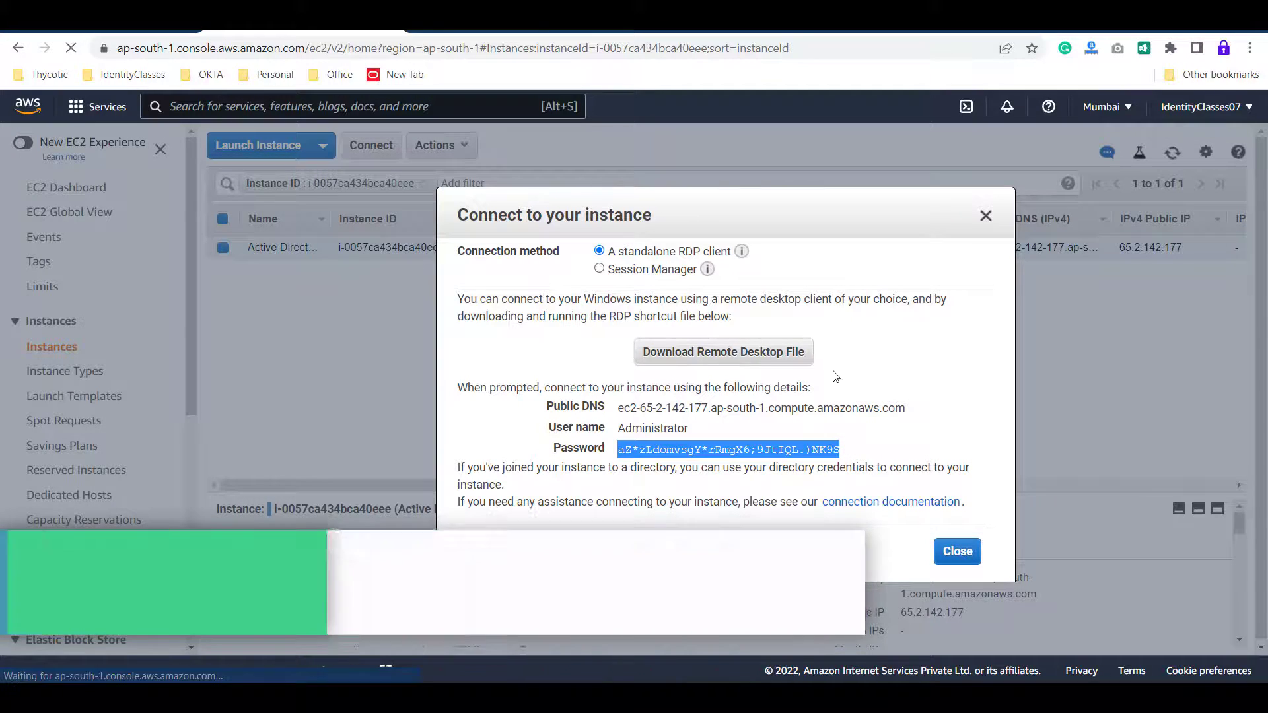
click(729, 358)
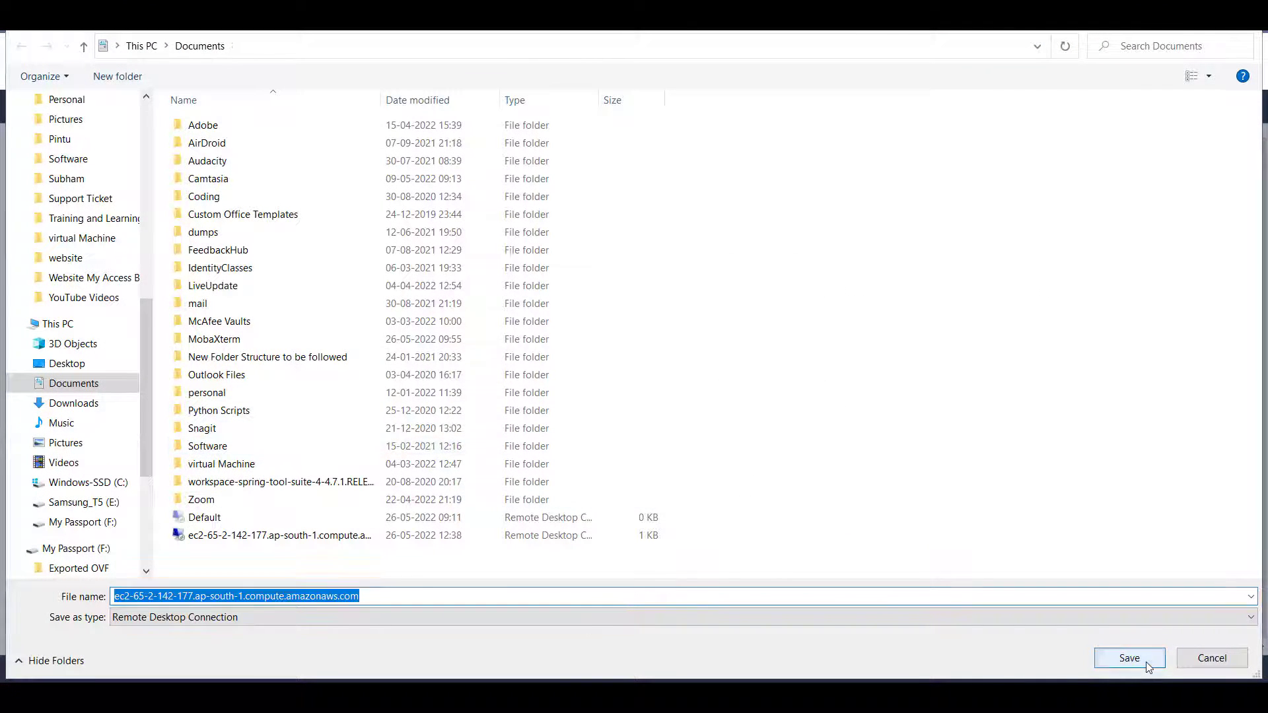
Replace the saved RDP file, open it, sign in with the pasted password and accept the certificate.
click(1147, 662)
click(739, 361)
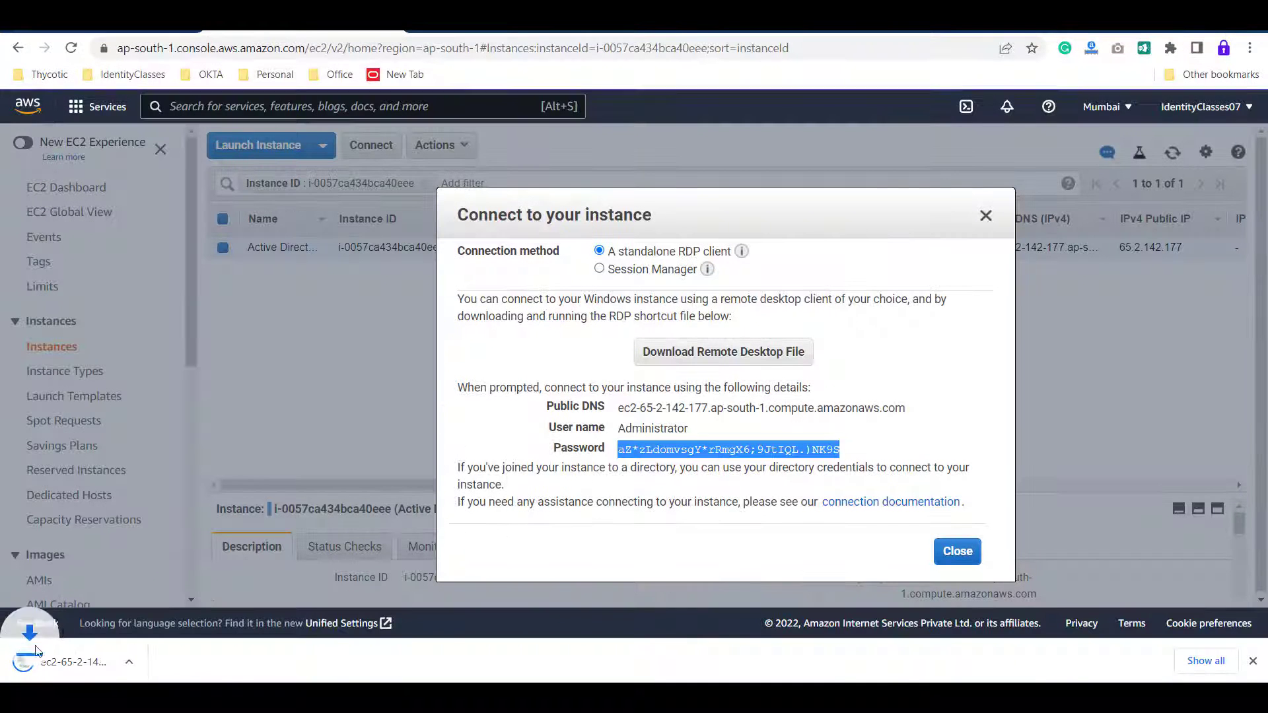
click(96, 670)
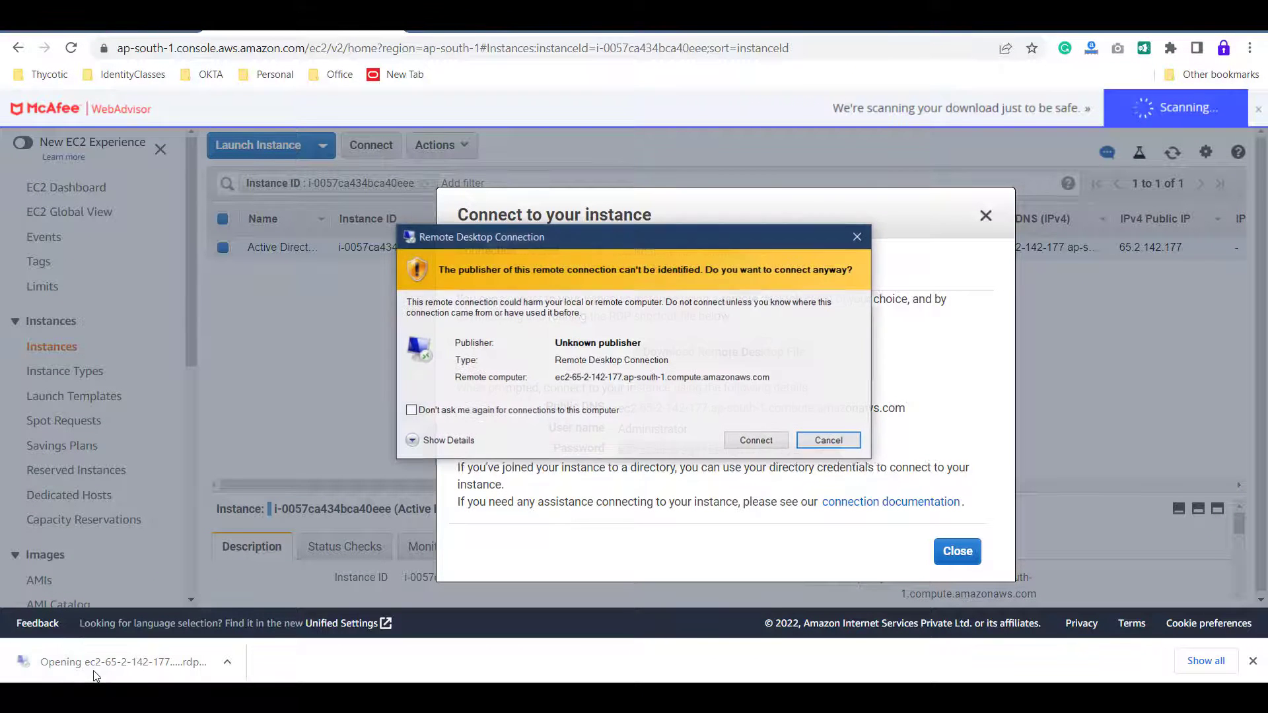
click(757, 441)
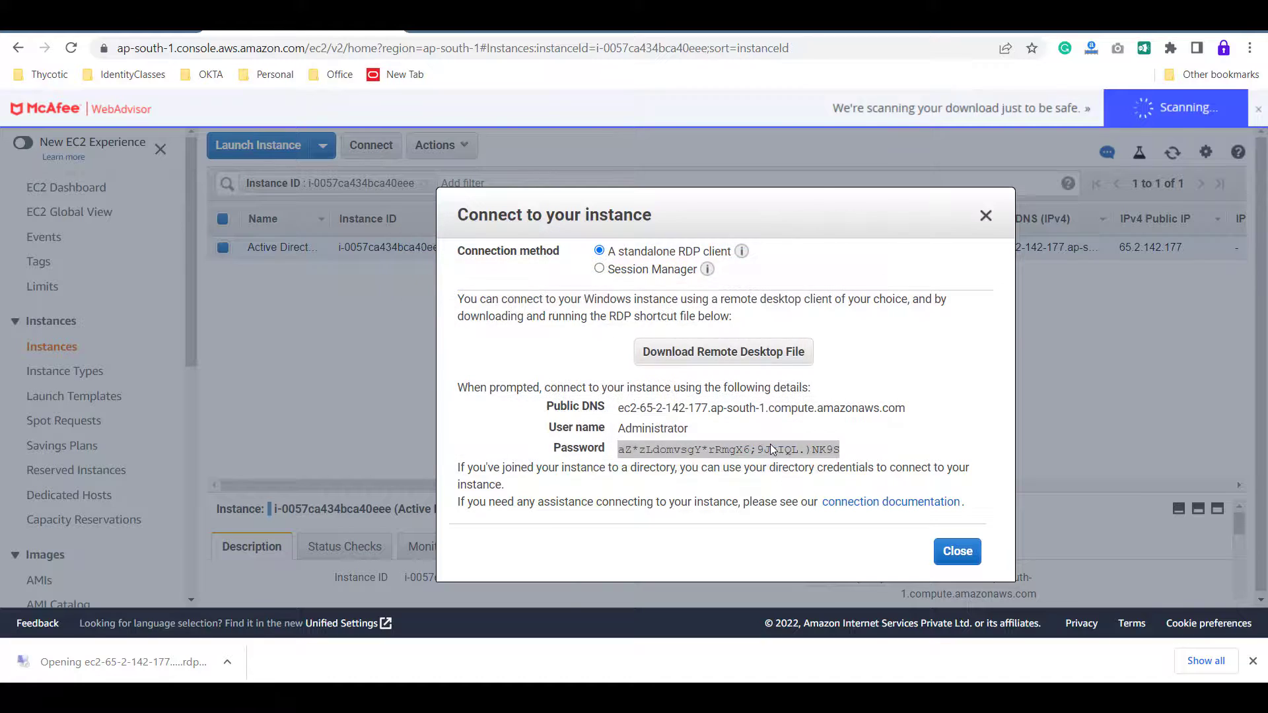
key(ctrl+v)
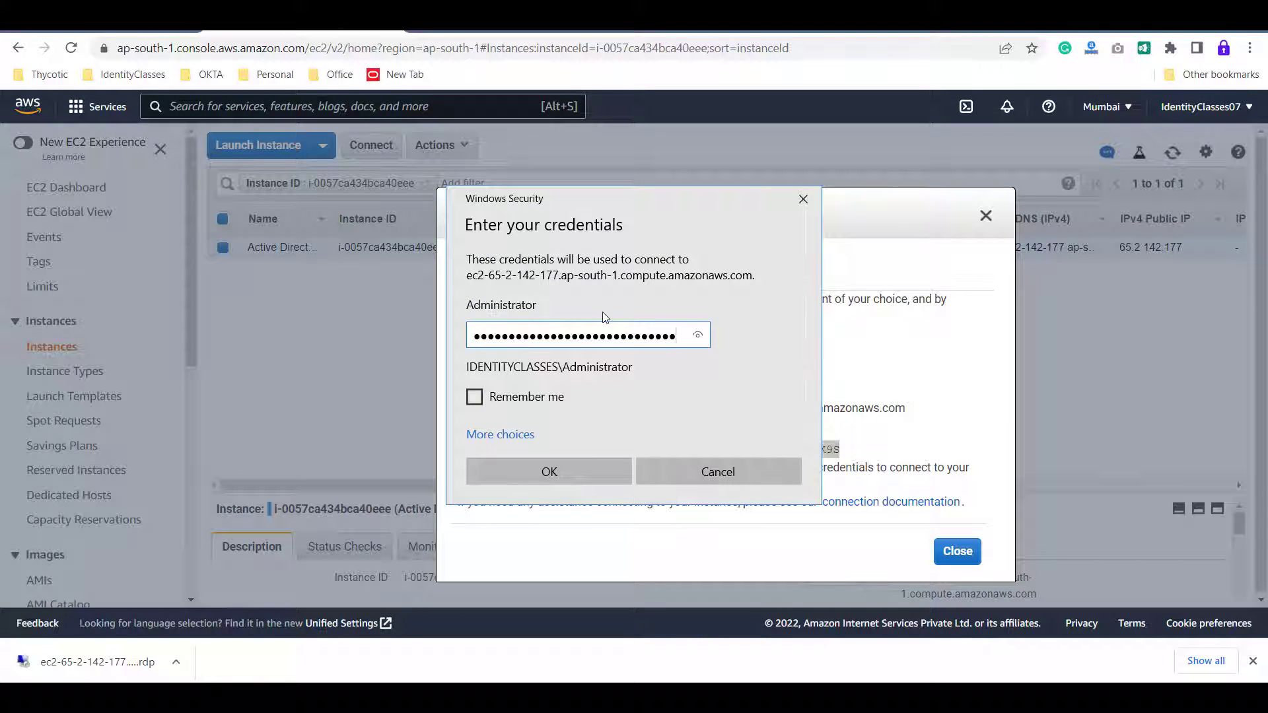
click(592, 477)
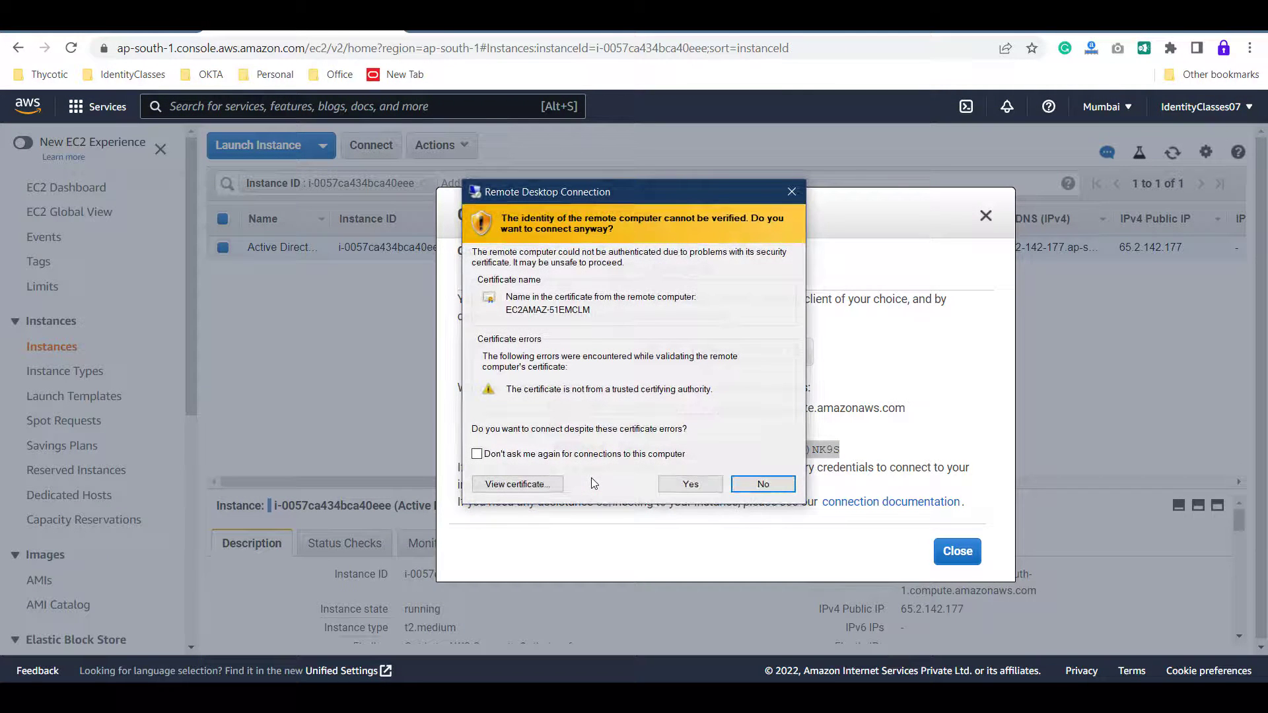
click(672, 485)
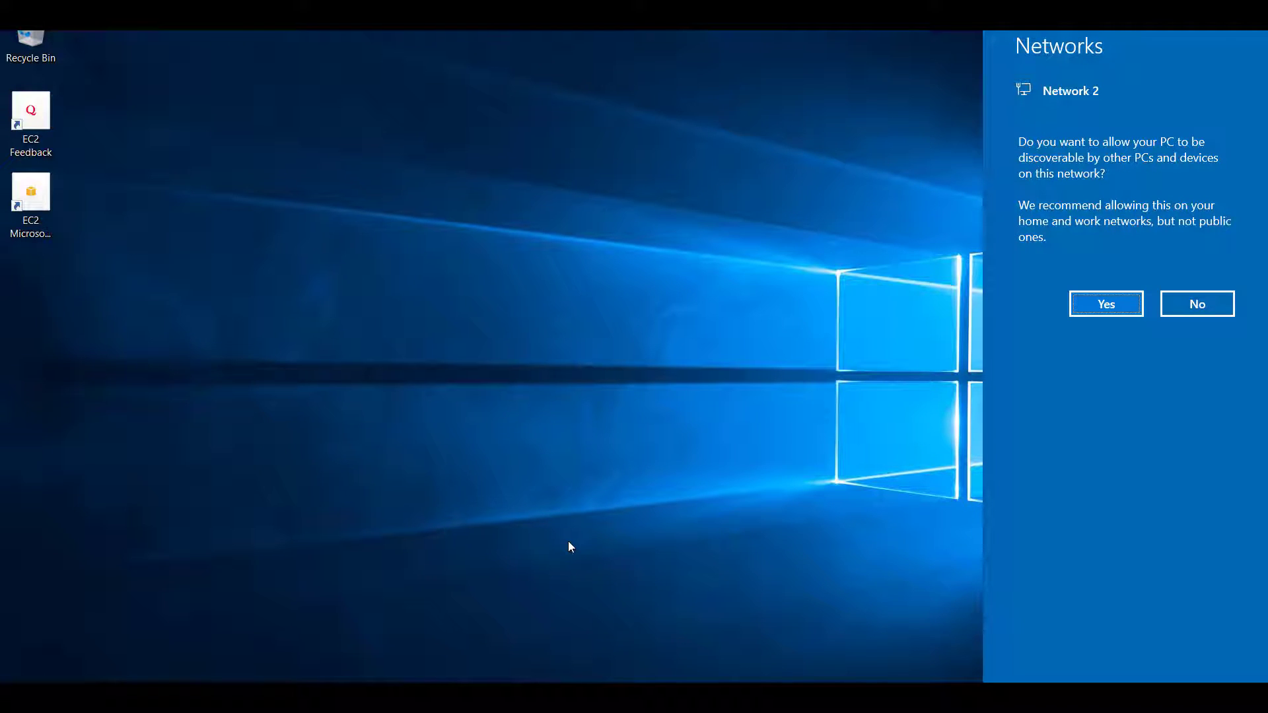
Make the PC network-discoverable and launch Server Manager, dismissing the Windows Admin Center popup.
click(1080, 302)
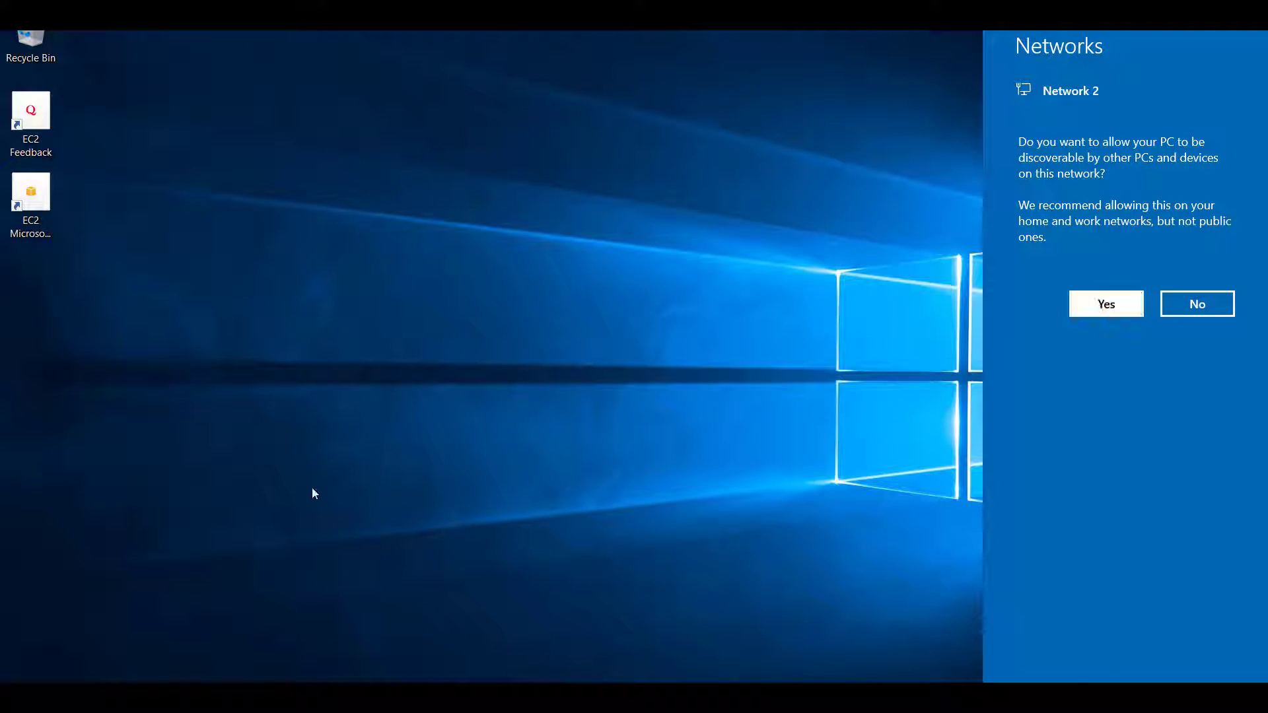
click(20, 698)
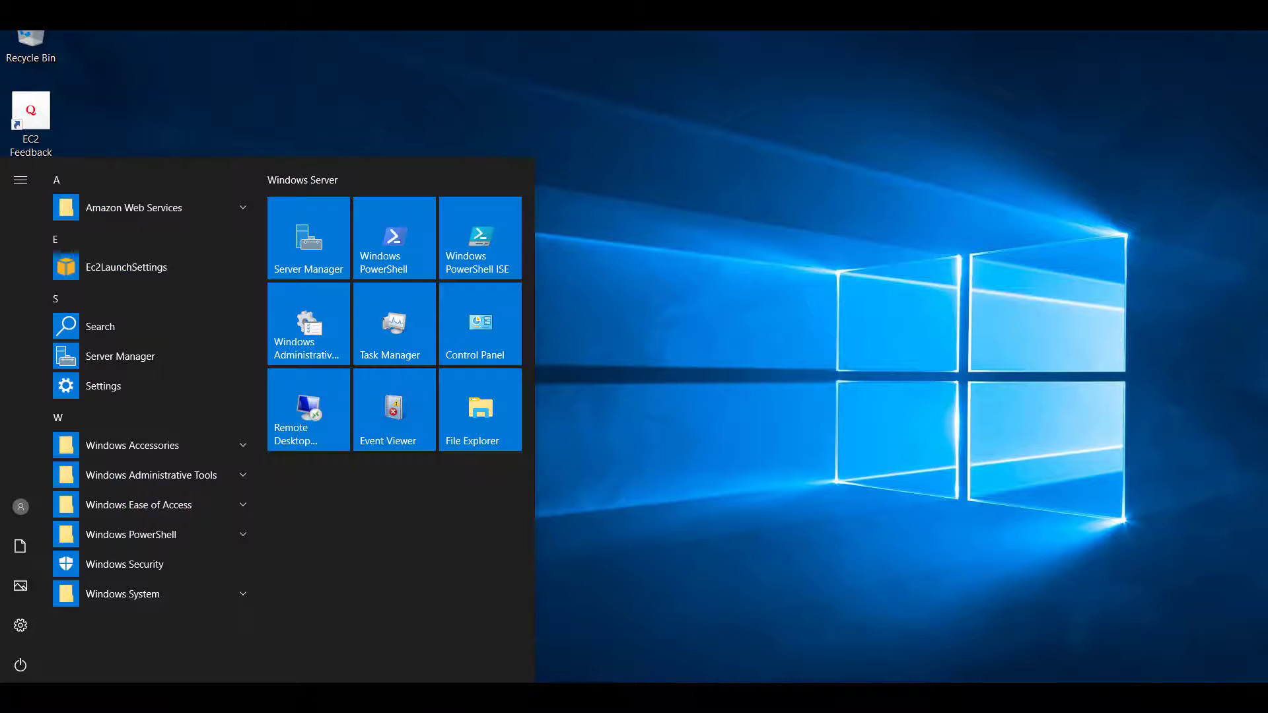
click(319, 249)
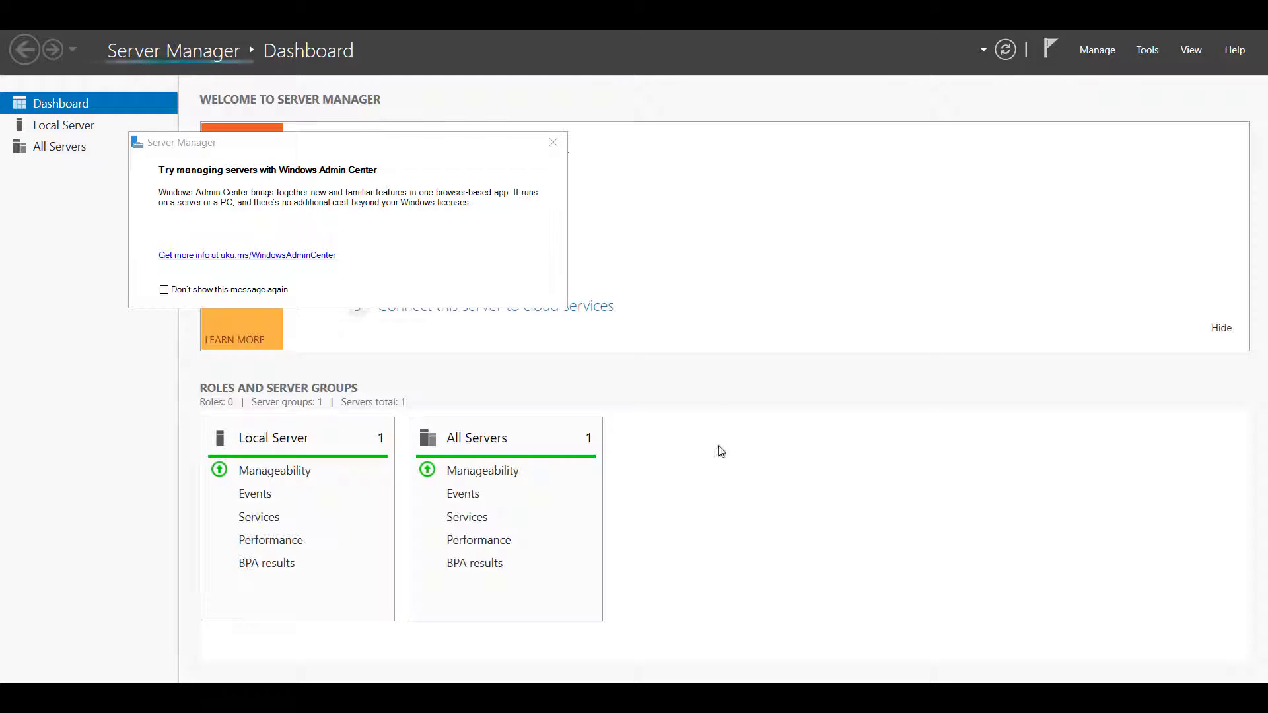
click(553, 142)
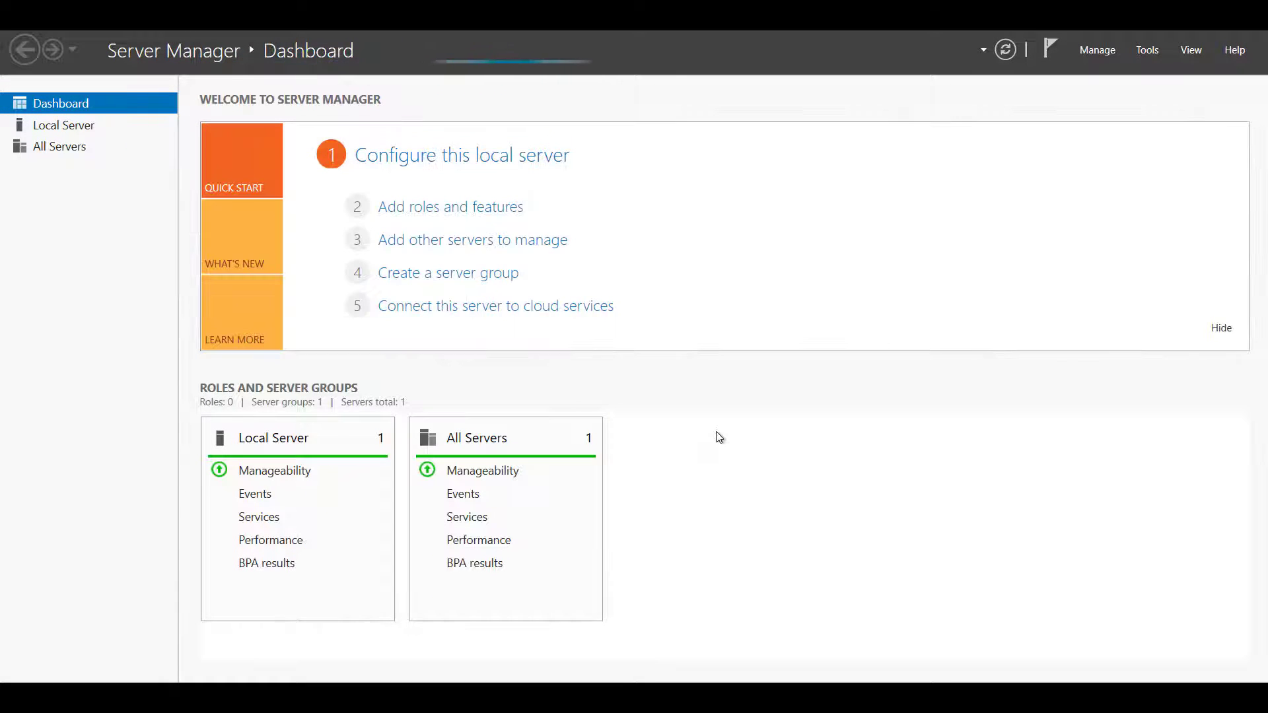
Start Add roles and features, dismissing the inventory-collecting notices until the wizard opens.
click(502, 213)
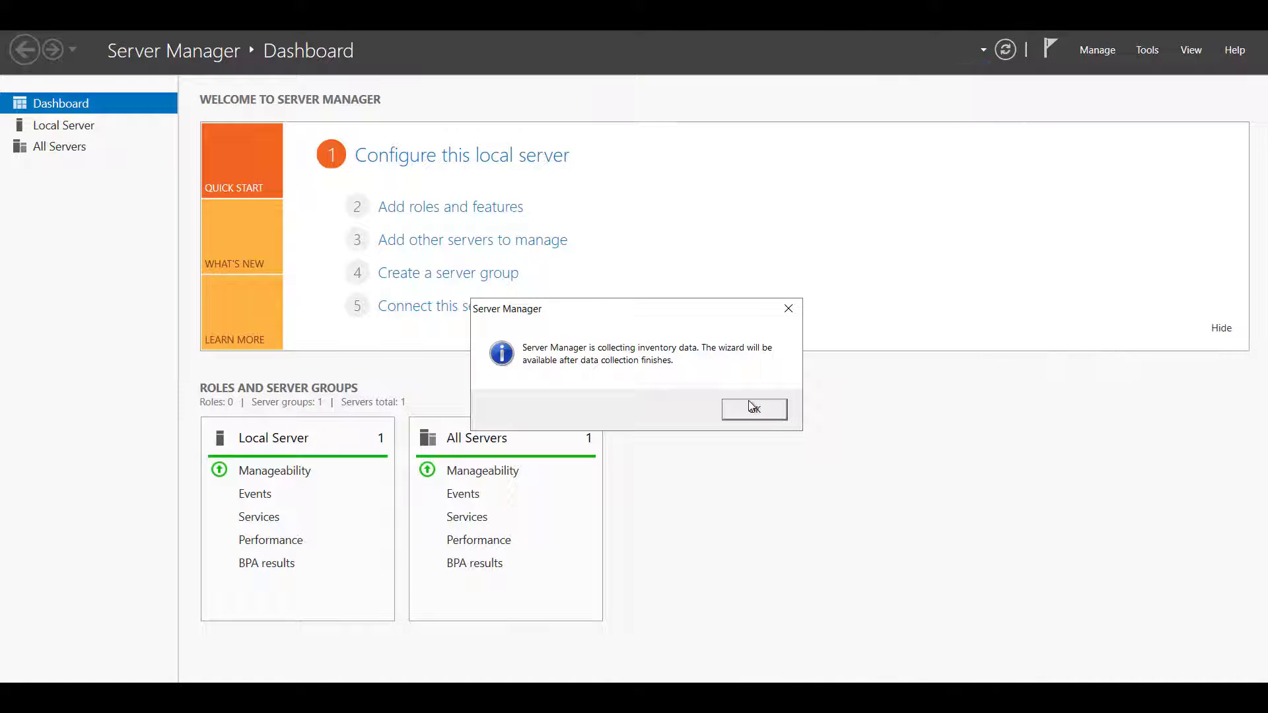
click(751, 407)
click(469, 207)
click(767, 409)
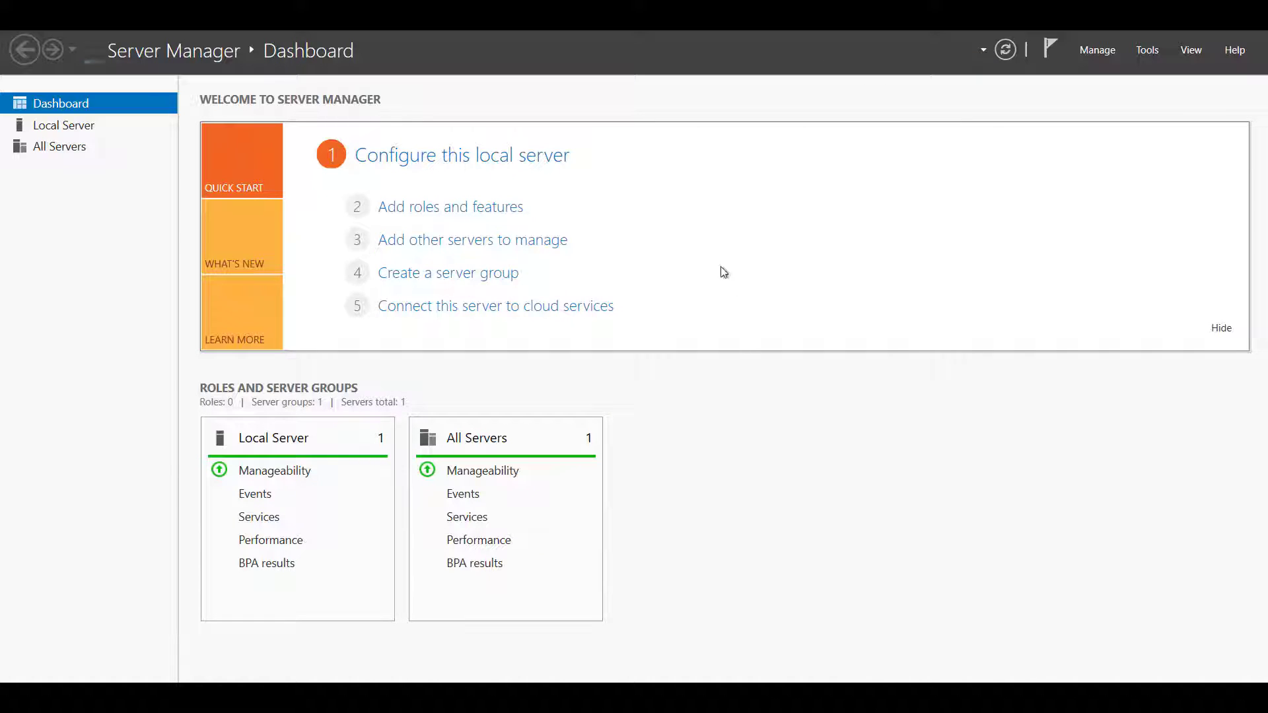
click(452, 210)
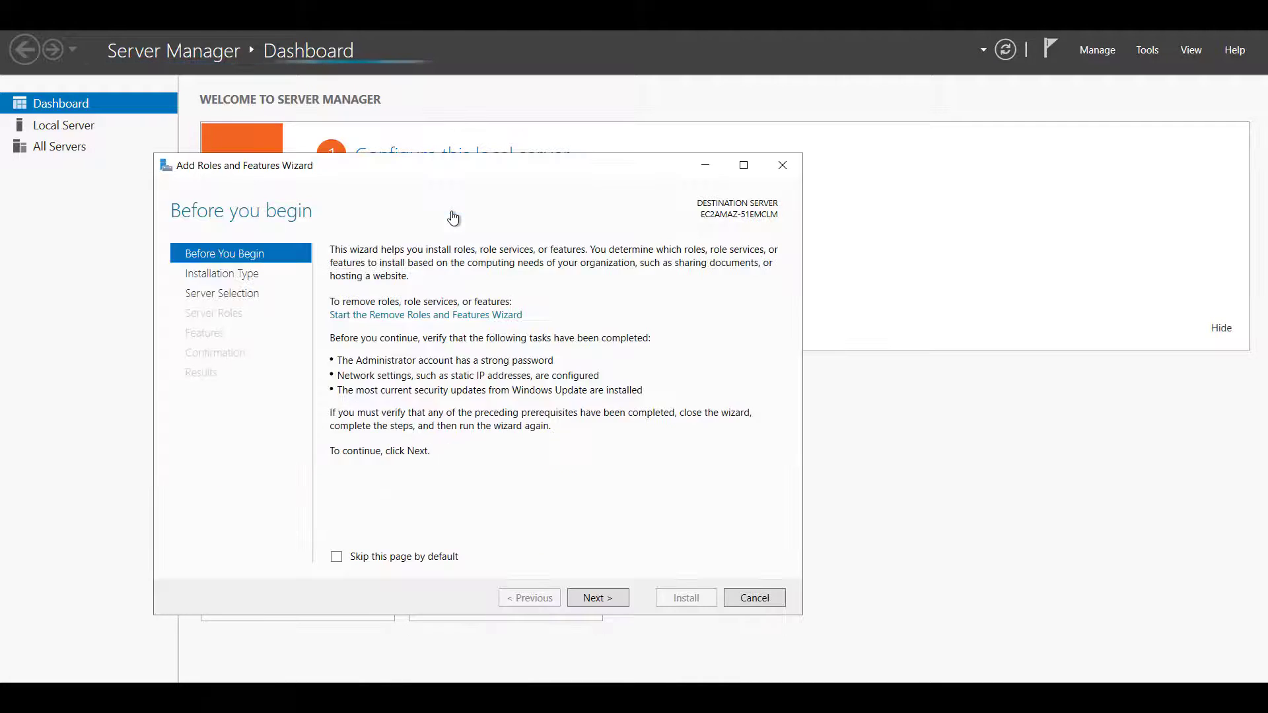
Install the Active Directory Domain Services role and its management tools on the local server.
click(626, 601)
click(626, 601)
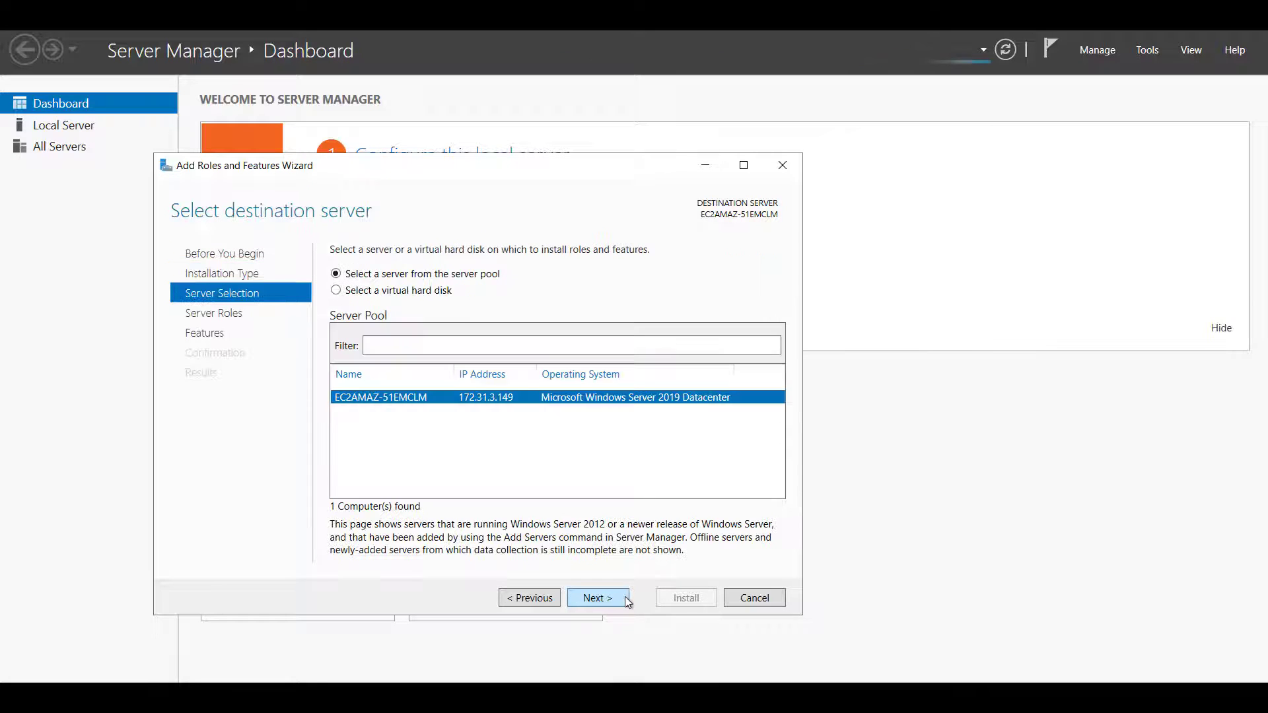
click(626, 601)
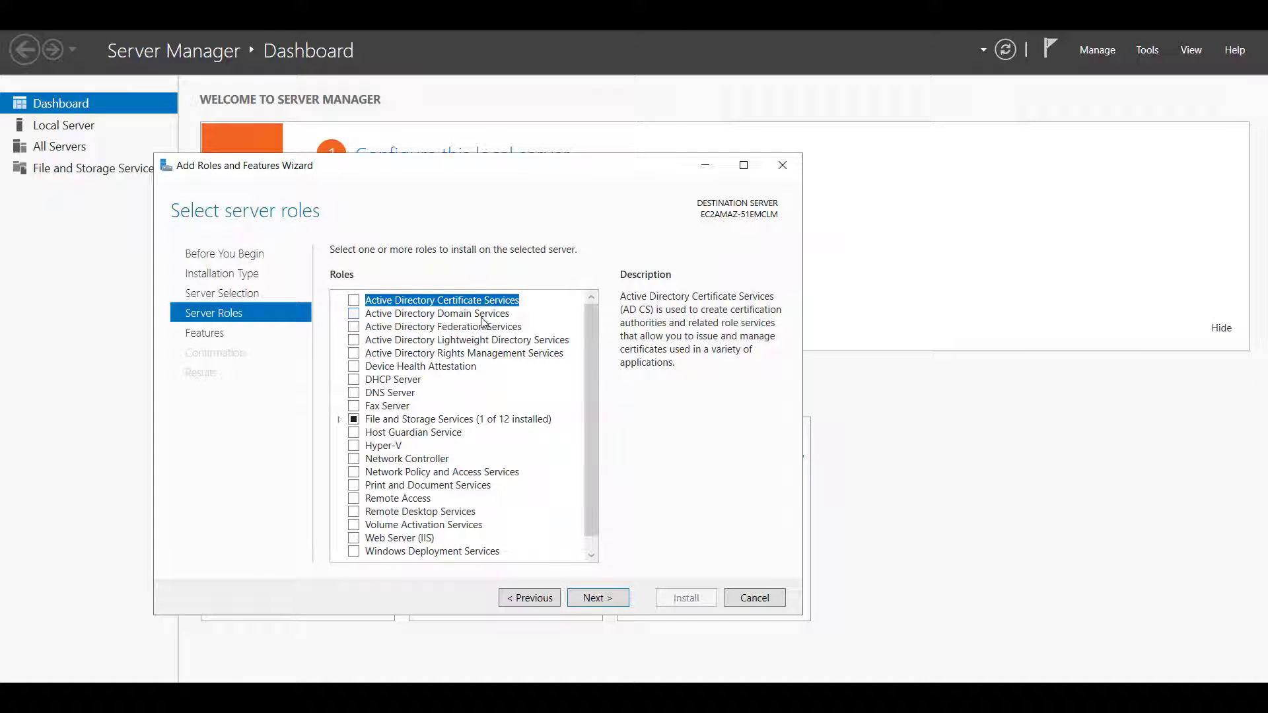
click(356, 319)
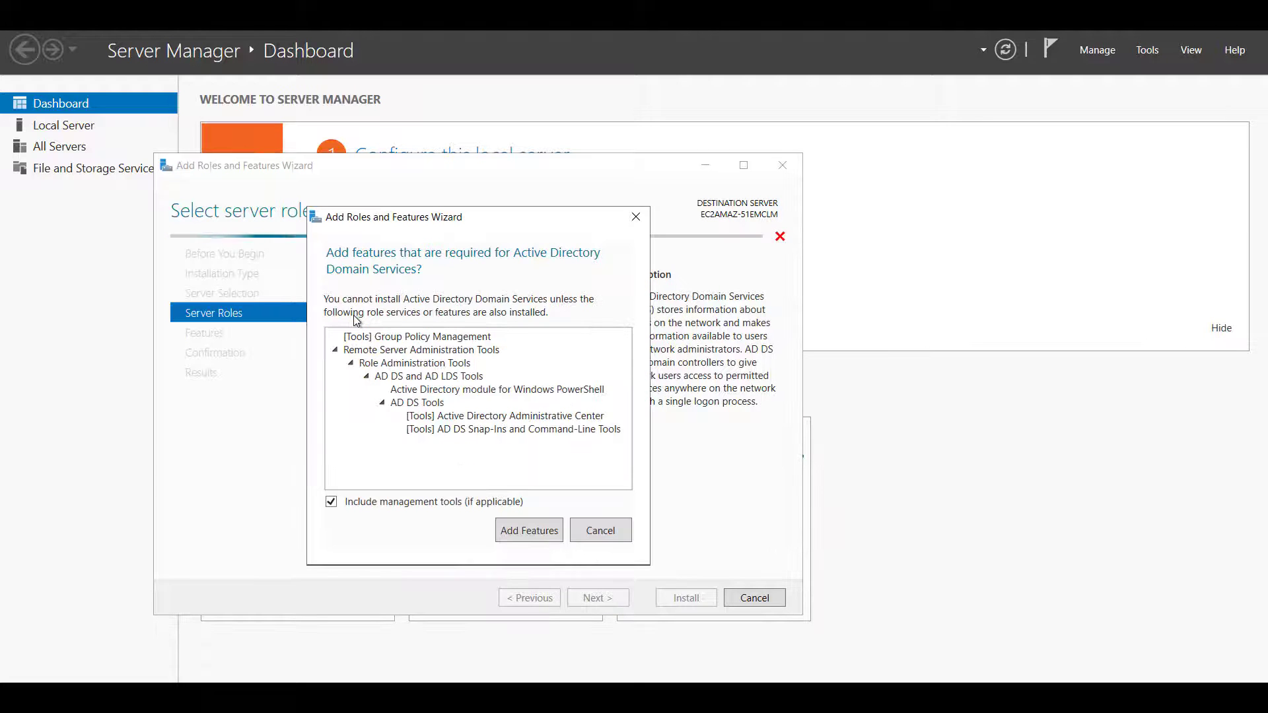
click(534, 533)
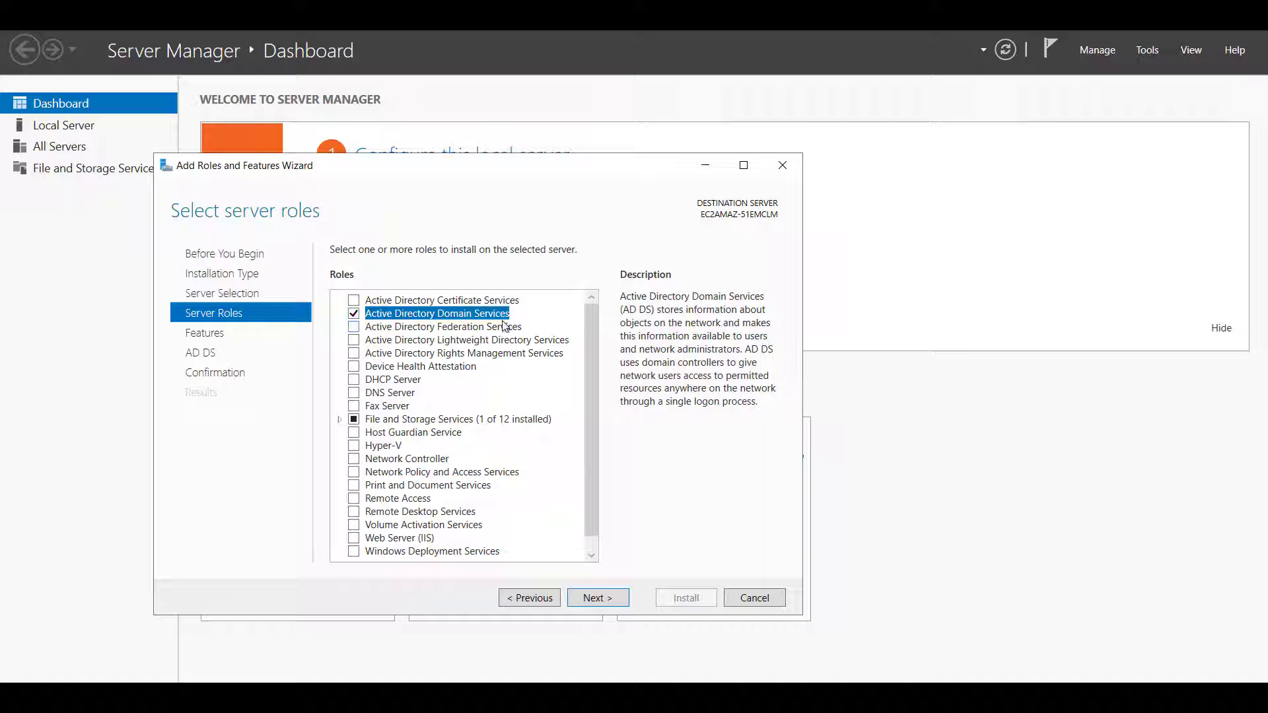
click(611, 596)
click(608, 601)
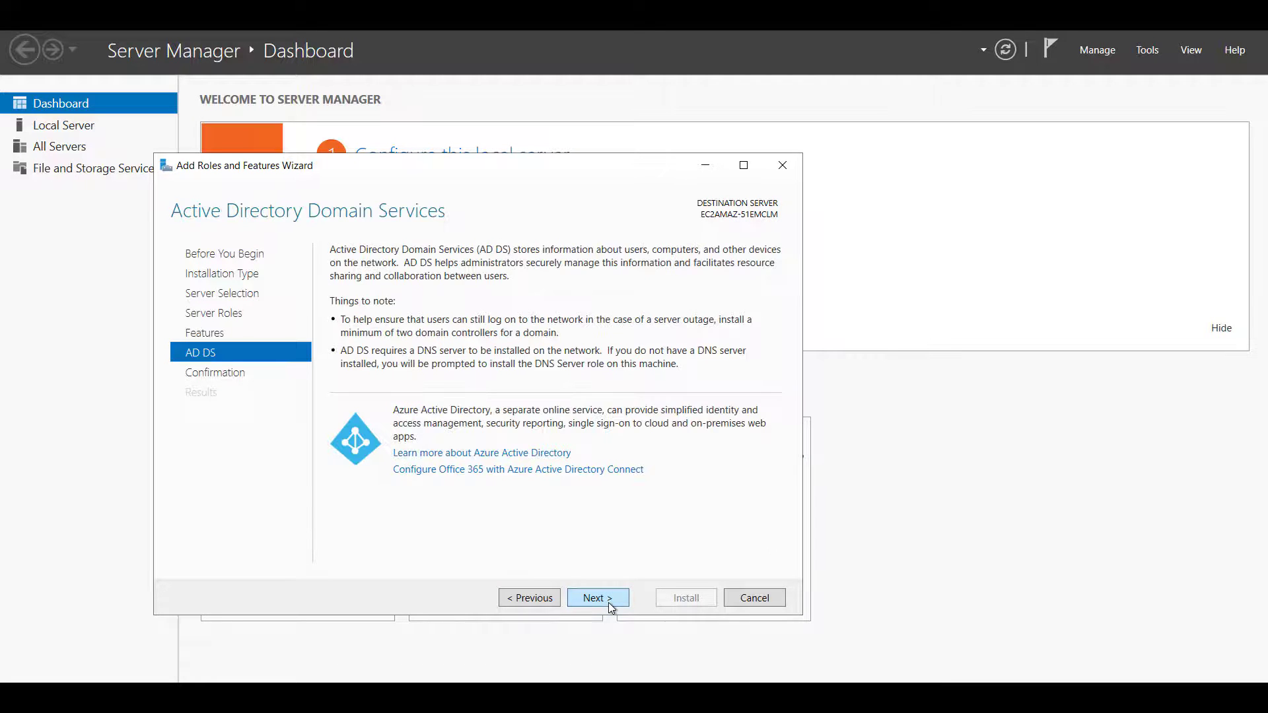
click(608, 602)
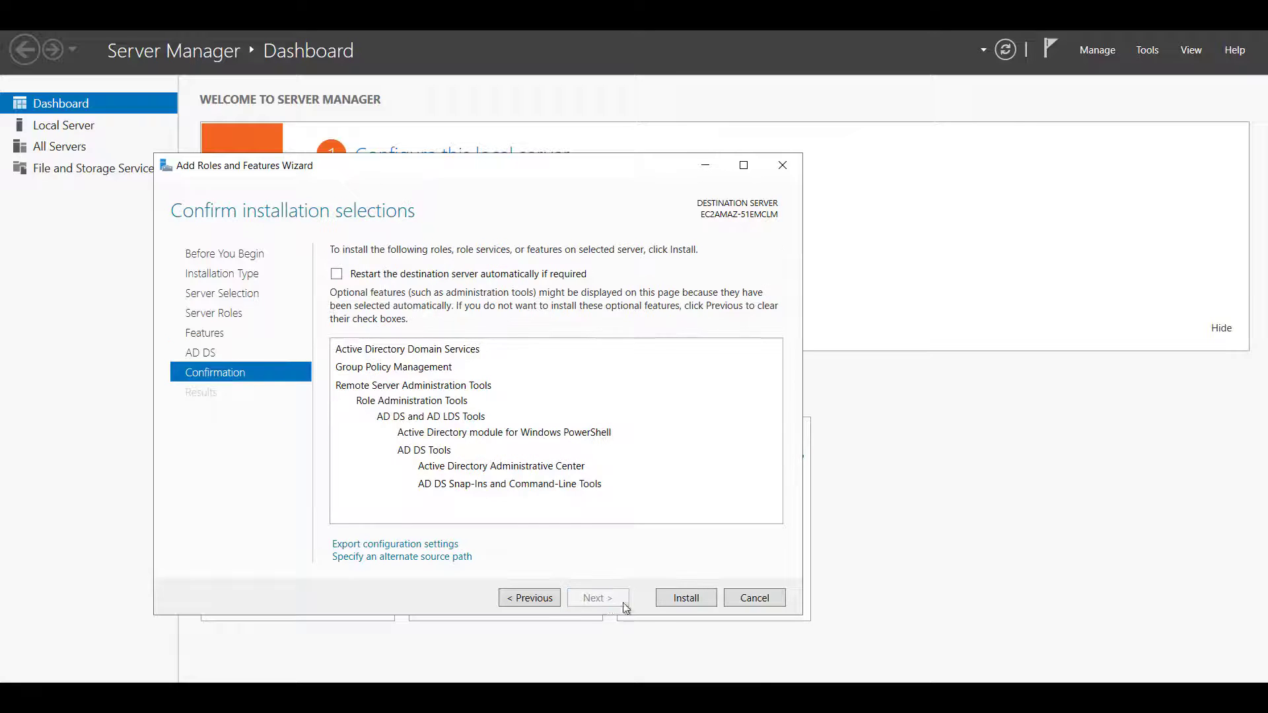
click(683, 598)
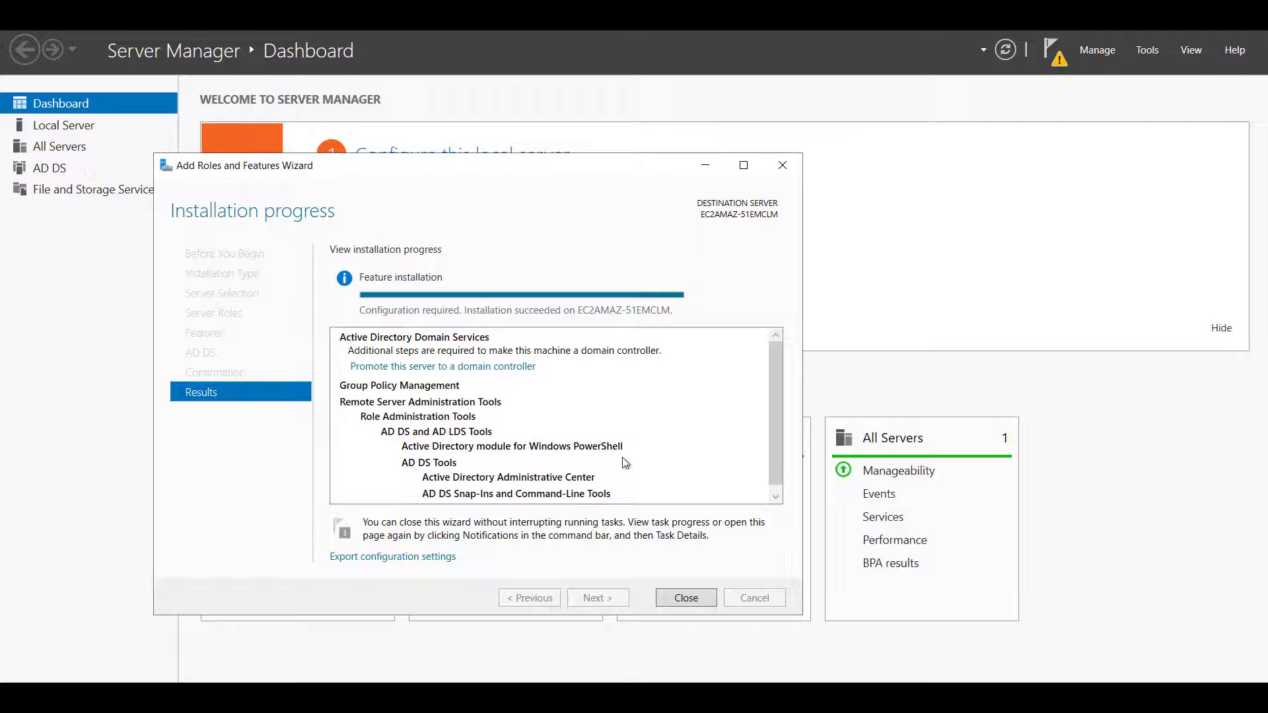
Start promoting the server, adding a new forest with root domain corp.identityclasses.com.
click(696, 599)
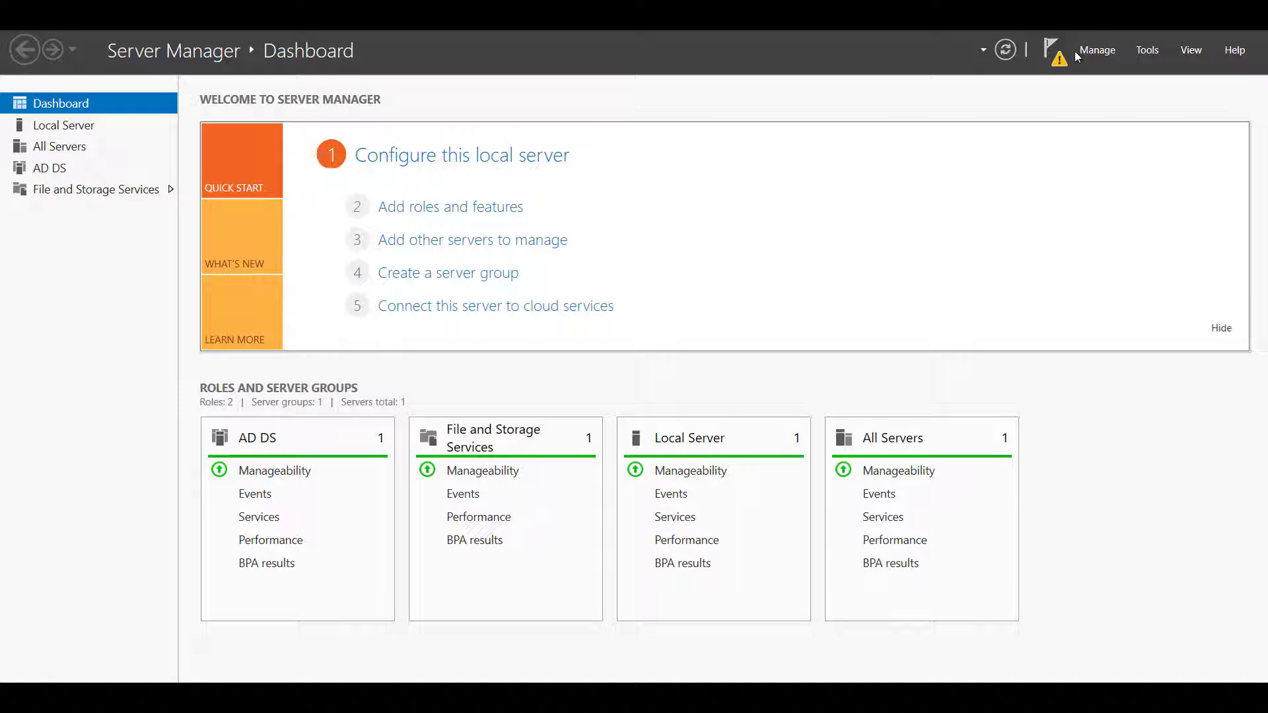
click(1054, 48)
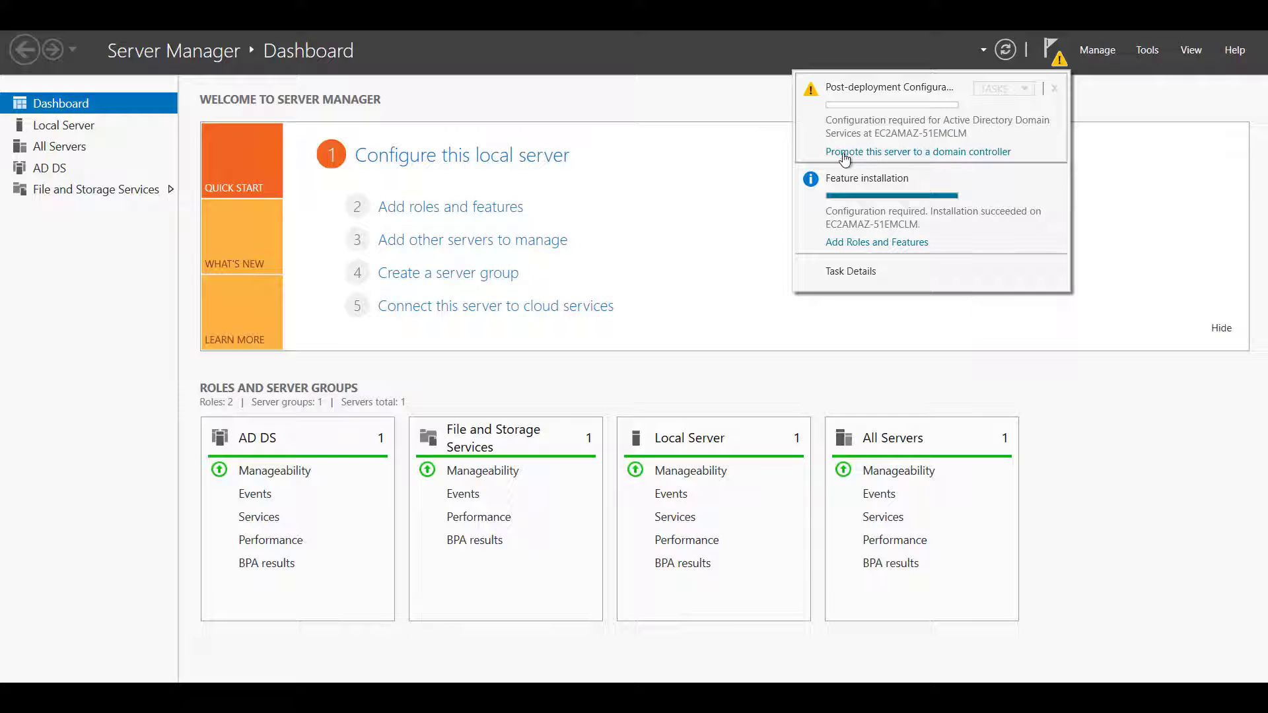
click(971, 153)
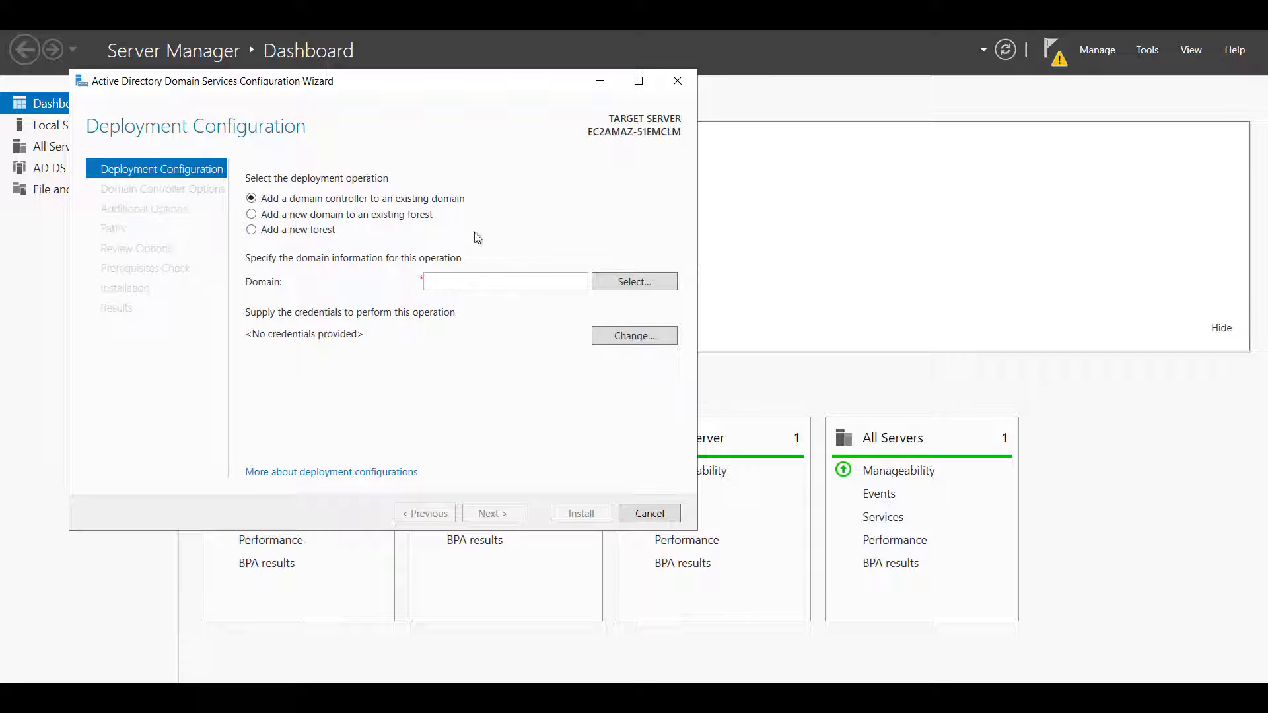
click(291, 230)
click(473, 278)
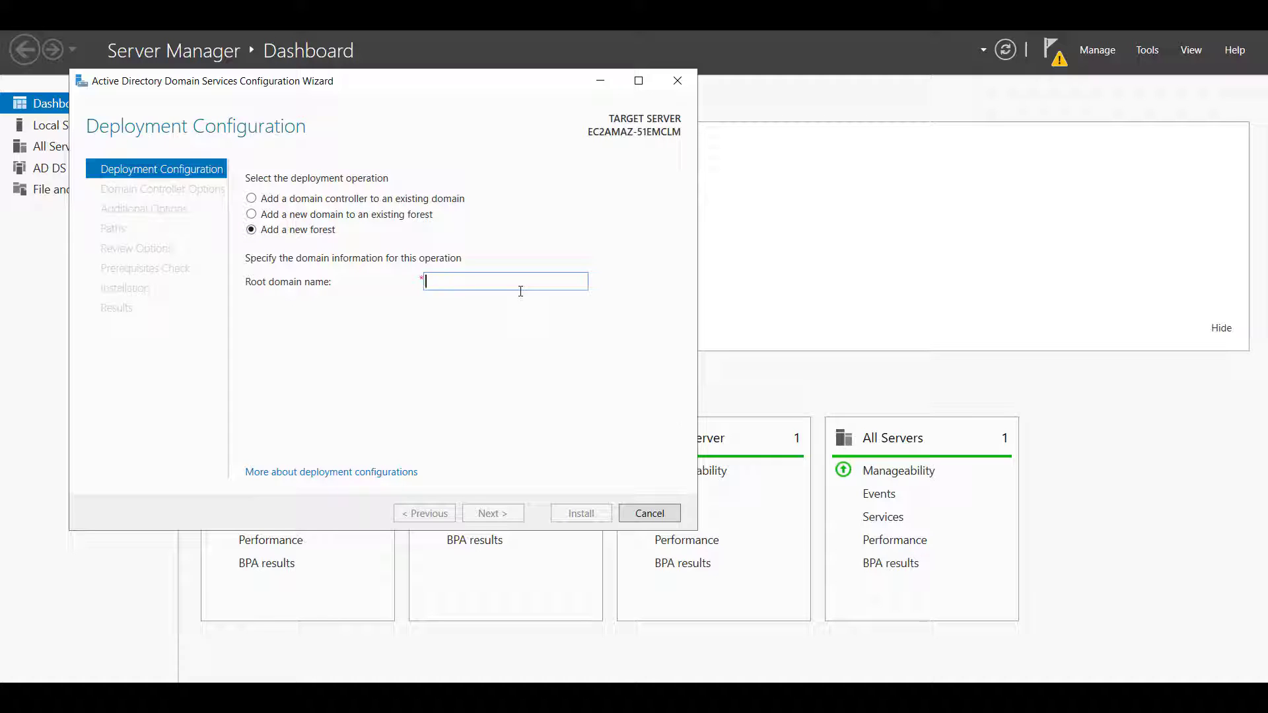
text(corp)
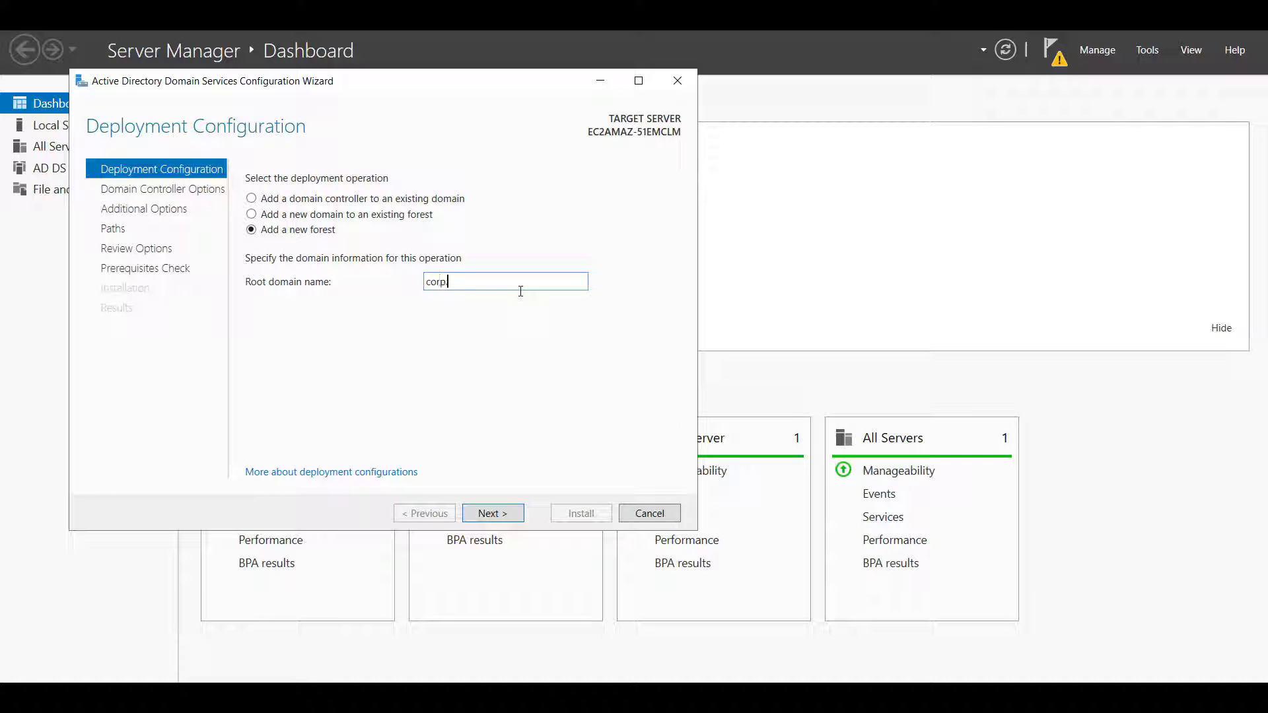
text(.identityclasses.com)
click(495, 520)
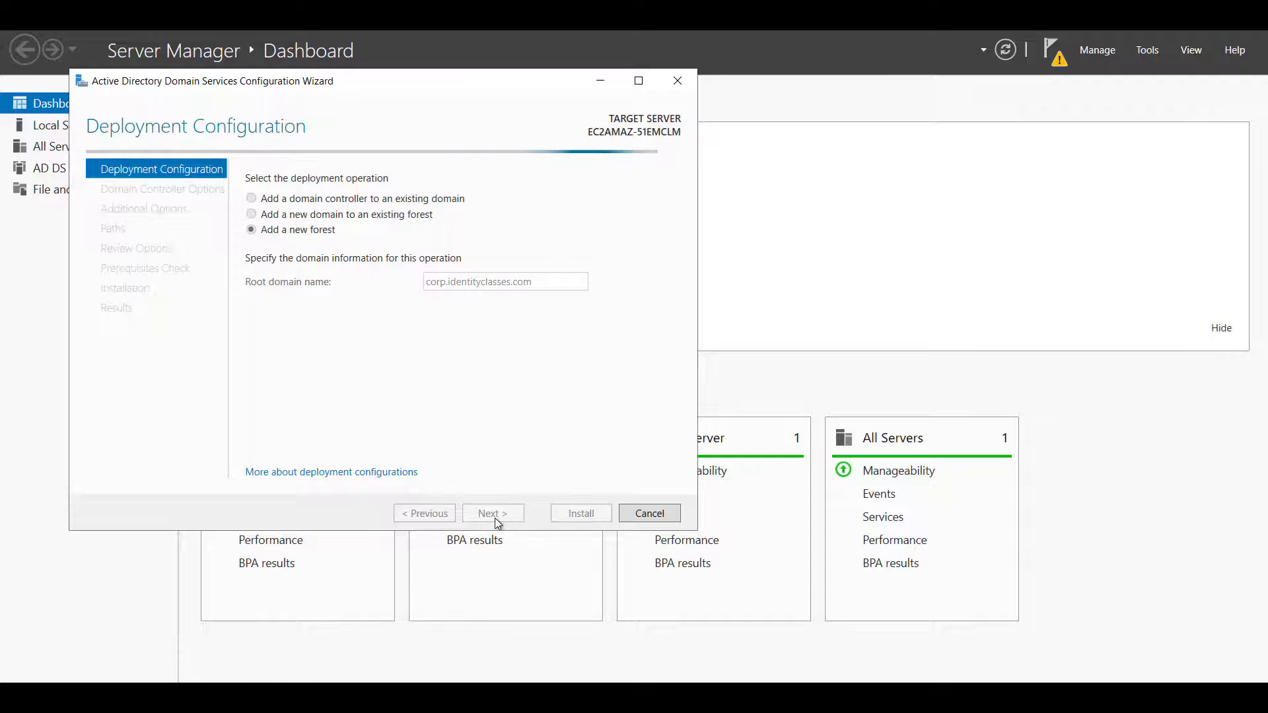
click(454, 355)
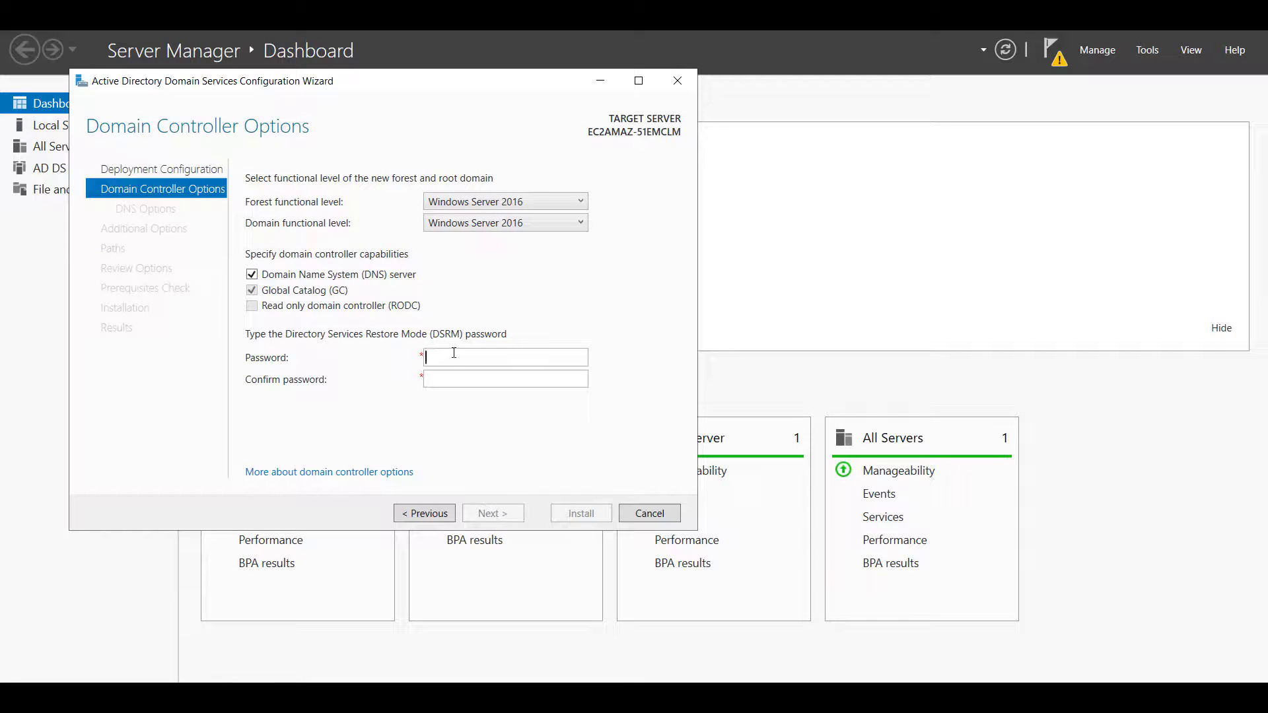
Enter and confirm the Directory Services Restore Mode password on Domain Controller Options.
text(•••••••••••••••)
key(Tab)
text(•••••)
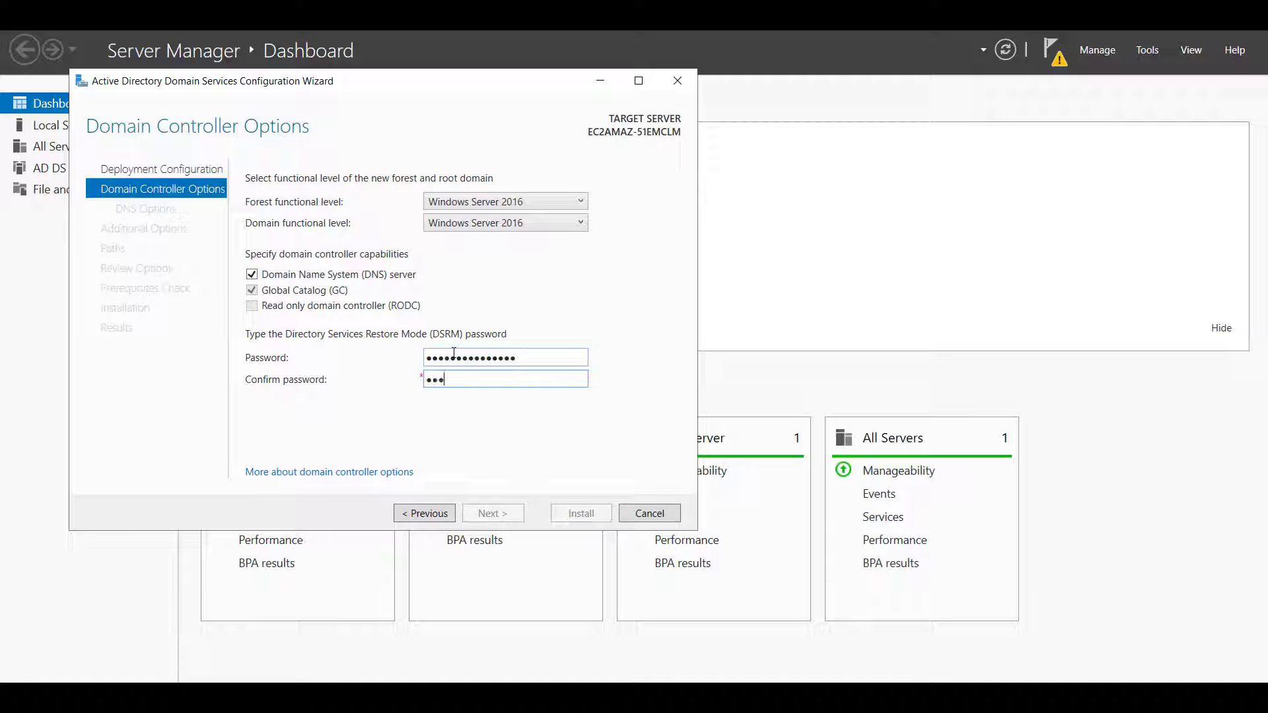
text(••••••••••)
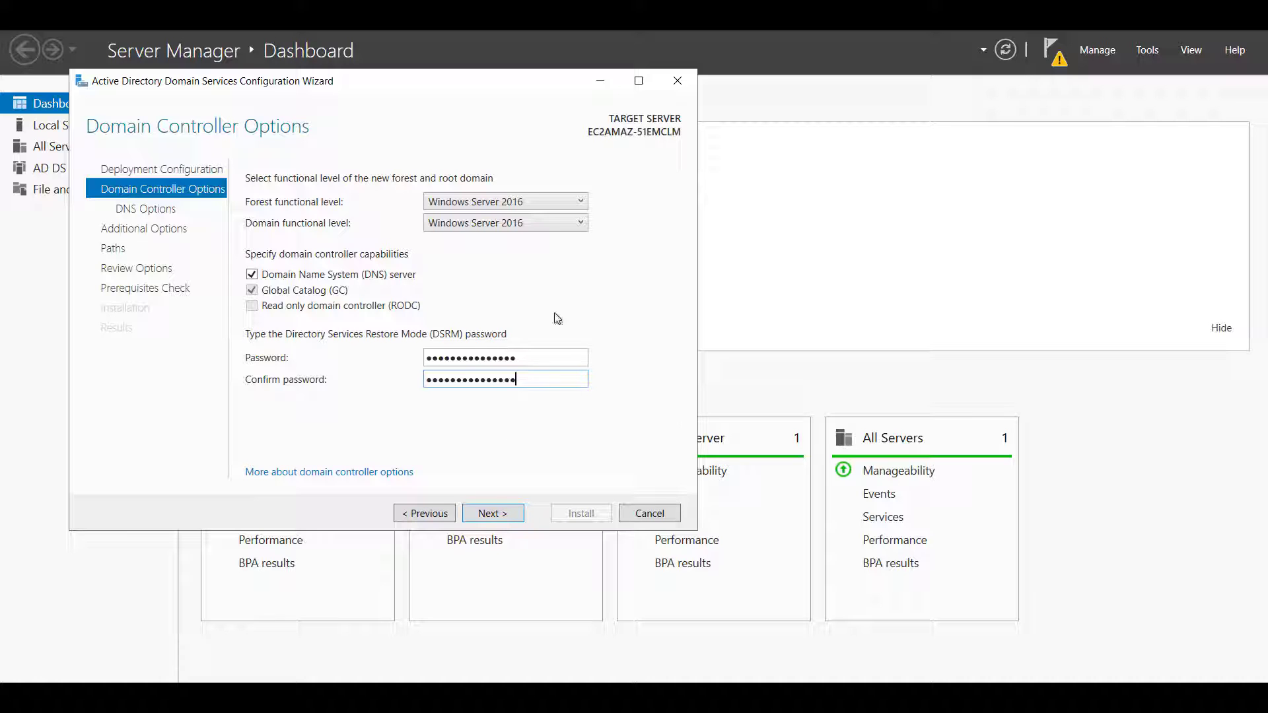
click(499, 514)
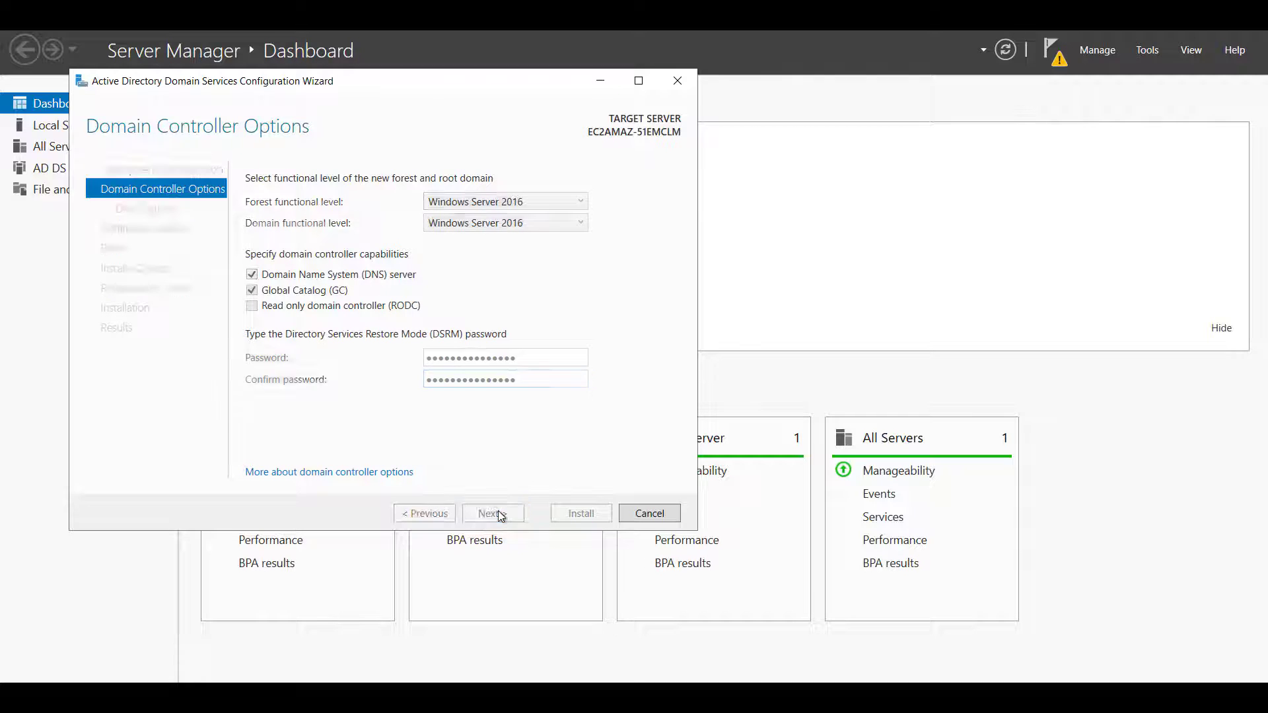
Skip DNS options, keep NetBIOS name CORP, and accept the default database, log and SYSVOL paths.
click(498, 514)
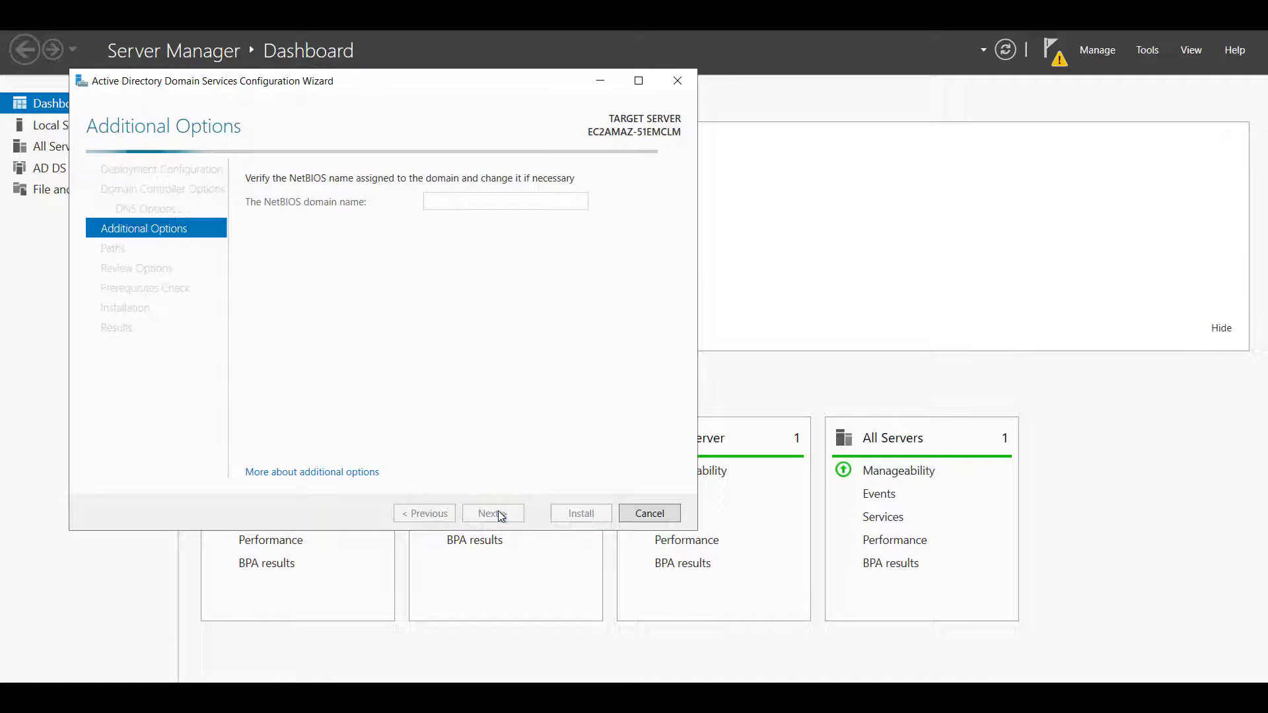
double_click(487, 201)
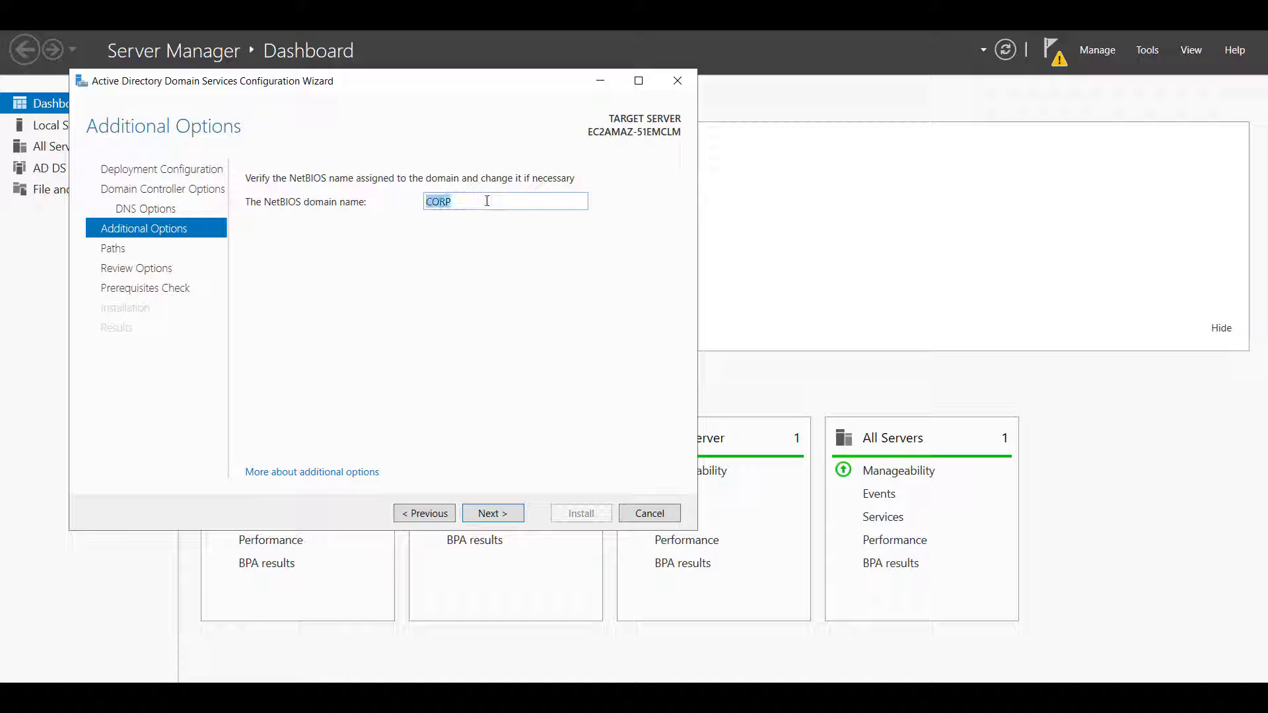
click(487, 201)
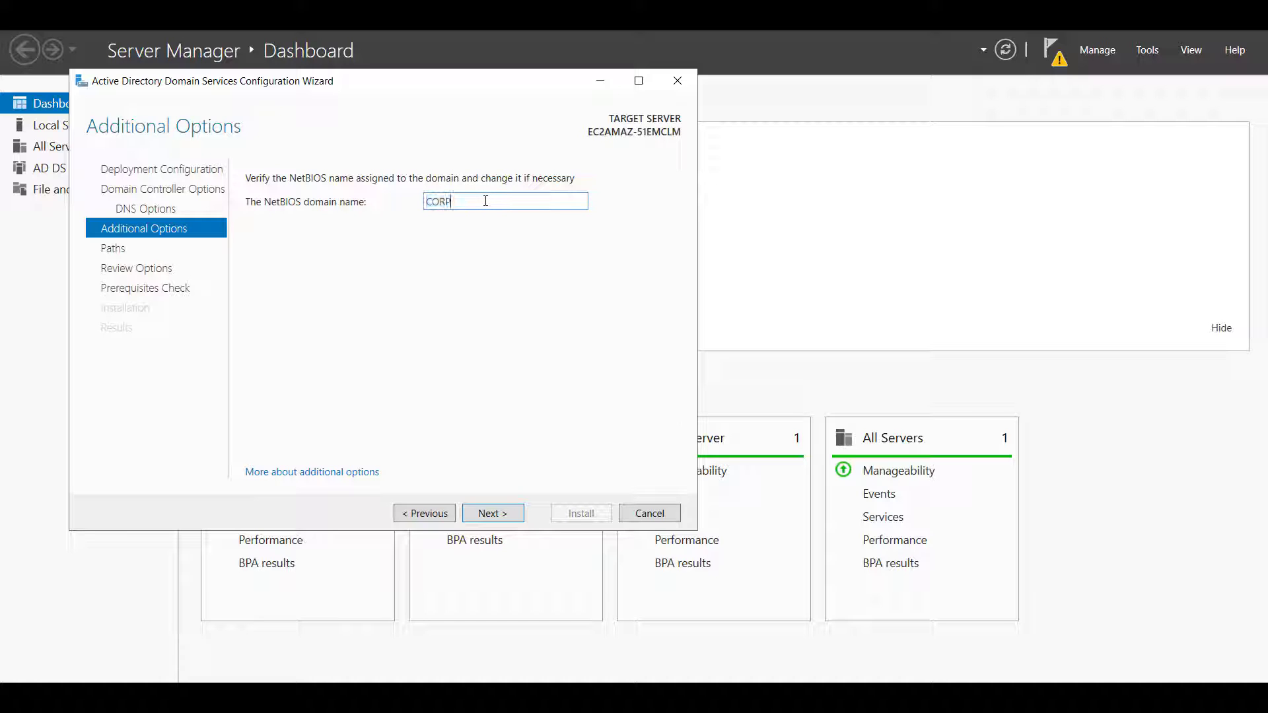
click(506, 522)
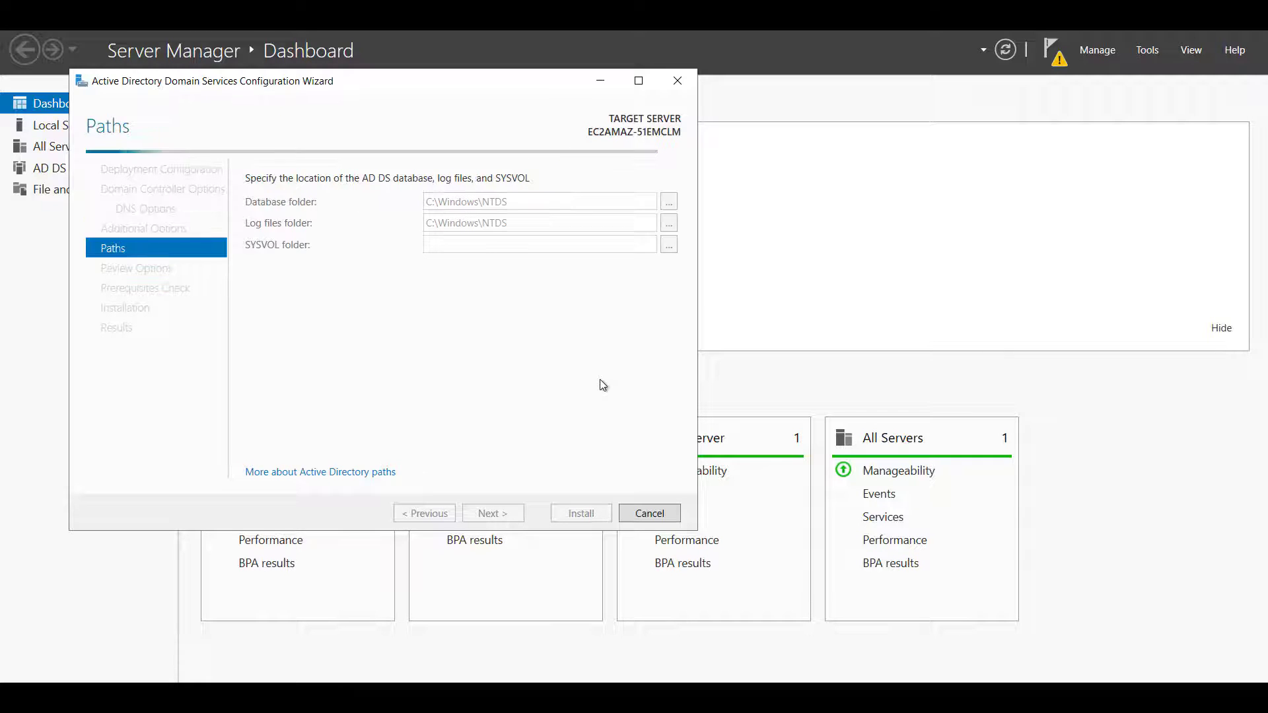
click(506, 514)
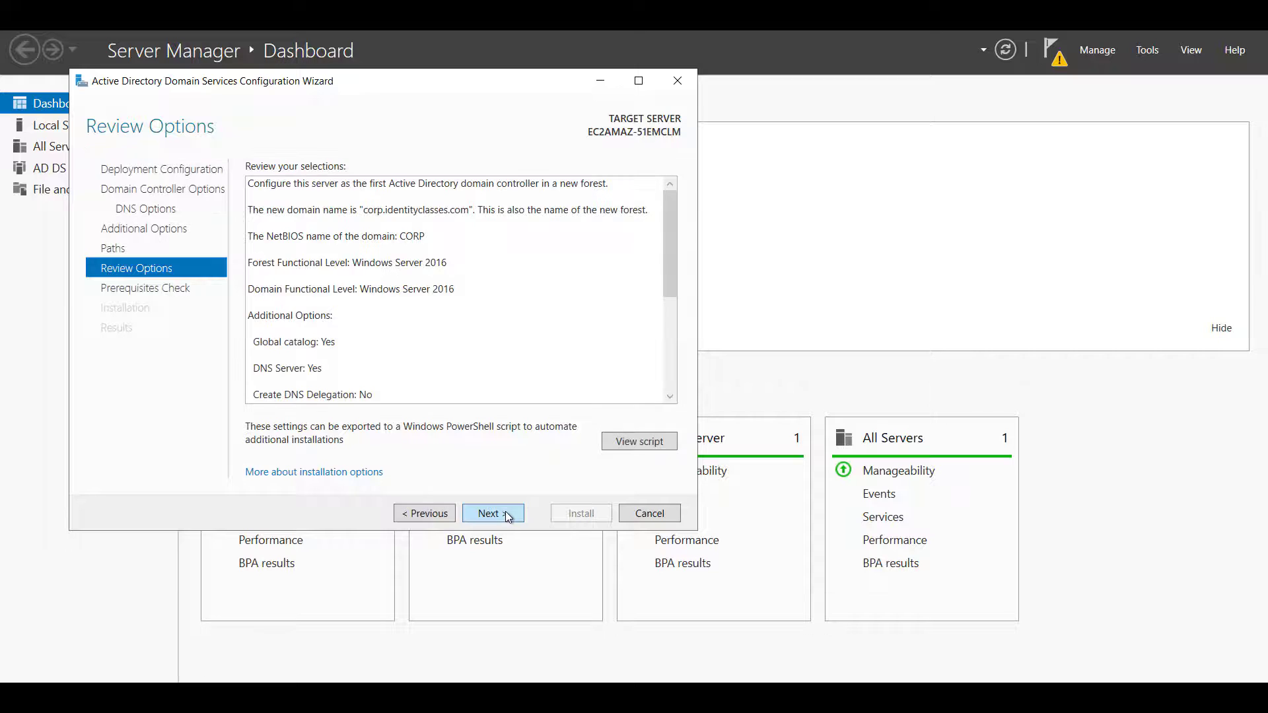
Pass the prerequisite checks and install the domain controller promotion.
click(506, 514)
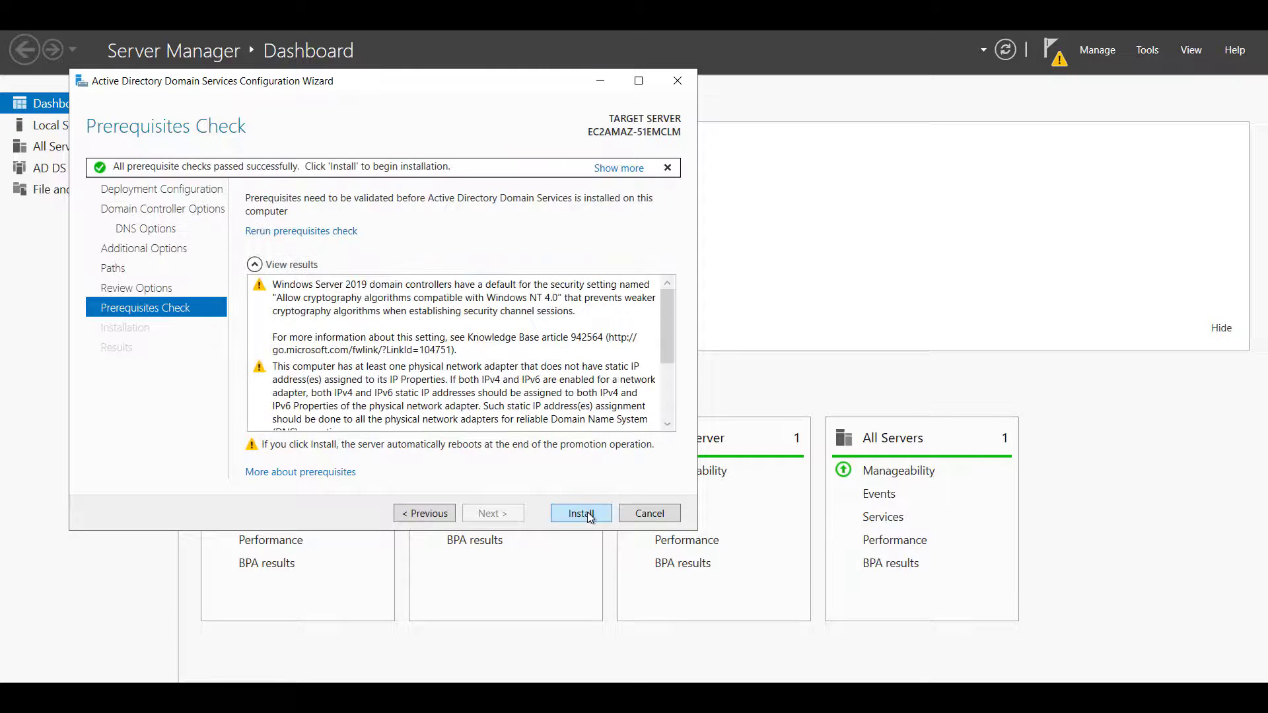
click(588, 516)
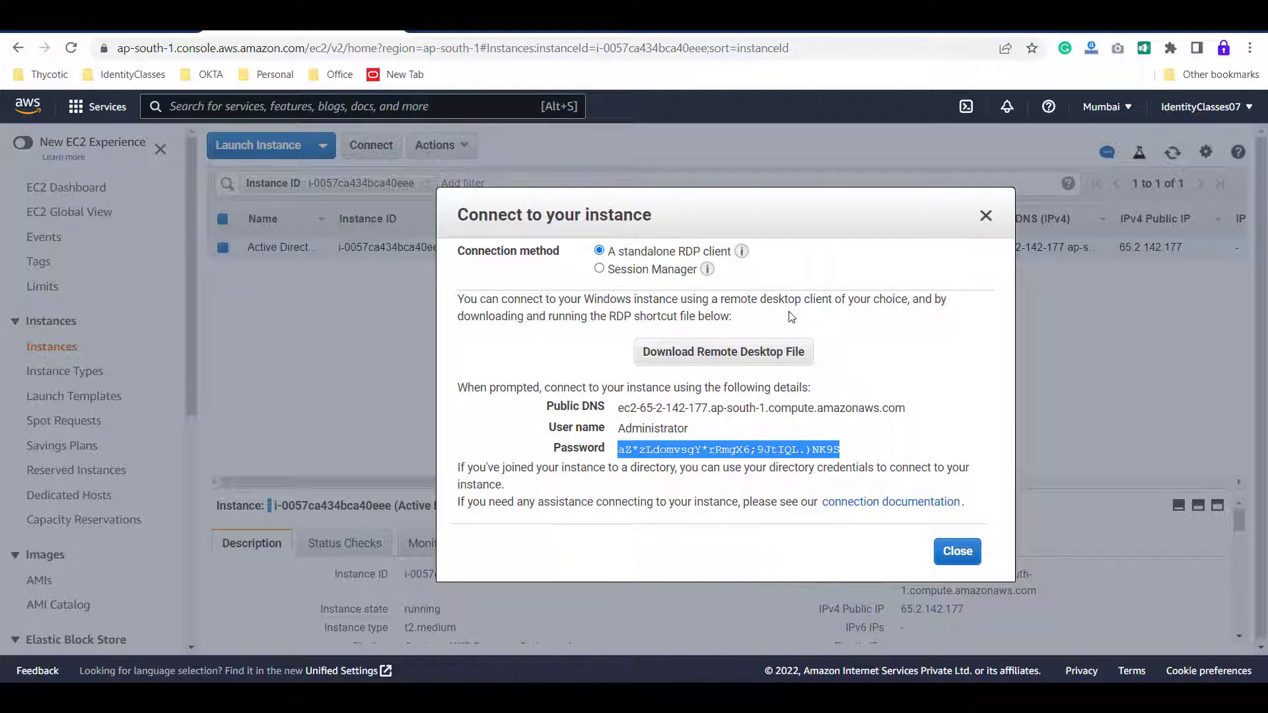
Re-download the instance's Remote Desktop file, replacing the copy in Documents.
drag(809, 237, 809, 401)
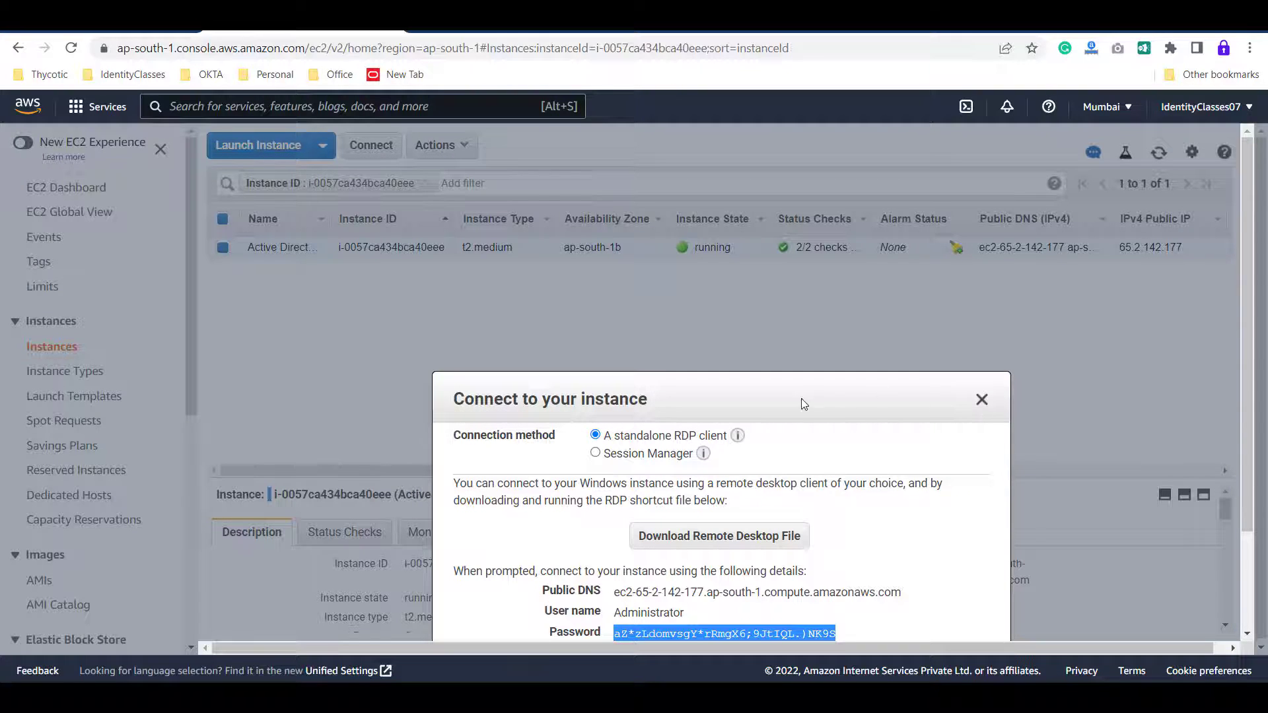
drag(801, 401, 776, 297)
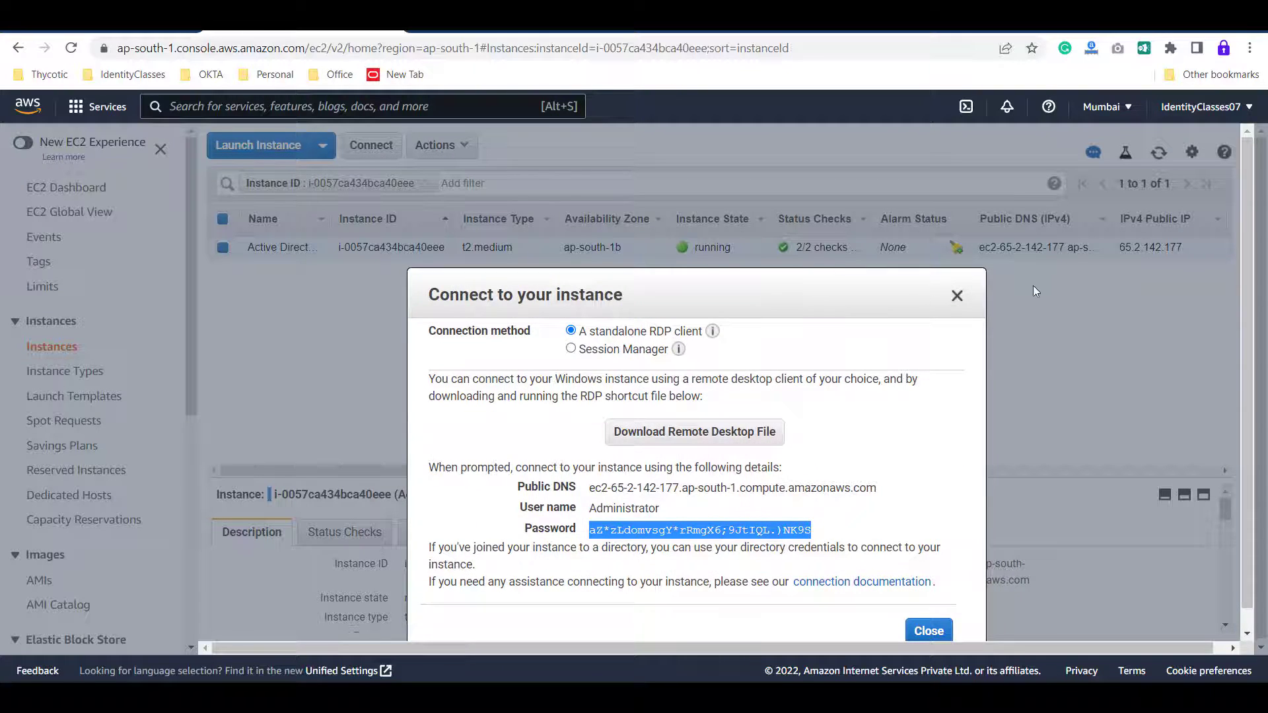
click(956, 296)
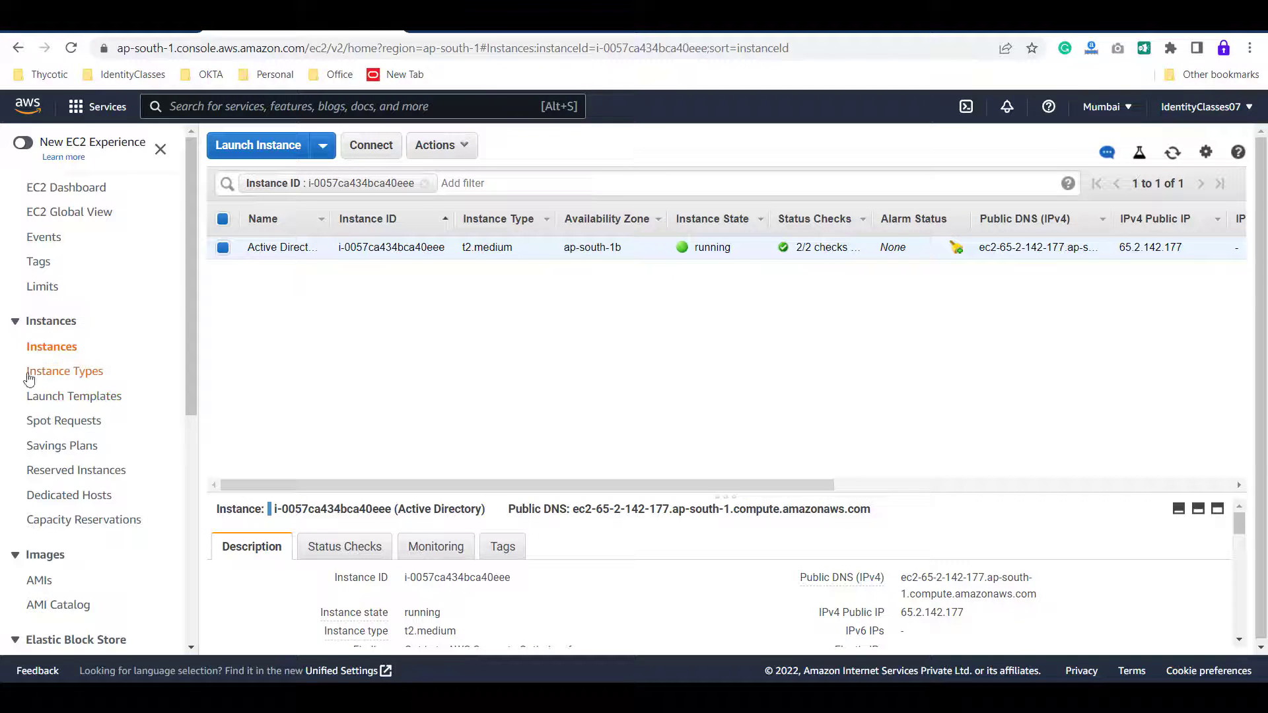
click(371, 145)
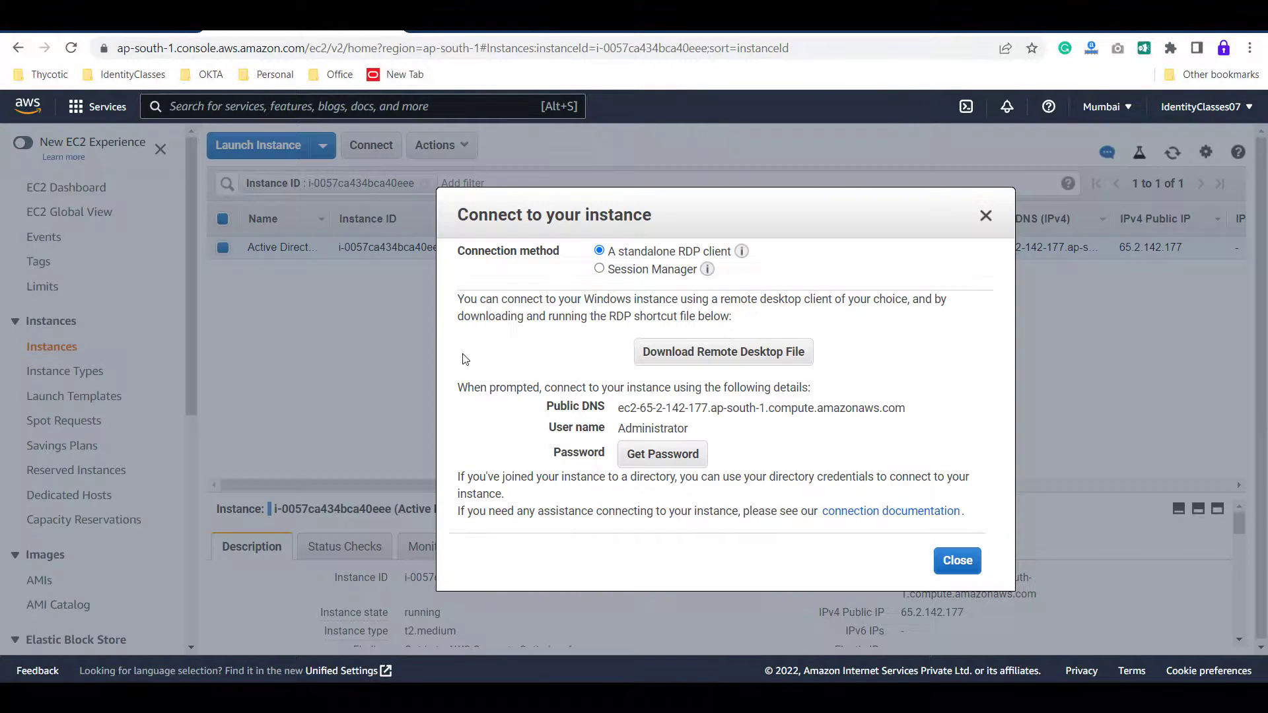
click(708, 350)
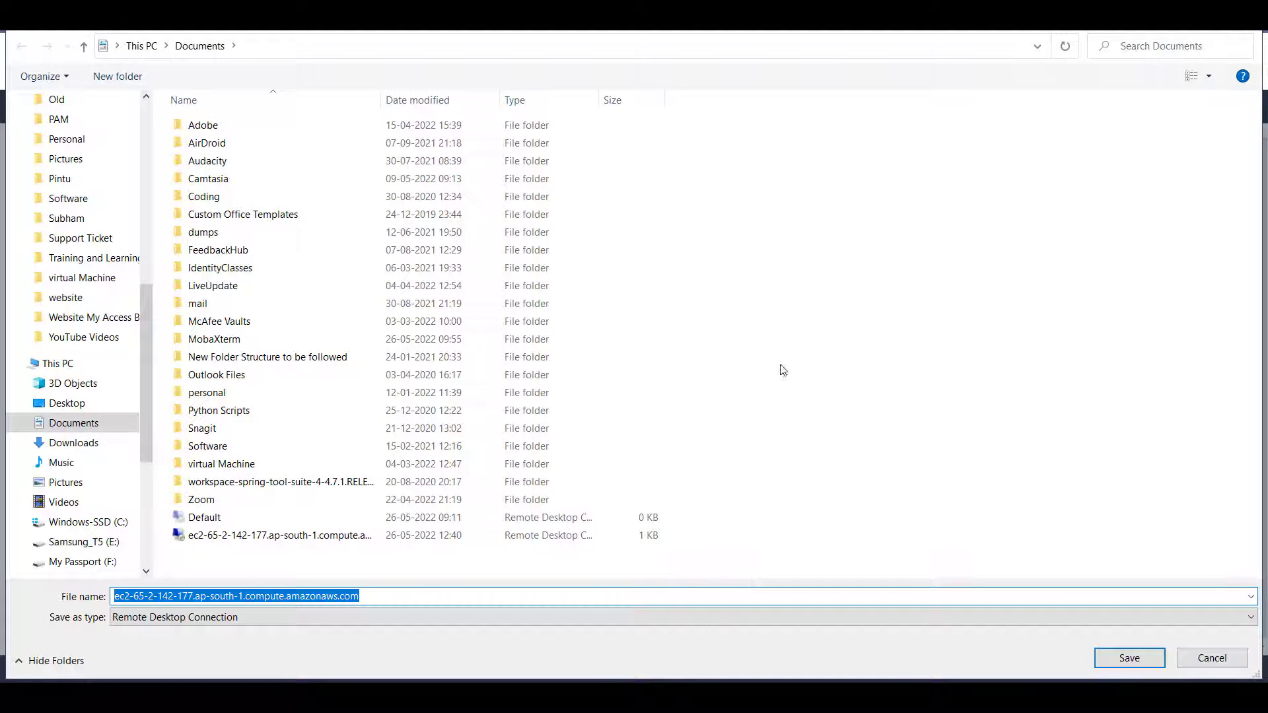
click(1130, 658)
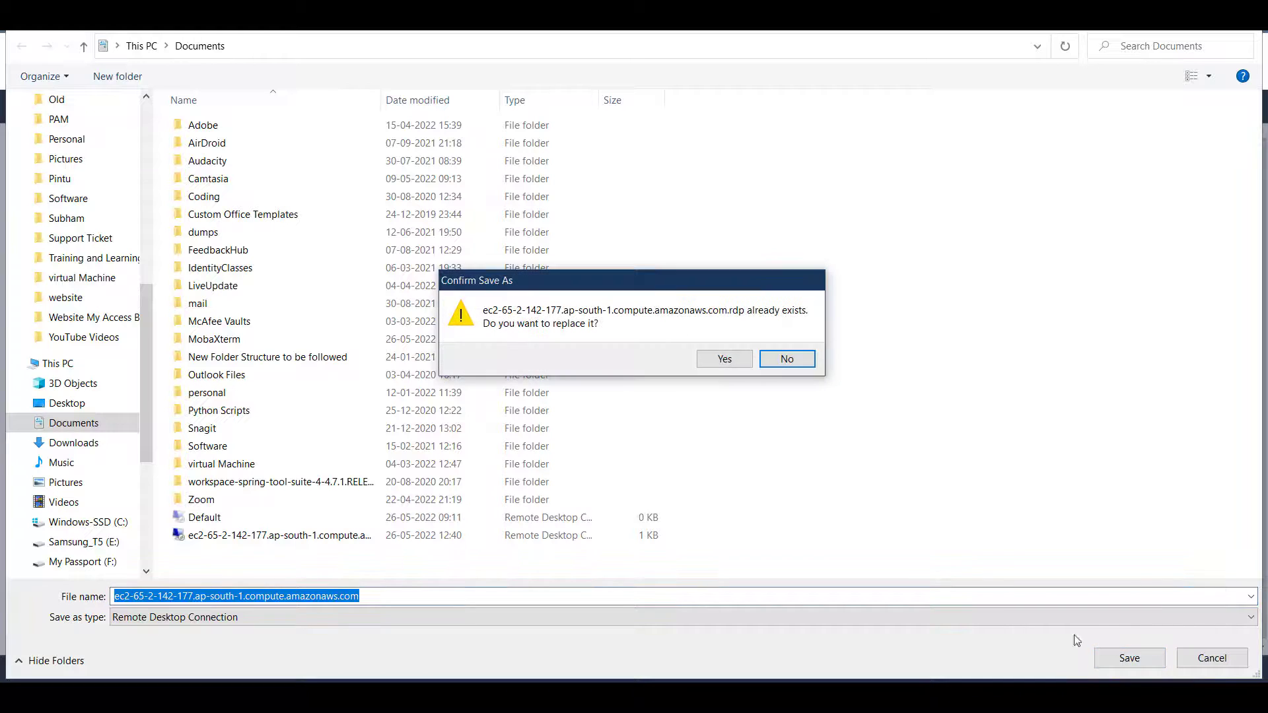
click(725, 358)
Open the RDP file and sign in with a different account, CORP\Administrator.
click(137, 664)
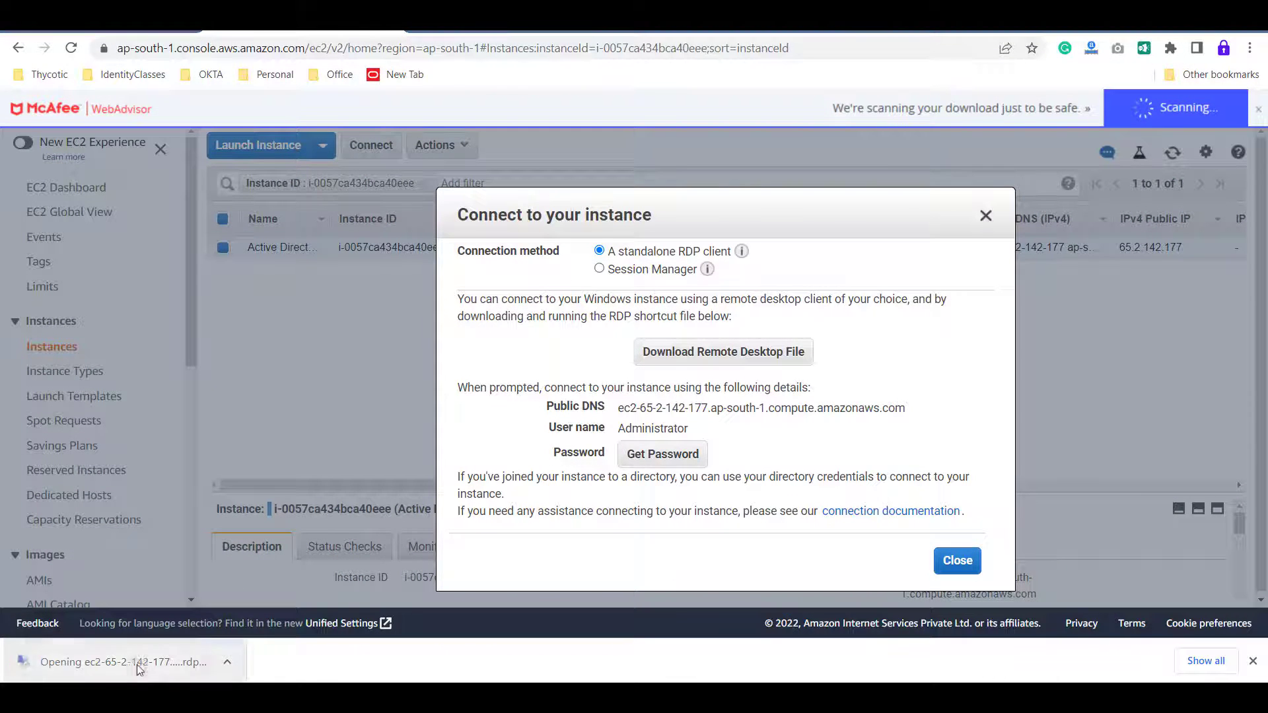
click(760, 439)
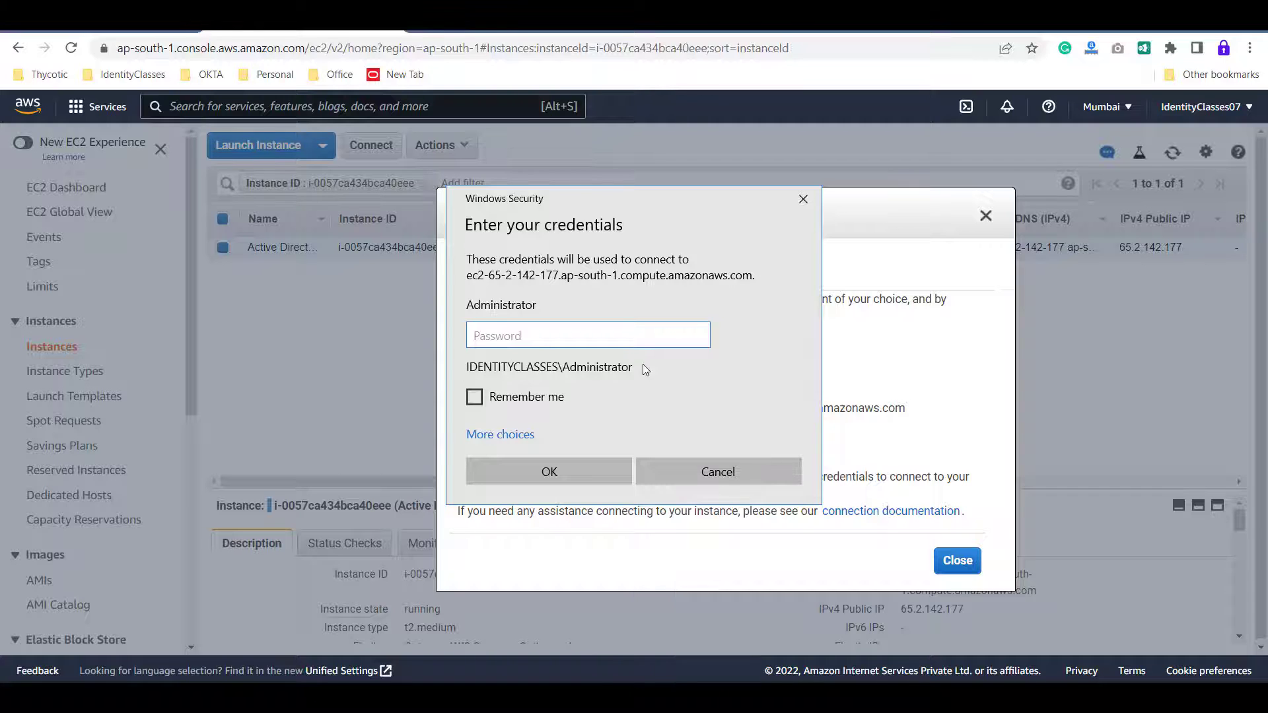
click(535, 435)
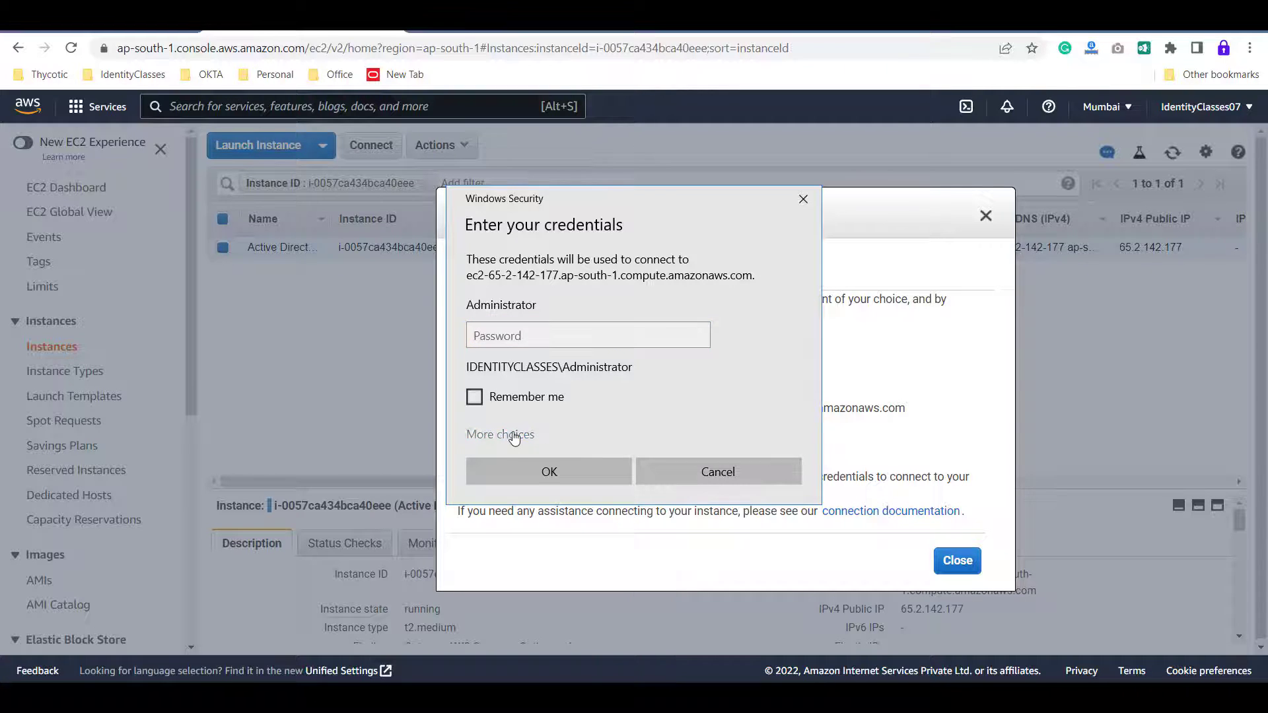
click(633, 521)
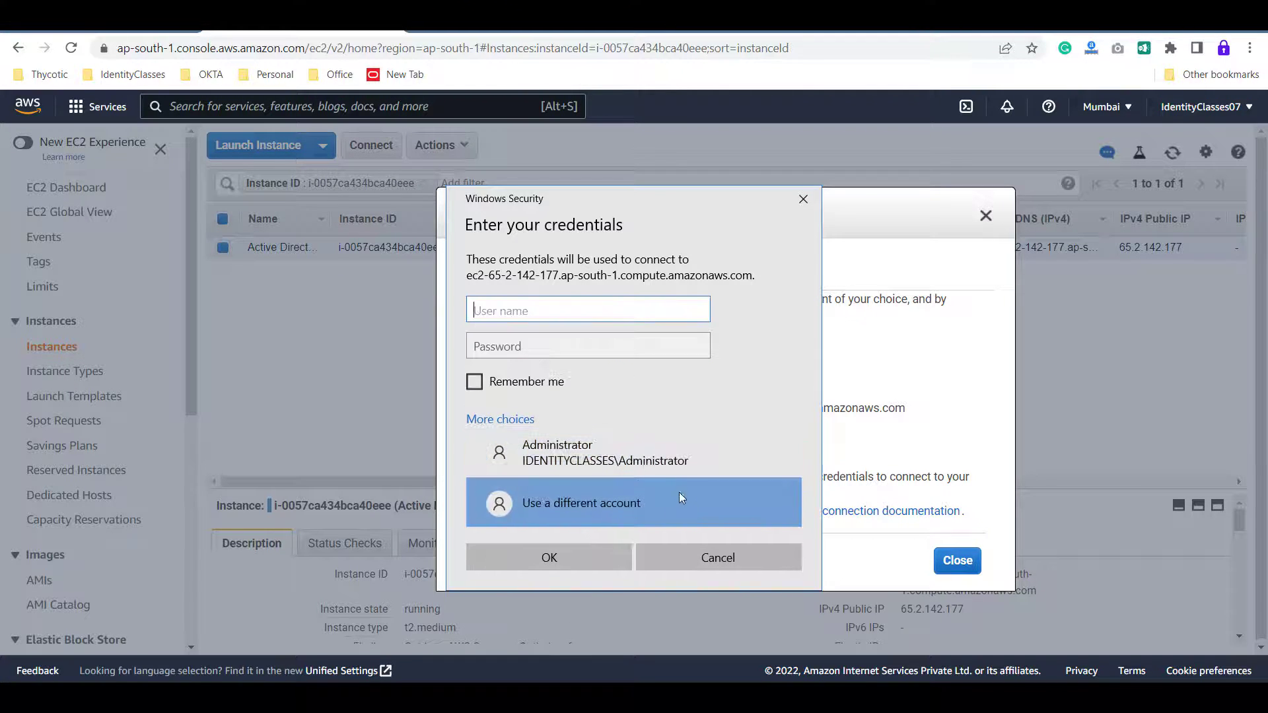
text(CORD)
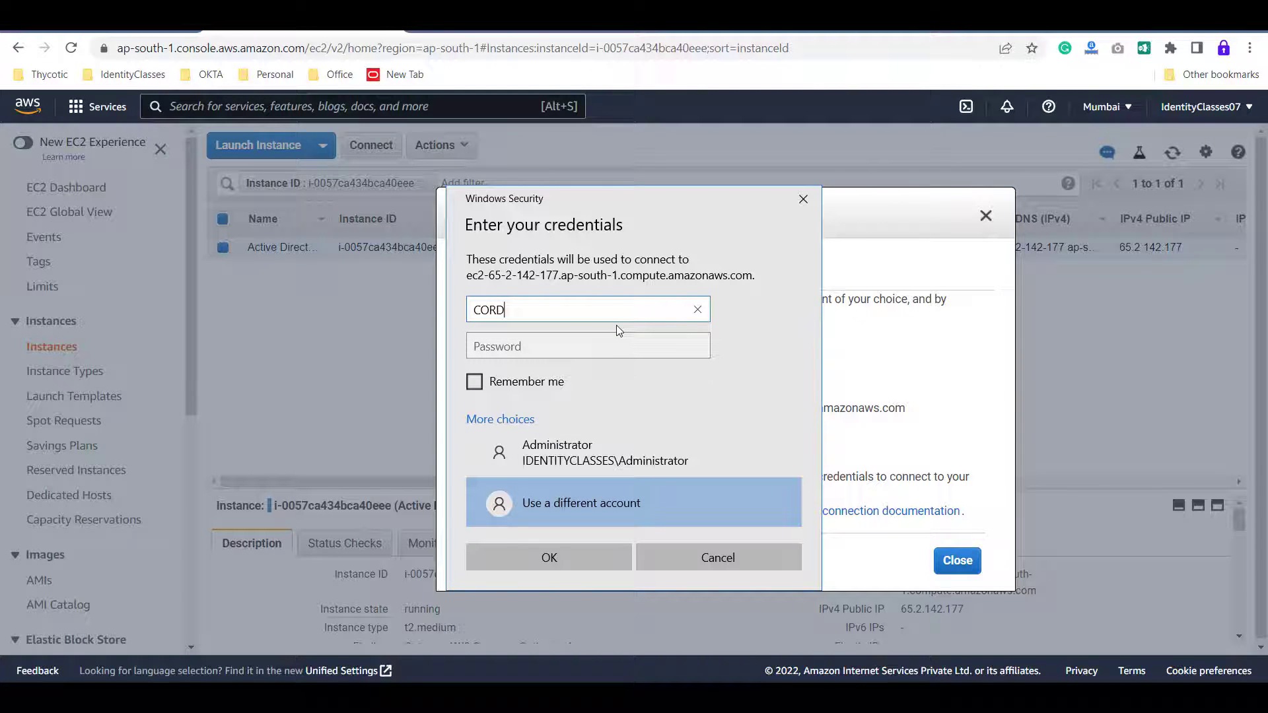
key(BackSpace)
text(P\Administrator)
key(Tab)
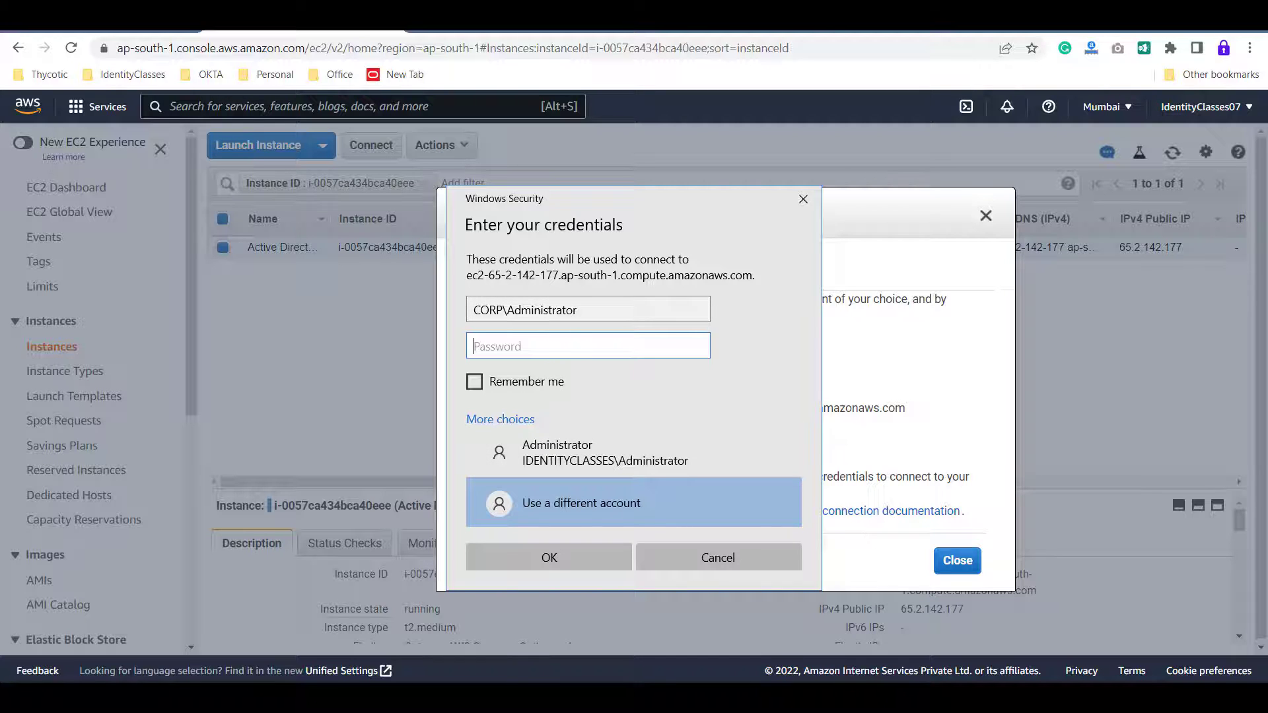
Check the copied password in the browser, then paste it into the credentials prompt and connect.
click(932, 348)
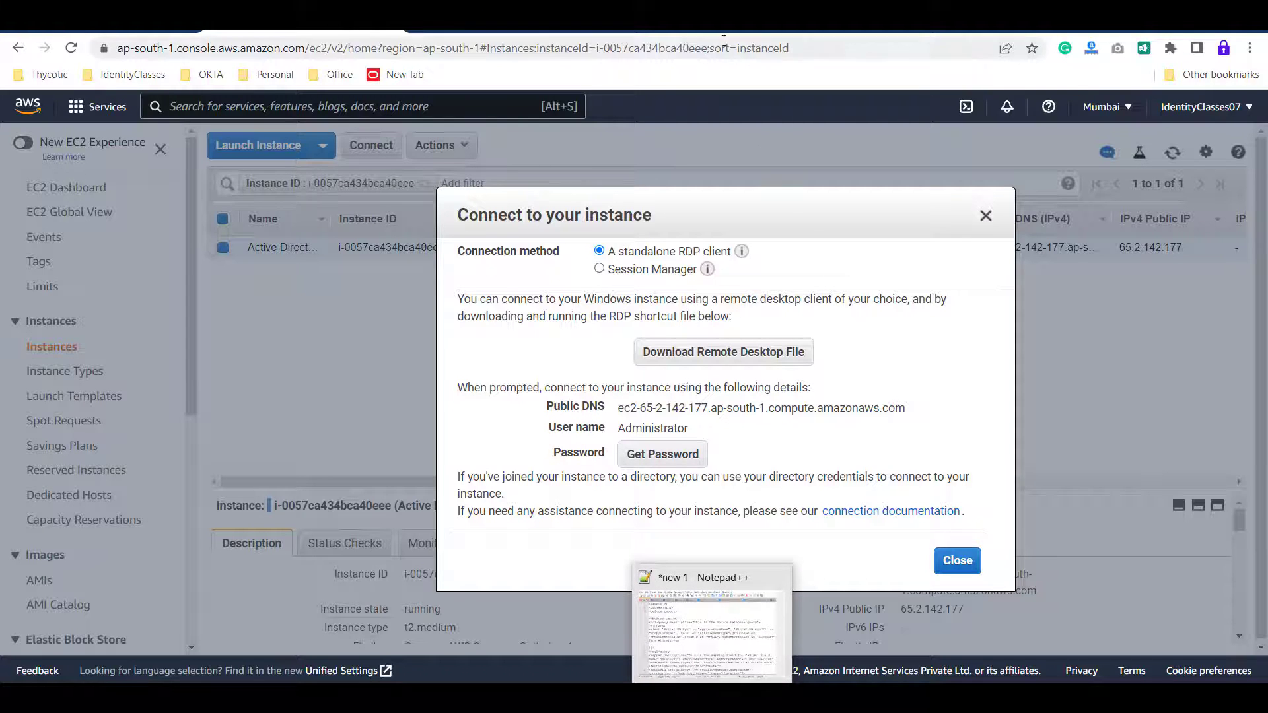
click(528, 21)
click(532, 49)
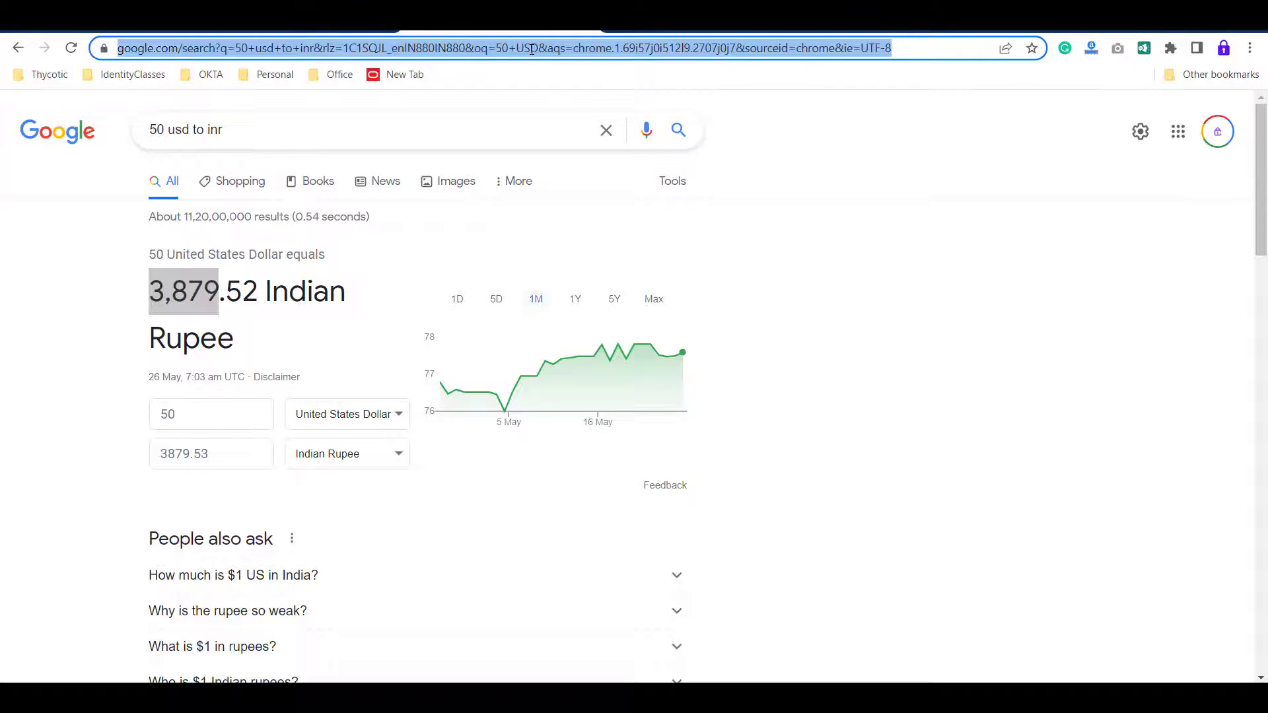
key(ctrl+a)
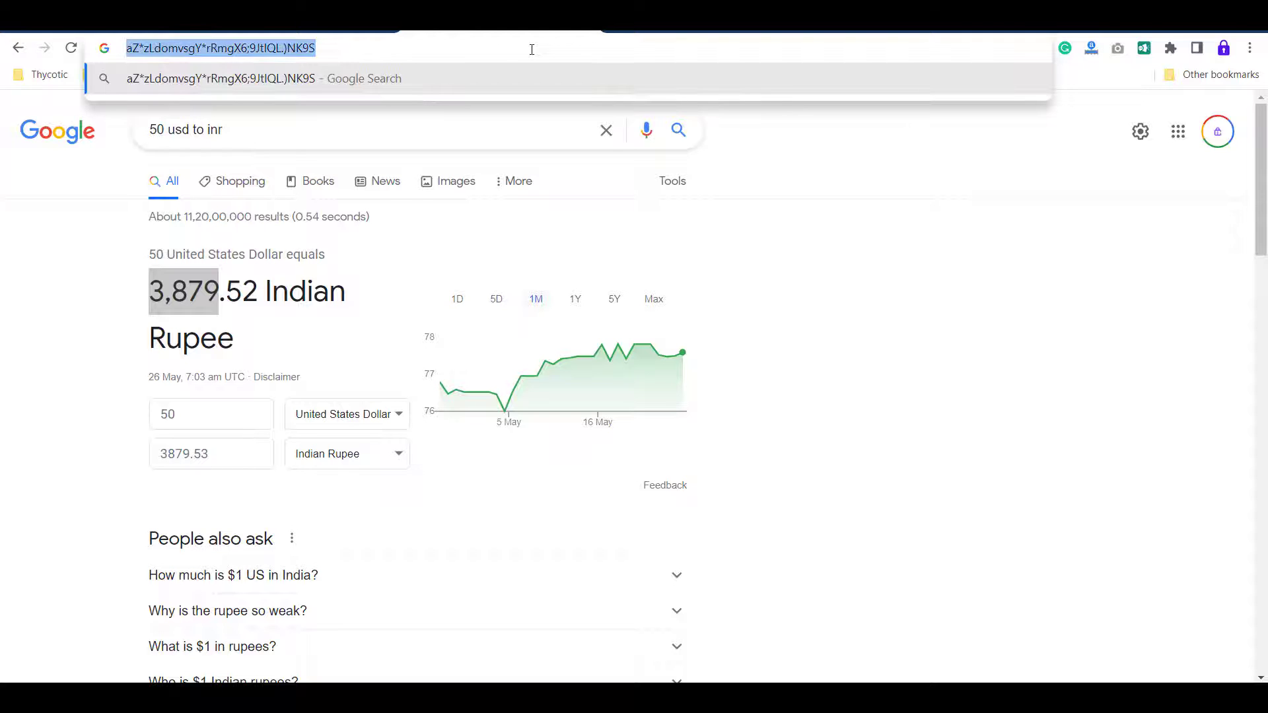
key(ctrl+x)
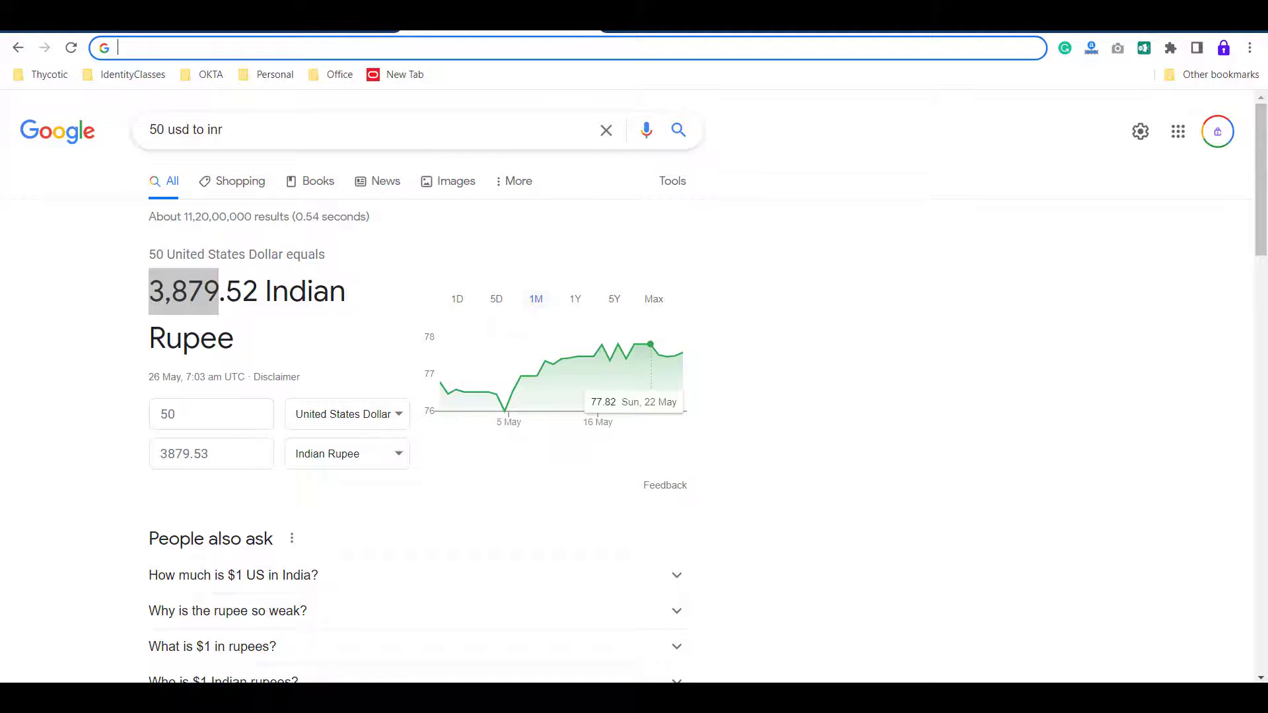
click(914, 701)
click(1008, 640)
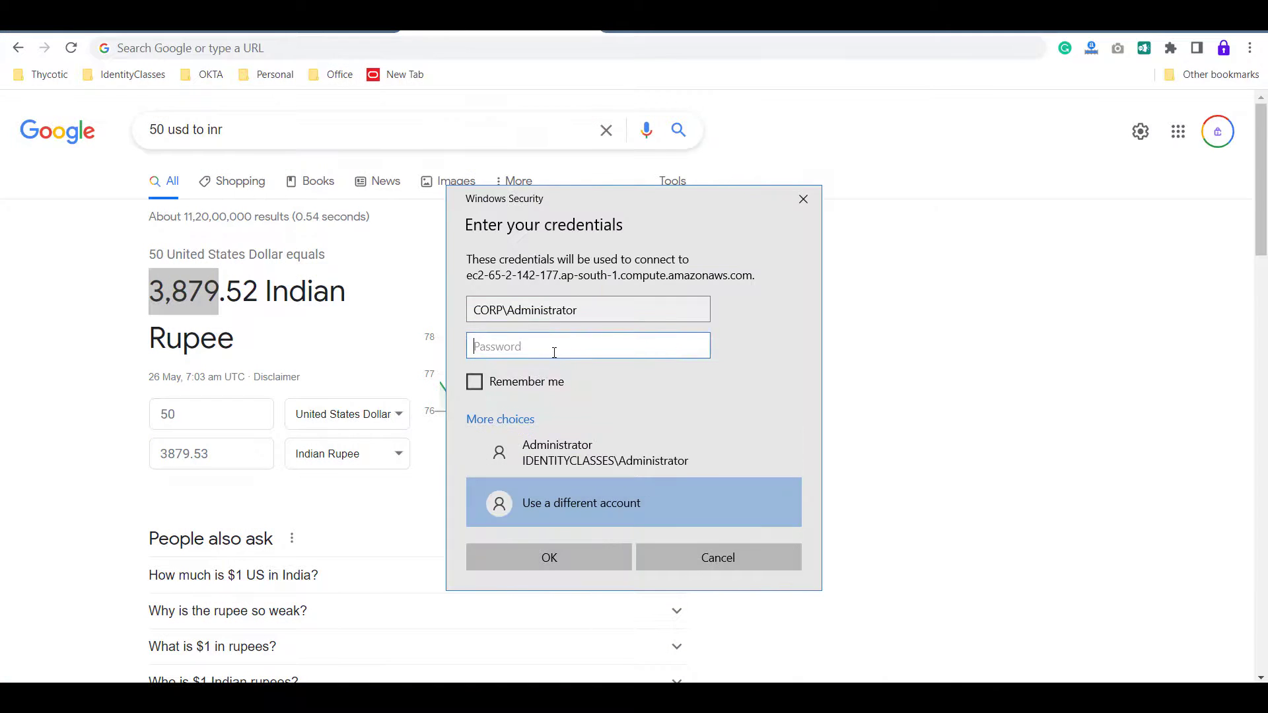
key(ctrl+v)
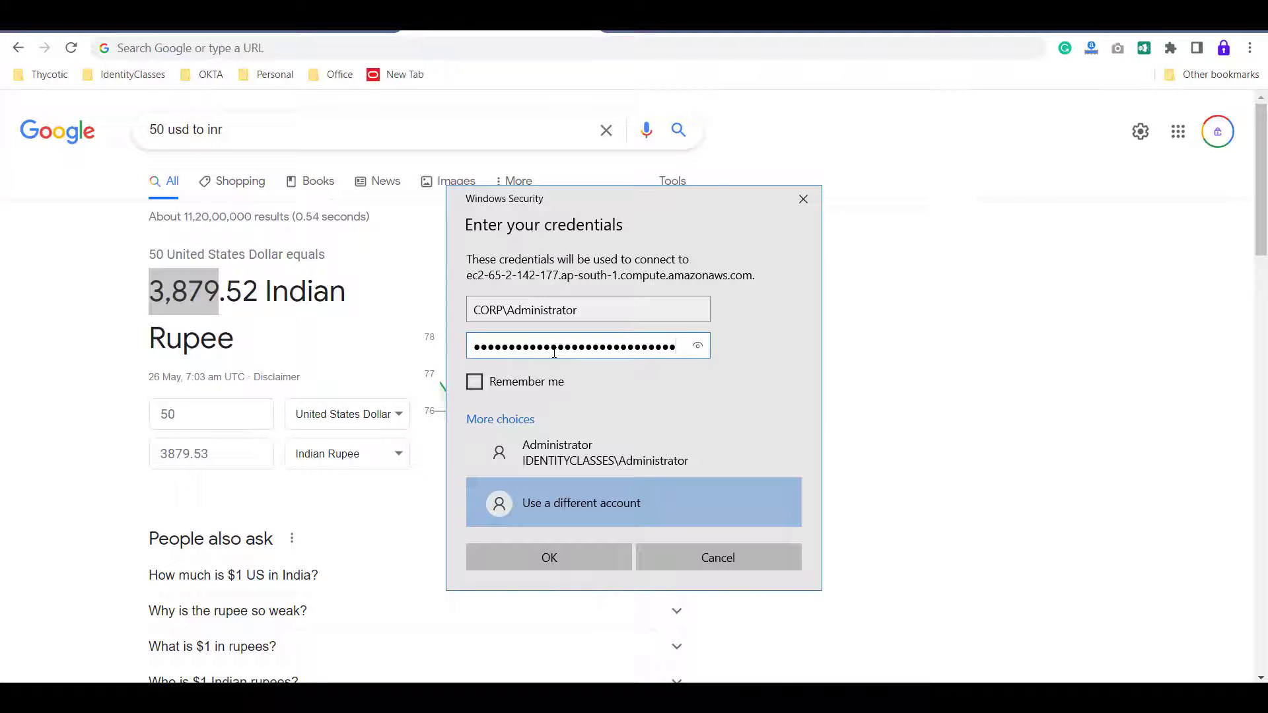
click(589, 560)
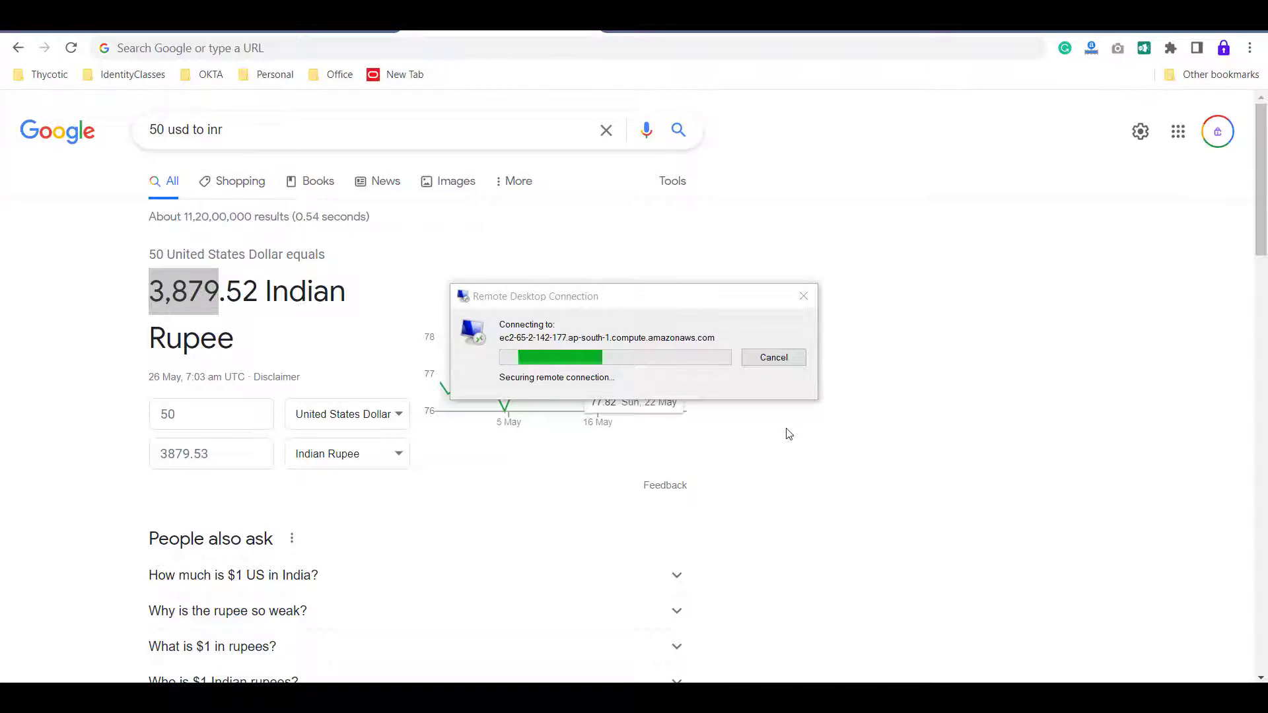
click(269, 33)
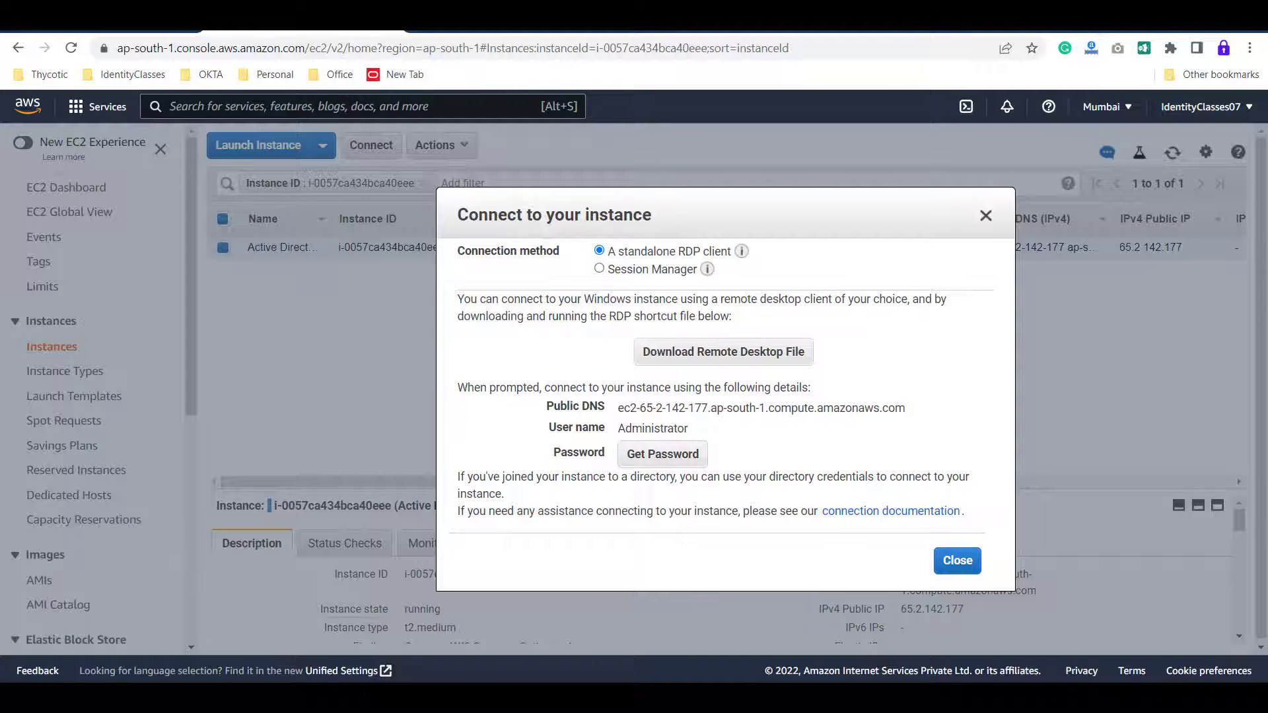
Bring the connection window forward and accept the untrusted certificate to continue connecting.
mouse_move(914, 700)
click(985, 647)
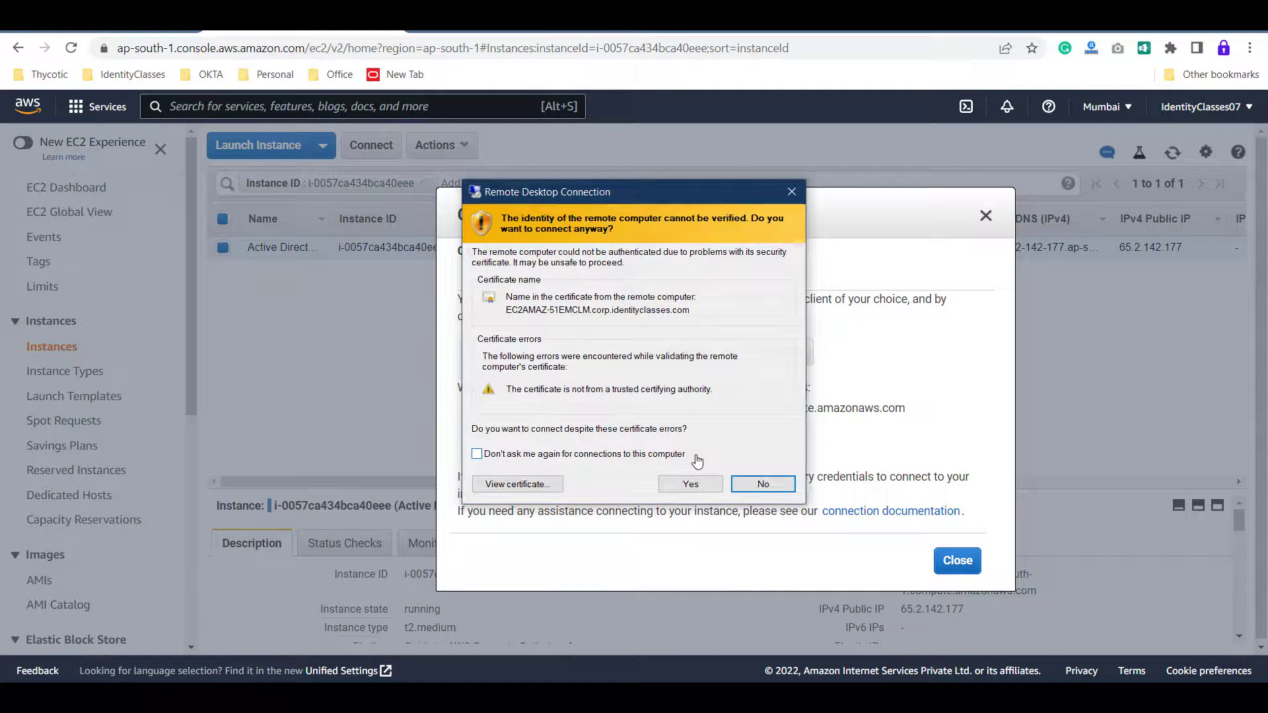
click(692, 487)
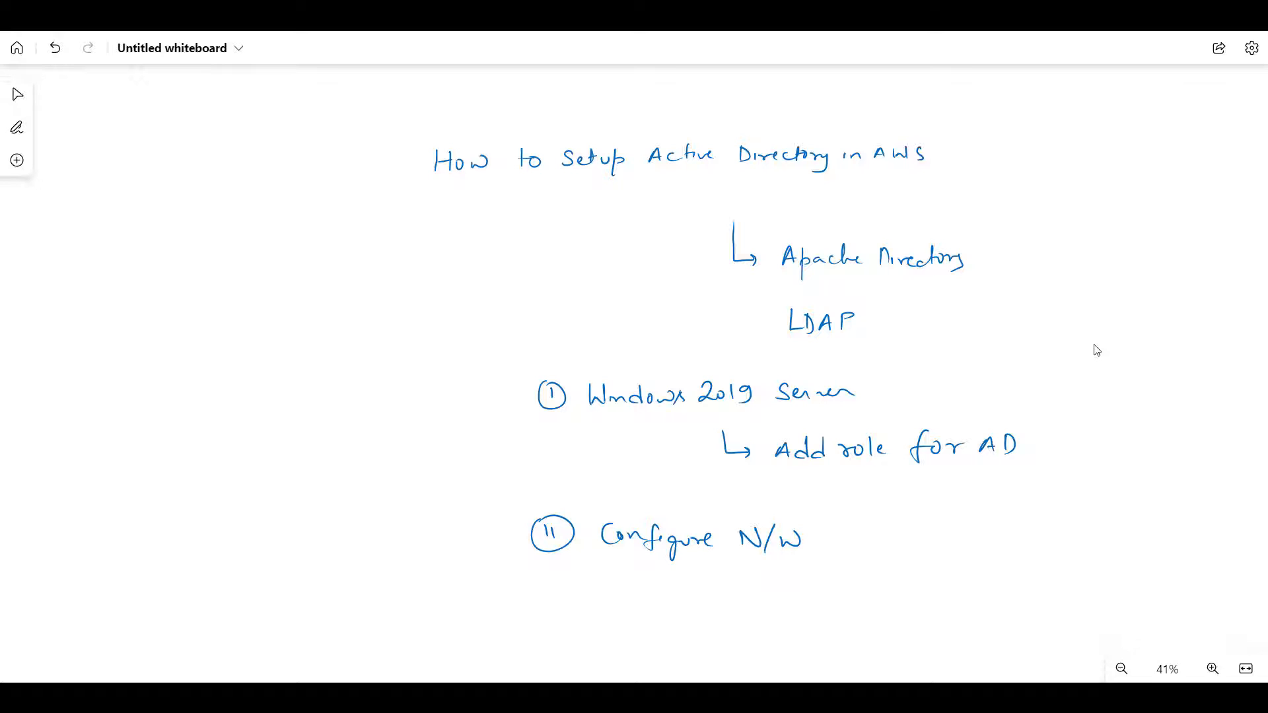
Handwrite 389 → LDAP with 636 - LDAPS beneath it at the left, circling 389.
mouse_move(226, 281)
mouse_down()
mouse_move(223, 296)
mouse_move(250, 275)
mouse_up()
mouse_move(261, 271)
mouse_down()
mouse_move(244, 339)
mouse_move(276, 333)
mouse_move(265, 346)
mouse_up()
drag(284, 319, 292, 335)
drag(306, 323, 356, 313)
mouse_move(356, 299)
mouse_down()
mouse_move(355, 315)
mouse_move(386, 303)
mouse_up()
drag(391, 308, 406, 298)
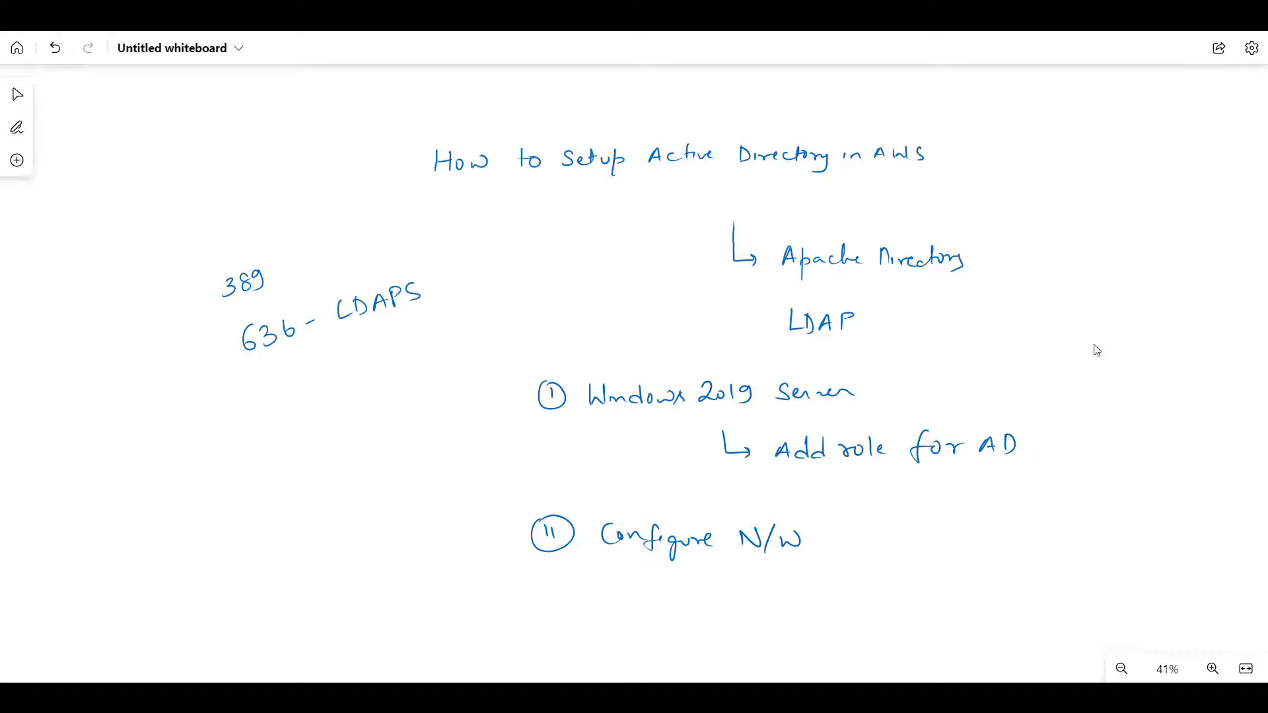
drag(281, 278, 308, 267)
drag(299, 263, 337, 267)
mouse_move(338, 249)
mouse_down()
mouse_move(339, 267)
mouse_move(380, 242)
mouse_up()
mouse_move(269, 249)
mouse_down()
mouse_move(201, 318)
mouse_move(277, 257)
mouse_move(272, 248)
mouse_up()
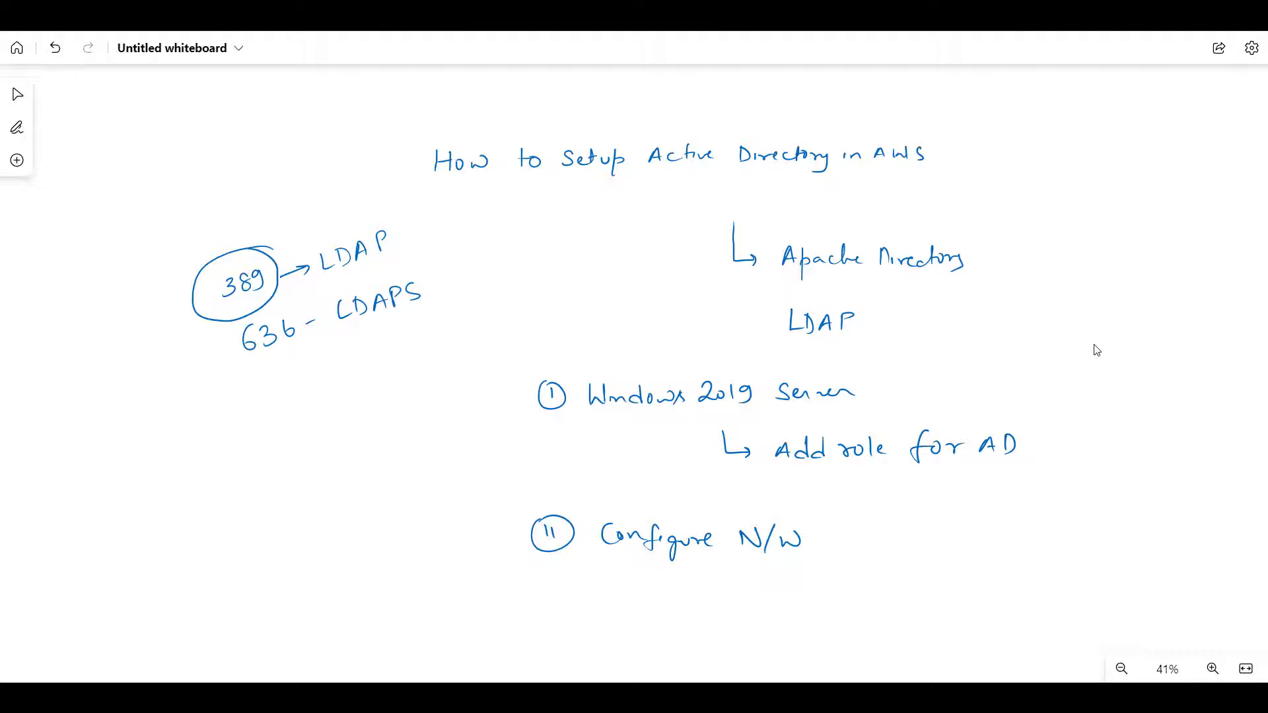
Pan the whiteboard so Configure N/W sits at the top-left of the view.
click(772, 531)
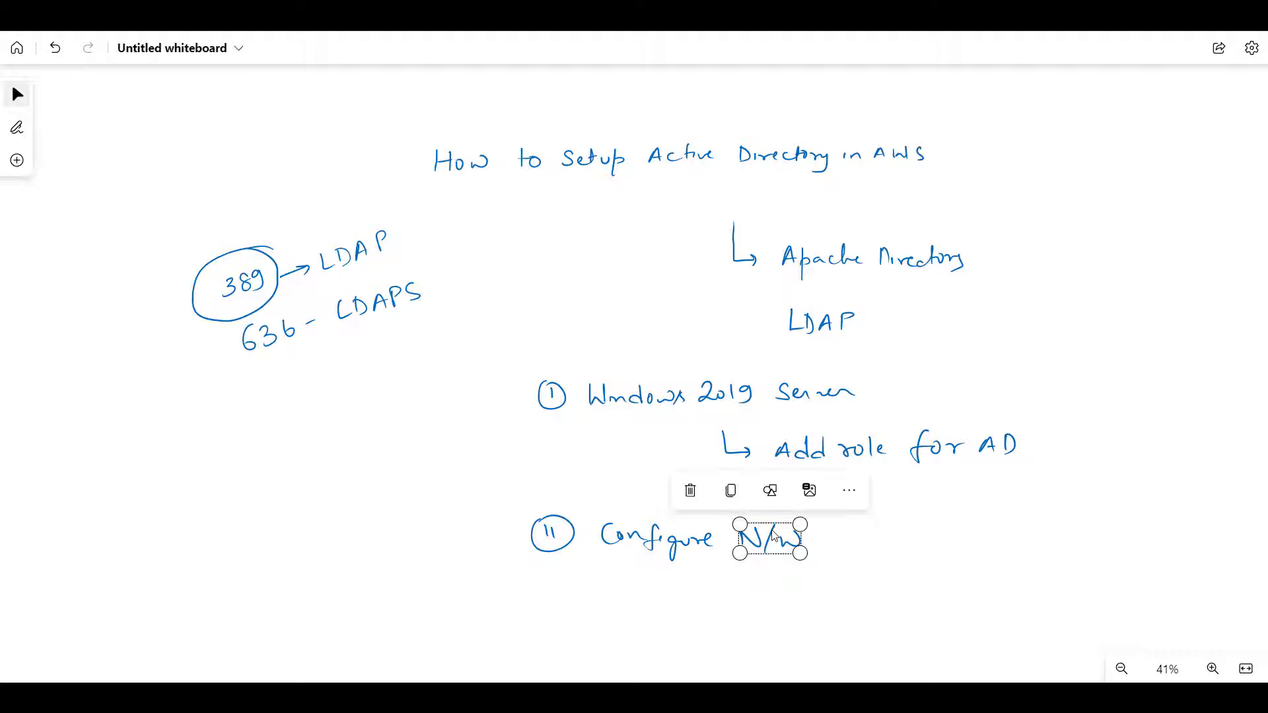
click(580, 639)
drag(713, 634, 360, 249)
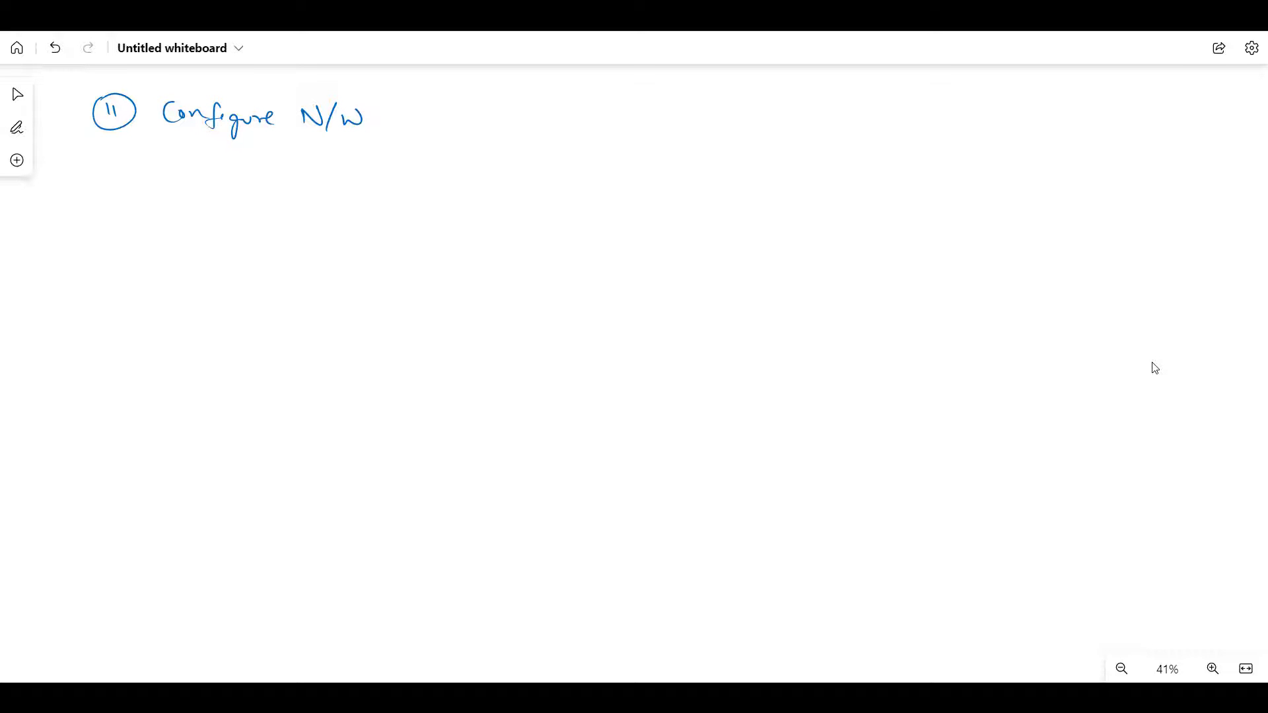
Write 'OS level f/w' with 'N/w level f/w' beneath it.
drag(666, 231, 733, 252)
mouse_move(743, 244)
mouse_down()
mouse_move(822, 252)
mouse_move(836, 240)
mouse_up()
mouse_move(848, 223)
mouse_down()
mouse_move(834, 252)
mouse_move(869, 231)
mouse_up()
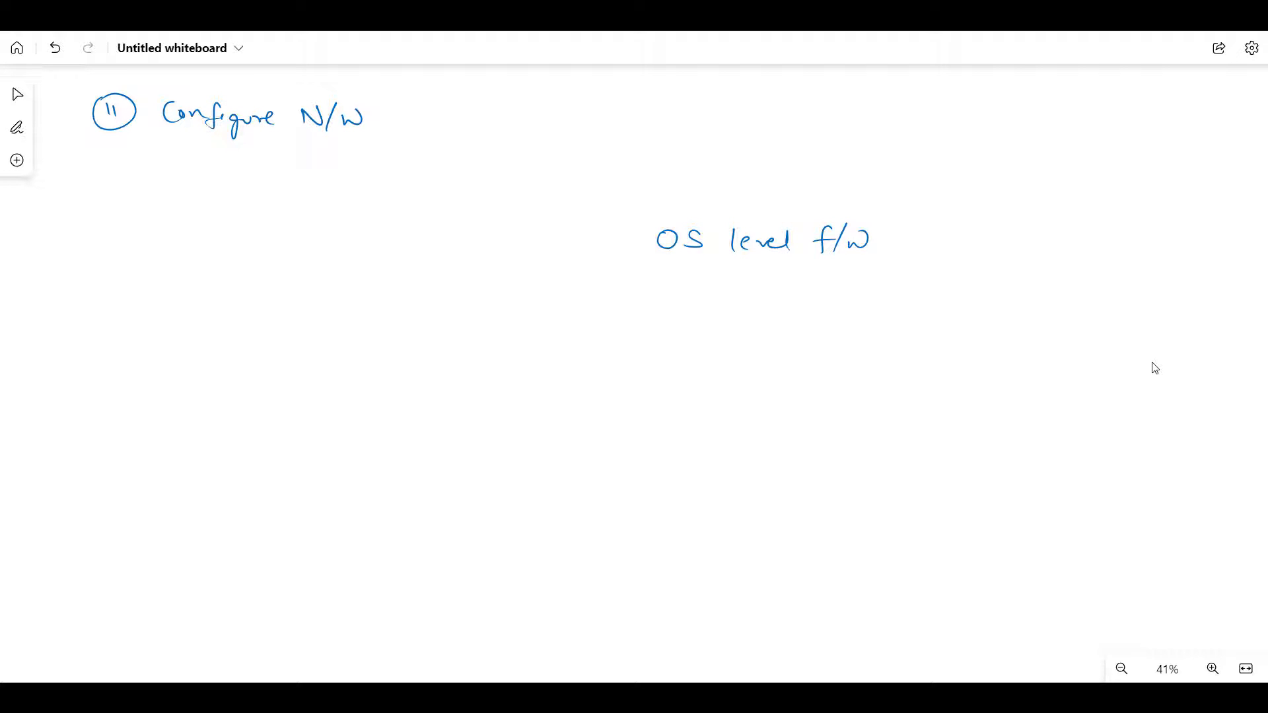
mouse_move(661, 319)
mouse_down()
mouse_move(677, 317)
mouse_move(685, 290)
mouse_move(689, 327)
mouse_up()
drag(706, 310, 718, 308)
drag(766, 286, 764, 313)
drag(772, 306, 782, 310)
mouse_move(789, 303)
mouse_down()
mouse_move(820, 311)
mouse_move(867, 299)
mouse_up()
drag(864, 296, 859, 316)
mouse_move(876, 302)
mouse_down()
mouse_move(908, 301)
mouse_move(914, 337)
mouse_up()
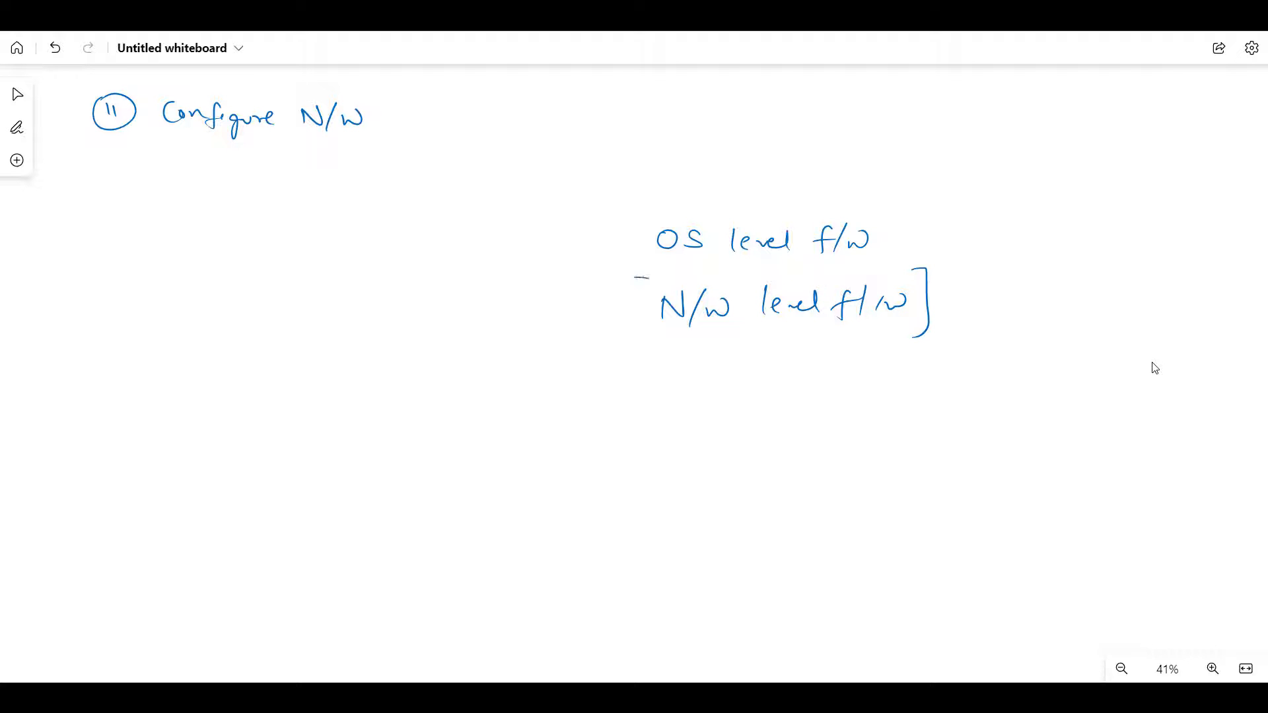
Bracket both firewall notes, labelling the network one AWS and the OS one OS.
drag(634, 278, 642, 341)
drag(677, 383, 717, 341)
drag(708, 351, 723, 346)
drag(625, 415, 685, 413)
mouse_move(874, 198)
mouse_down()
mouse_move(894, 229)
mouse_move(865, 260)
mouse_up()
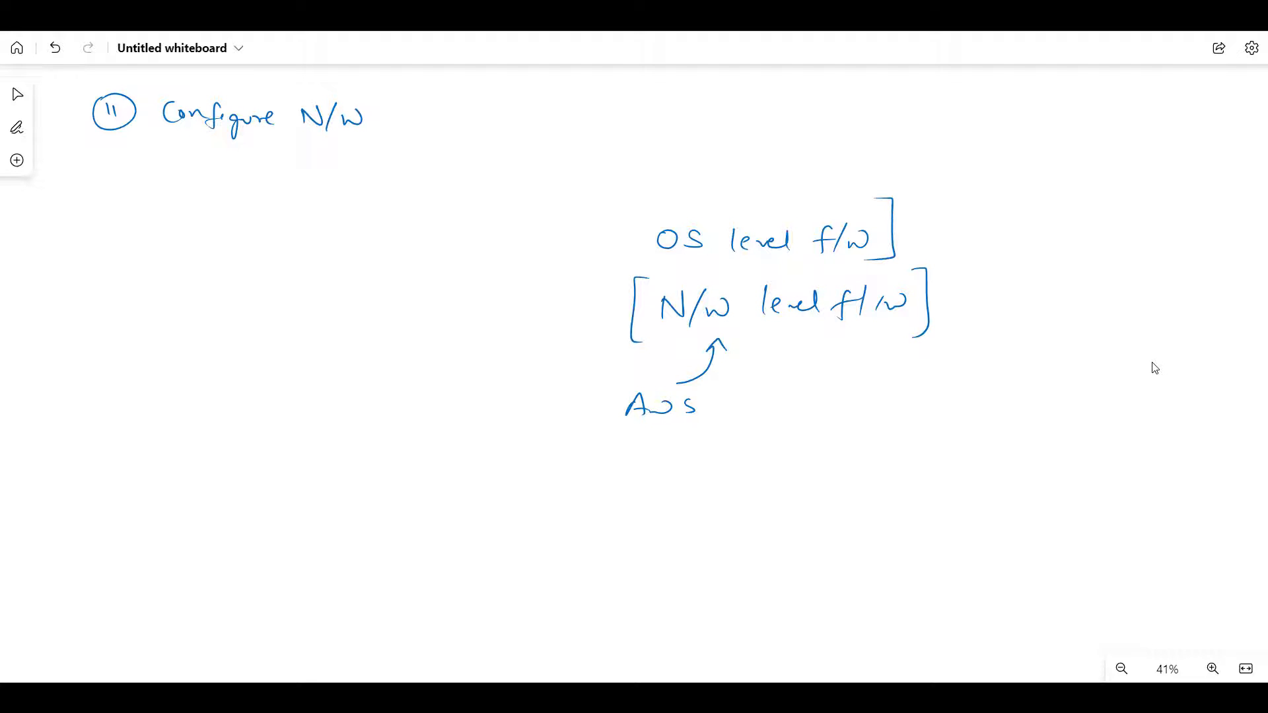
mouse_move(650, 213)
mouse_down()
mouse_move(627, 212)
mouse_move(641, 263)
mouse_up()
drag(910, 227, 991, 170)
drag(1013, 171, 999, 189)
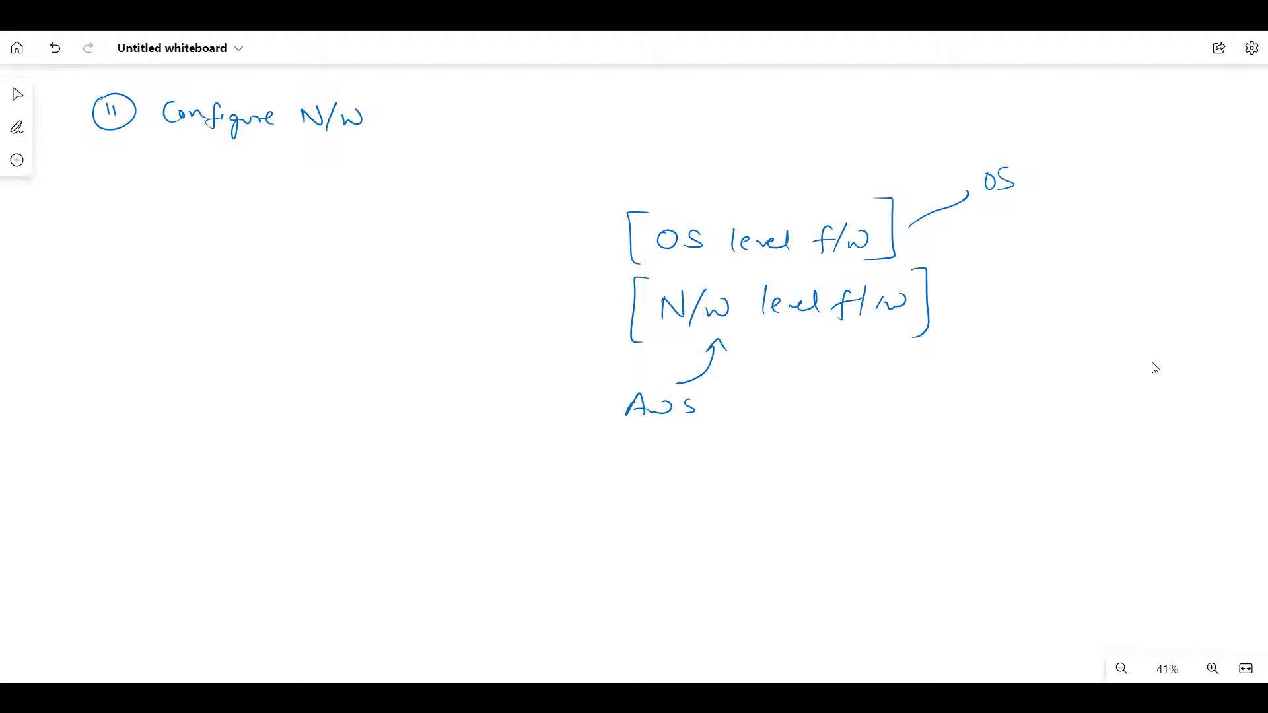
Add AD above the OS firewall and arrow it to ports 389, 636….
drag(807, 165, 808, 190)
mouse_move(809, 149)
mouse_down()
mouse_move(818, 130)
mouse_move(822, 140)
mouse_up()
mouse_move(833, 127)
mouse_down()
mouse_move(835, 145)
mouse_move(771, 140)
mouse_move(777, 164)
mouse_up()
drag(917, 236, 966, 235)
drag(993, 222, 991, 241)
mouse_move(1025, 221)
mouse_down()
mouse_move(1018, 238)
mouse_move(1025, 221)
mouse_up()
drag(1036, 226, 1080, 224)
mouse_move(1102, 212)
mouse_down()
mouse_move(1113, 220)
mouse_move(1099, 230)
mouse_up()
drag(1135, 210, 1133, 222)
click(1167, 225)
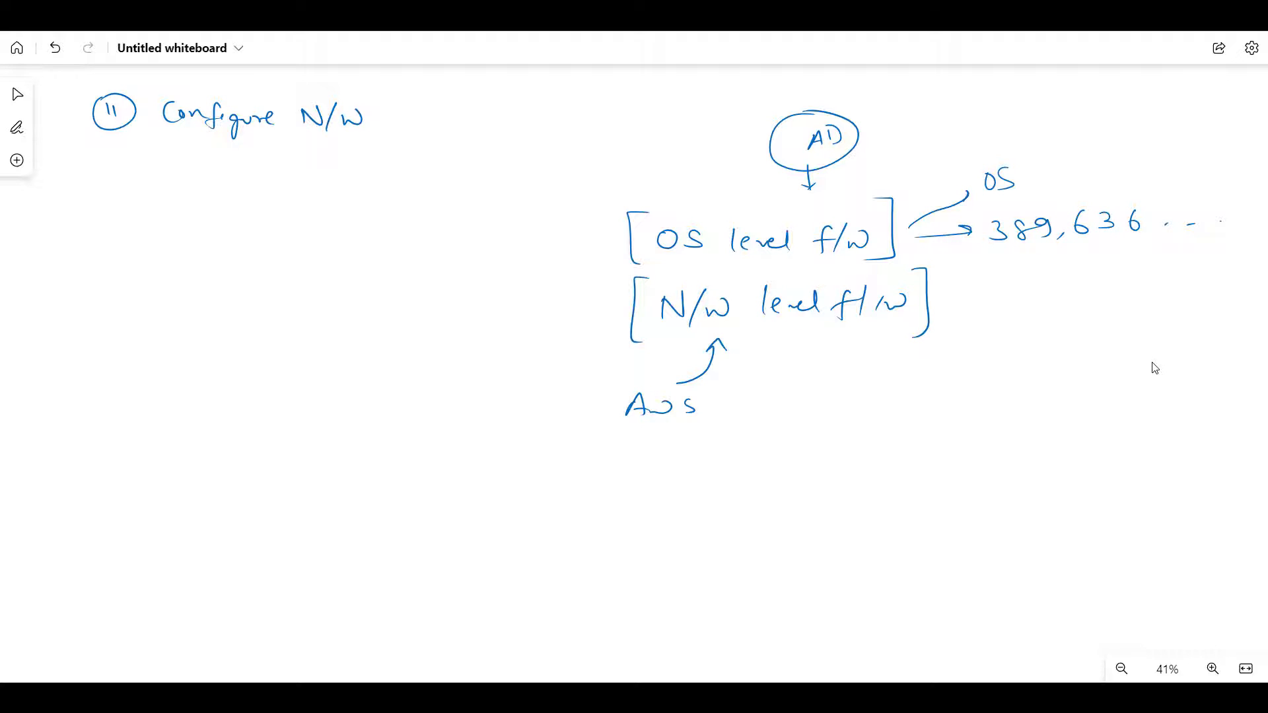
Arrow the network firewall to 3389 → RDP, add 389 below it, and circle both 389s.
mouse_move(818, 339)
mouse_down()
mouse_move(843, 382)
mouse_move(903, 381)
mouse_move(933, 360)
mouse_move(958, 383)
mouse_move(1028, 385)
mouse_up()
drag(1029, 363, 1056, 386)
mouse_move(1056, 368)
mouse_down()
mouse_move(1069, 385)
mouse_move(1090, 374)
mouse_up()
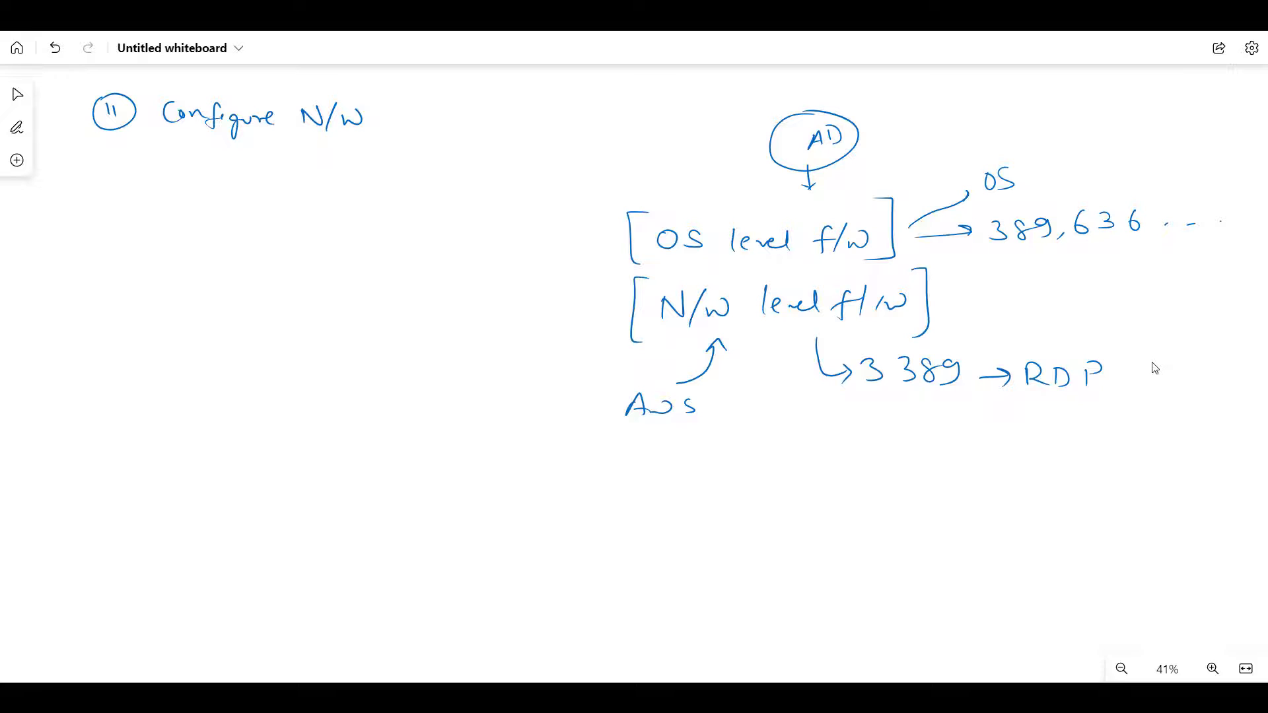
mouse_move(1052, 204)
mouse_down()
mouse_move(977, 246)
mouse_move(1075, 228)
mouse_move(1070, 238)
mouse_up()
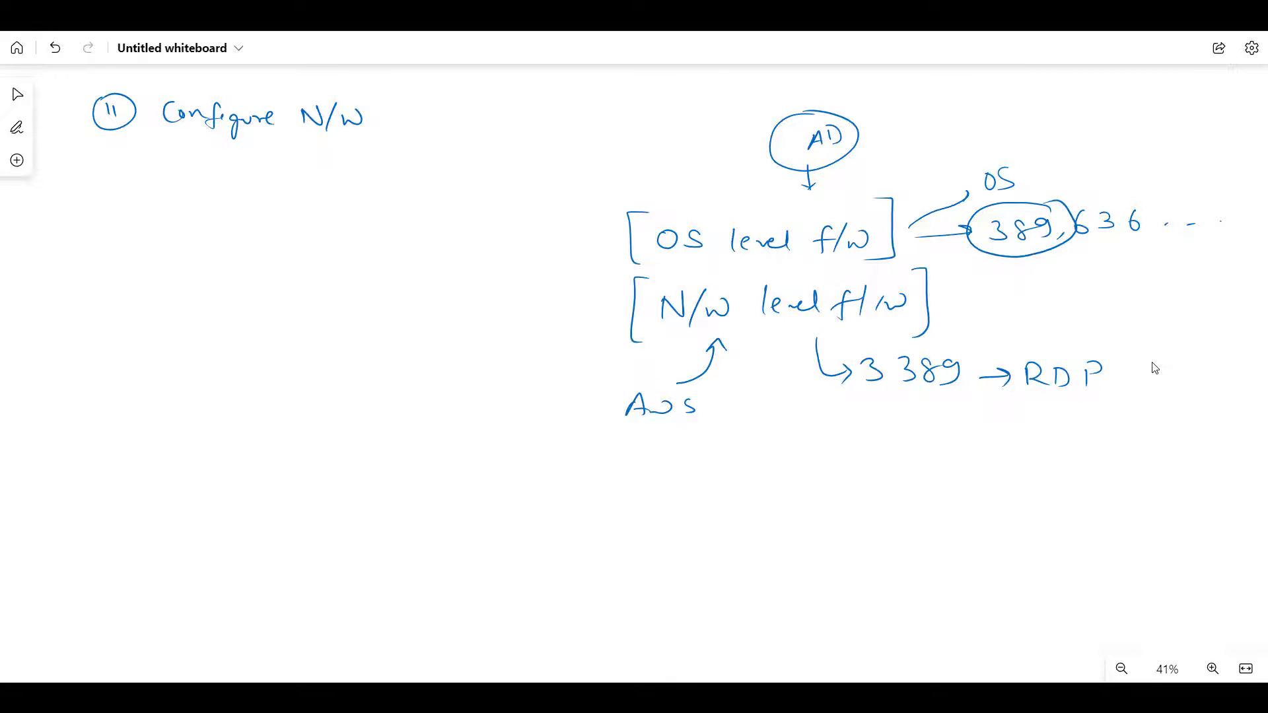
drag(830, 426, 877, 438)
mouse_move(893, 425)
mouse_down()
mouse_move(904, 436)
mouse_move(893, 446)
mouse_up()
mouse_move(928, 422)
mouse_down()
mouse_move(922, 437)
mouse_move(938, 429)
mouse_up()
drag(938, 428, 959, 437)
drag(925, 399, 915, 400)
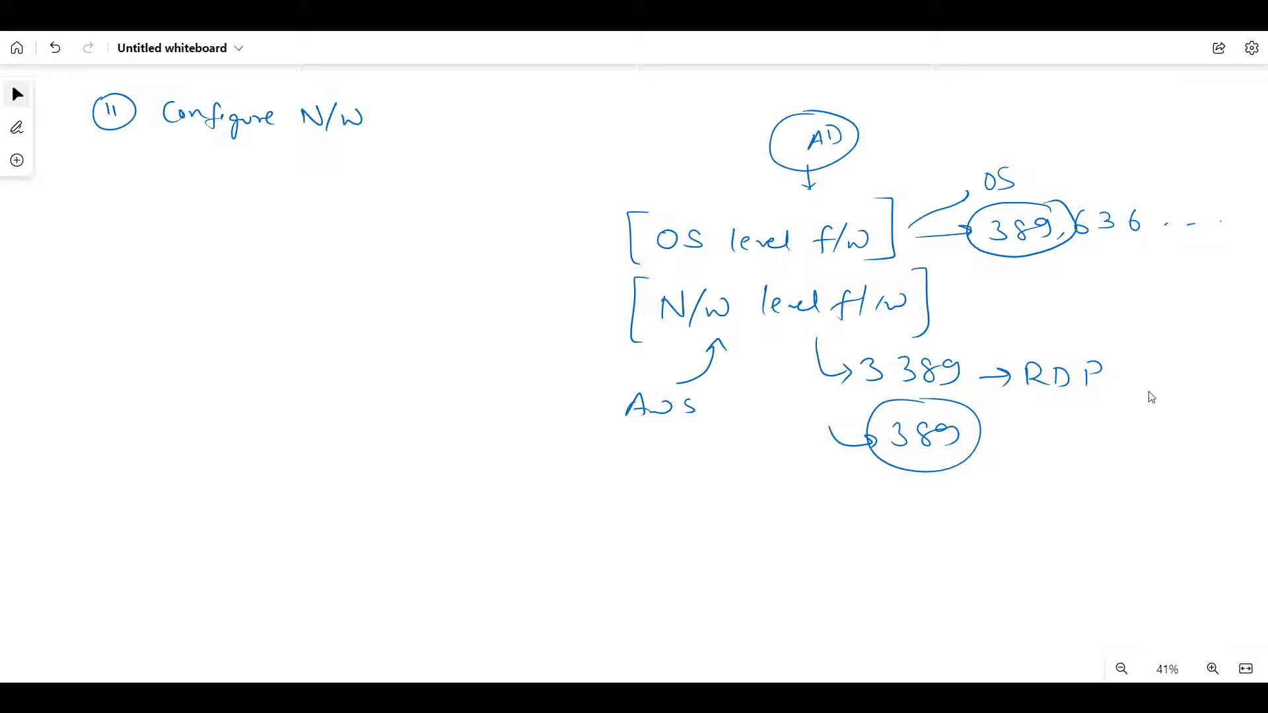
On the remote server, search 'firewall' and launch Windows Defender Firewall with Advanced Security.
click(528, 697)
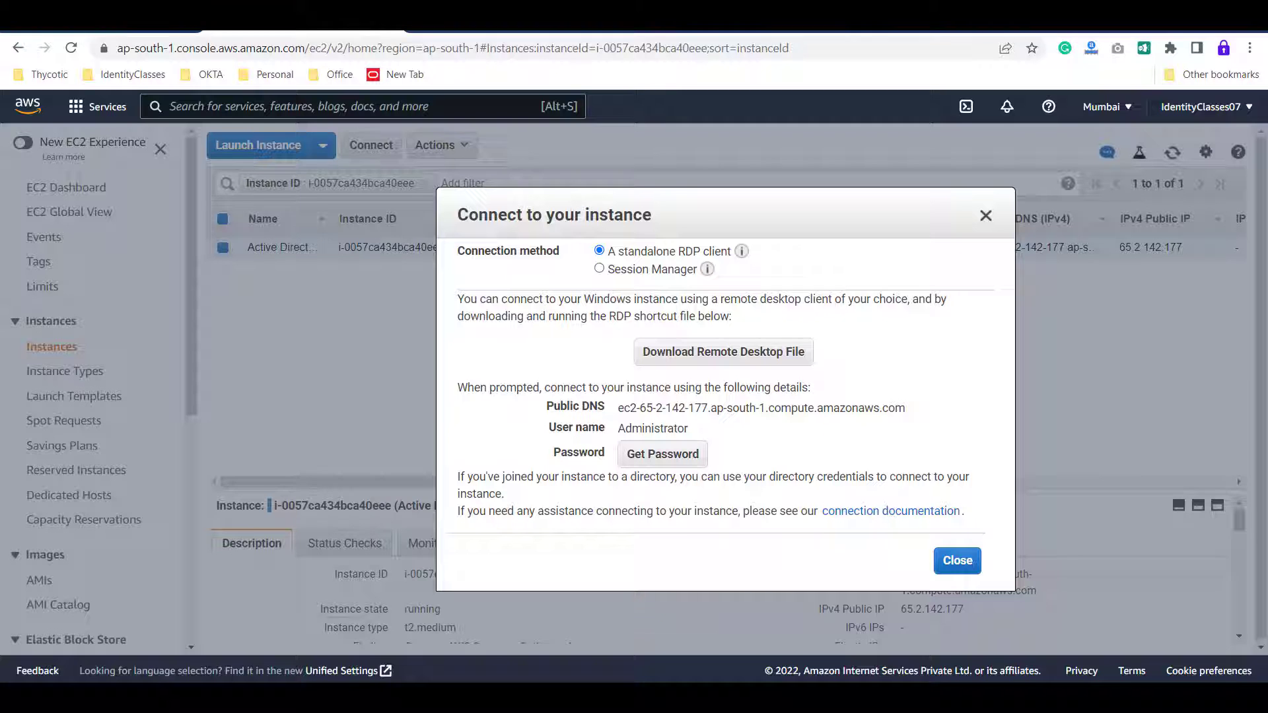
mouse_move(986, 653)
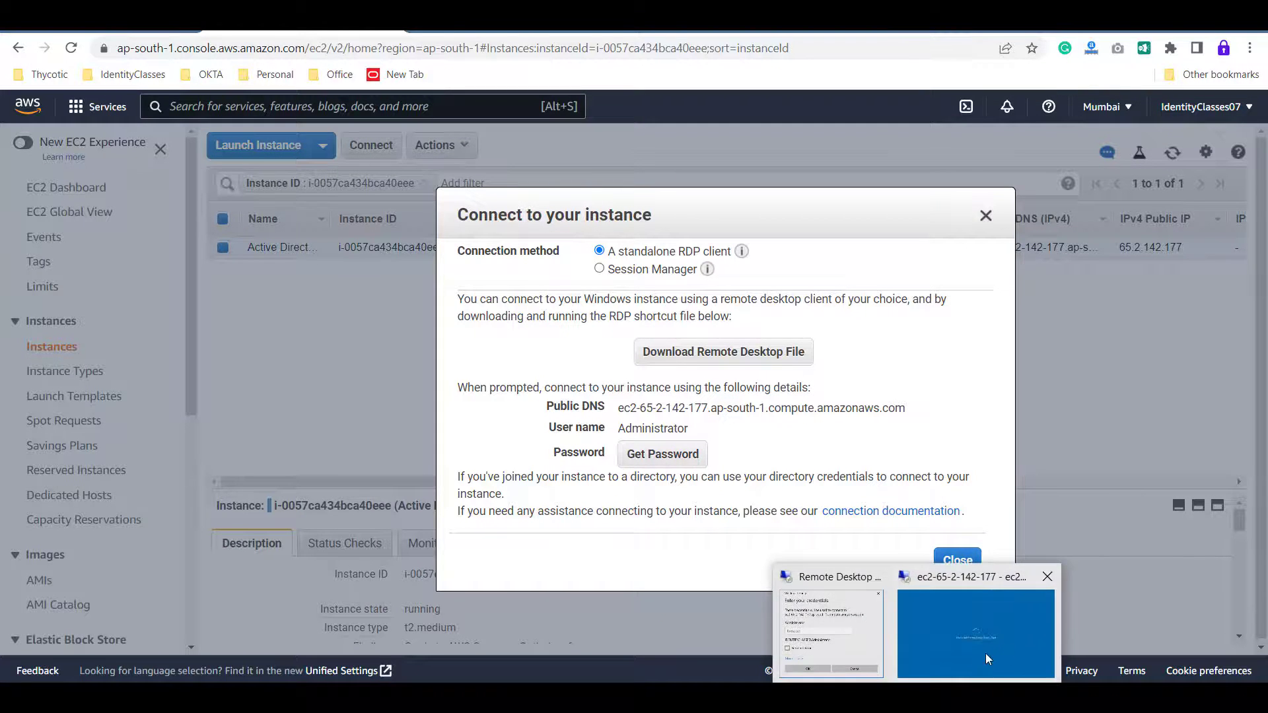
click(1022, 644)
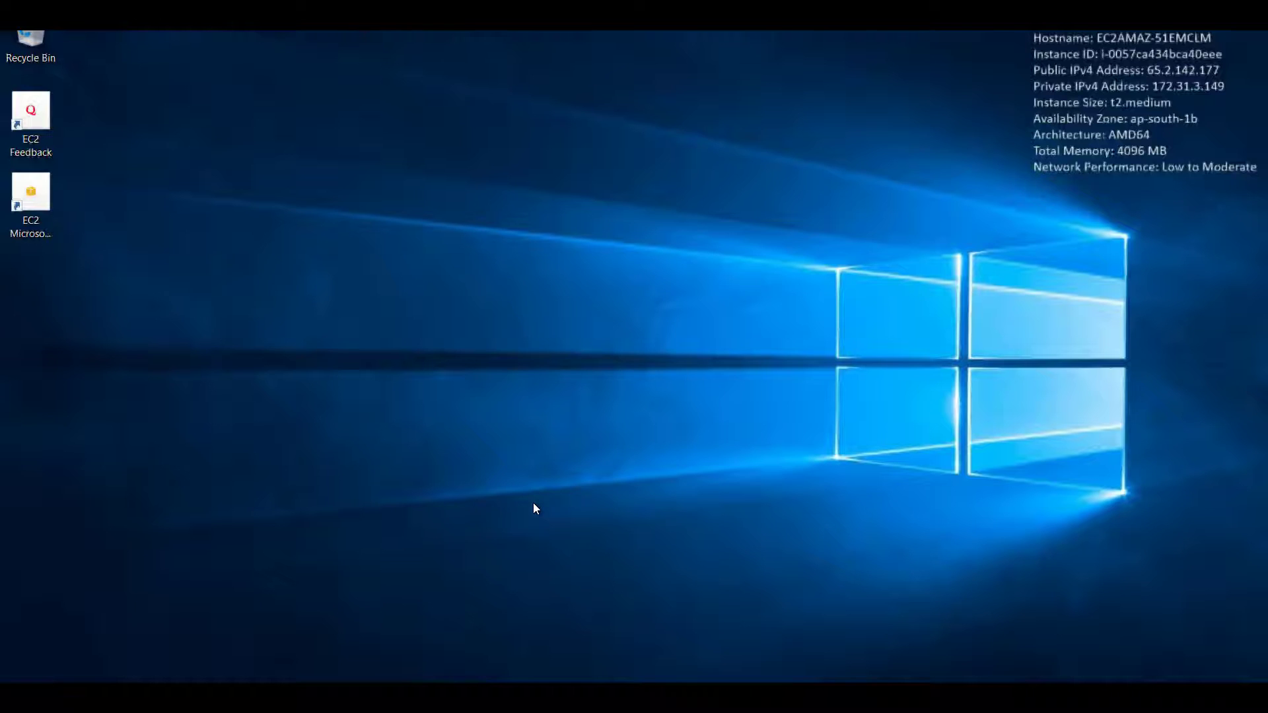
click(20, 699)
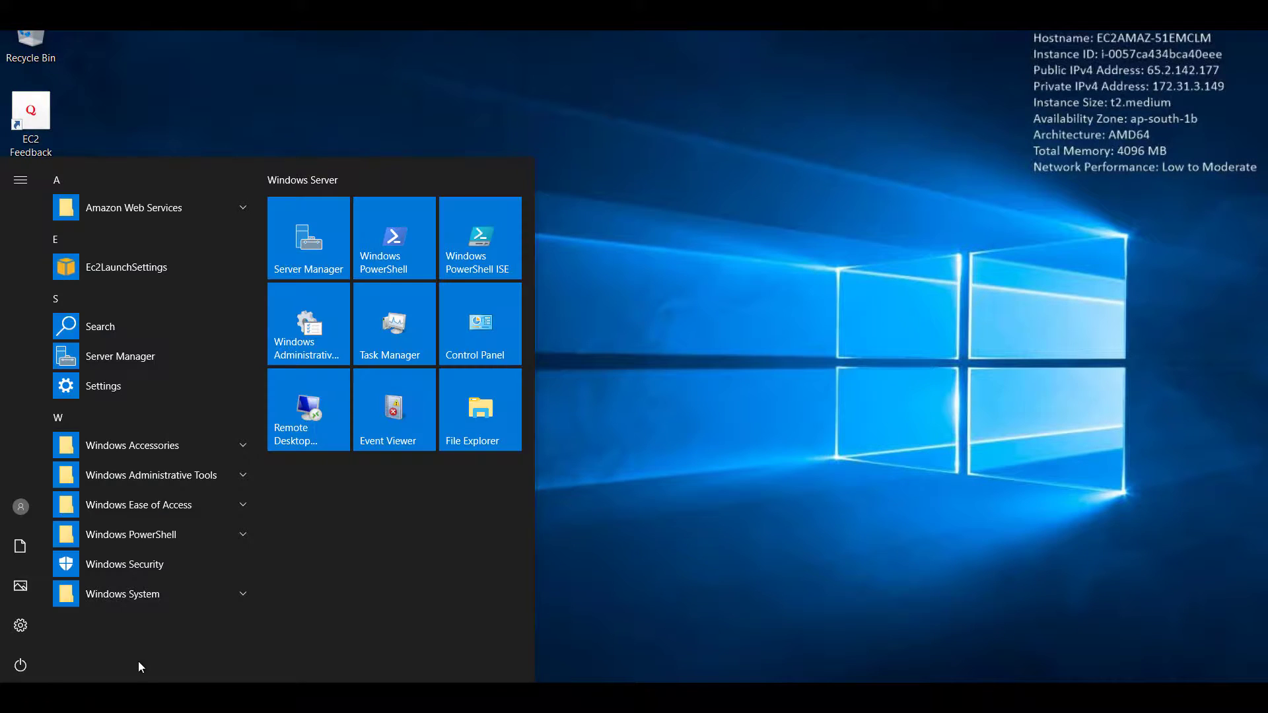
text(windows)
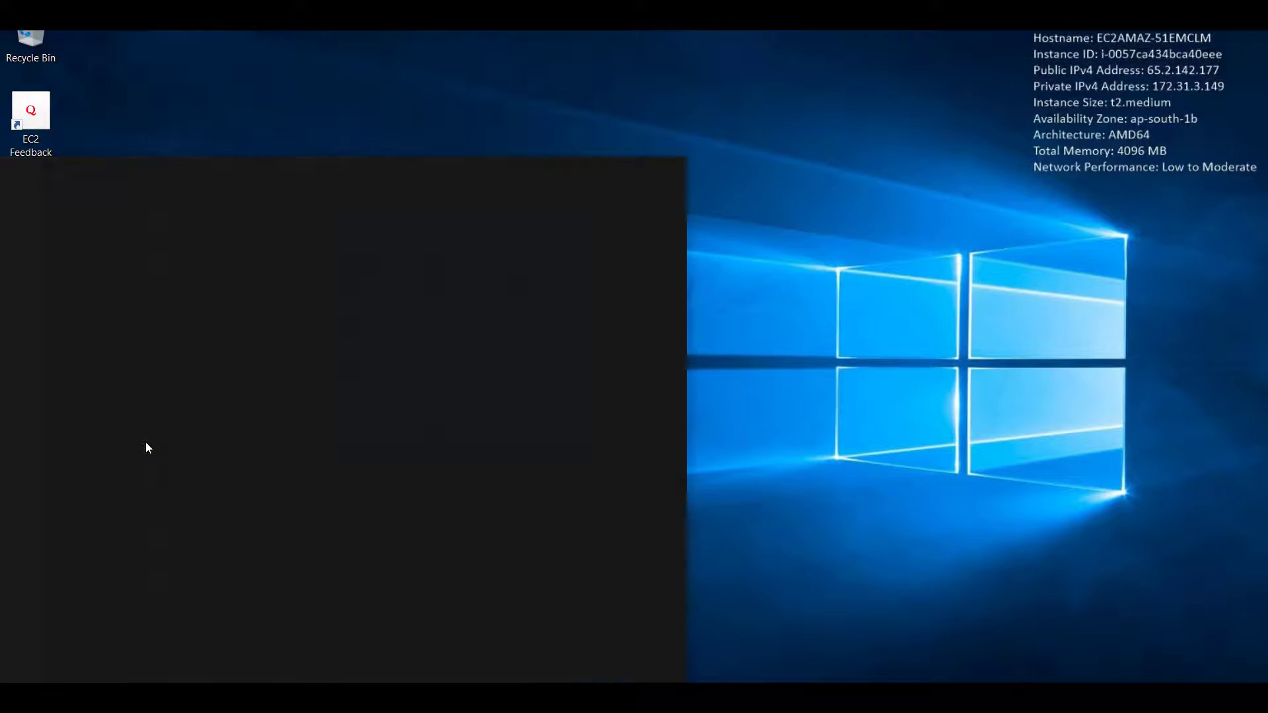
text( fire)
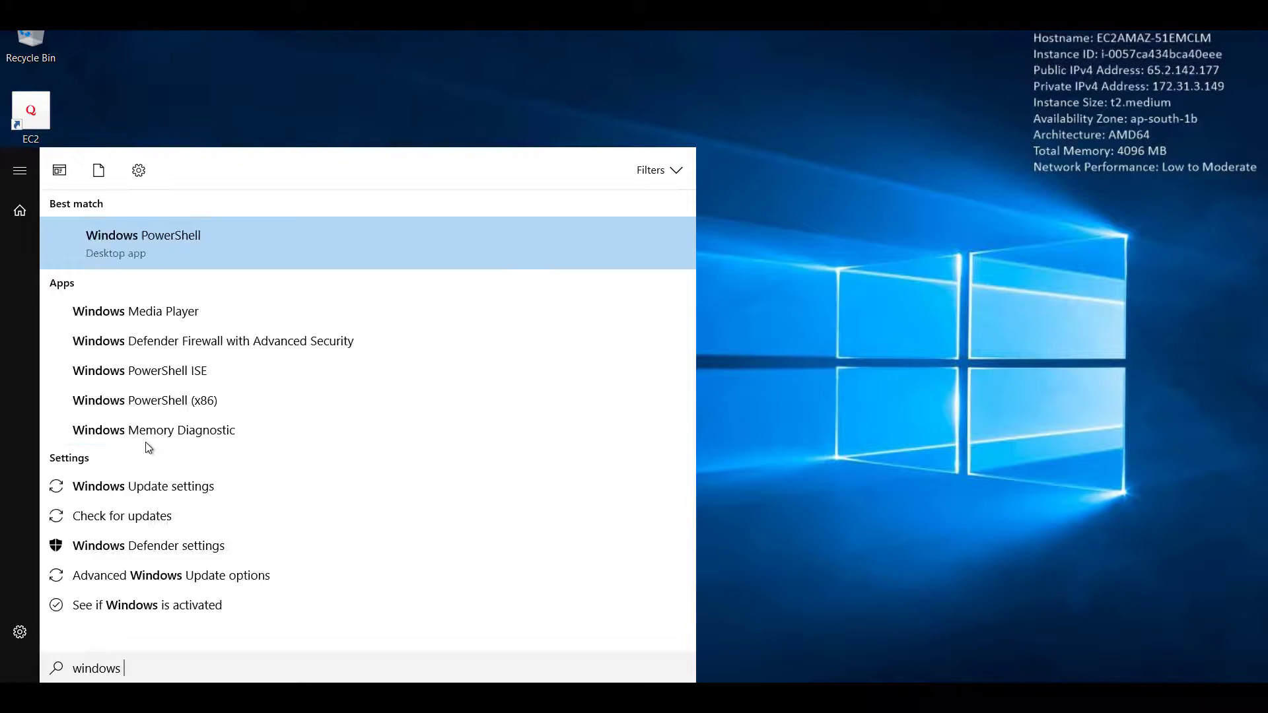
text(wall)
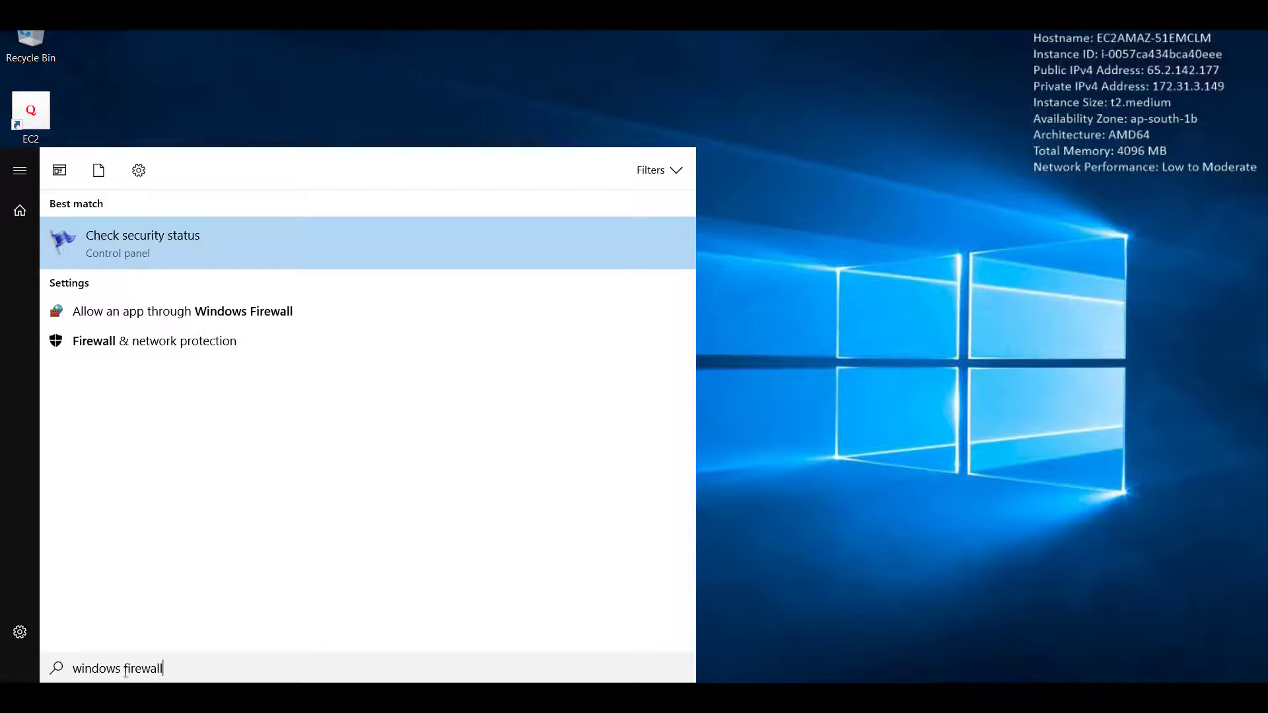
double_click(119, 669)
key(Delete)
key(Delete)
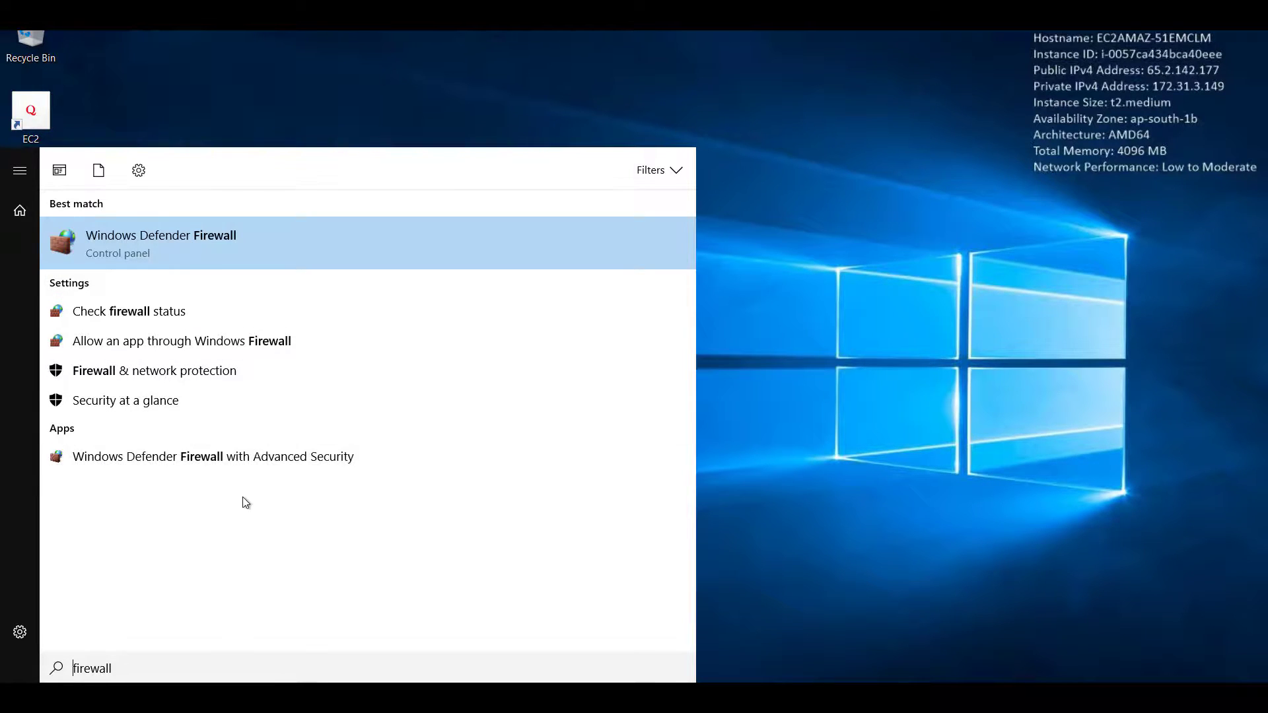
click(284, 455)
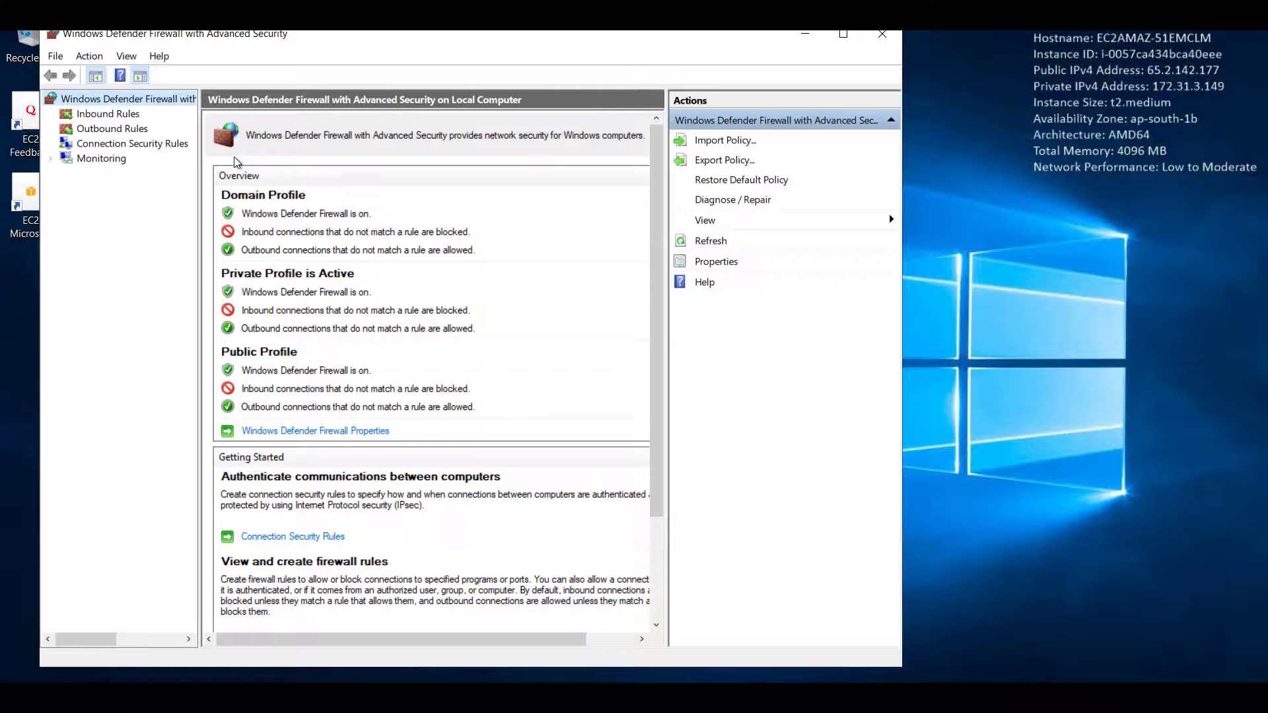
Open the LDAP (TCP-In) inbound rule and confirm its description lists TCP port 389.
click(98, 118)
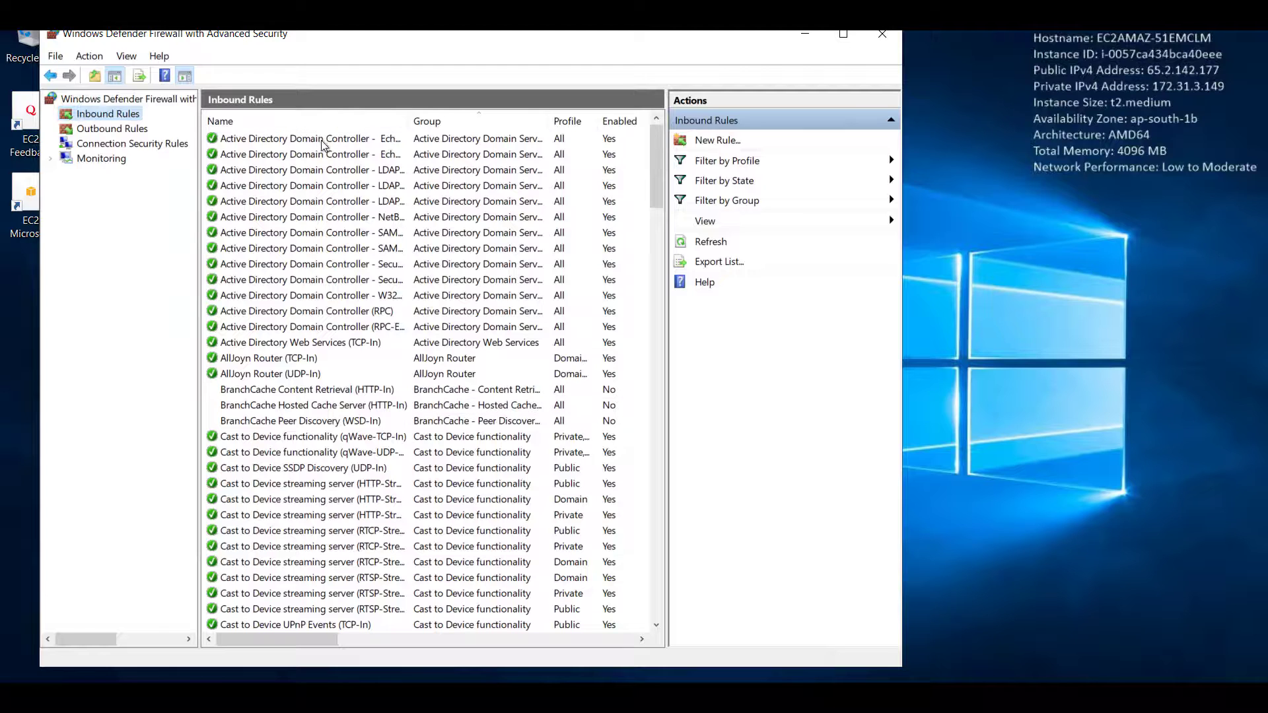
double_click(361, 172)
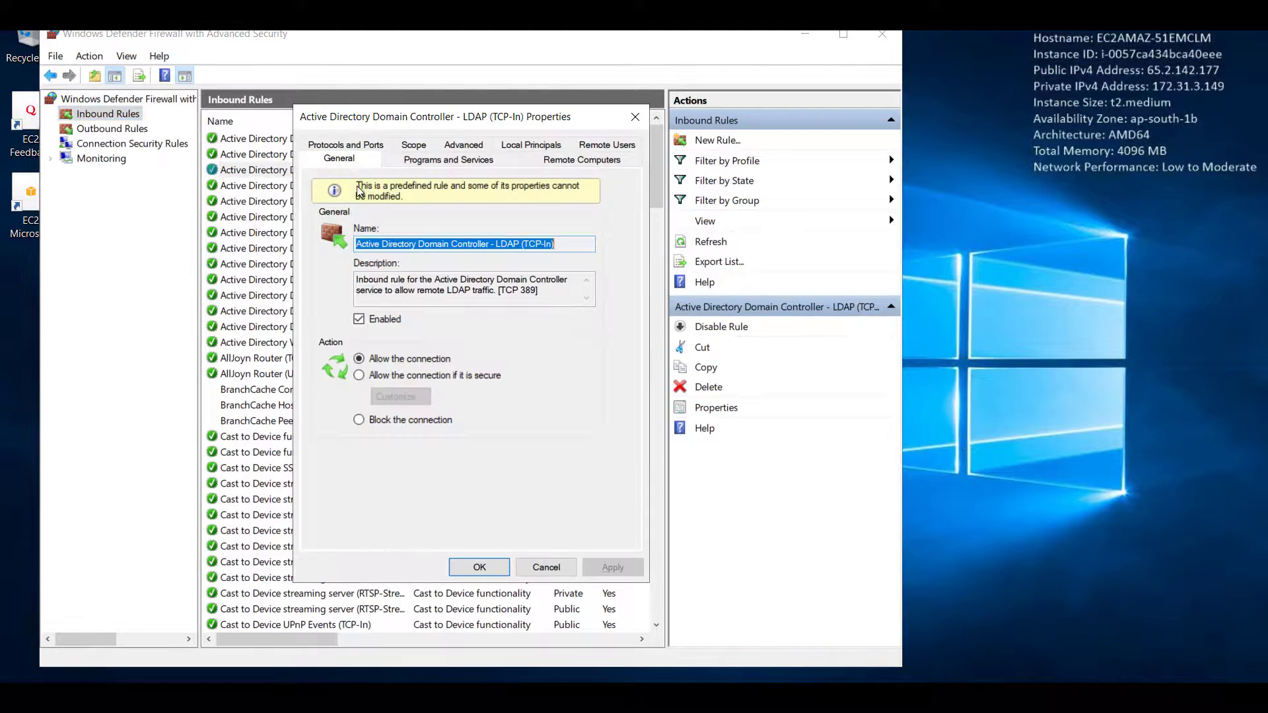
key(Tab)
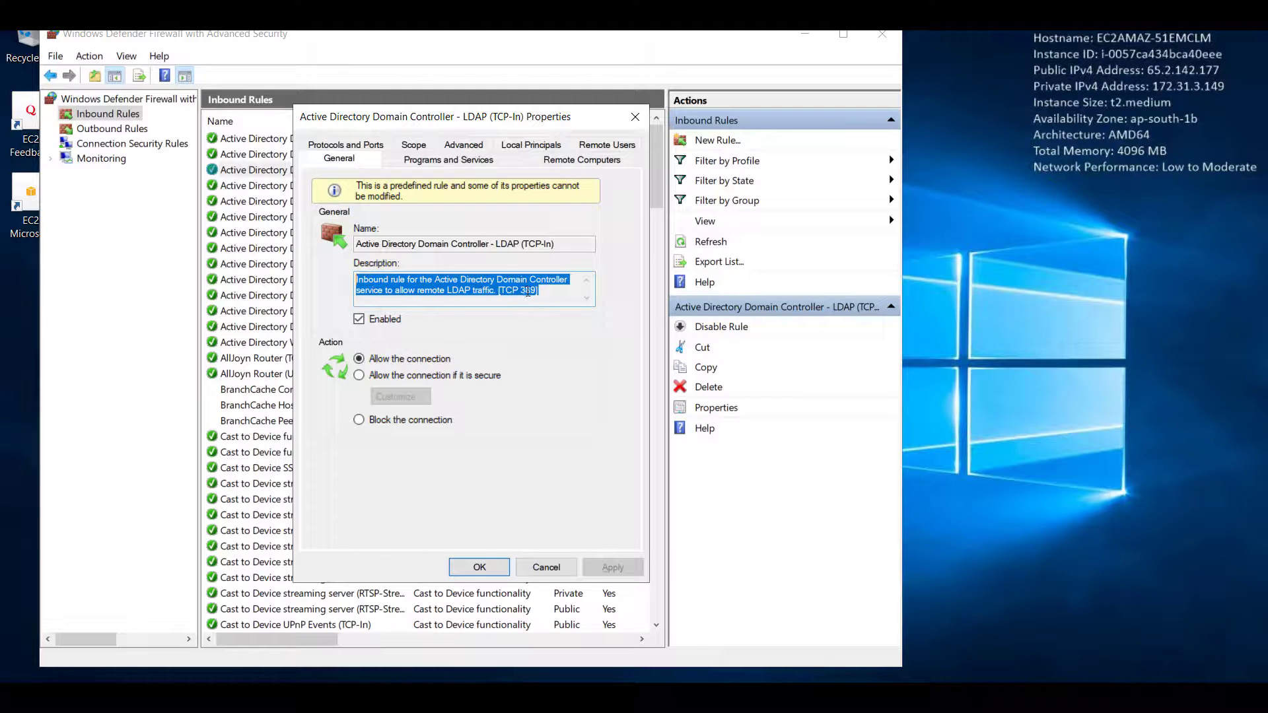
double_click(528, 291)
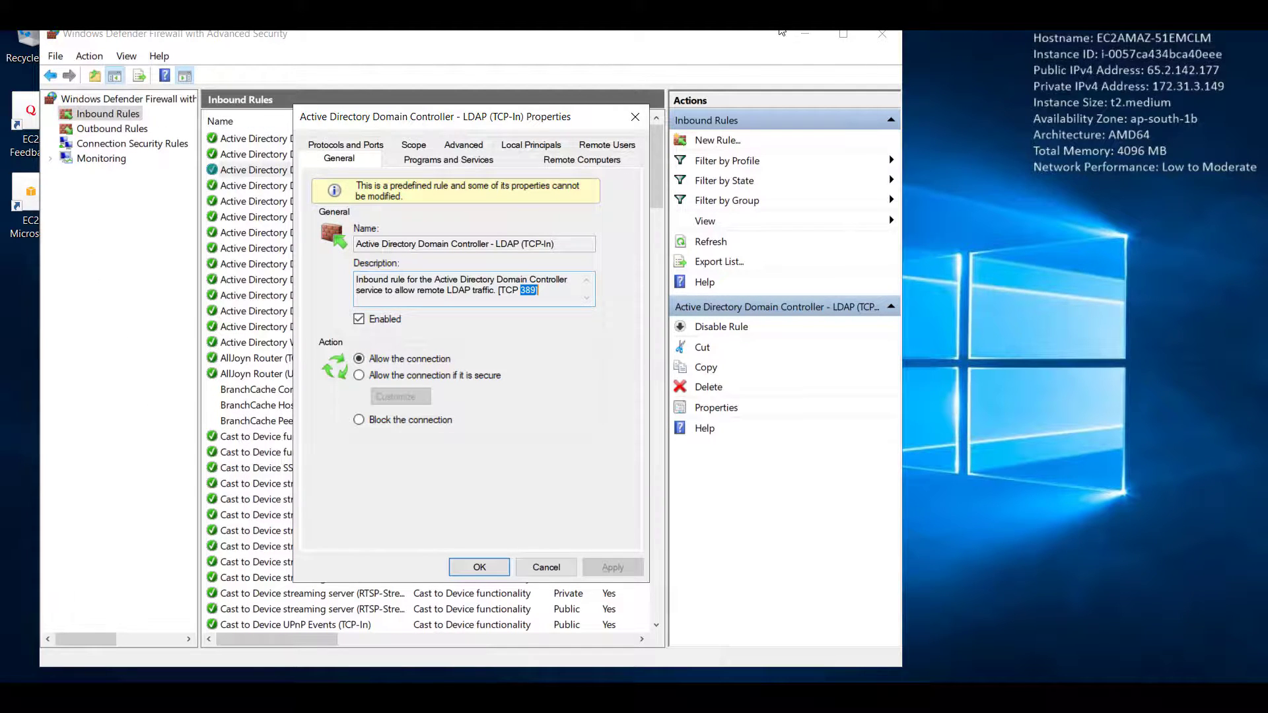
click(805, 33)
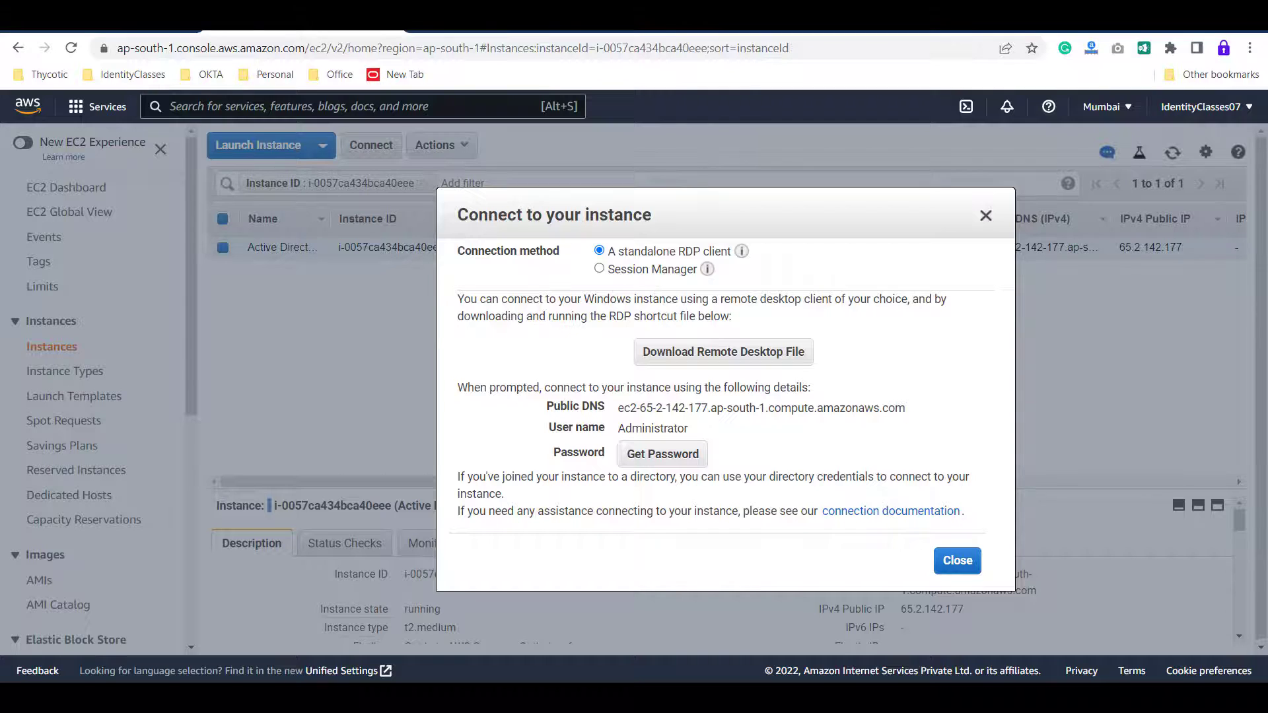
From the instance details, go to security group launch-wizard-2 and edit its inbound rules, currently only RDP 3389.
click(957, 561)
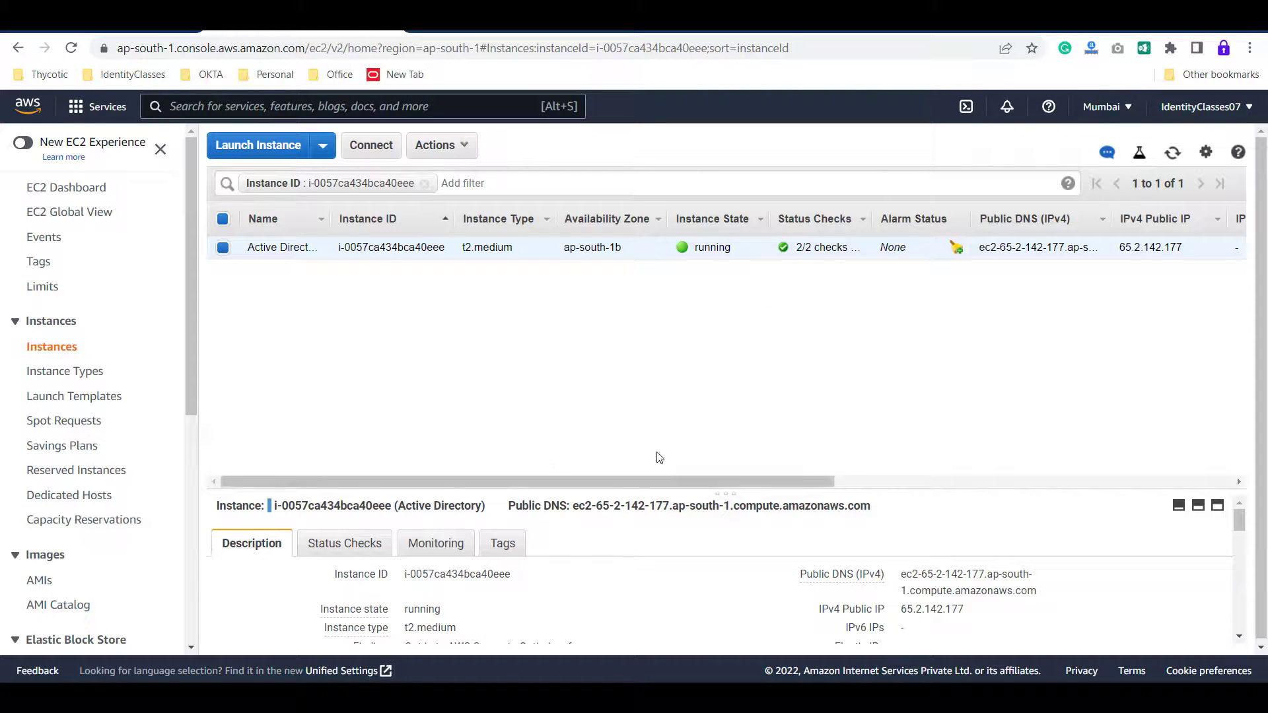
scroll(693, 589, down, 5)
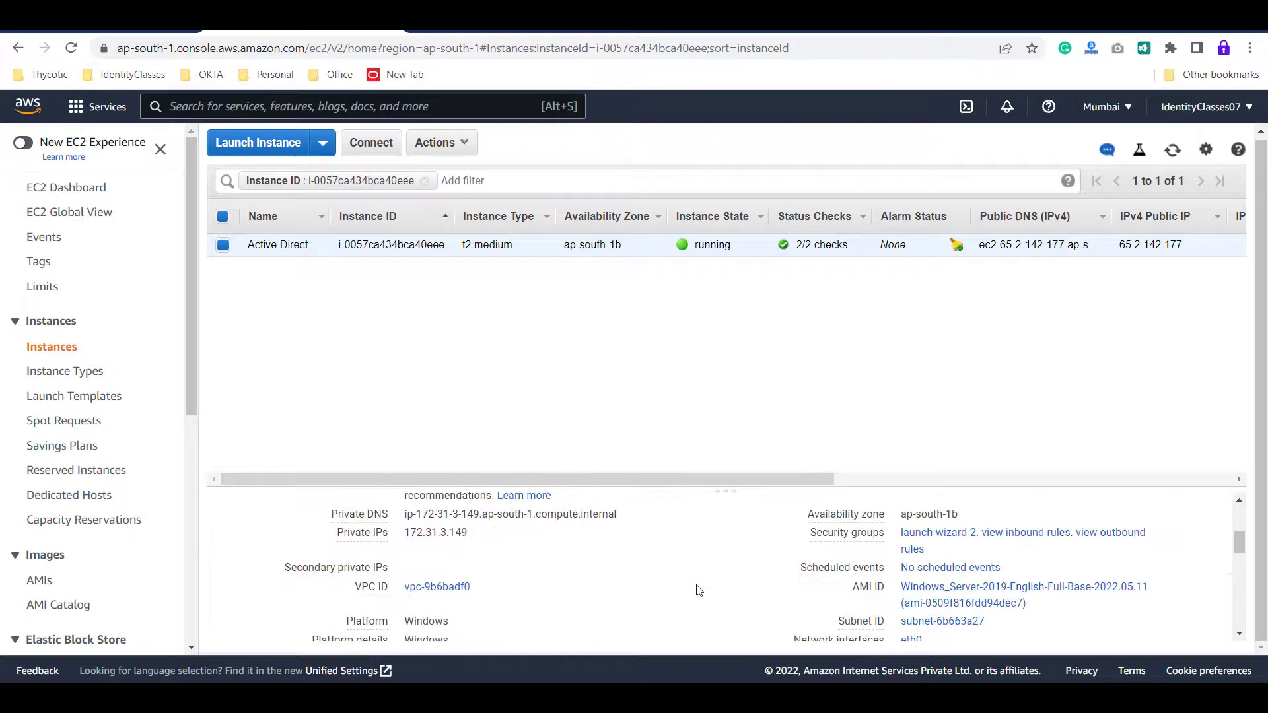
scroll(699, 590, up, 1)
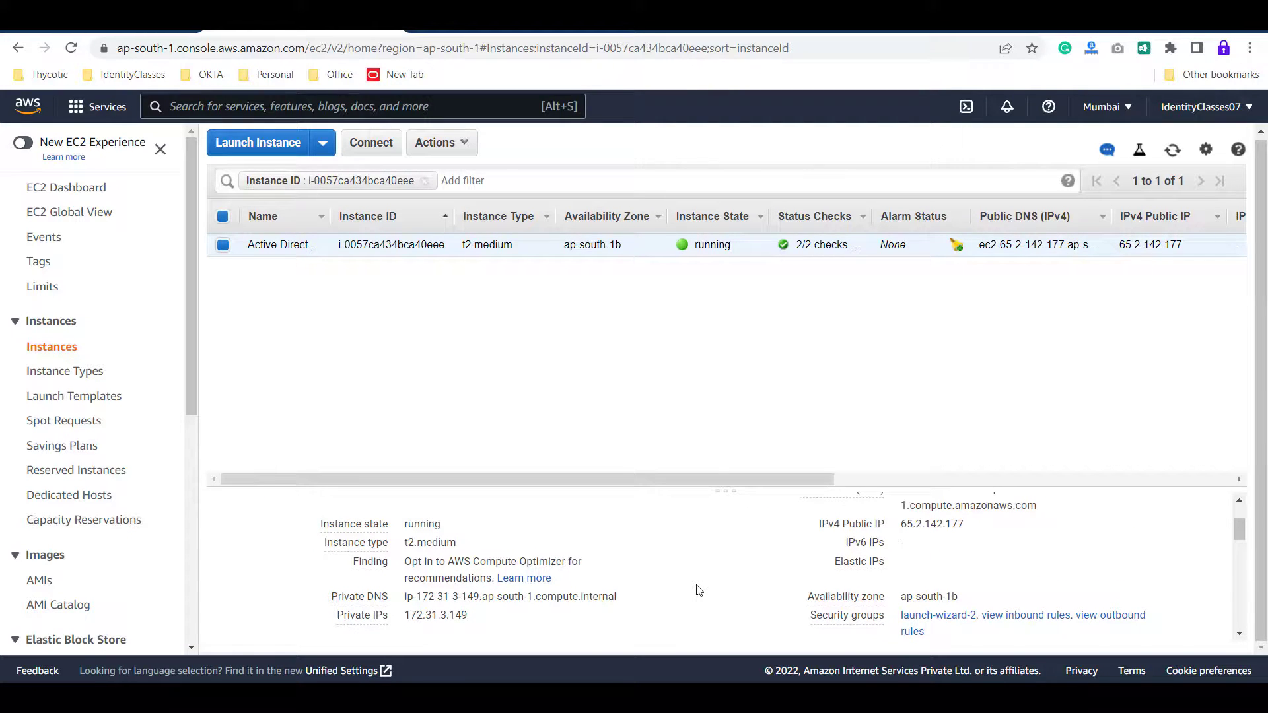
scroll(699, 590, down, 1)
scroll(699, 590, up, 1)
drag(810, 615, 889, 621)
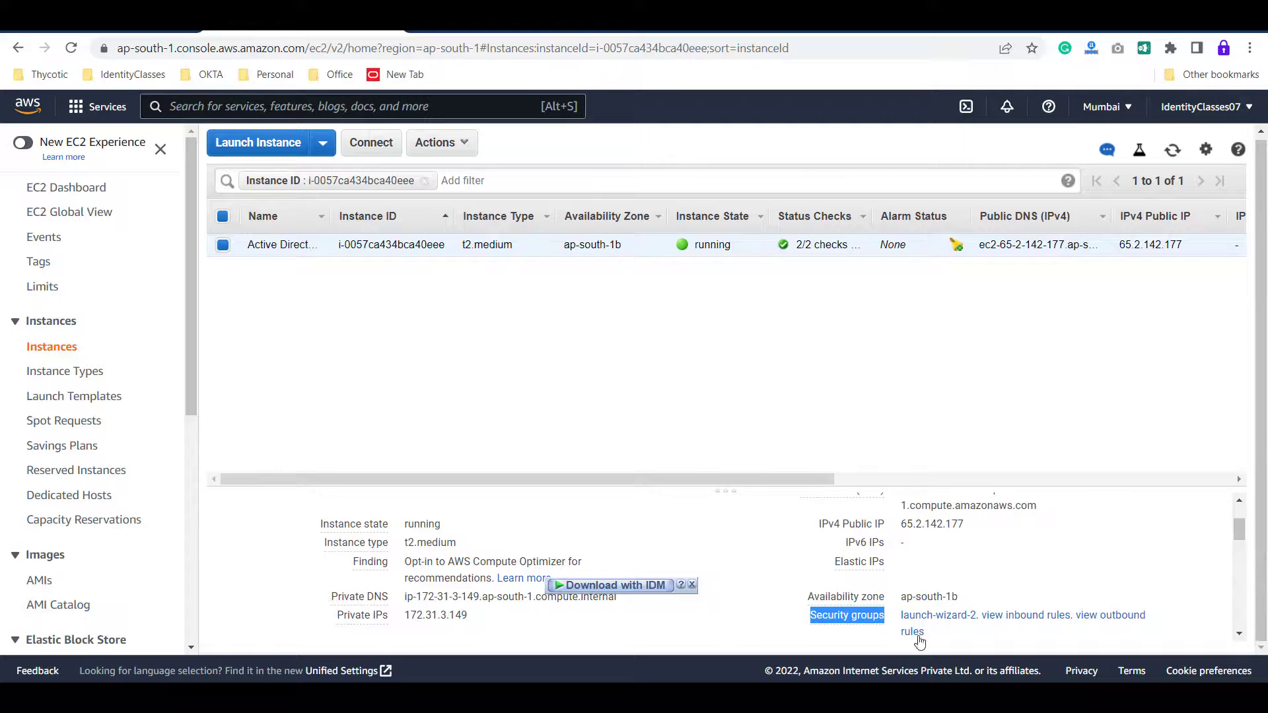
click(928, 618)
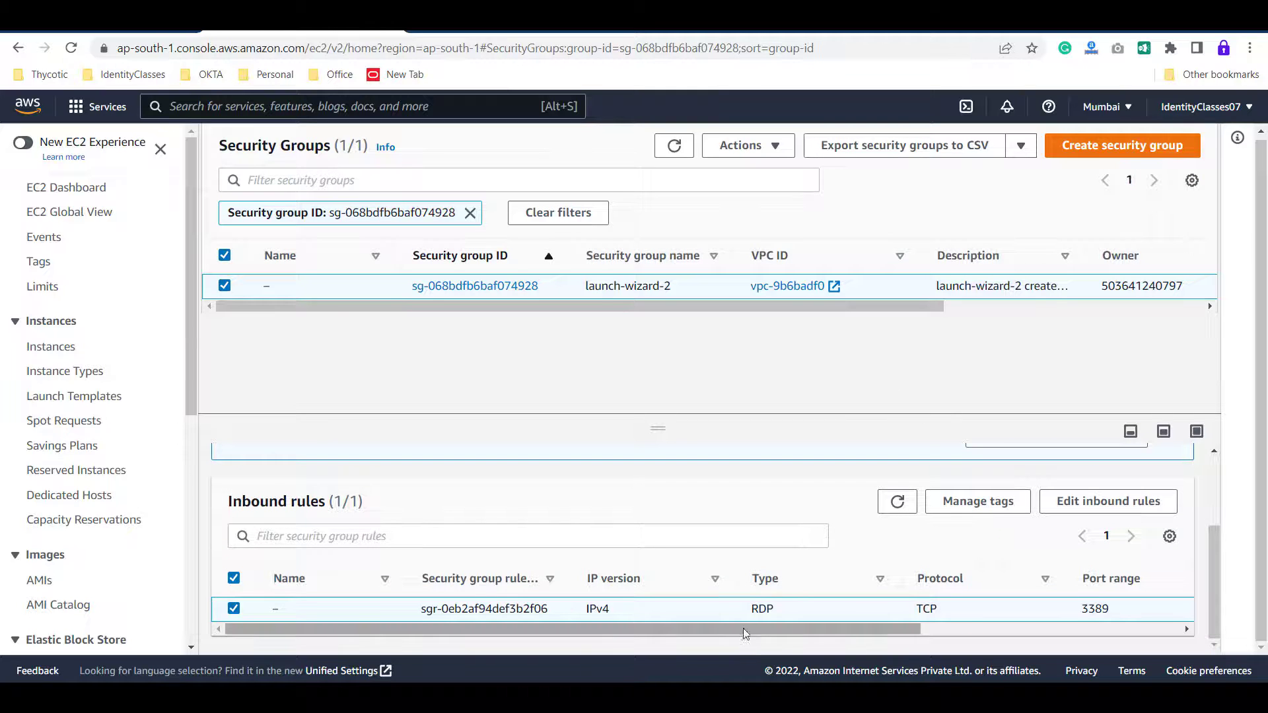
scroll(431, 539, up, 2)
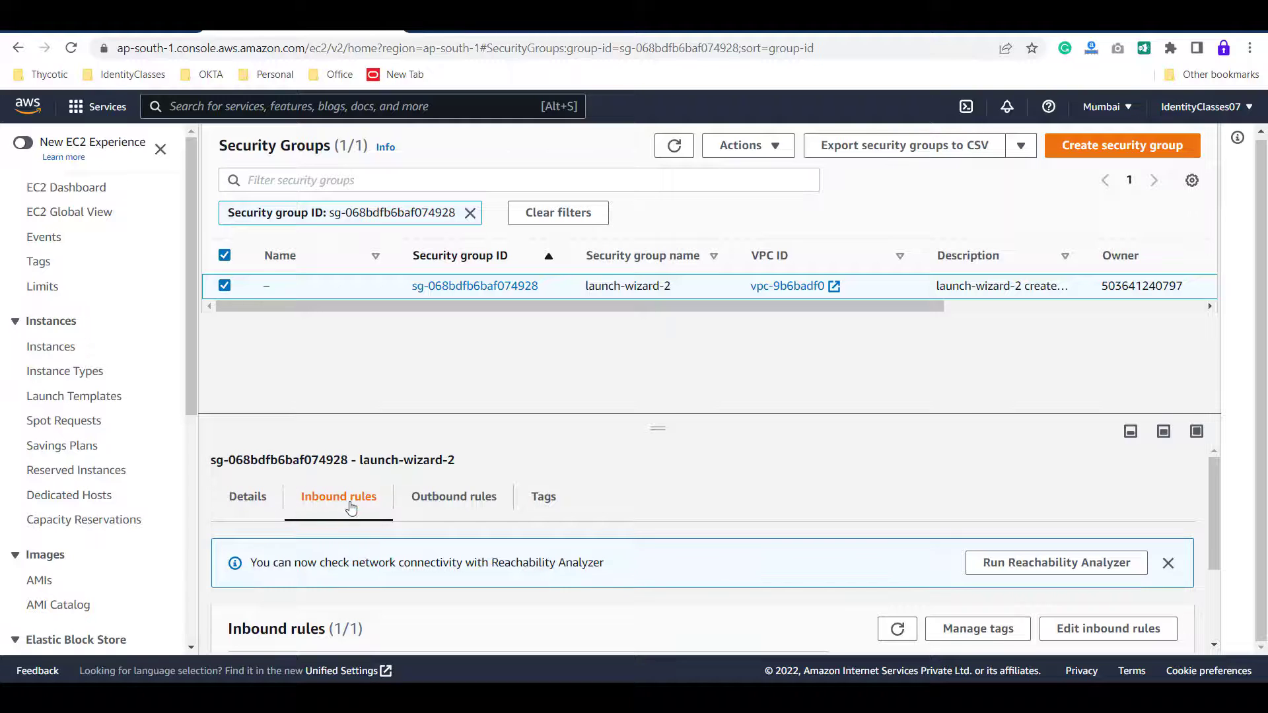
scroll(700, 495, down, 3)
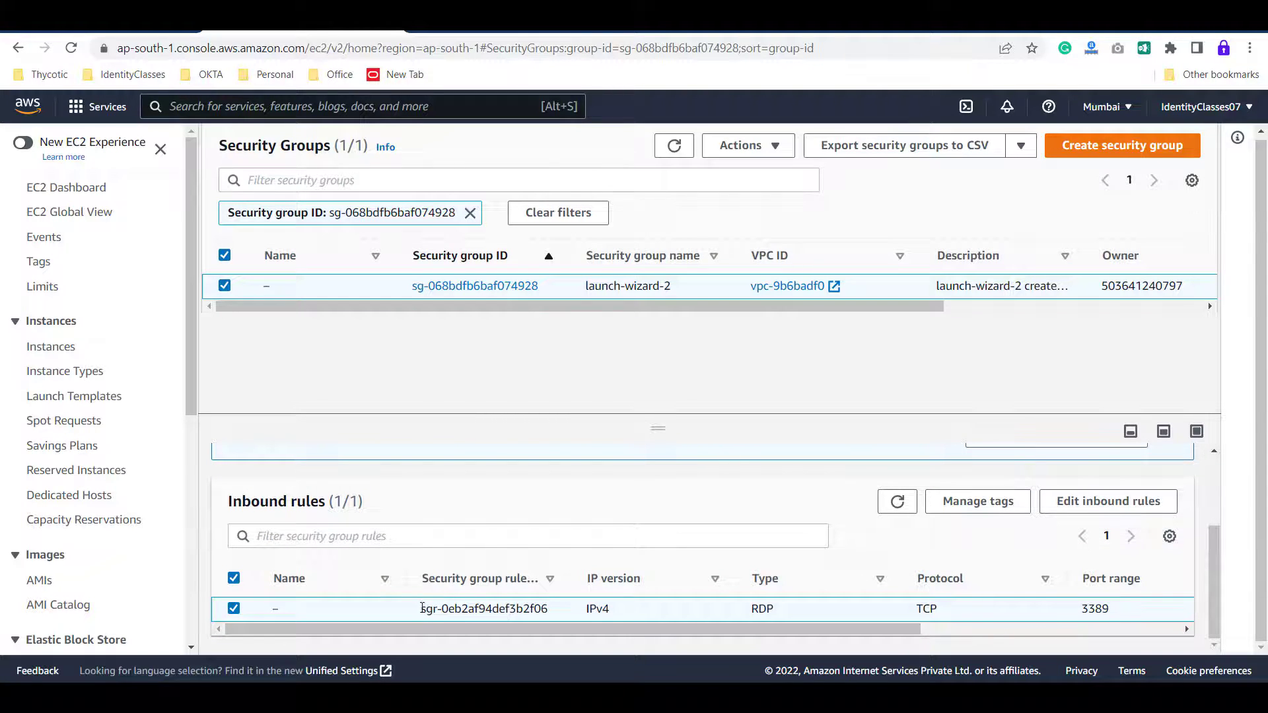
double_click(1090, 609)
click(1095, 502)
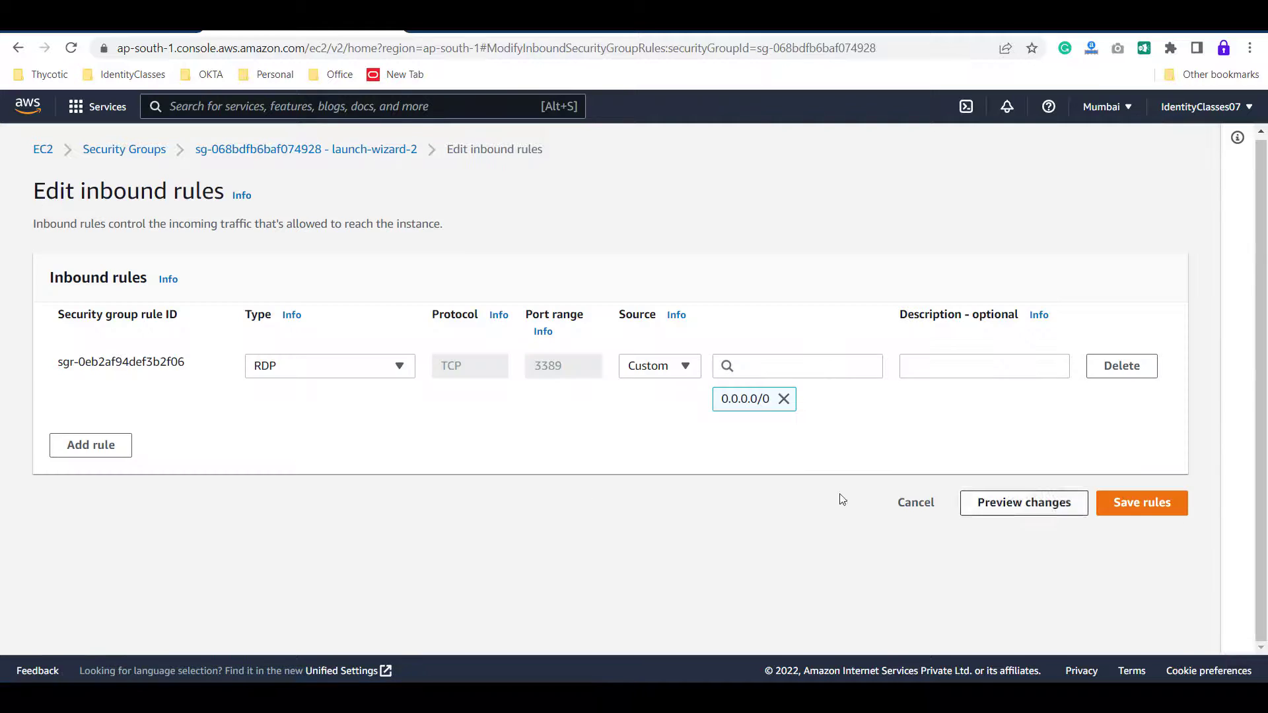
Add and save a Custom TCP port 389 rule from 0.0.0.0/0 described 'LDAP'.
click(110, 453)
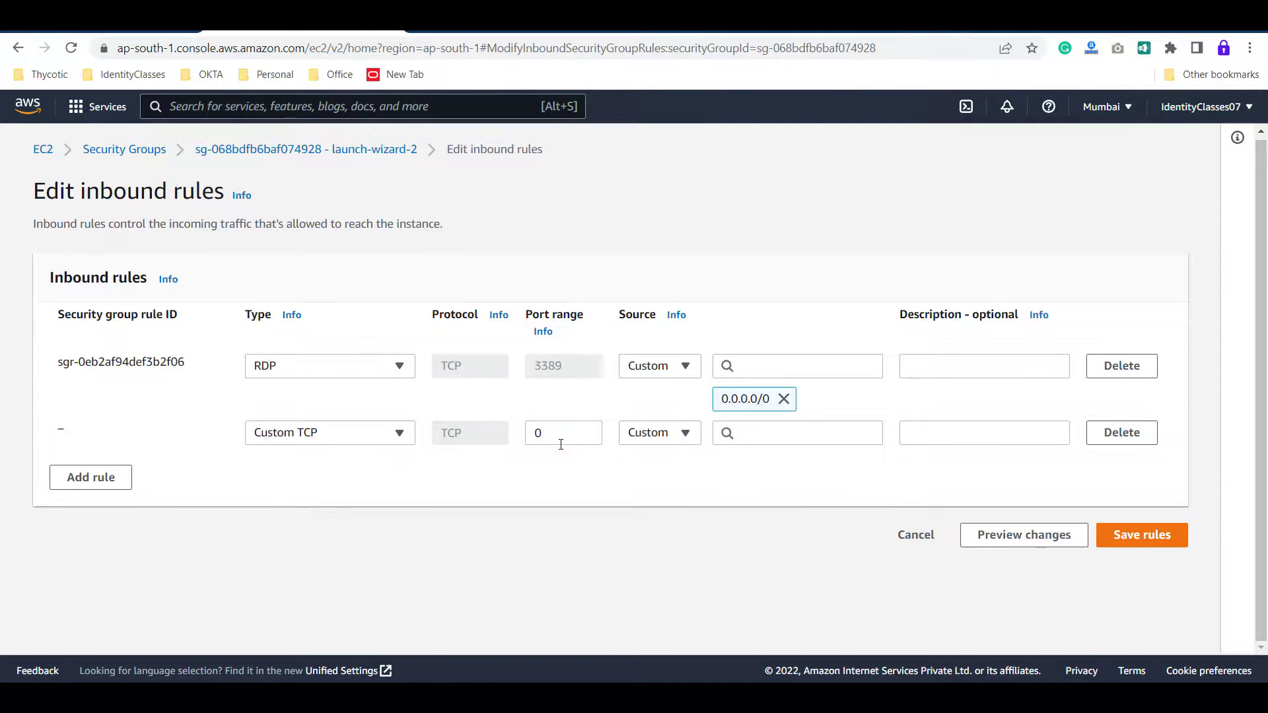
double_click(534, 433)
text(3389)
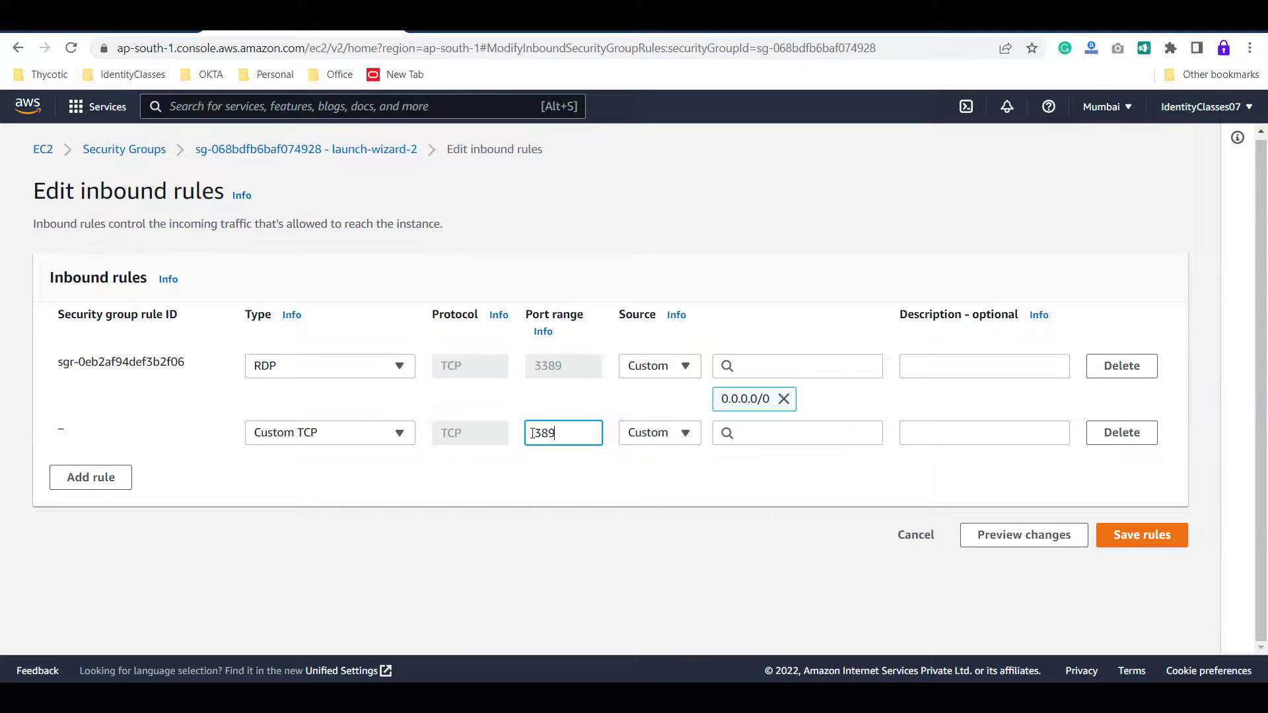
click(767, 438)
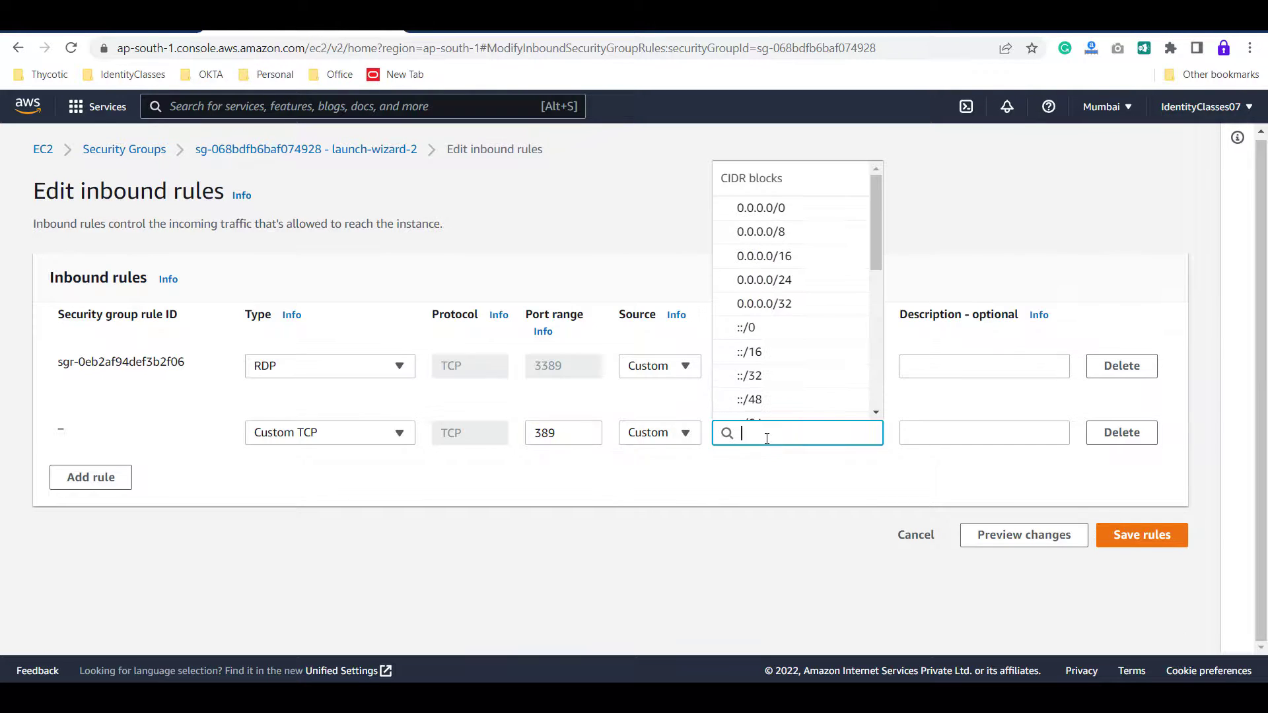
click(819, 208)
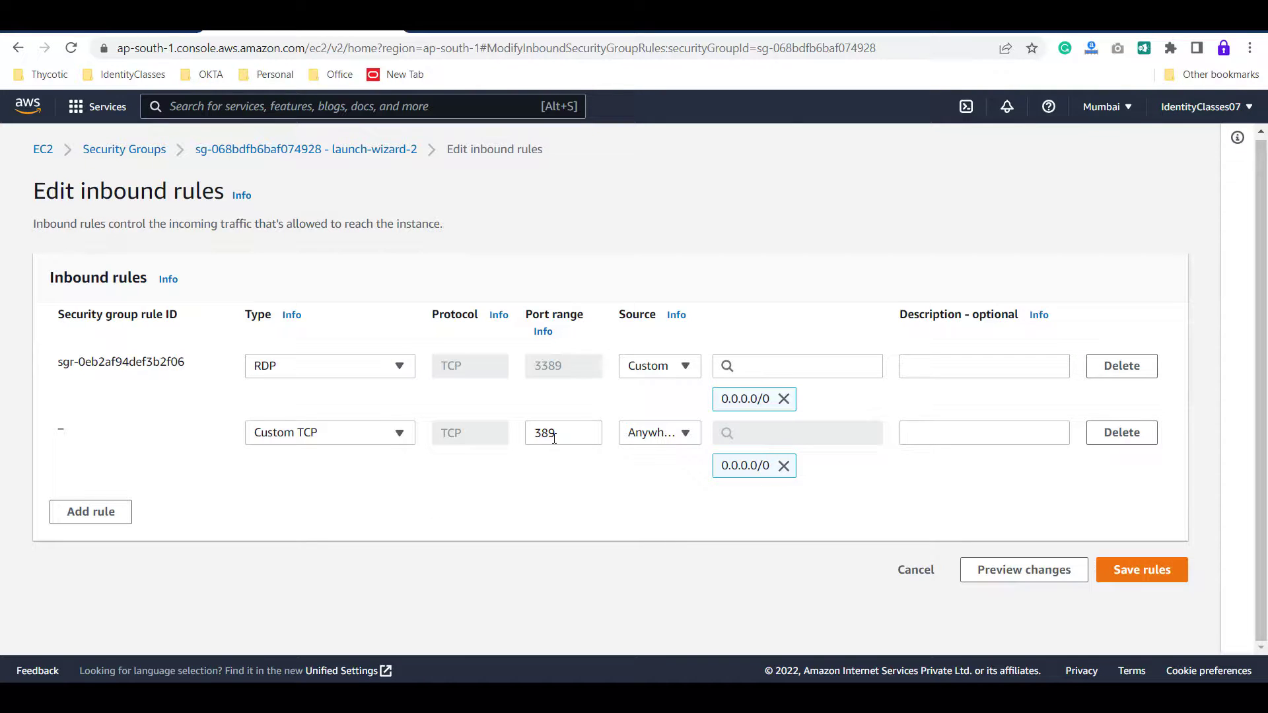
click(953, 433)
text(LDAP)
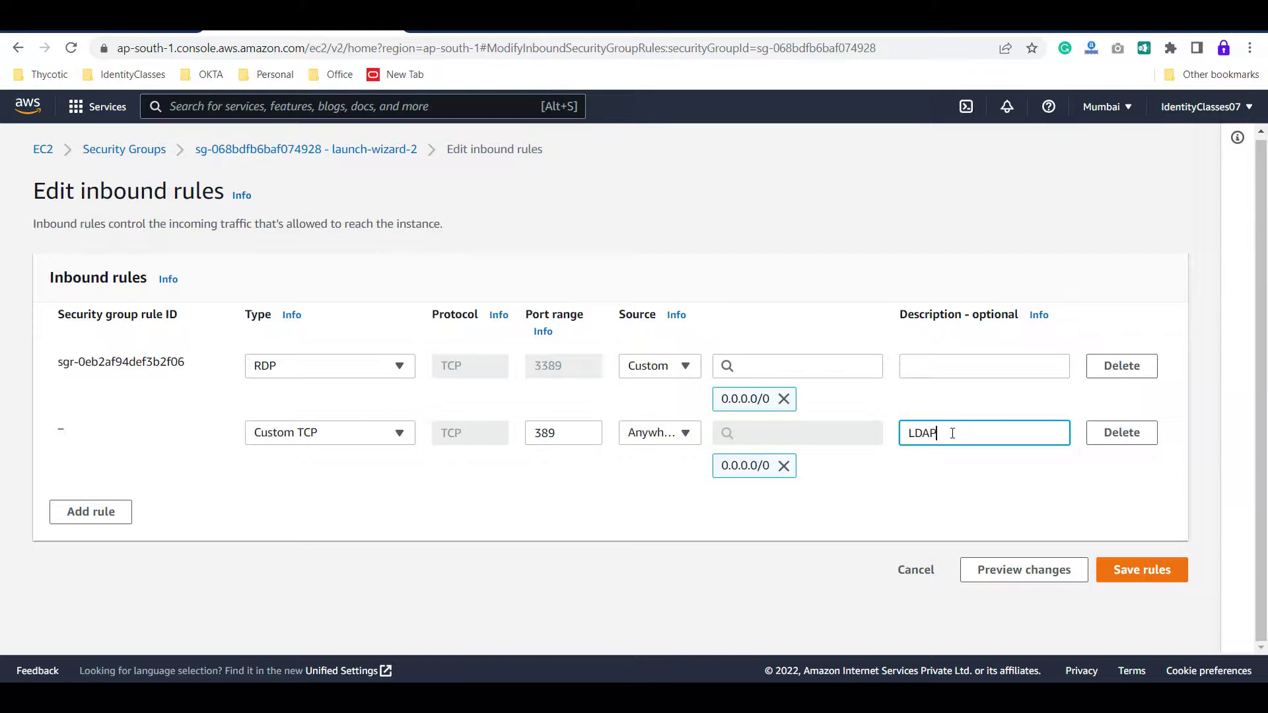
click(1142, 570)
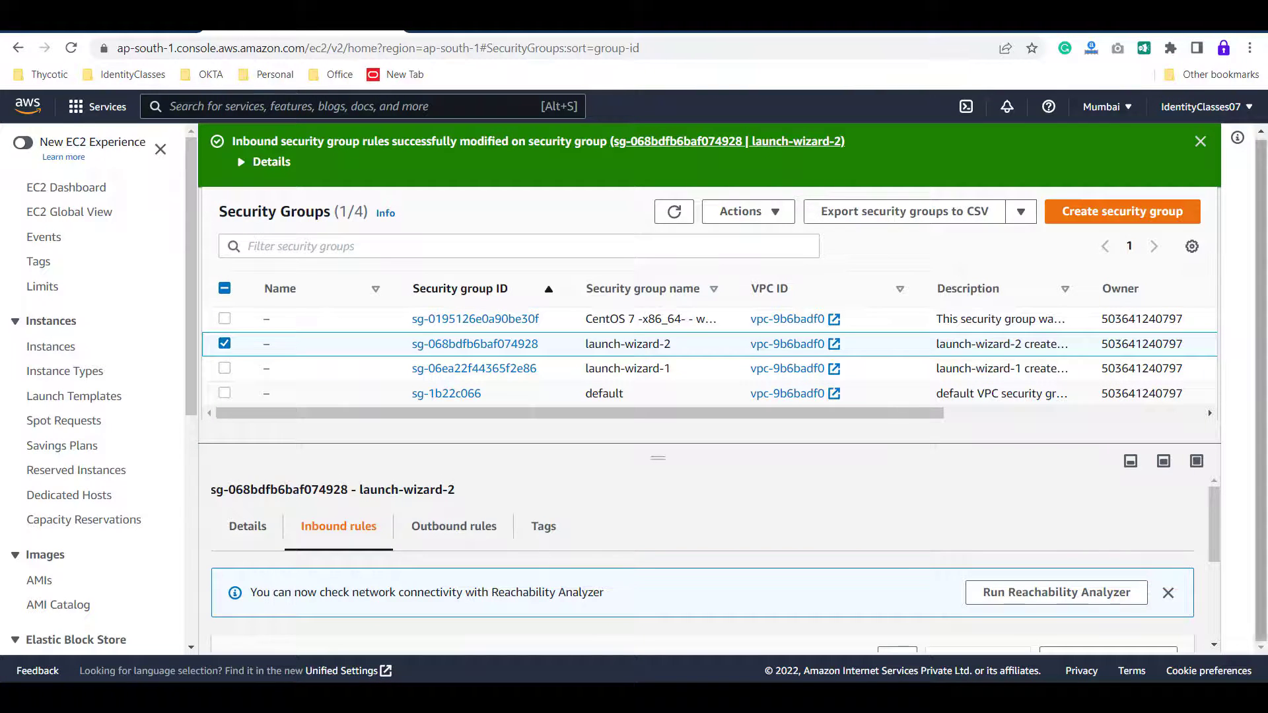
Verify launch-wizard-2 lists LDAP TCP 389 alongside RDP 3389, then switch to MobaXterm.
drag(1218, 508, 1214, 575)
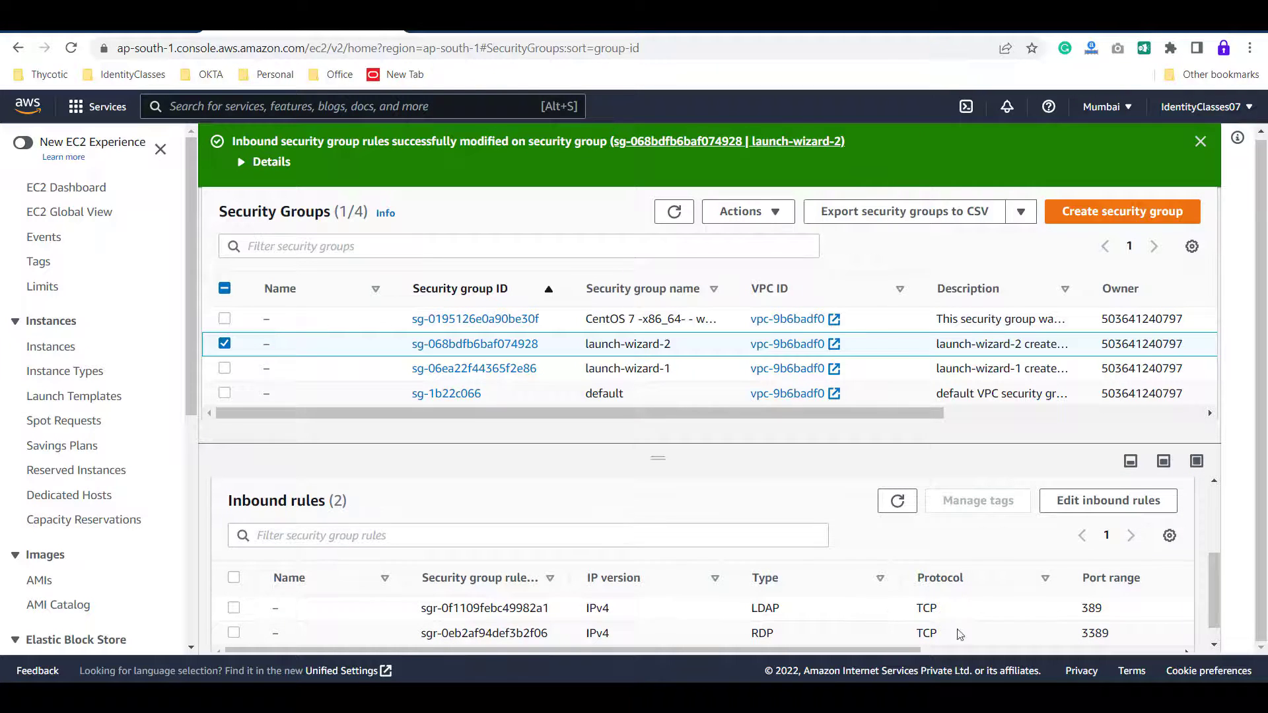
drag(1106, 607, 1080, 608)
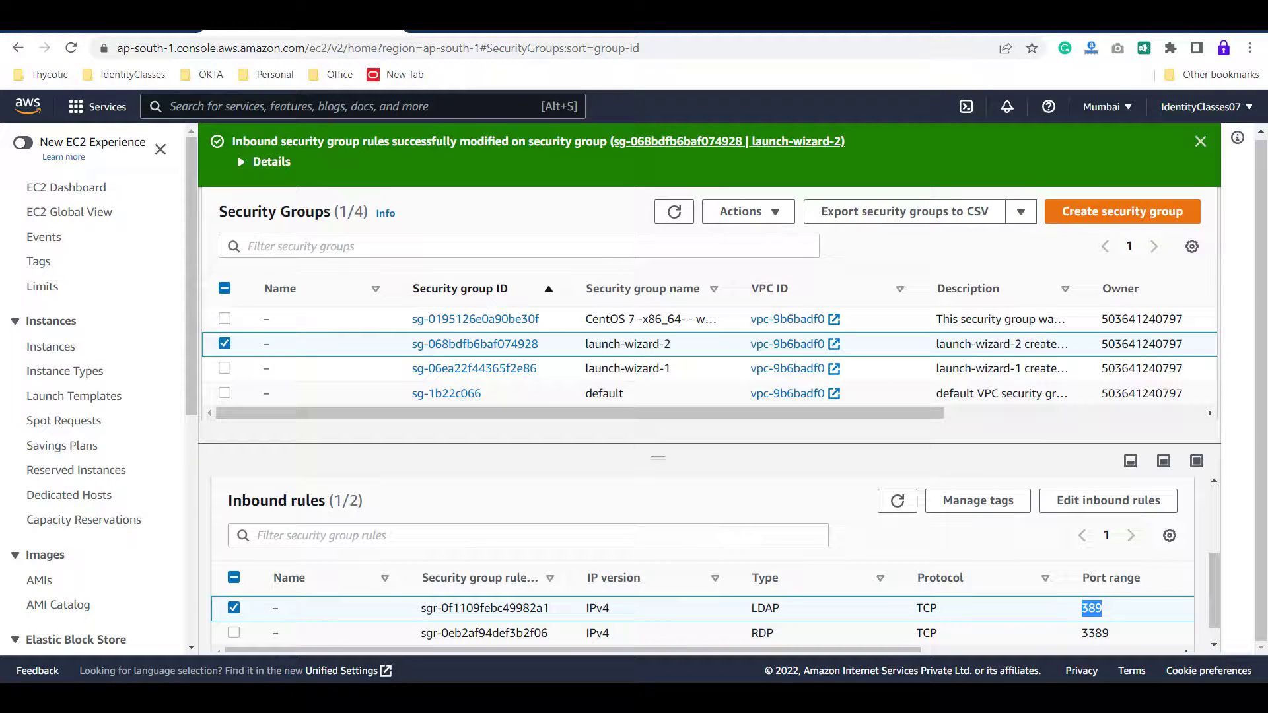
key(alt+Tab)
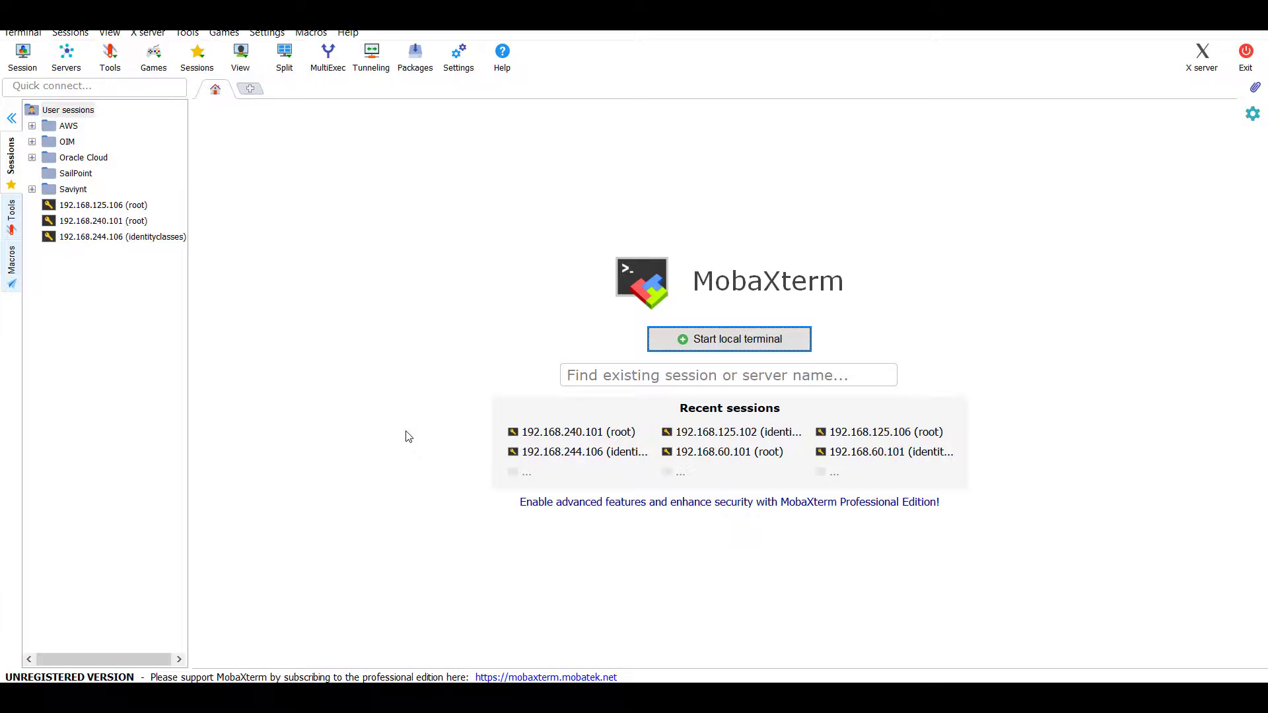
In a local terminal, run nc -v 65.2.142.177 389 and confirm the connection succeeds.
click(779, 341)
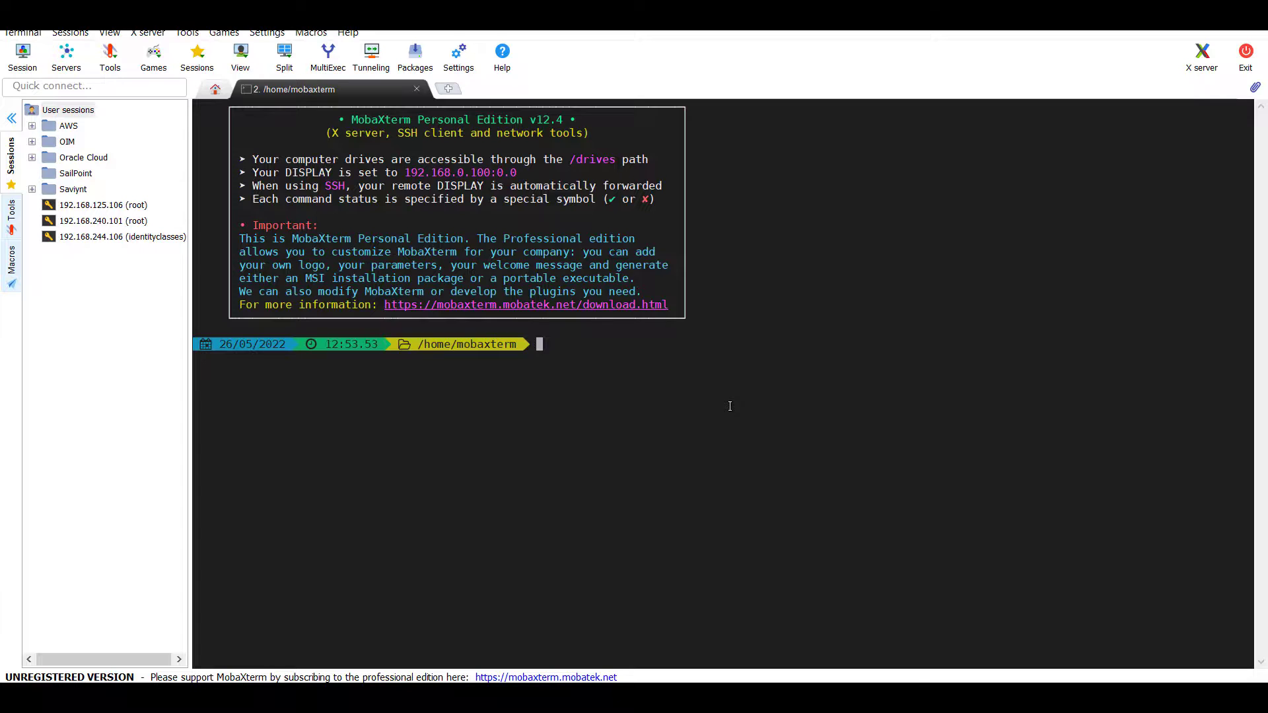
text(nc)
text(-v)
key(alt+Tab)
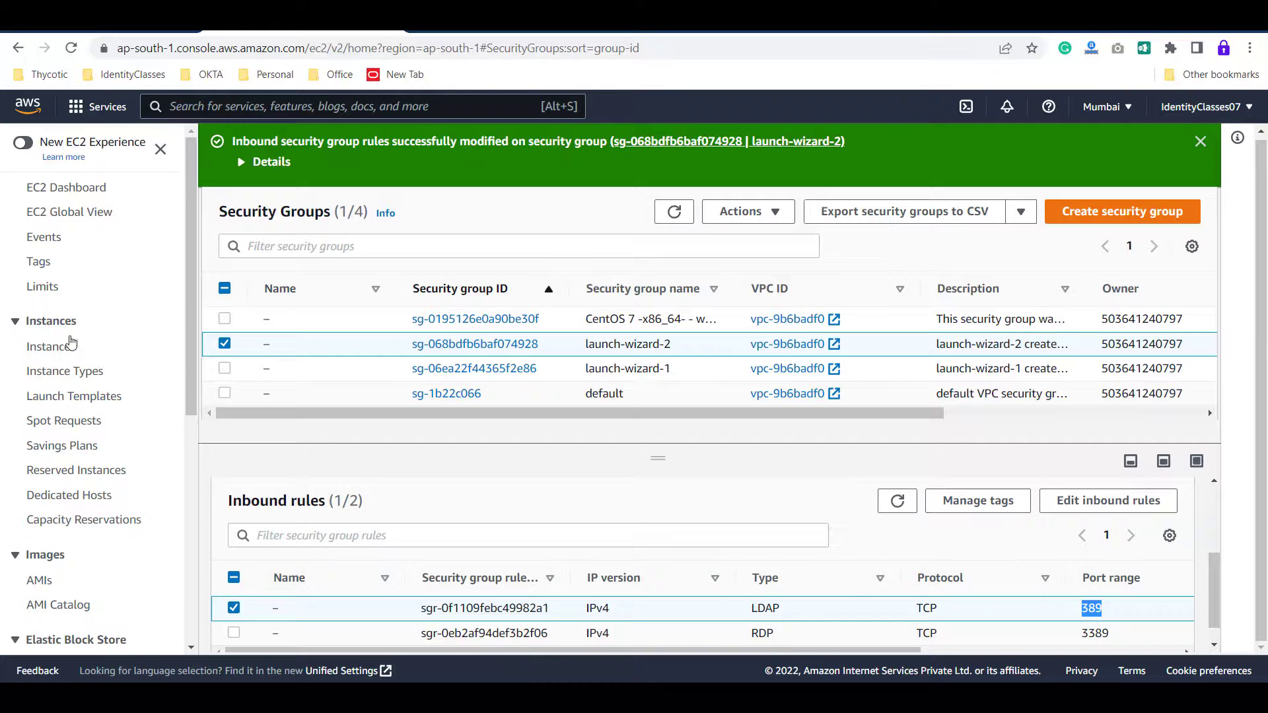
click(51, 347)
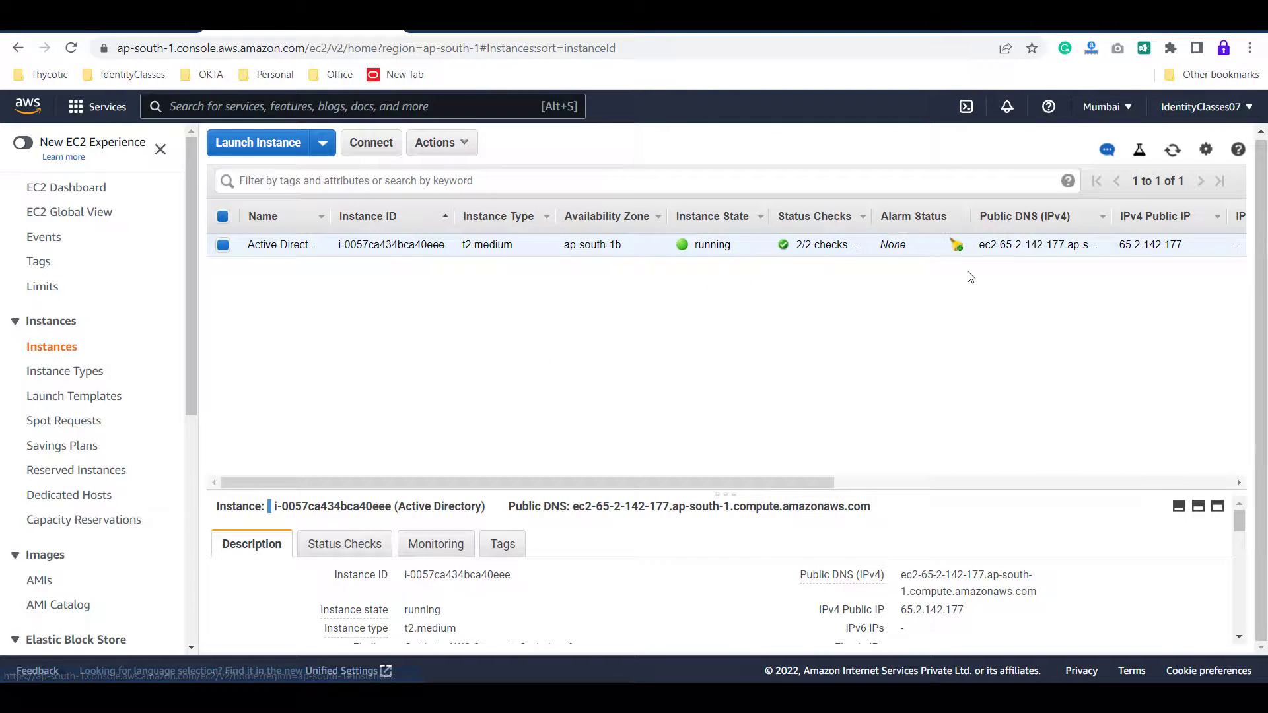
double_click(1151, 245)
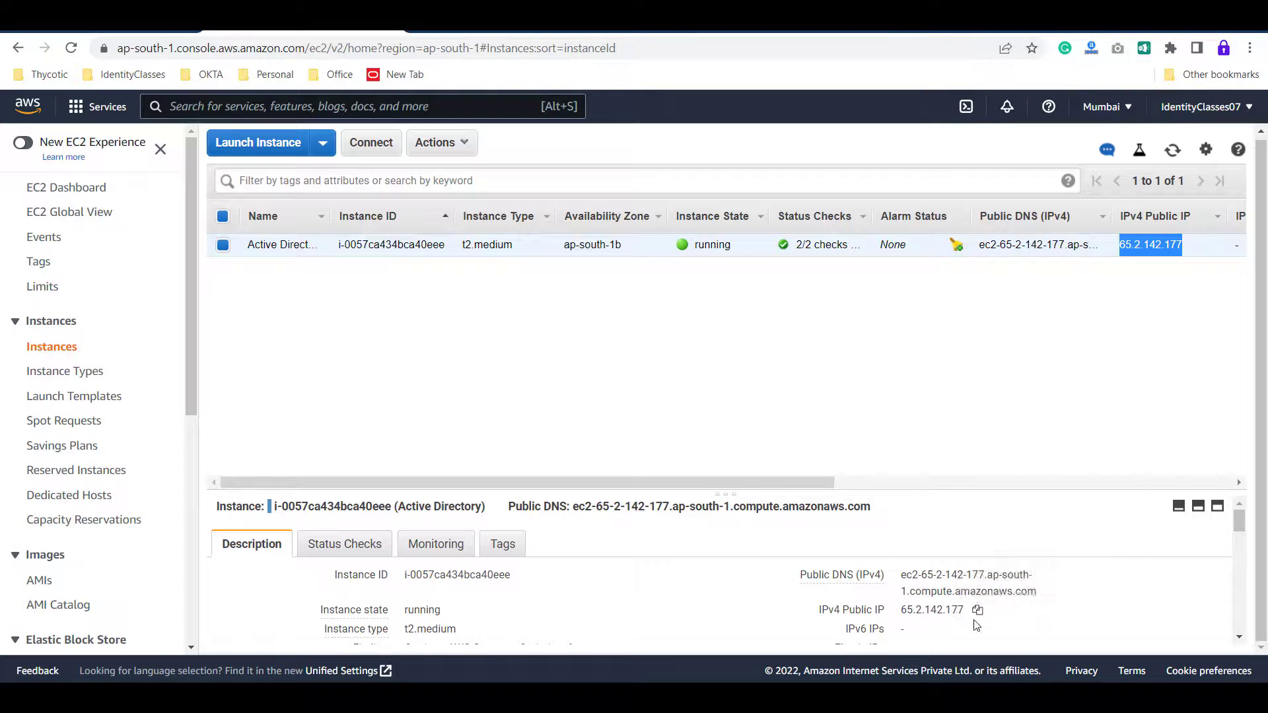
click(978, 610)
key(alt+Tab)
right_click(691, 425)
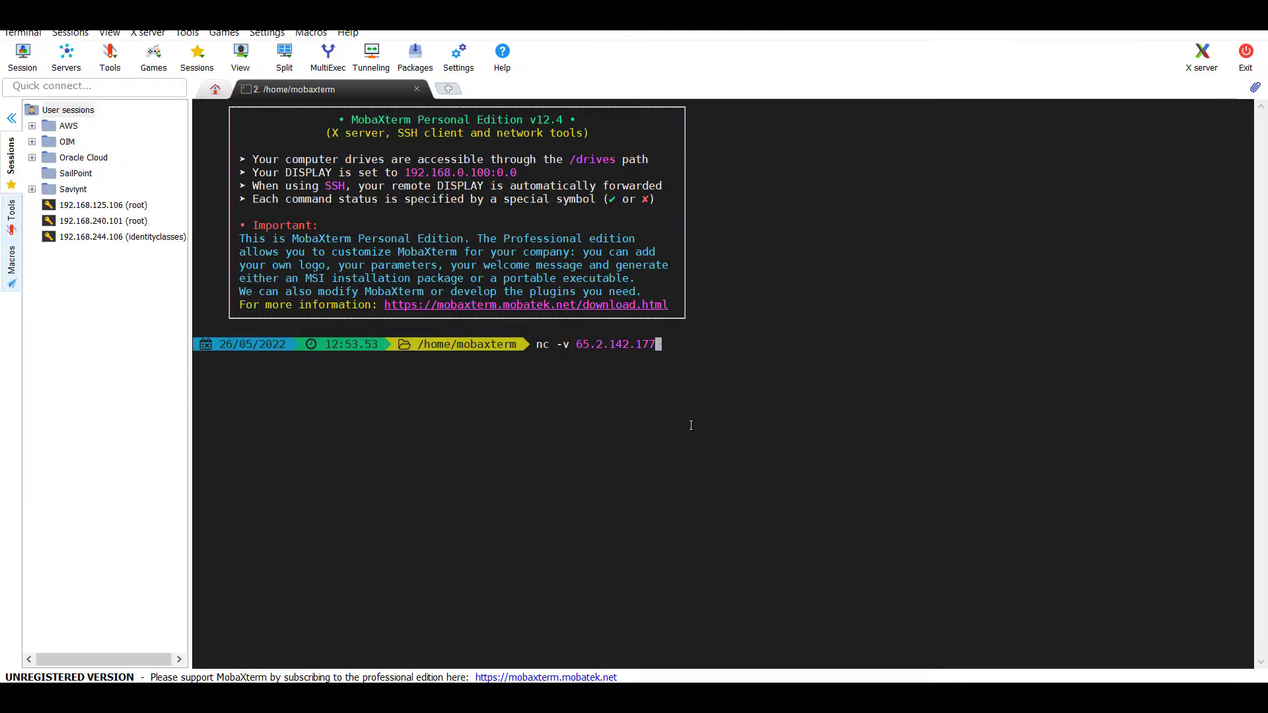
text(389)
key(Return)
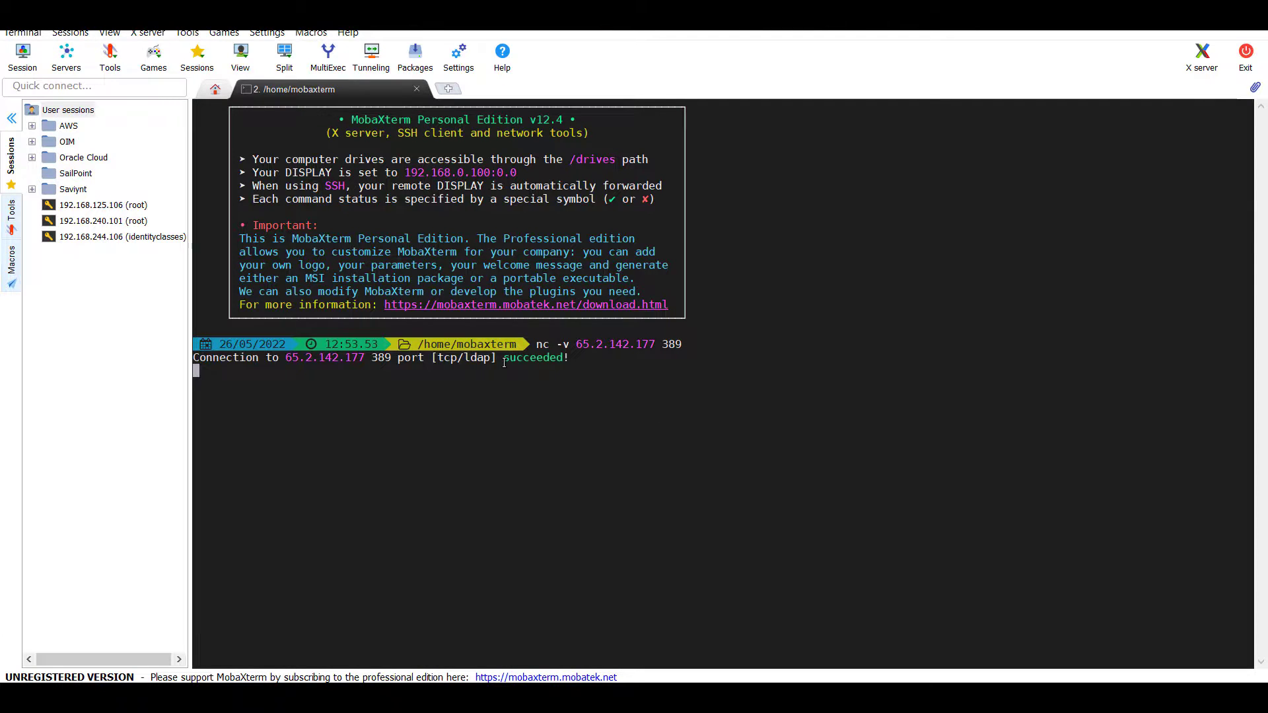
drag(504, 357, 568, 359)
key(ctrl+c)
Rerun the nc -v test against 65.2.142.177 on port 636.
key(Up)
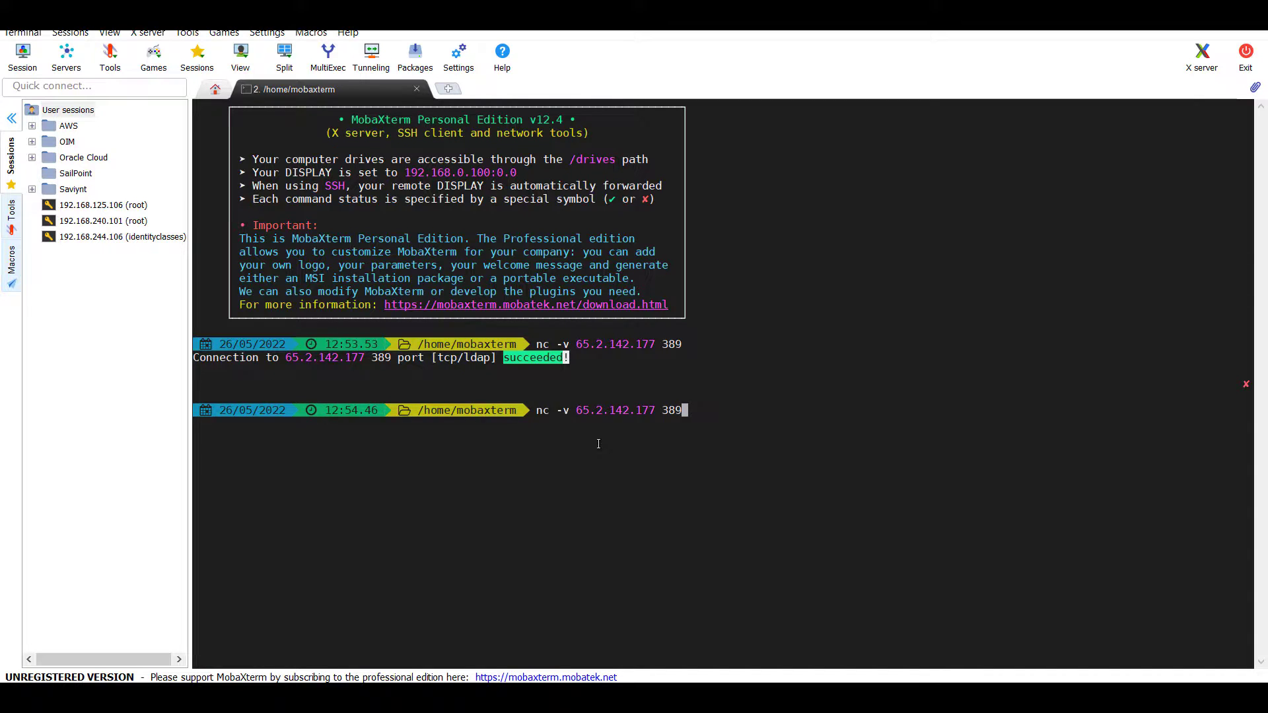
key(BackSpace)
key(BackSpace)
key(BackSpace)
text(636)
key(Return)
double_click(673, 410)
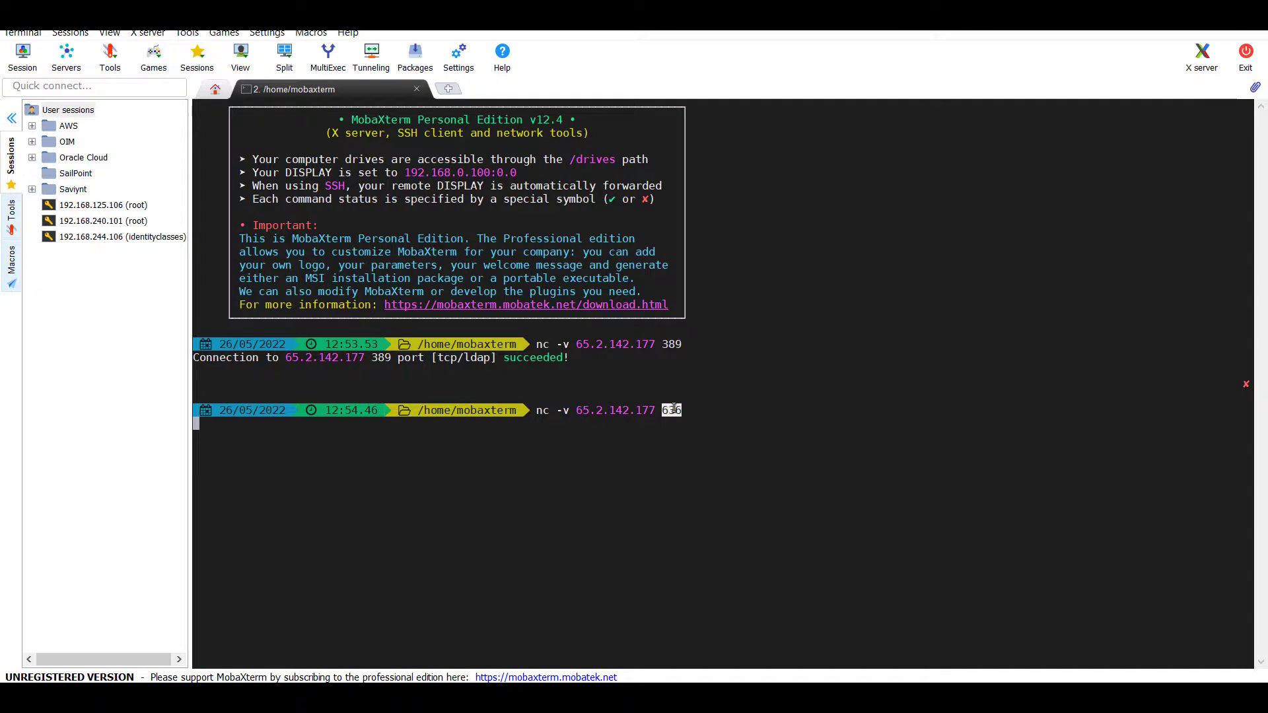
double_click(613, 346)
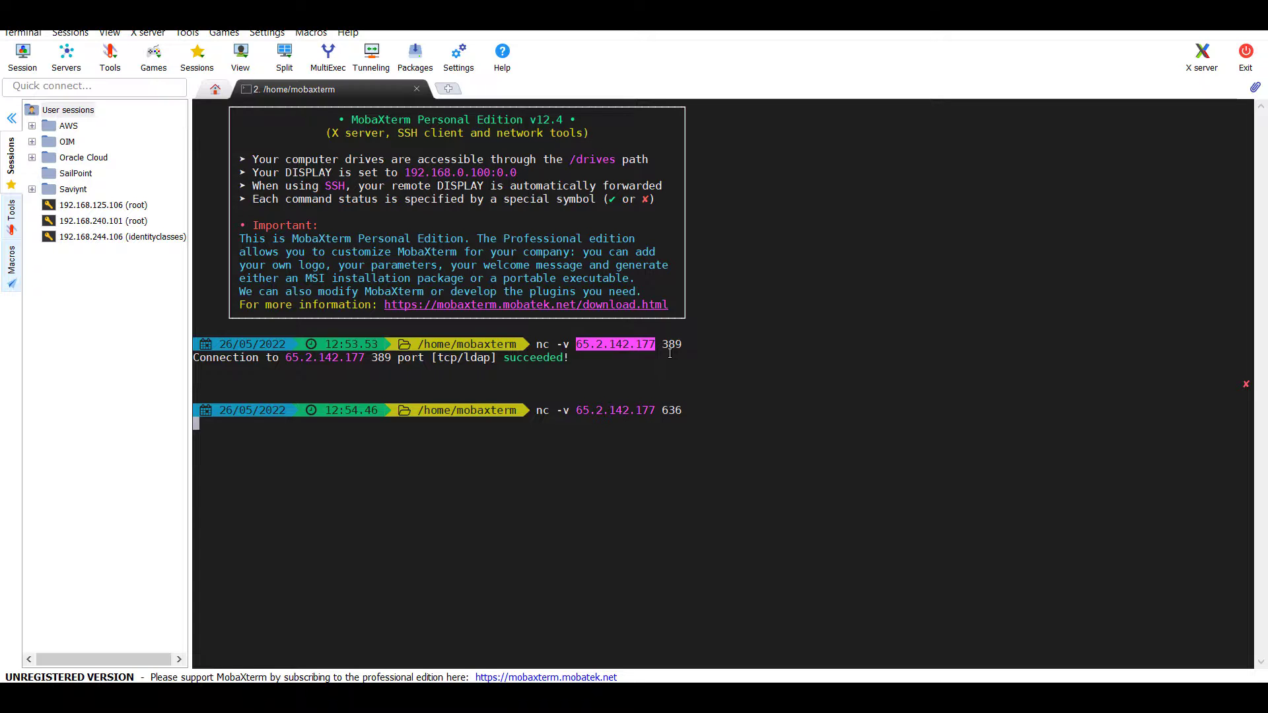
key(super)
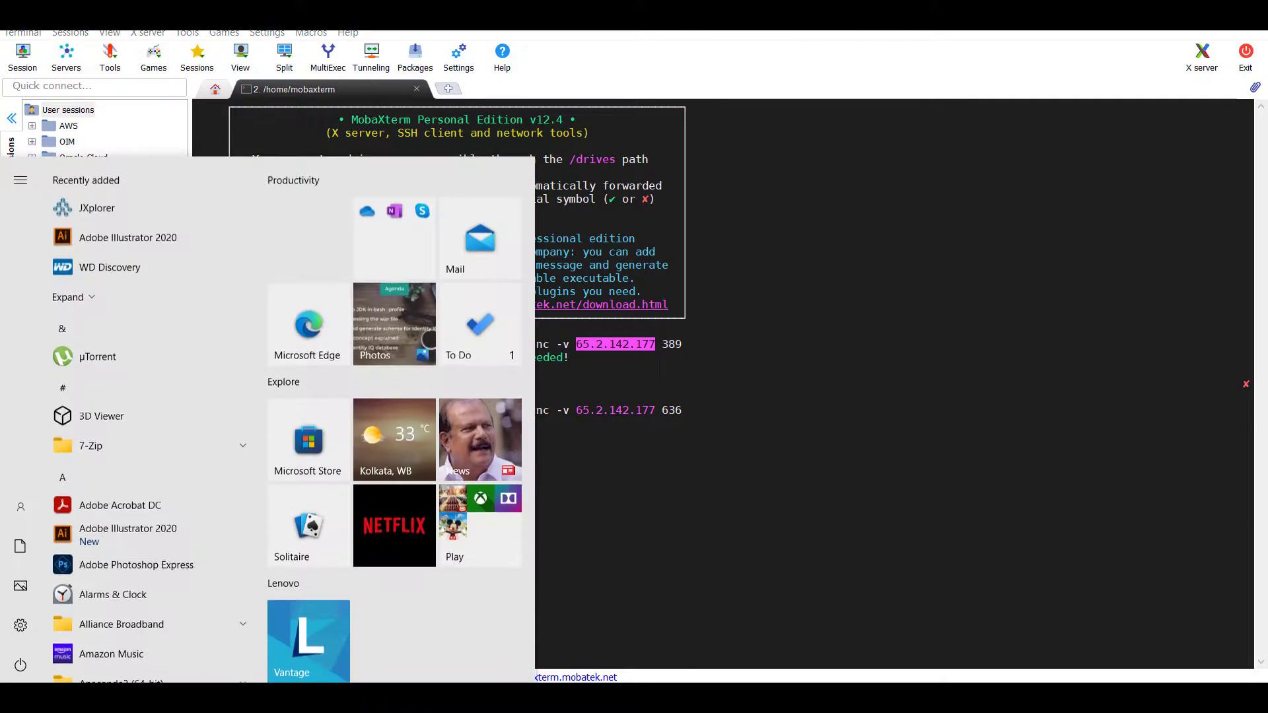
In Apache Directory Studio, create connection 'AWS - NEW AD' to 65.2.142.177 on port 389.
text(Apach)
key(Escape)
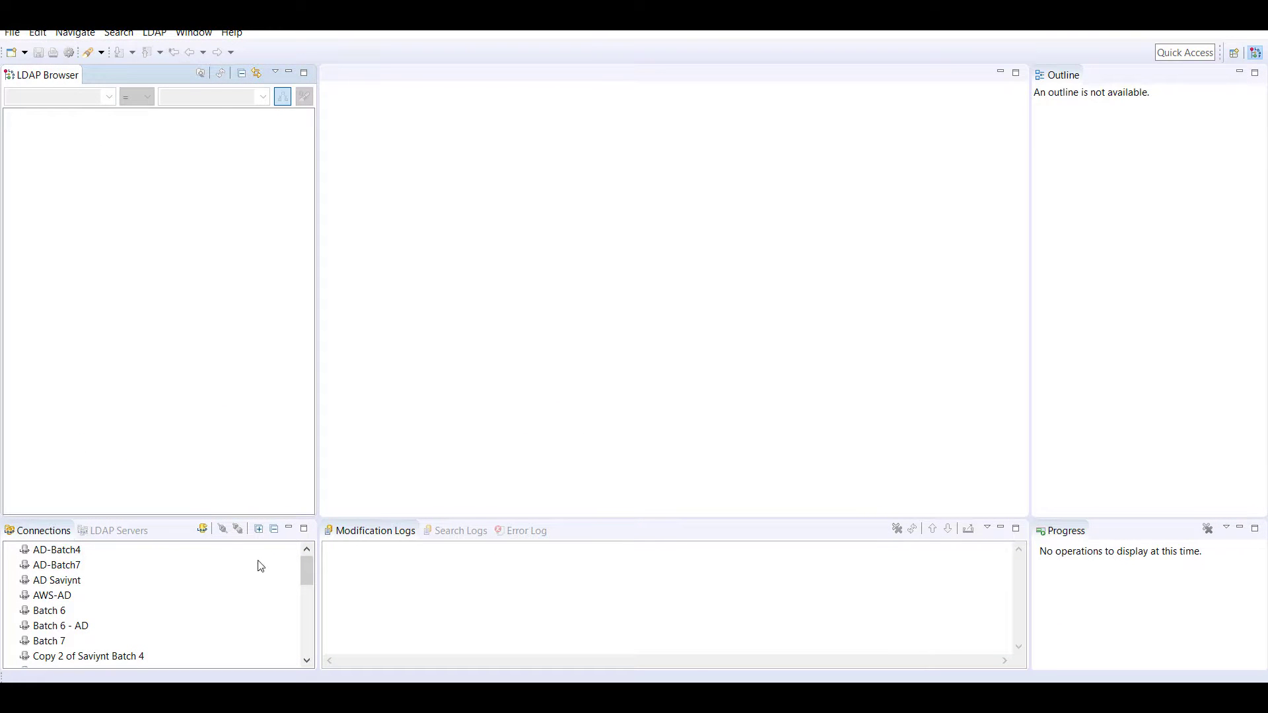
click(203, 529)
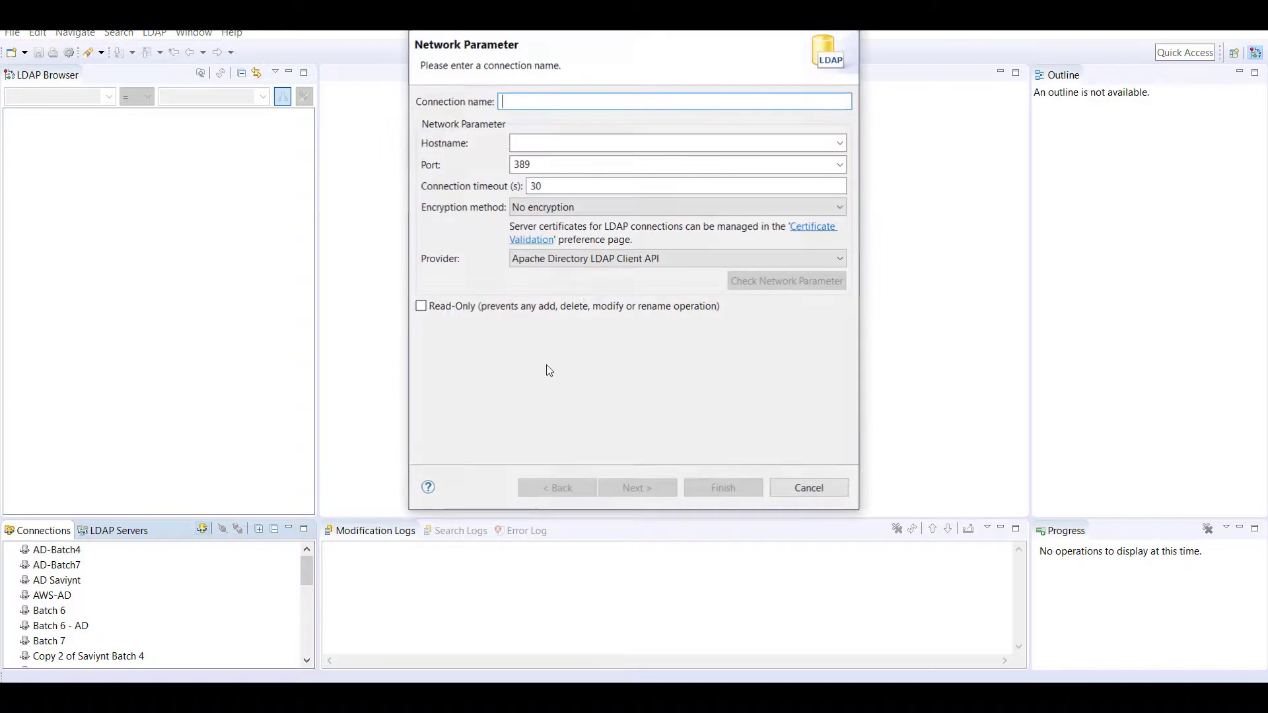
click(589, 140)
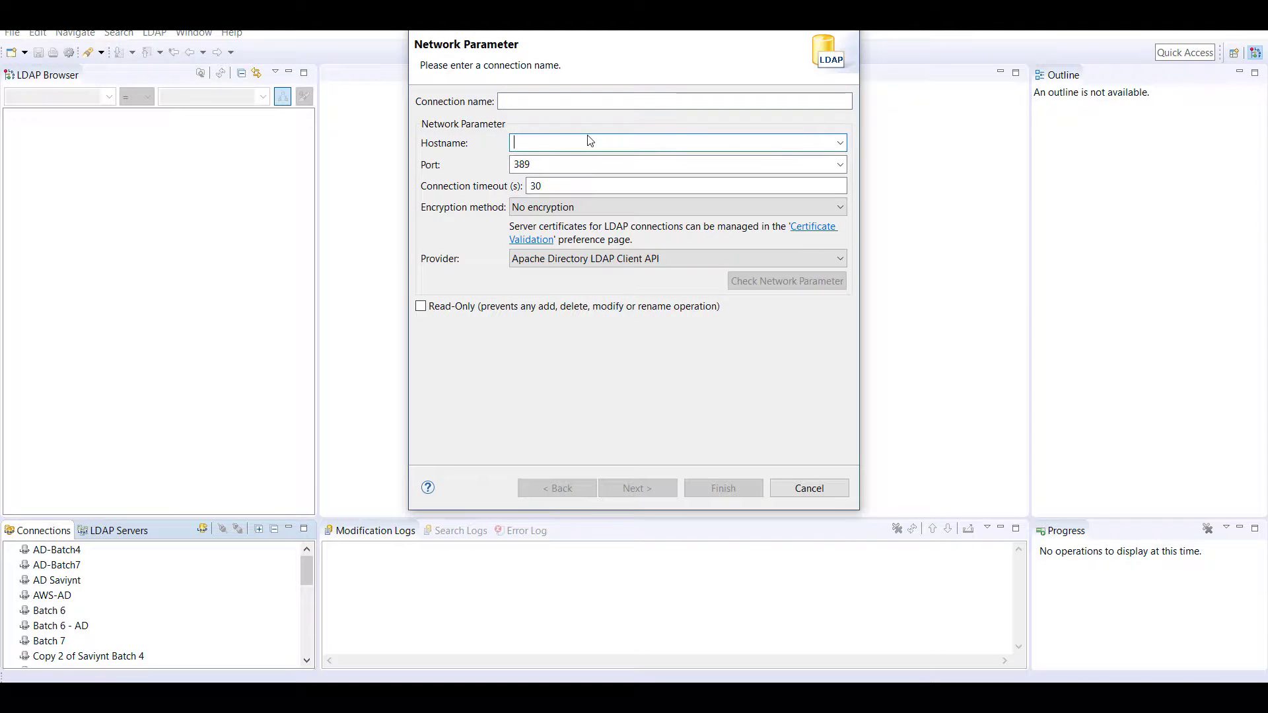
key(ctrl+v)
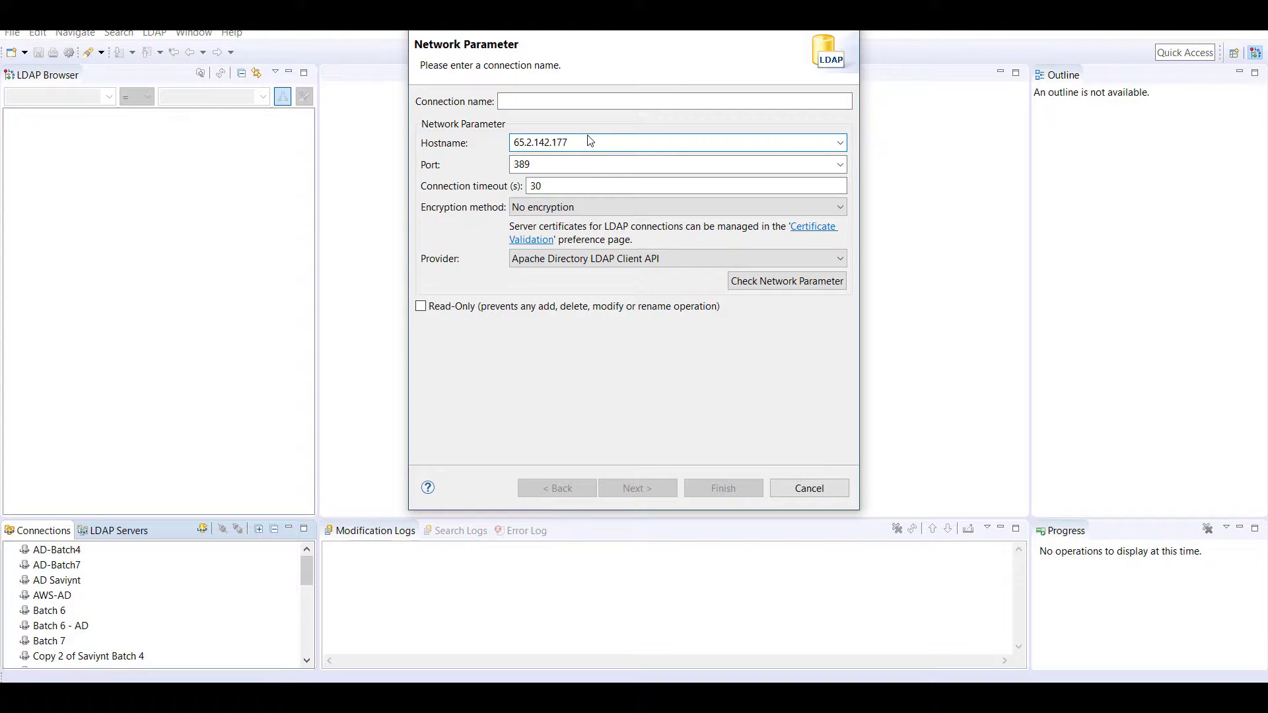
click(590, 99)
text(AWS -)
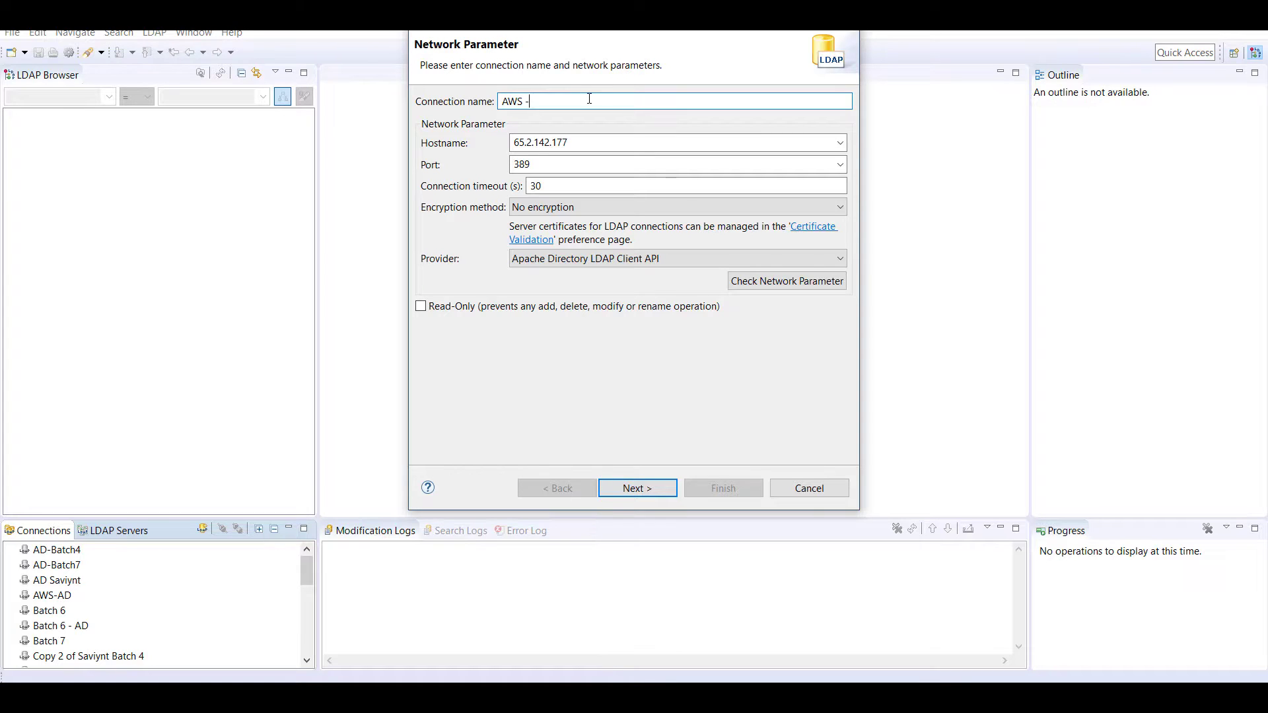
text( NEW AD)
click(636, 488)
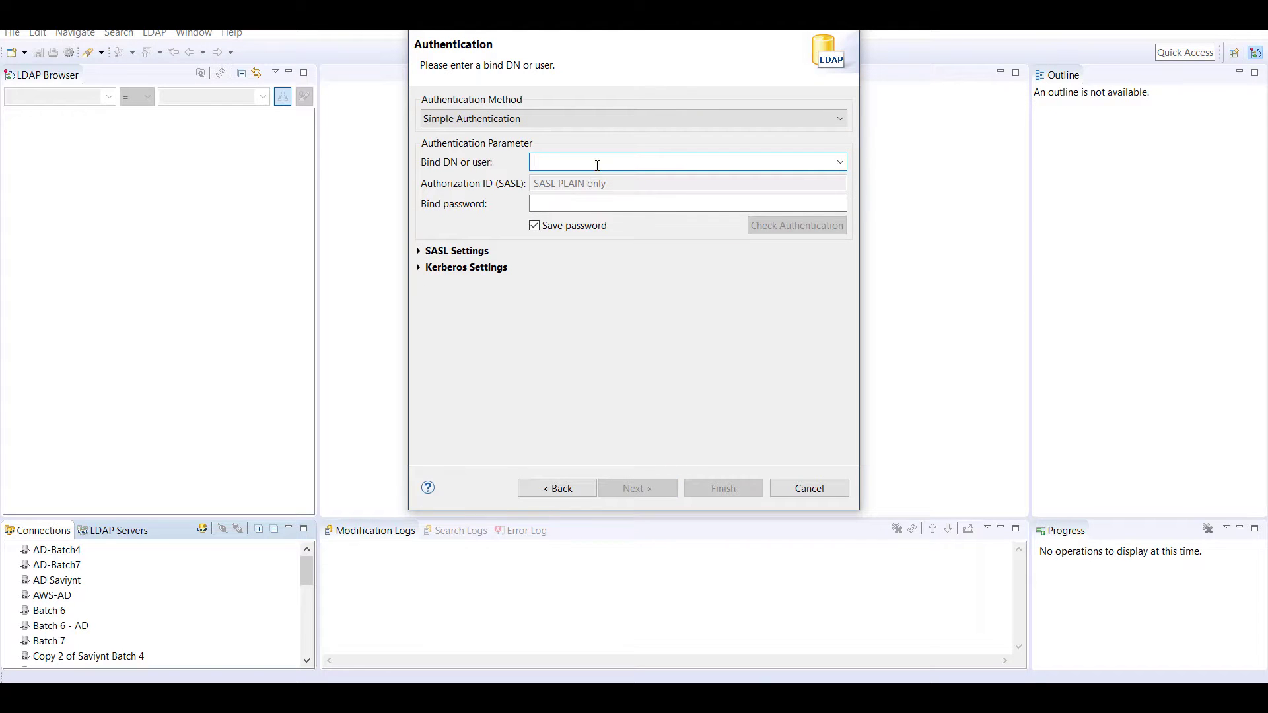
Enter the Administrator bind user and paste the instance's decrypted EC2 administrator password.
text(COP)
text(RP)
text(/A)
text(dministrat)
text(or)
key(Tab)
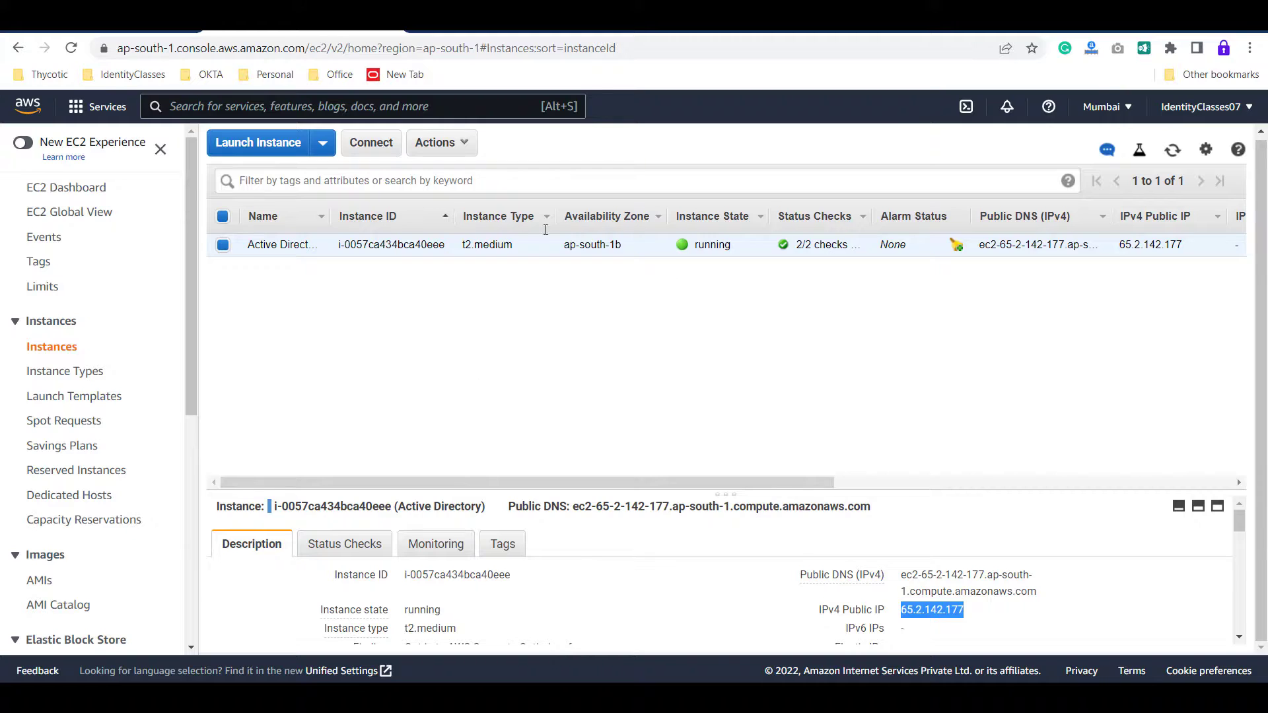
click(378, 153)
click(646, 456)
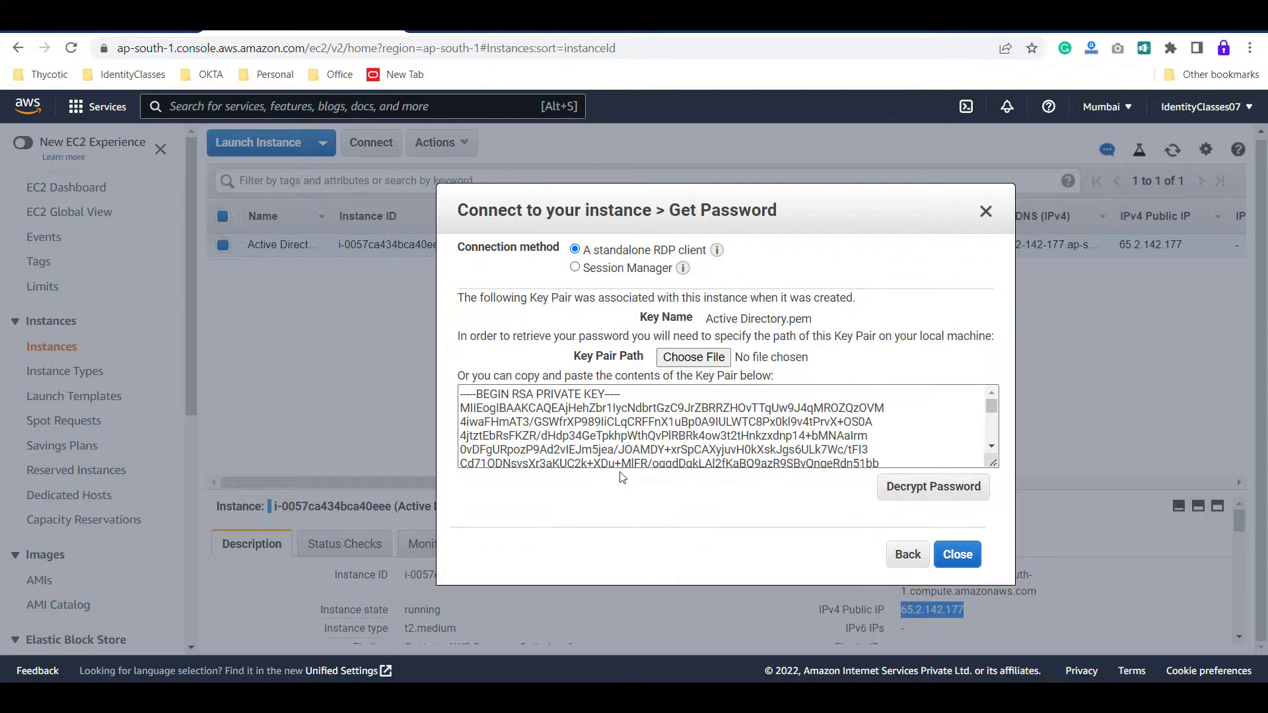
click(918, 492)
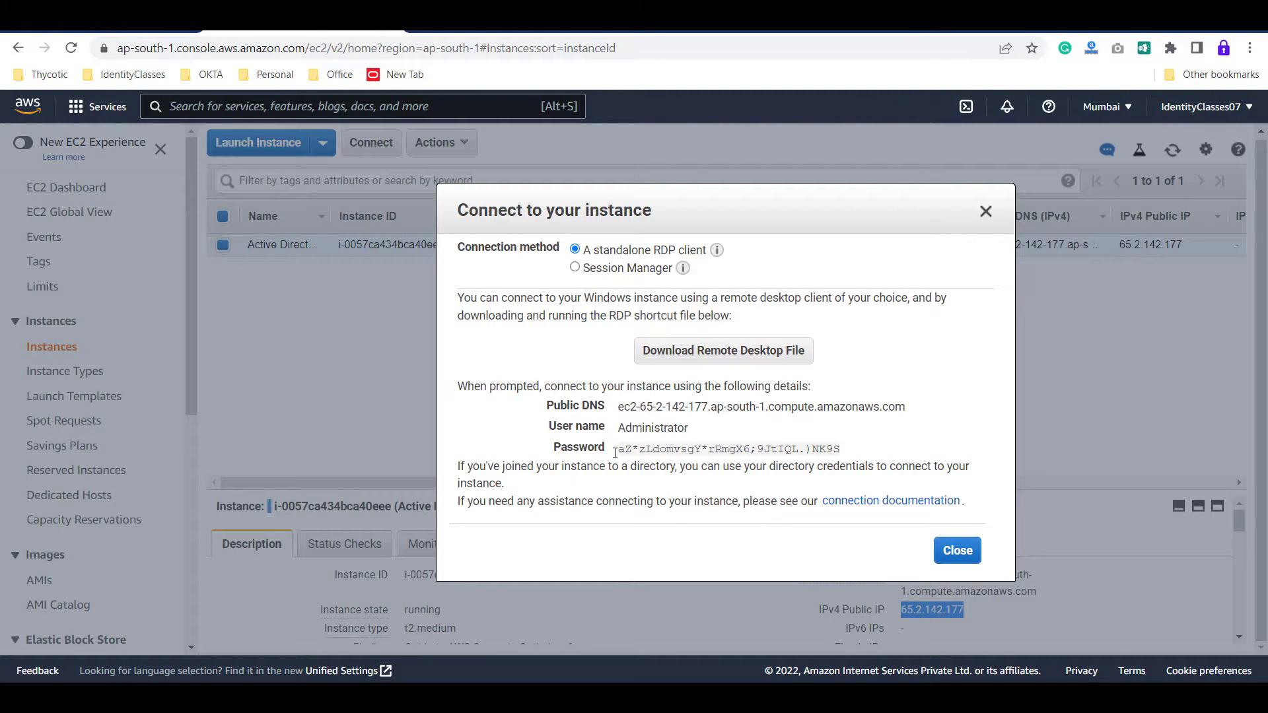
click(848, 450)
key(alt+Tab)
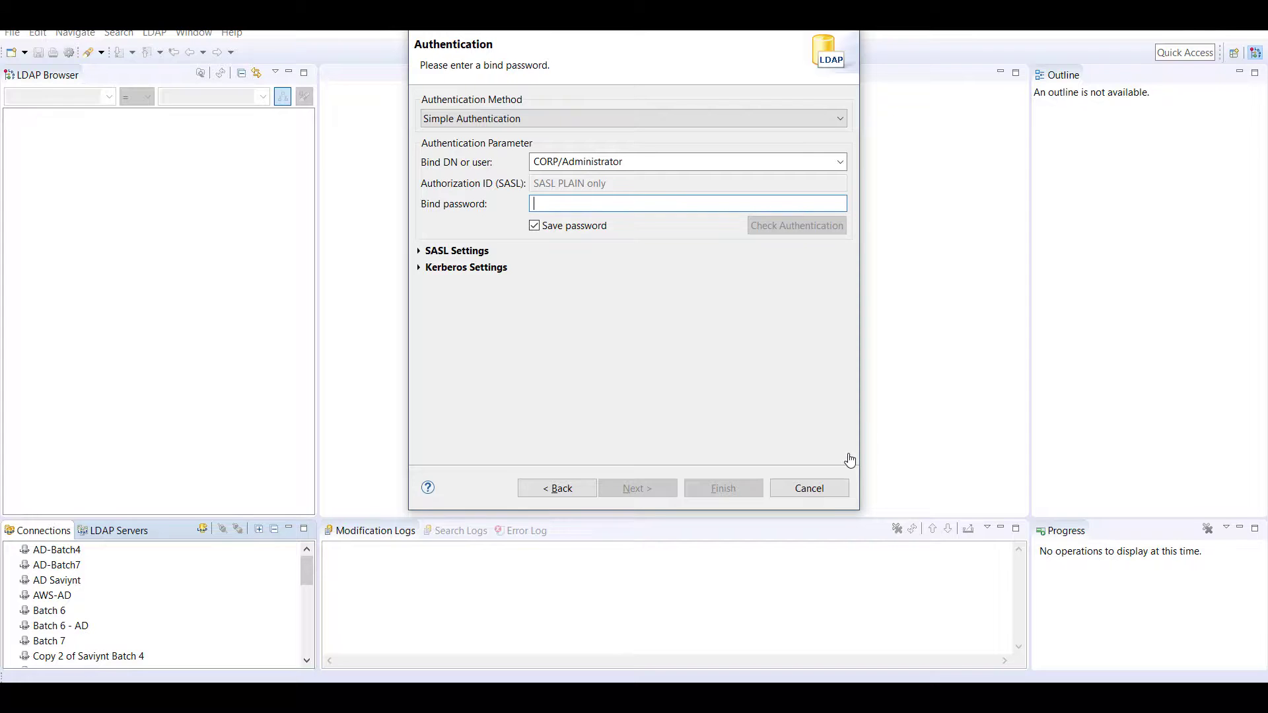
key(ctrl+v)
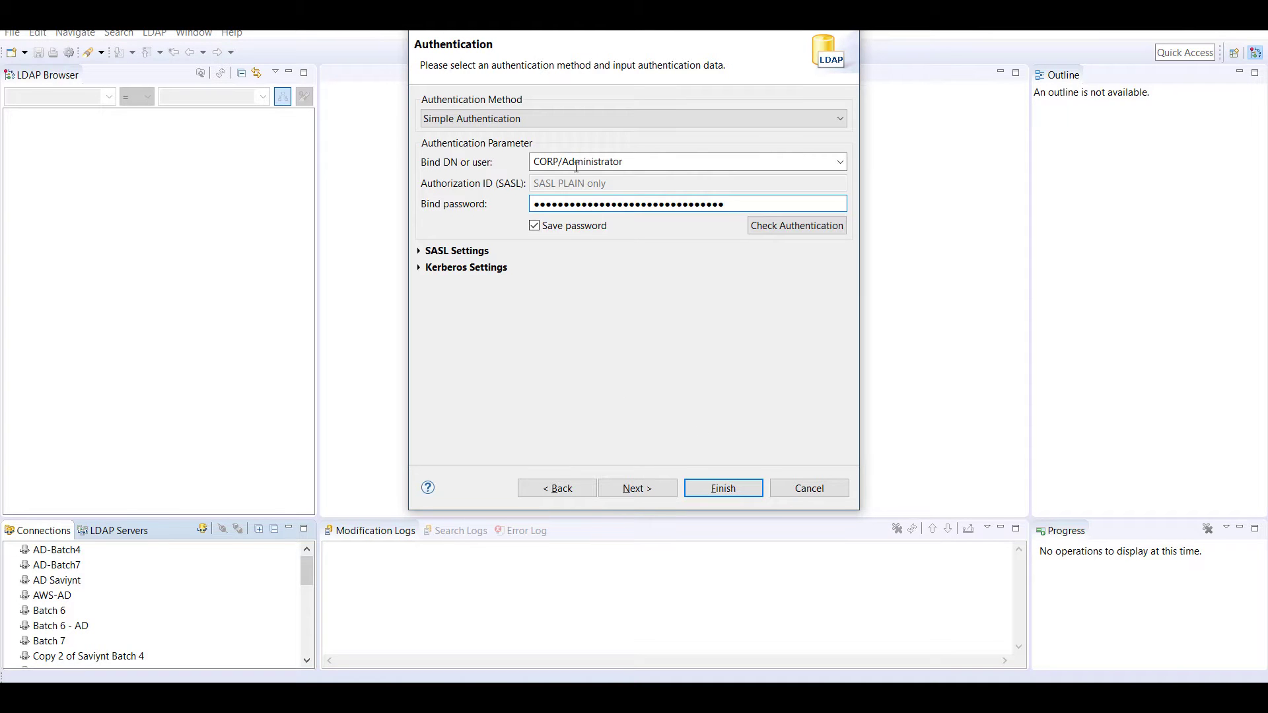
Correct the bind user to CORP\Administrator with a backslash and proceed to Browser Options.
double_click(562, 163)
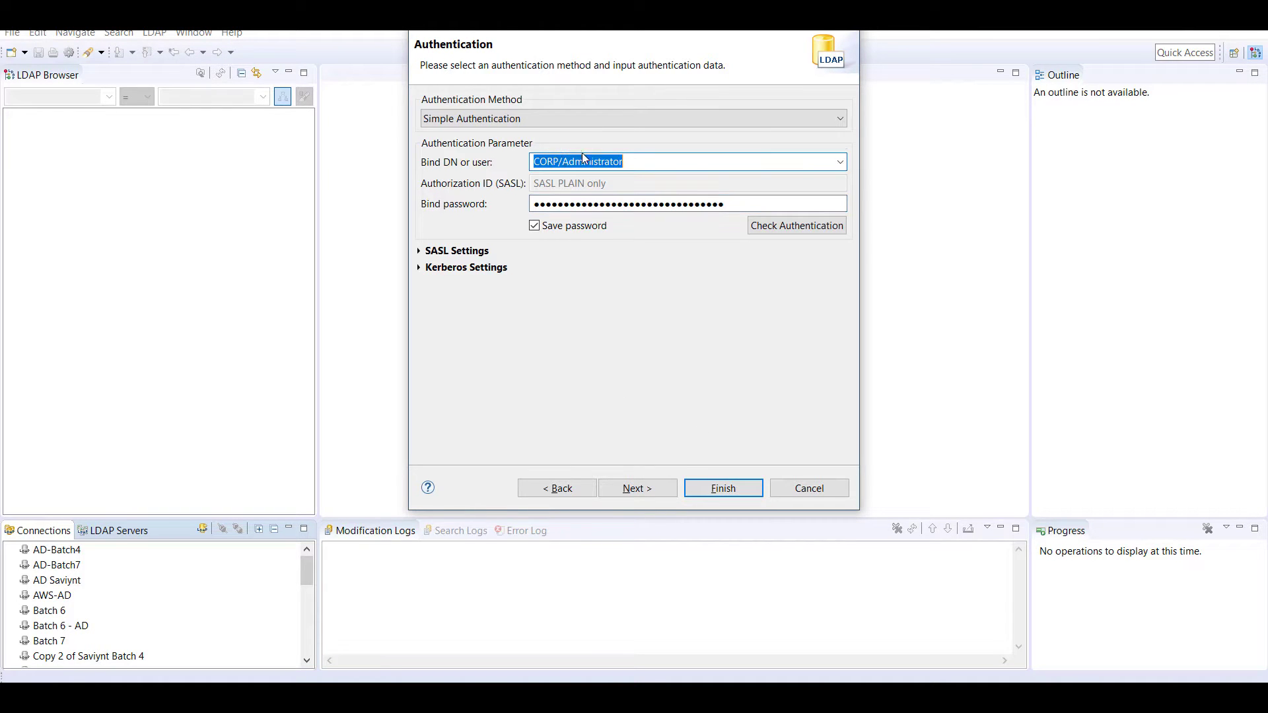
click(564, 163)
key(BackSpace)
text(\)
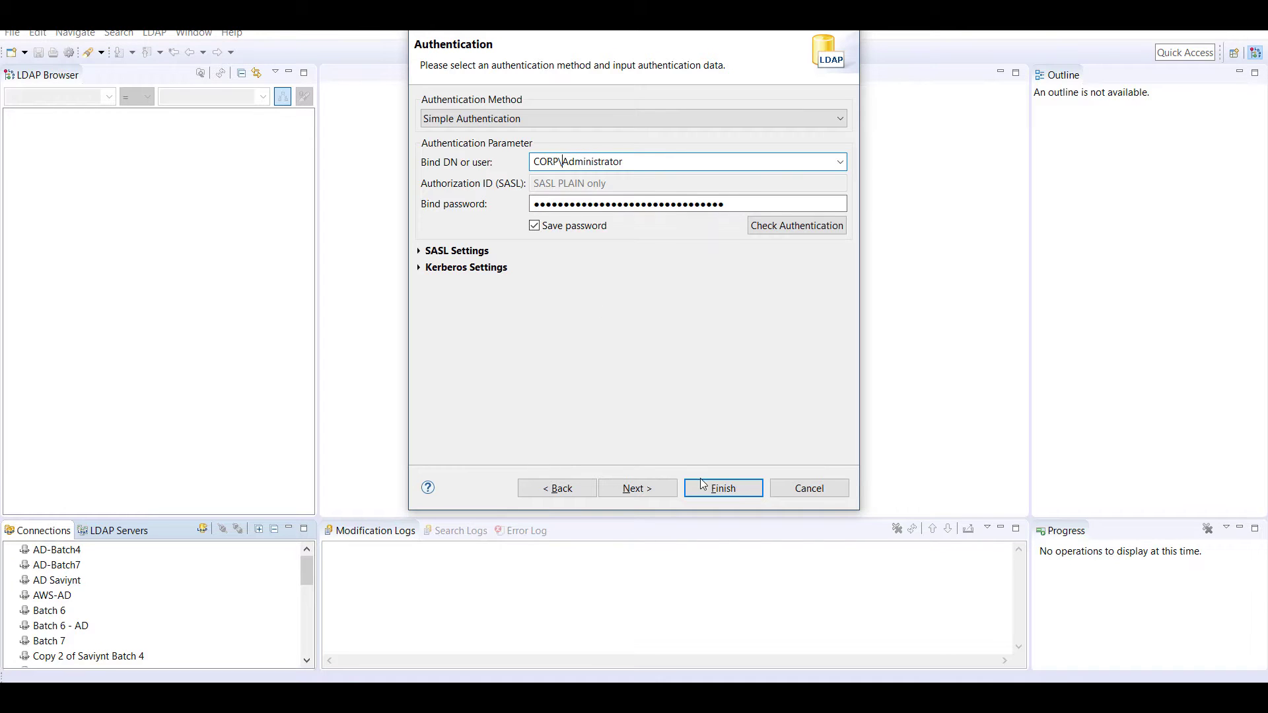
click(658, 487)
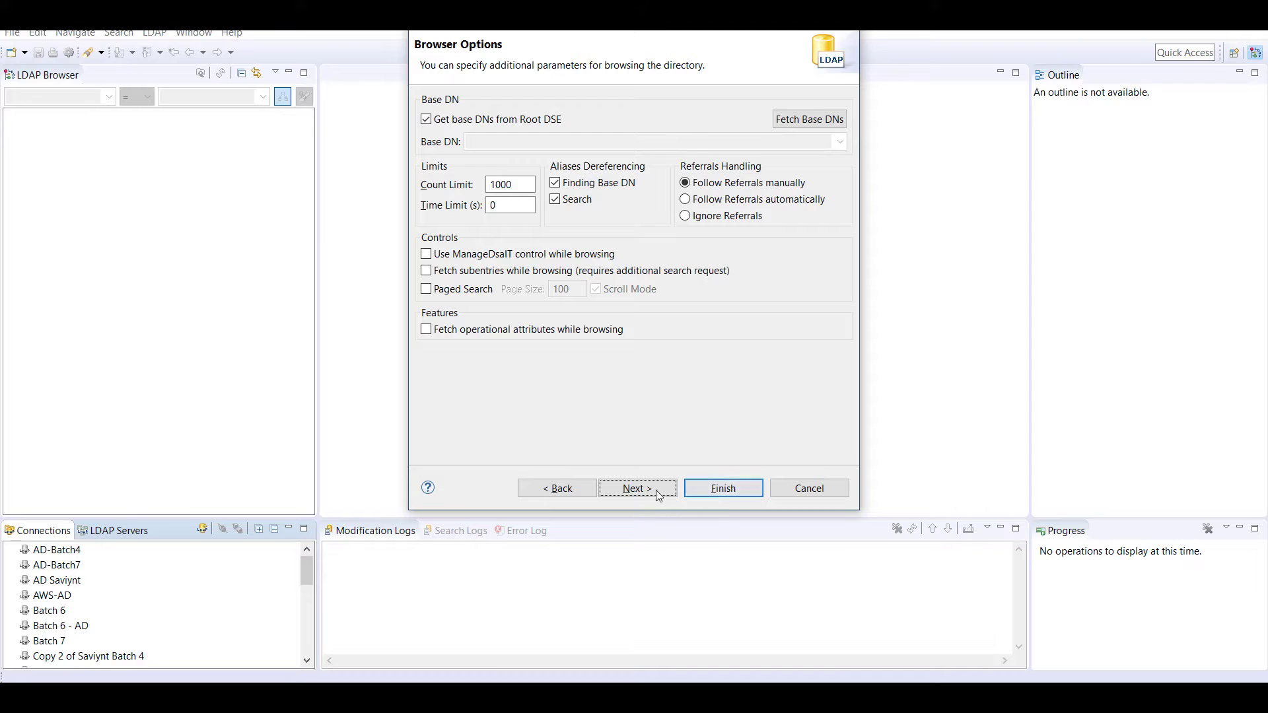
Finish the AWS - NEW AD connection wizard and view CN=Administrator under DC=corp,DC=identityclasses,DC=com > CN=Users.
click(660, 488)
click(723, 488)
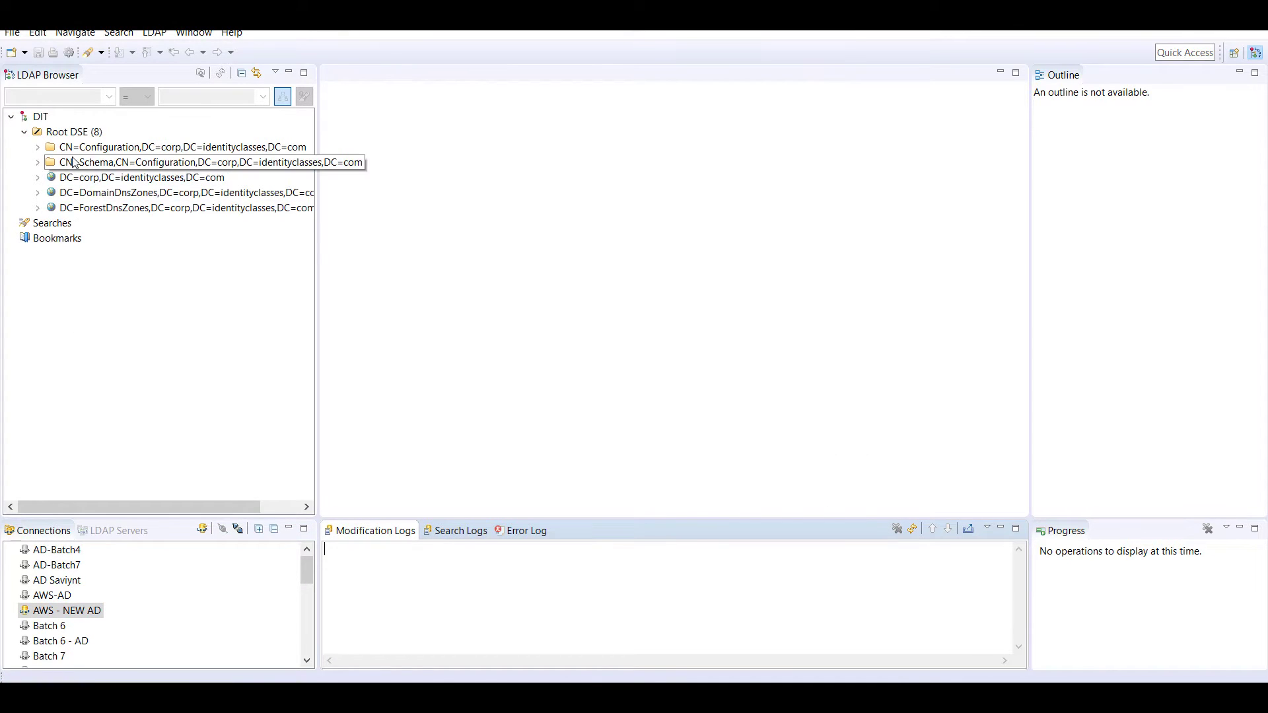
click(38, 177)
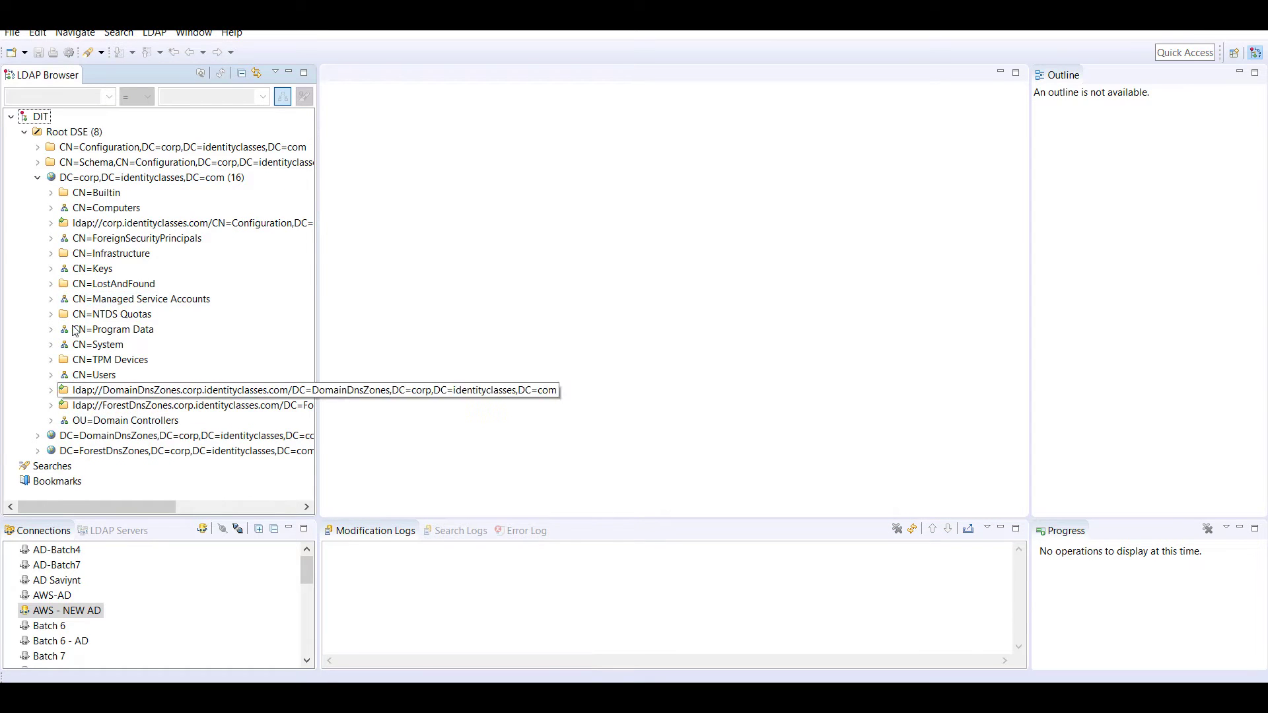
click(51, 375)
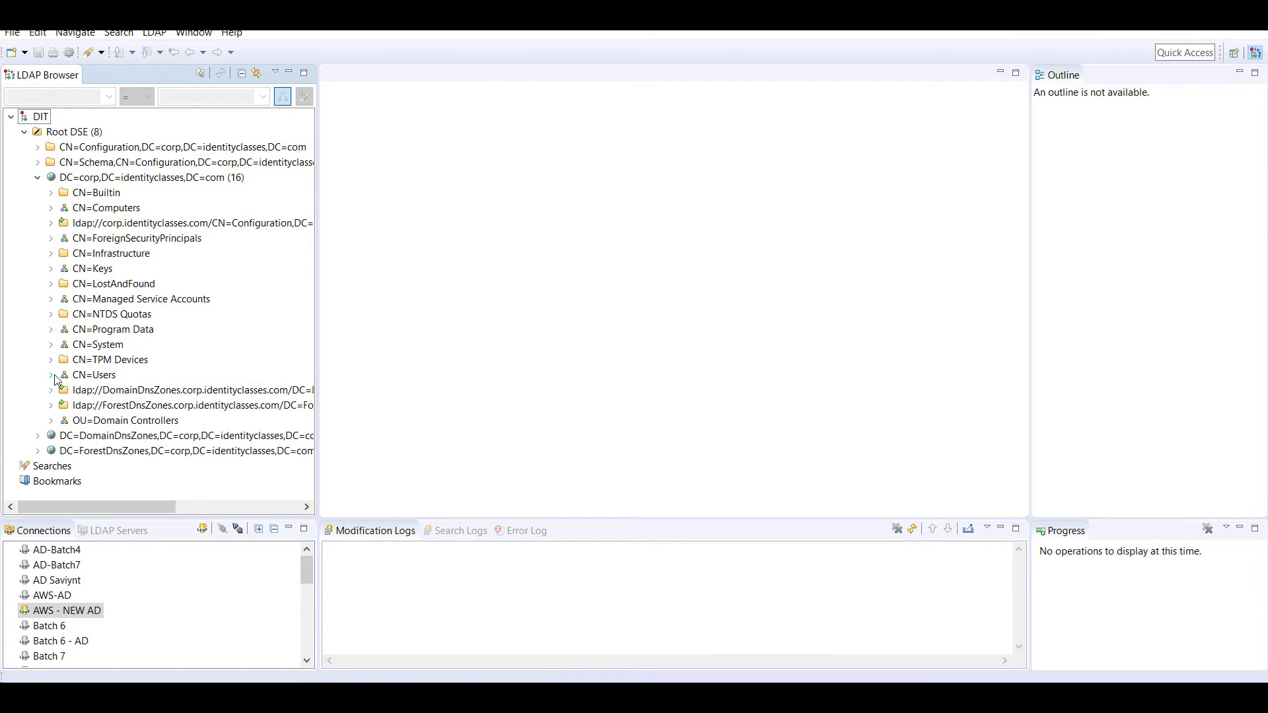
click(142, 390)
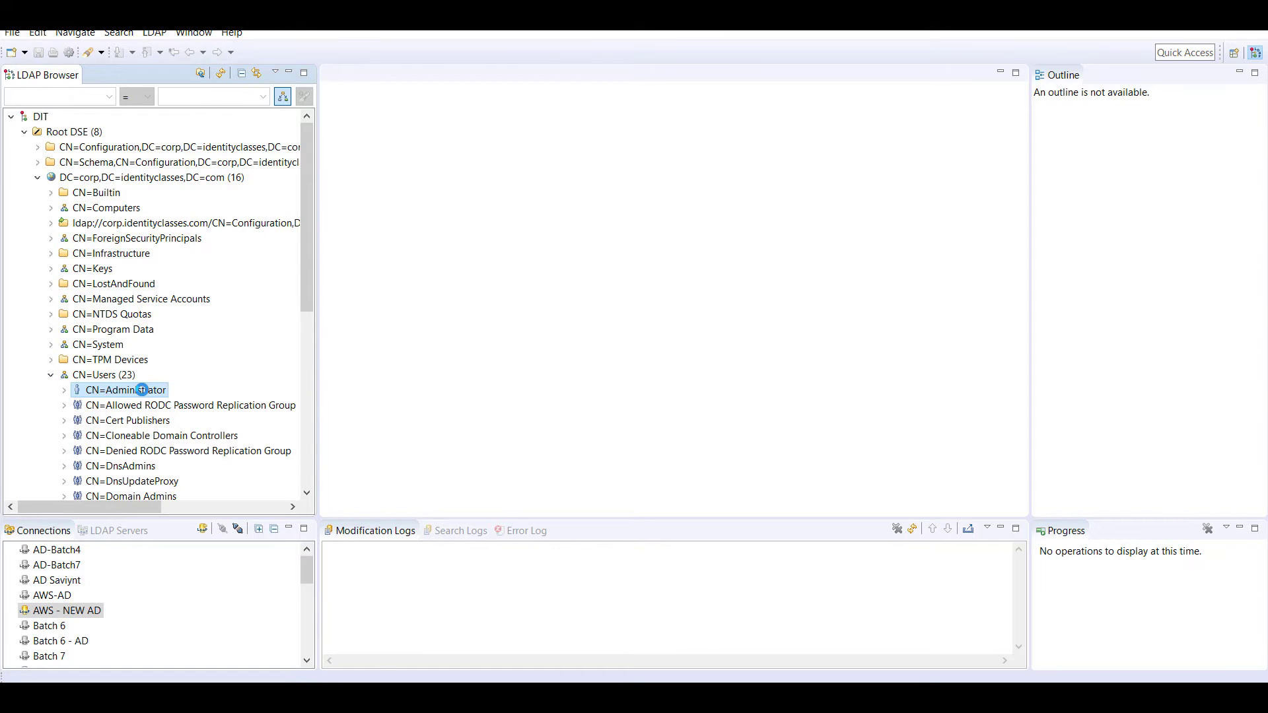
scroll(145, 407, down, 2)
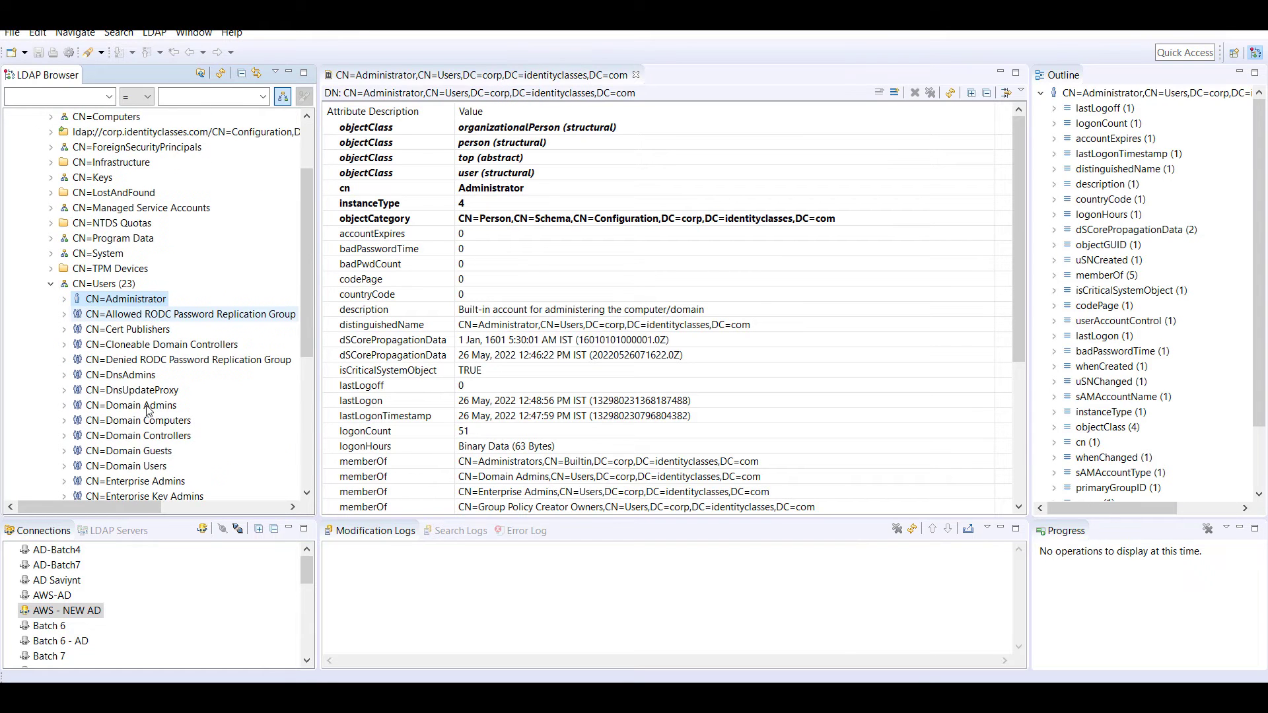
scroll(147, 411, up, 2)
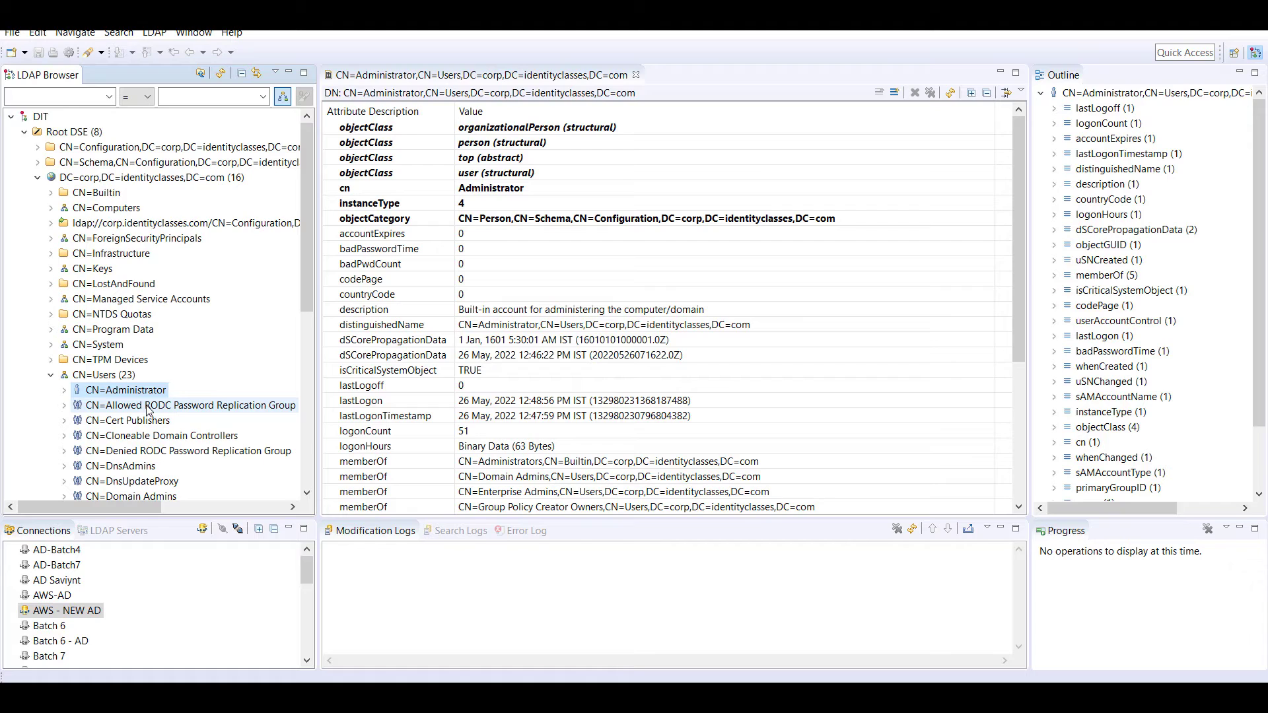